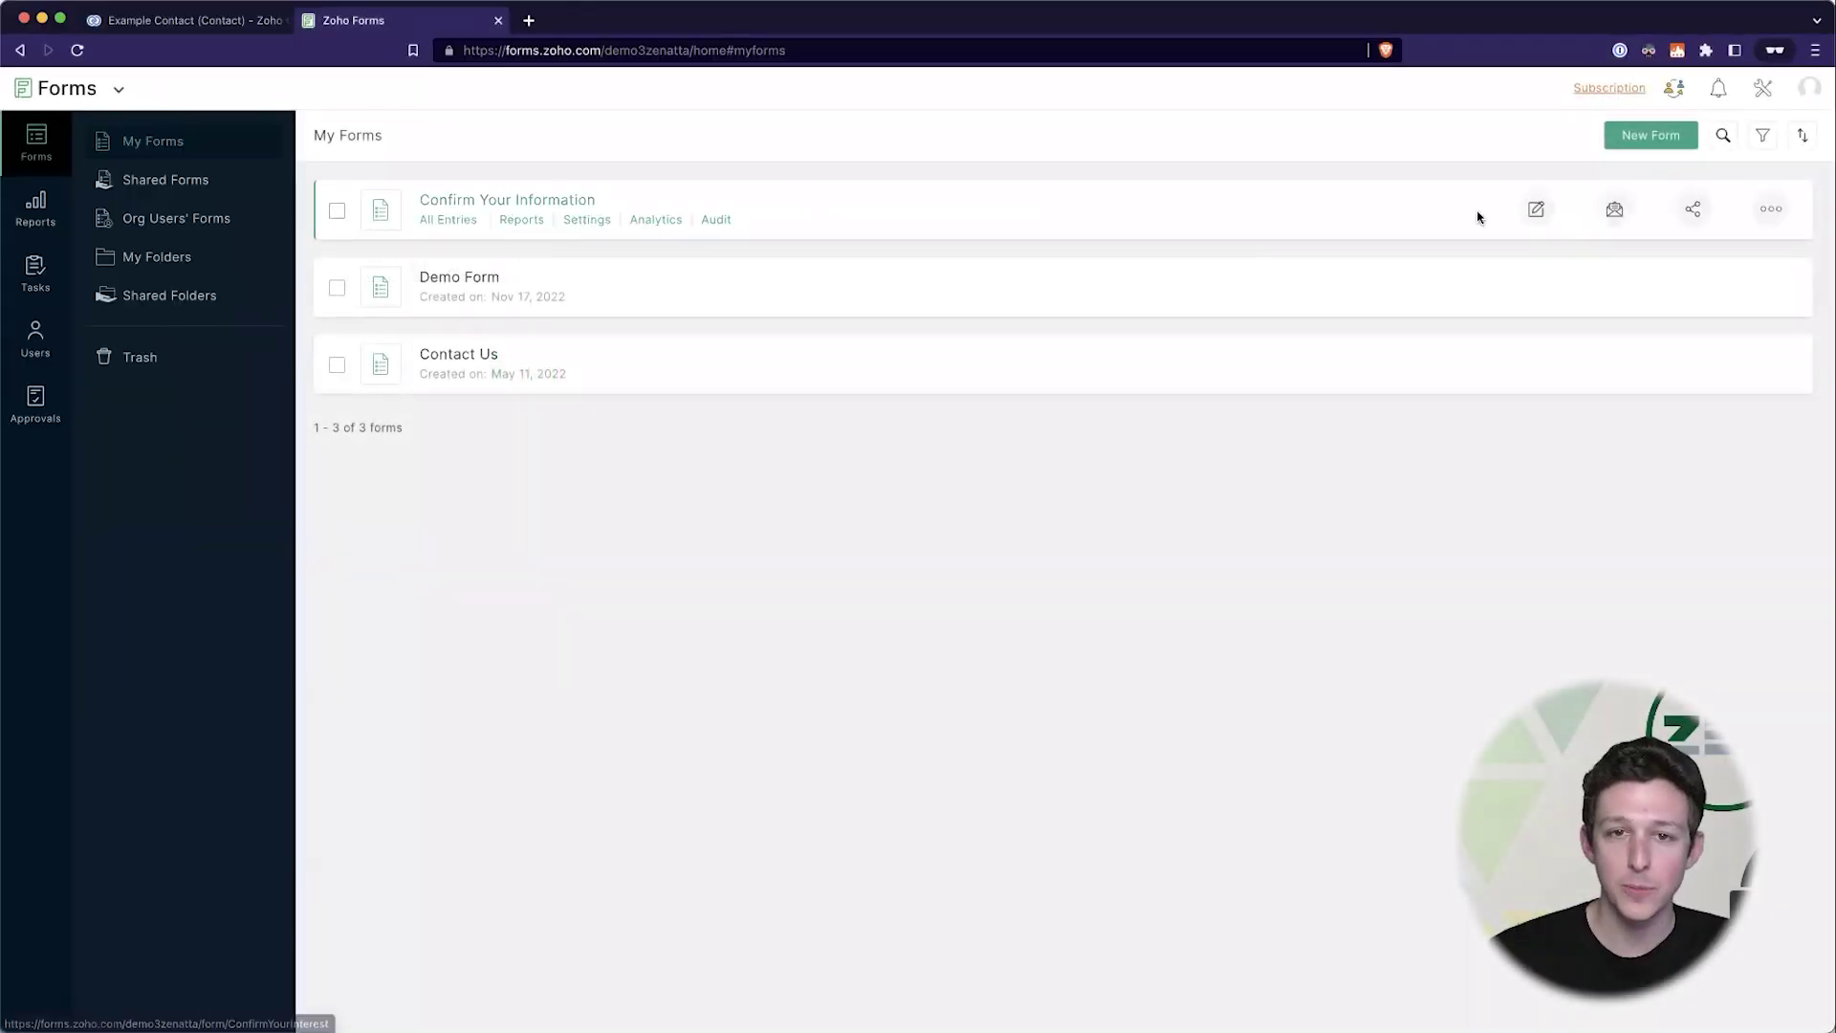
- Open the Confirm Your Information form in the form builder
click(1536, 209)
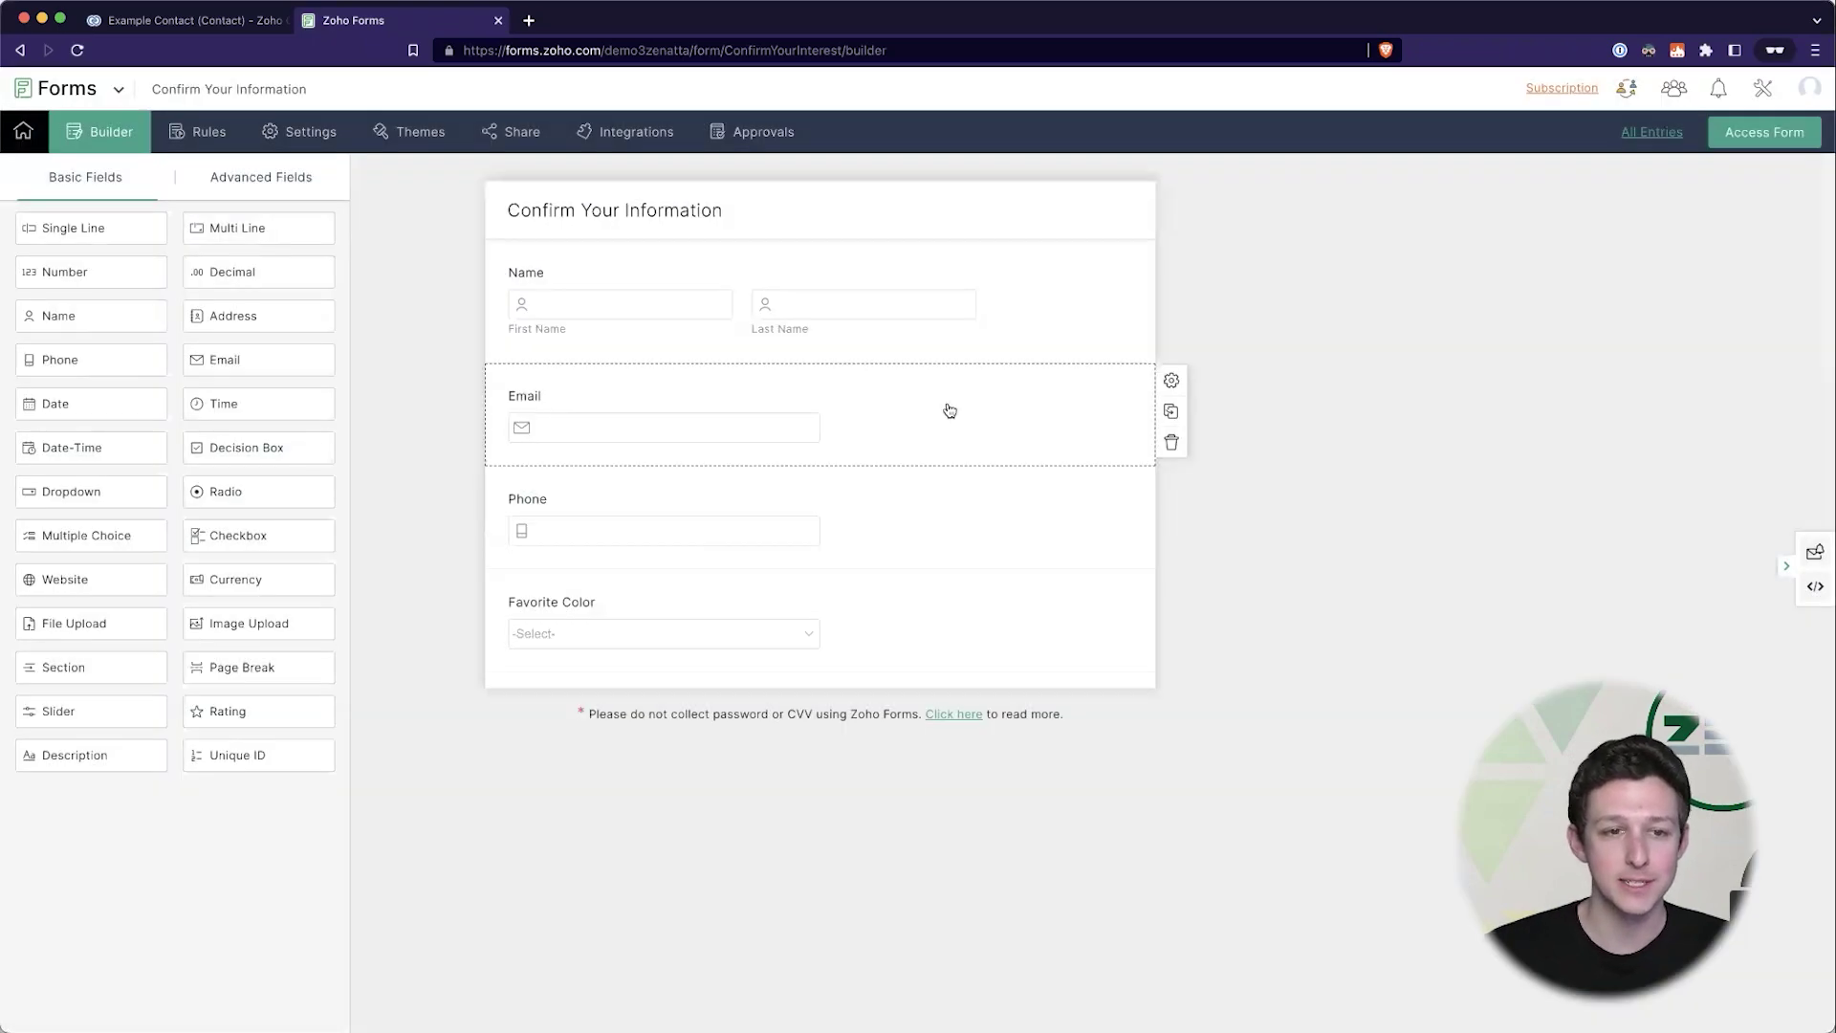
- Add a hidden single-line field labelled 'Record ID' below Favorite Color and save it
click(948, 409)
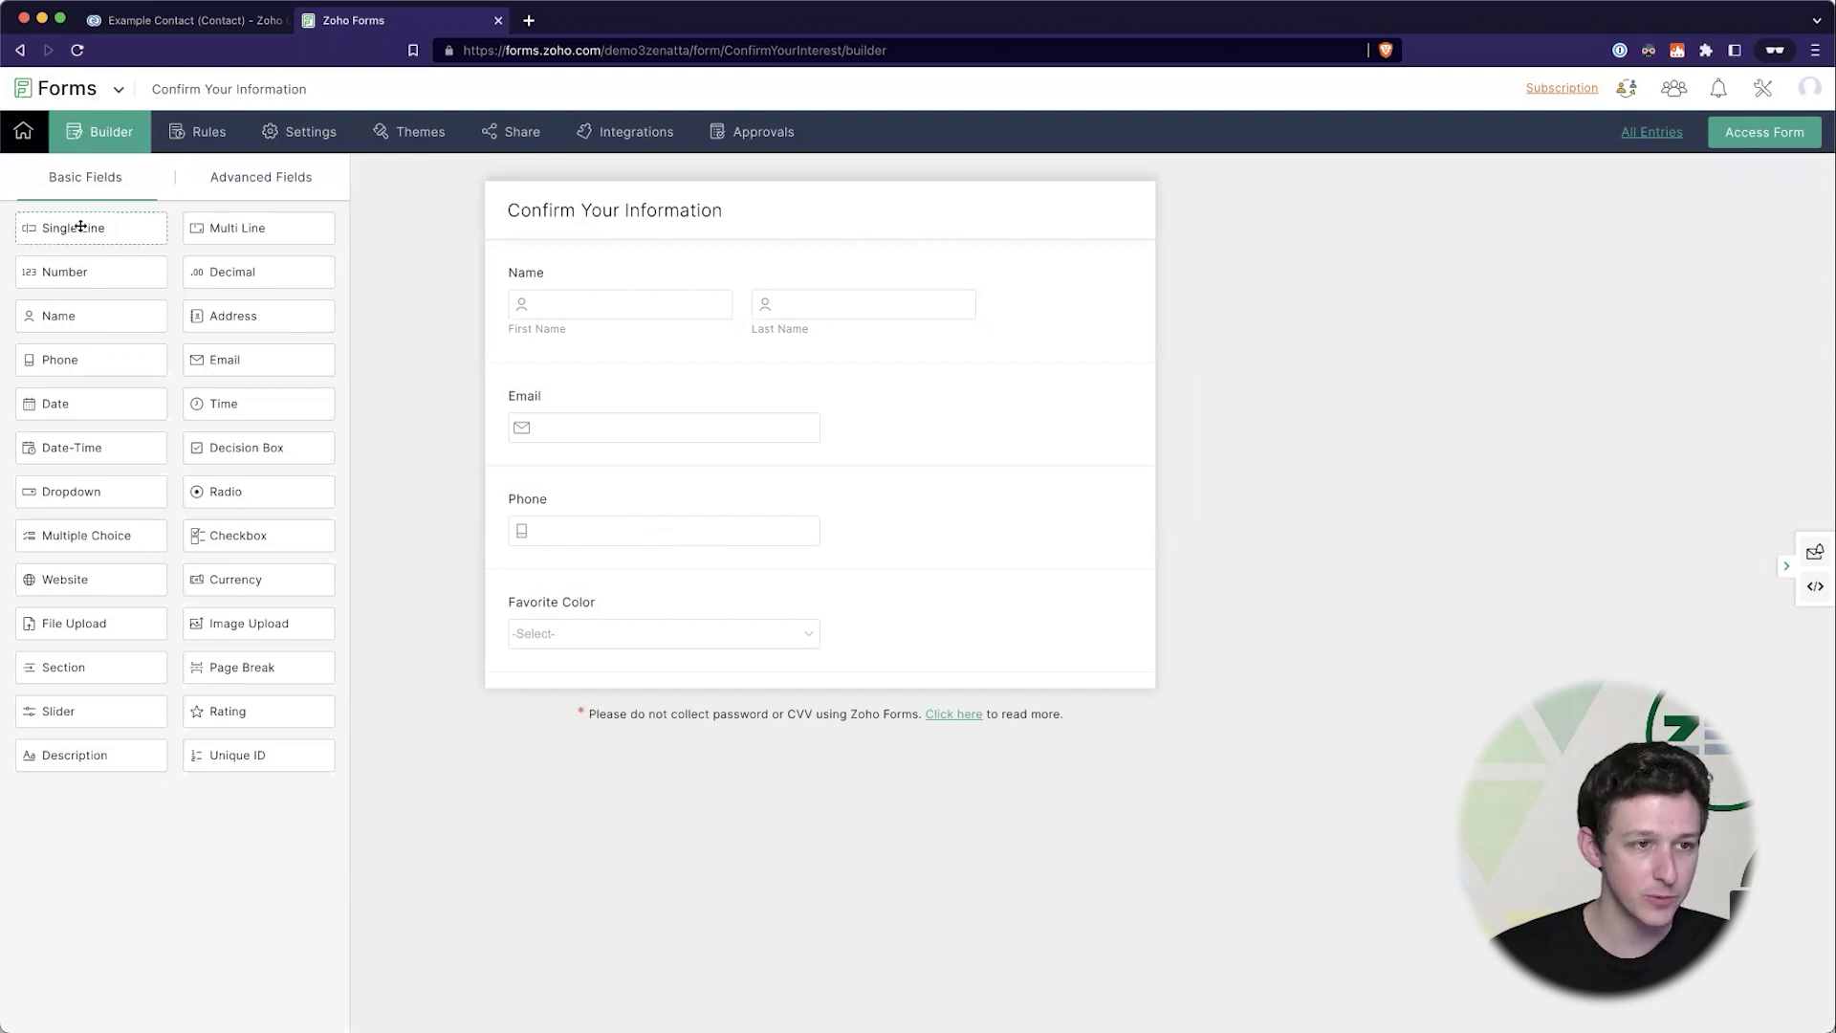
drag(85, 227, 650, 705)
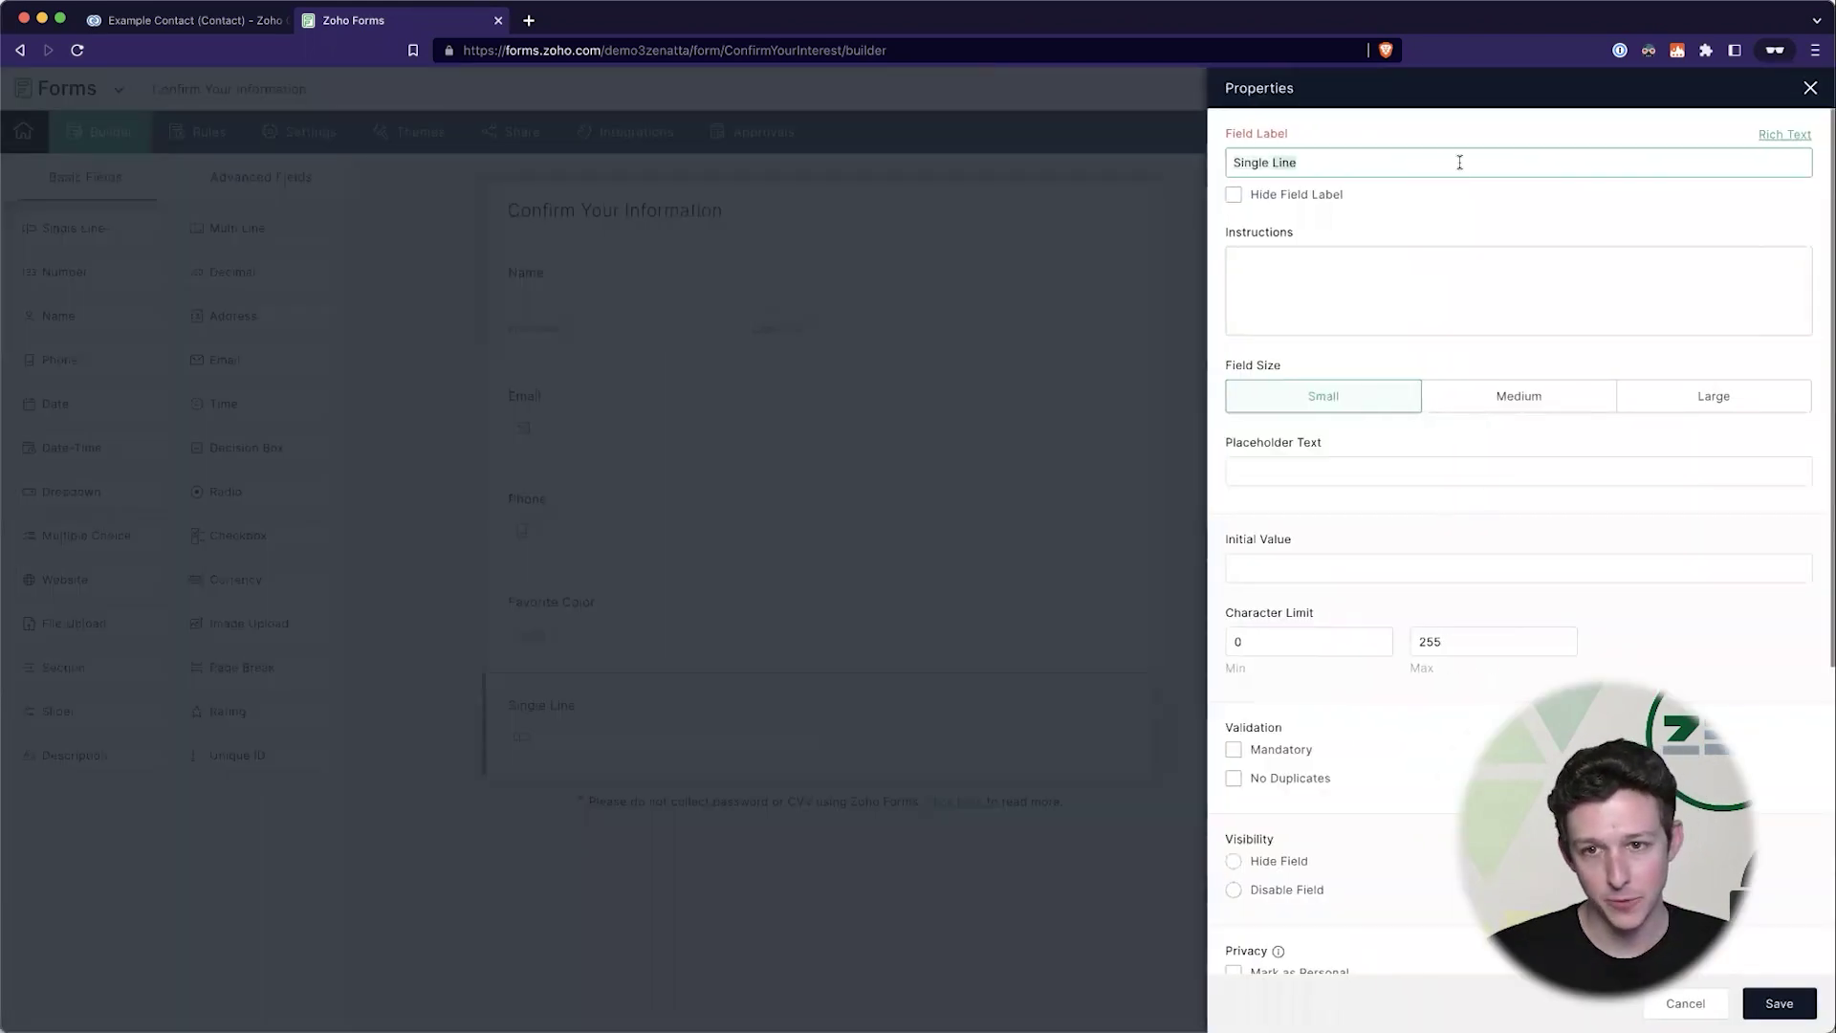
triple_click(1458, 163)
text(Record ID)
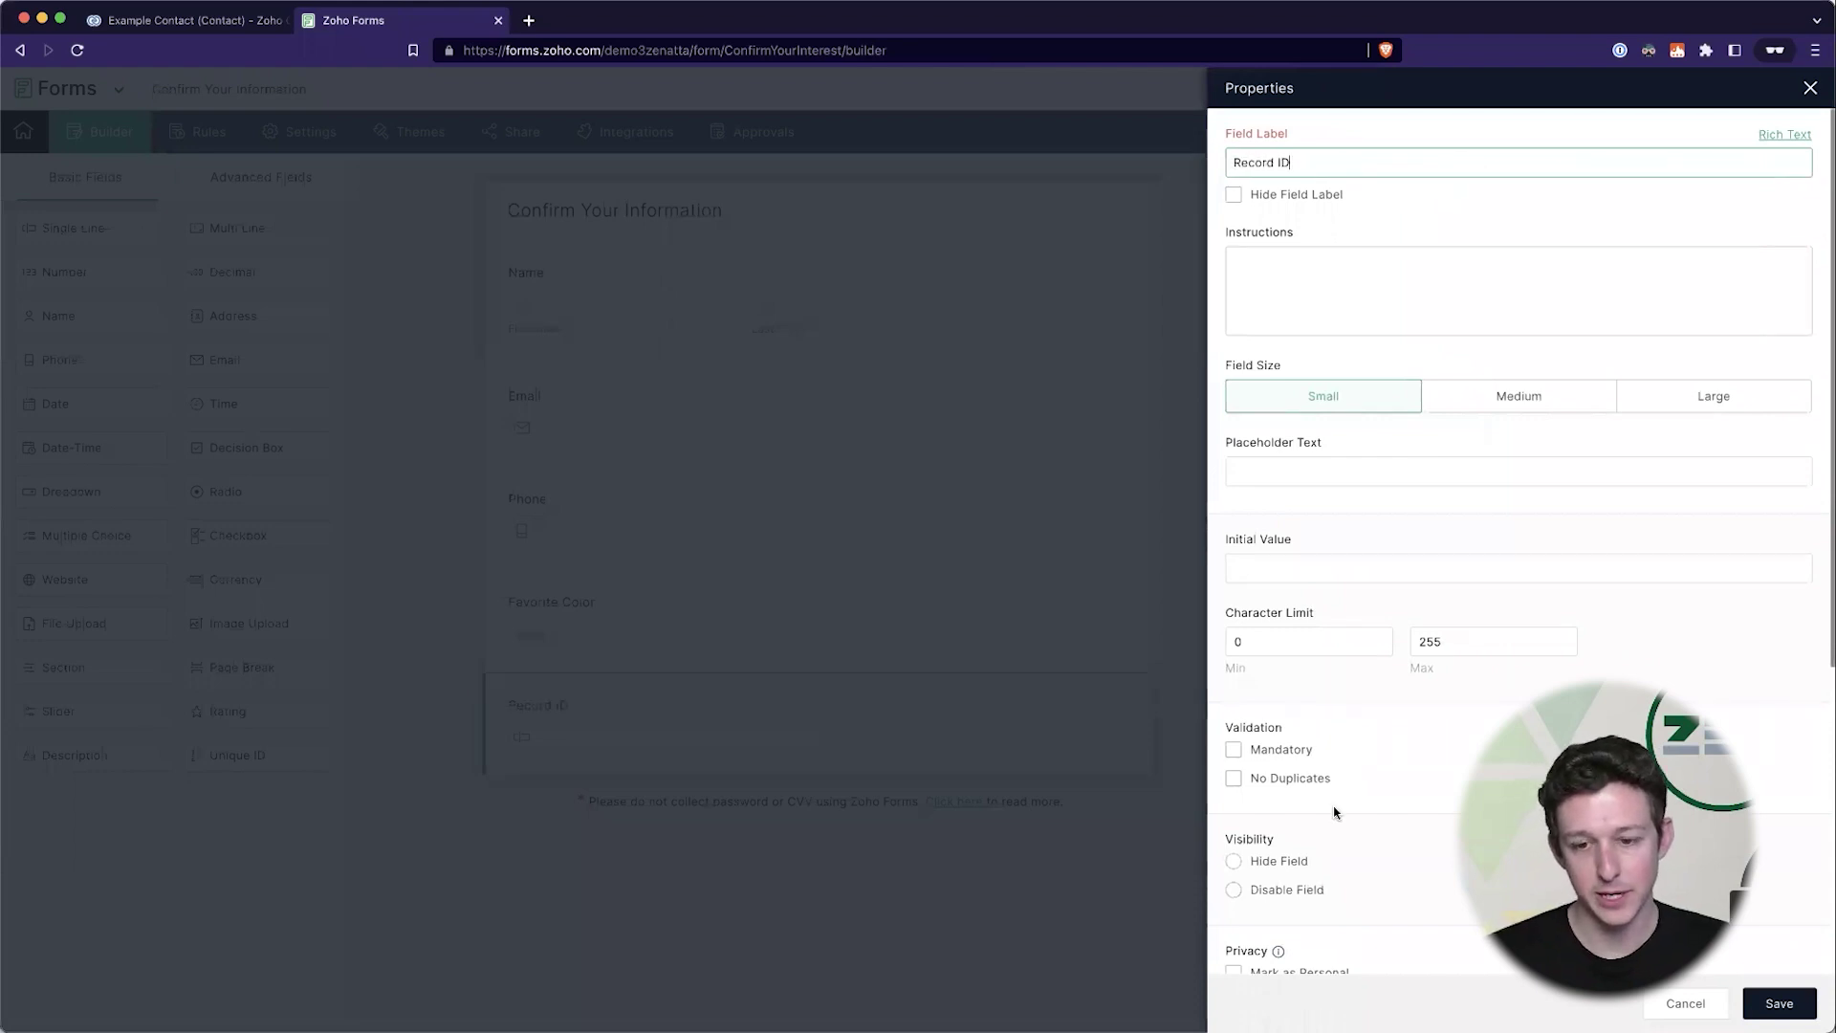
click(1233, 863)
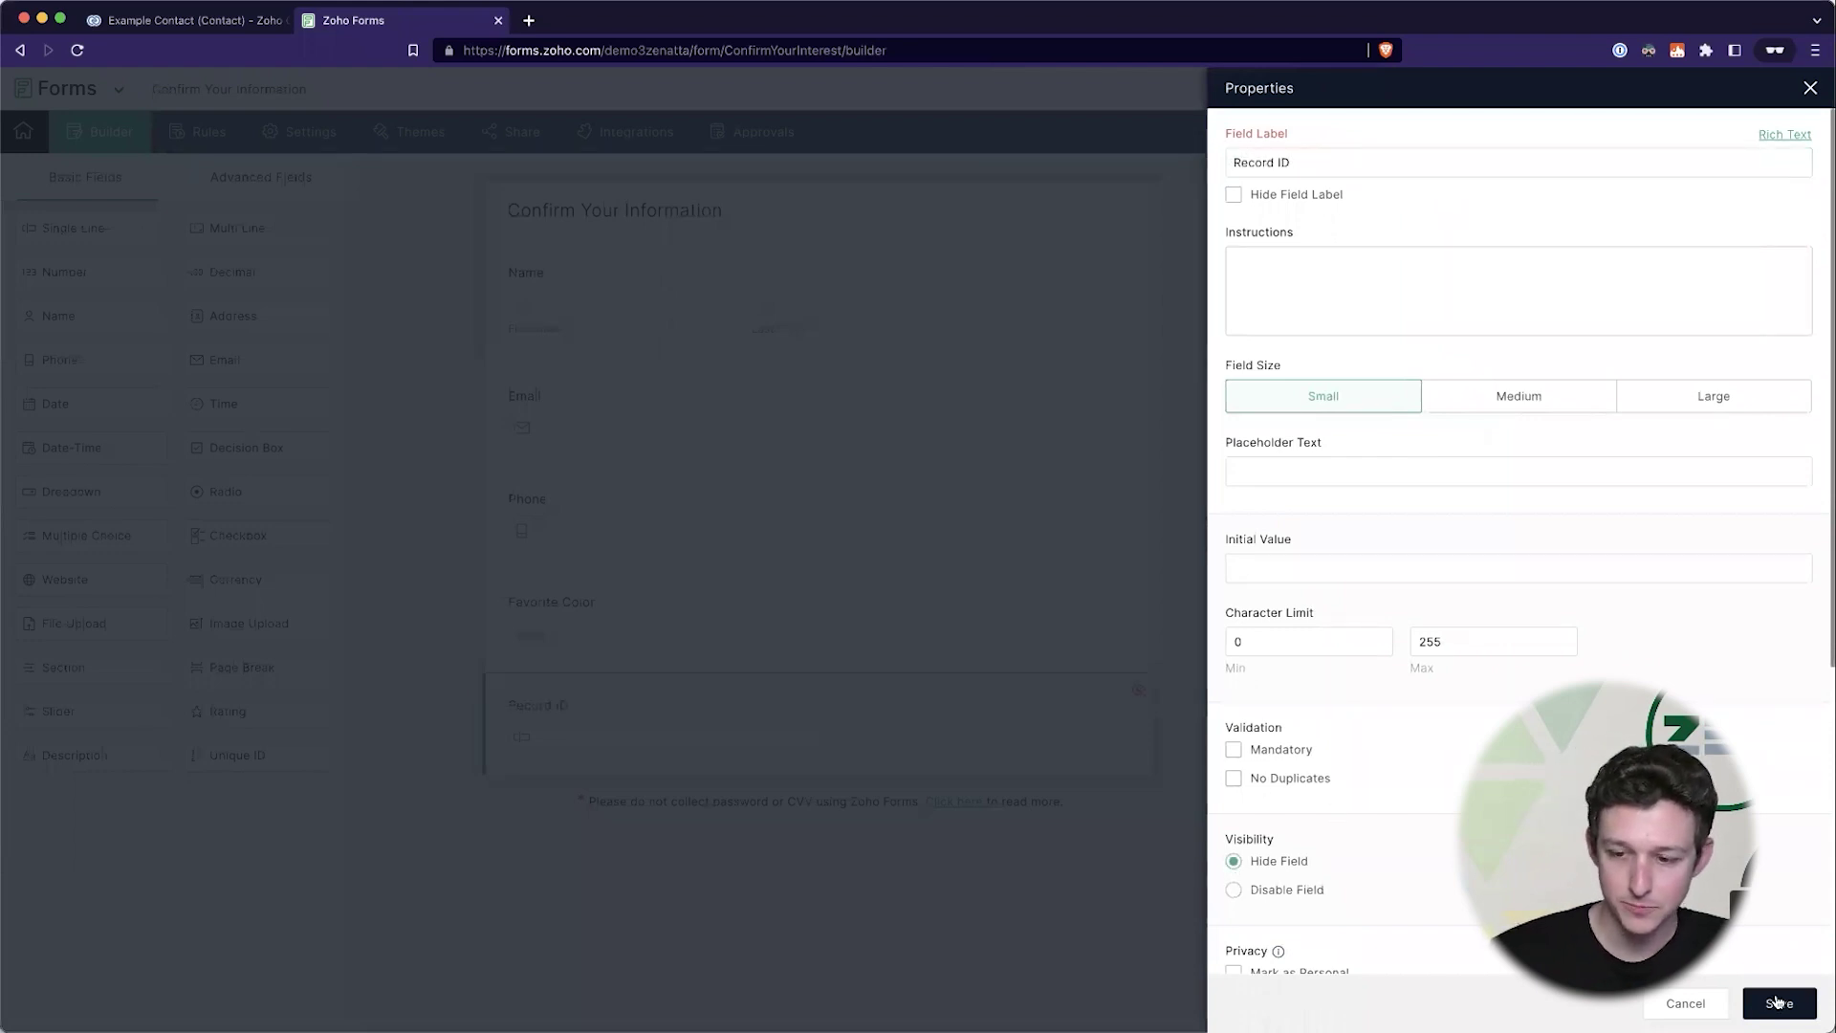
click(1776, 1002)
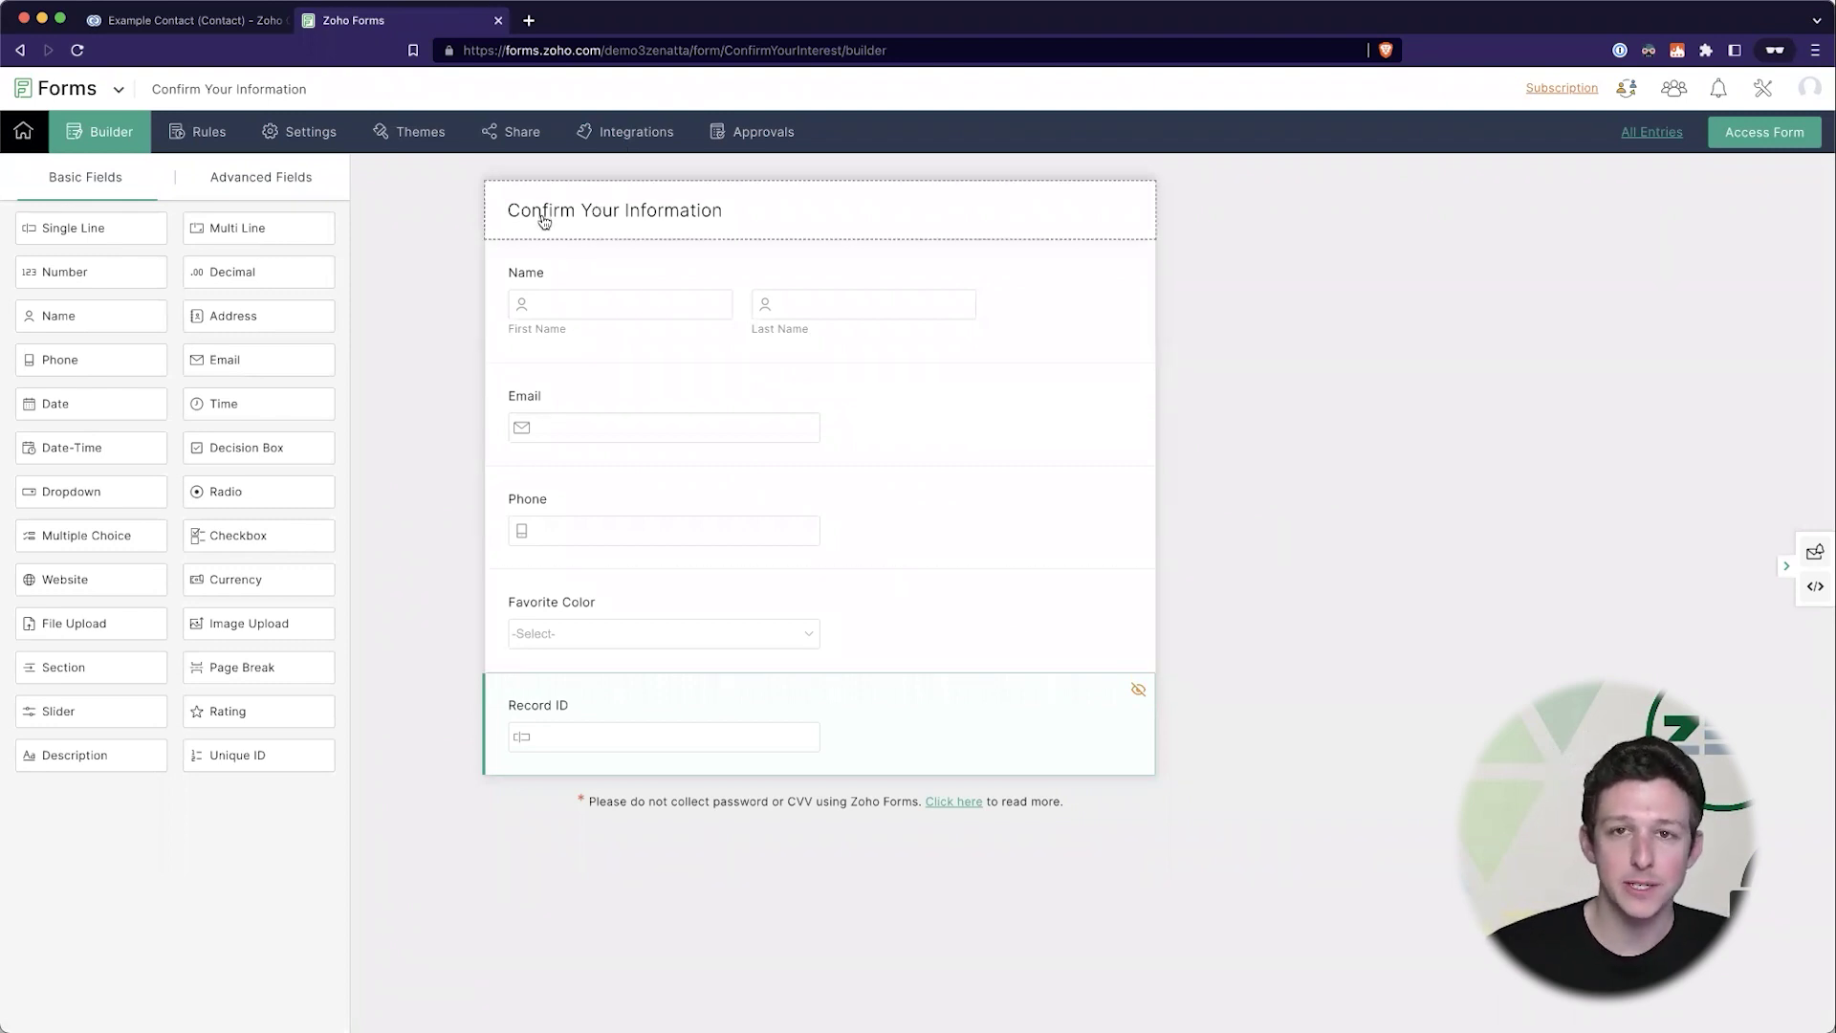
- Go to the form's Settings and open the Field Alias page
drag(622, 299, 628, 291)
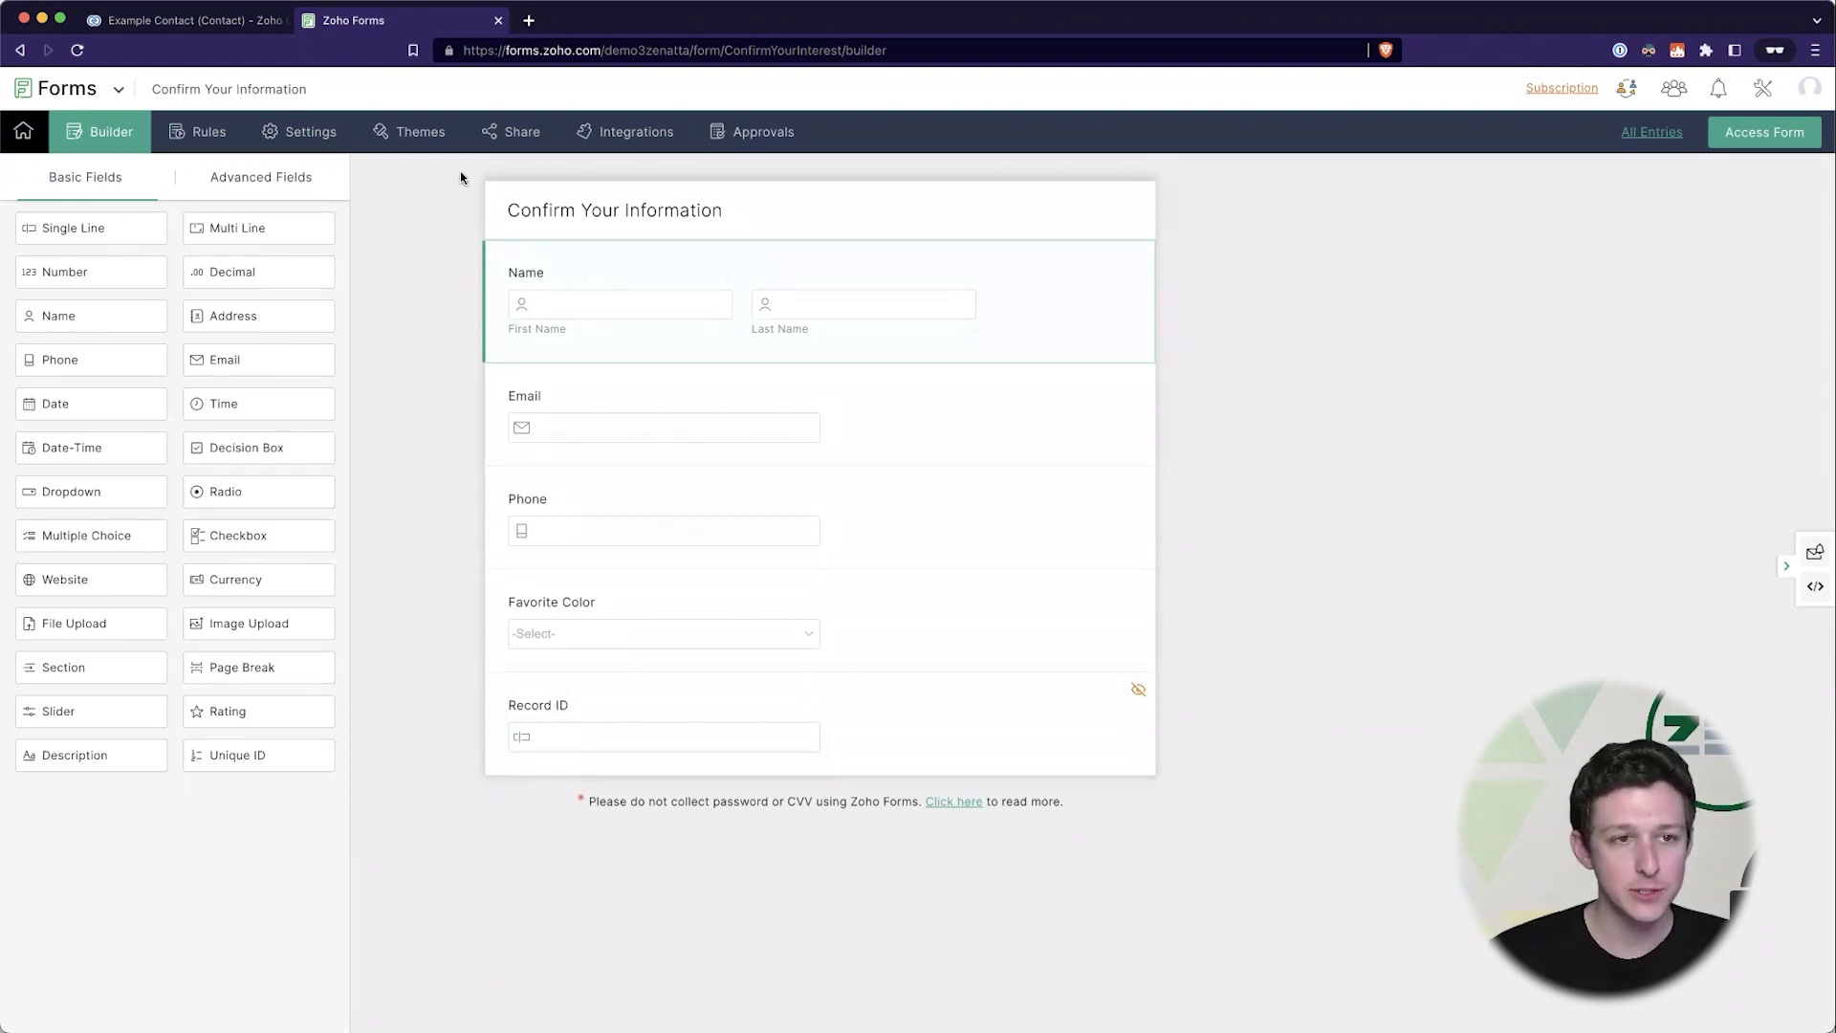
click(514, 133)
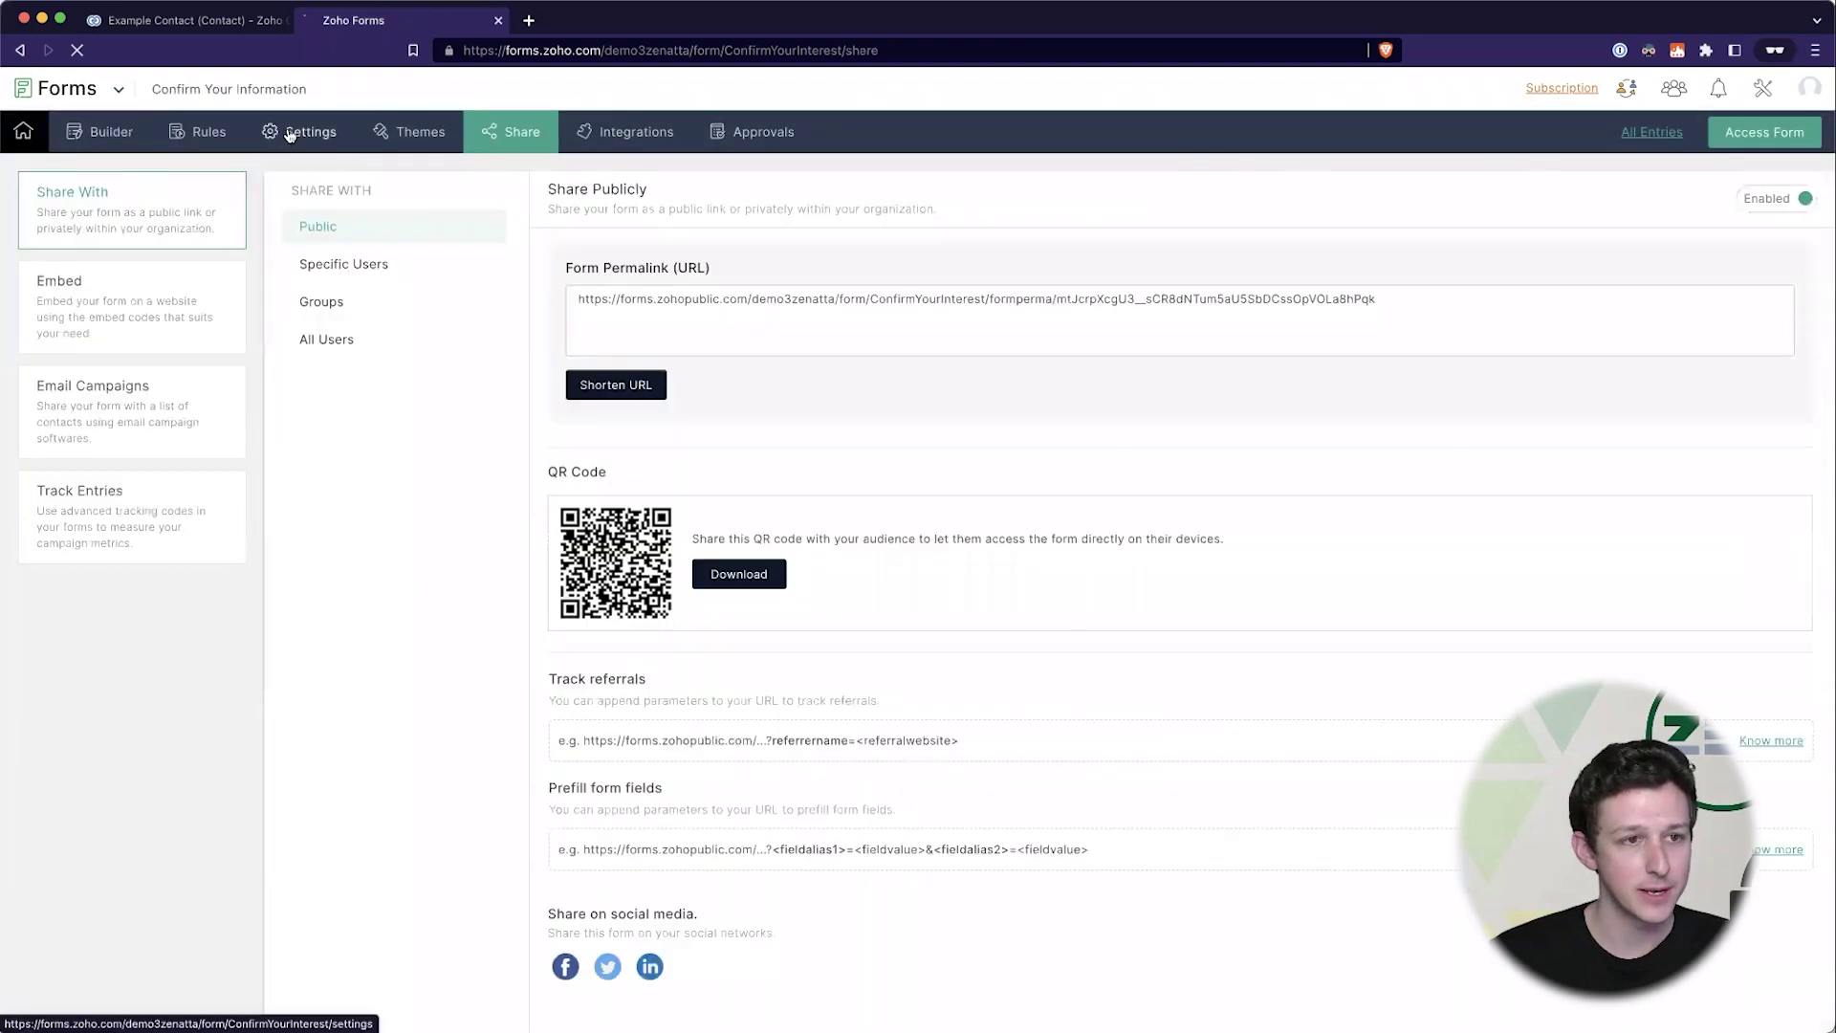
click(292, 133)
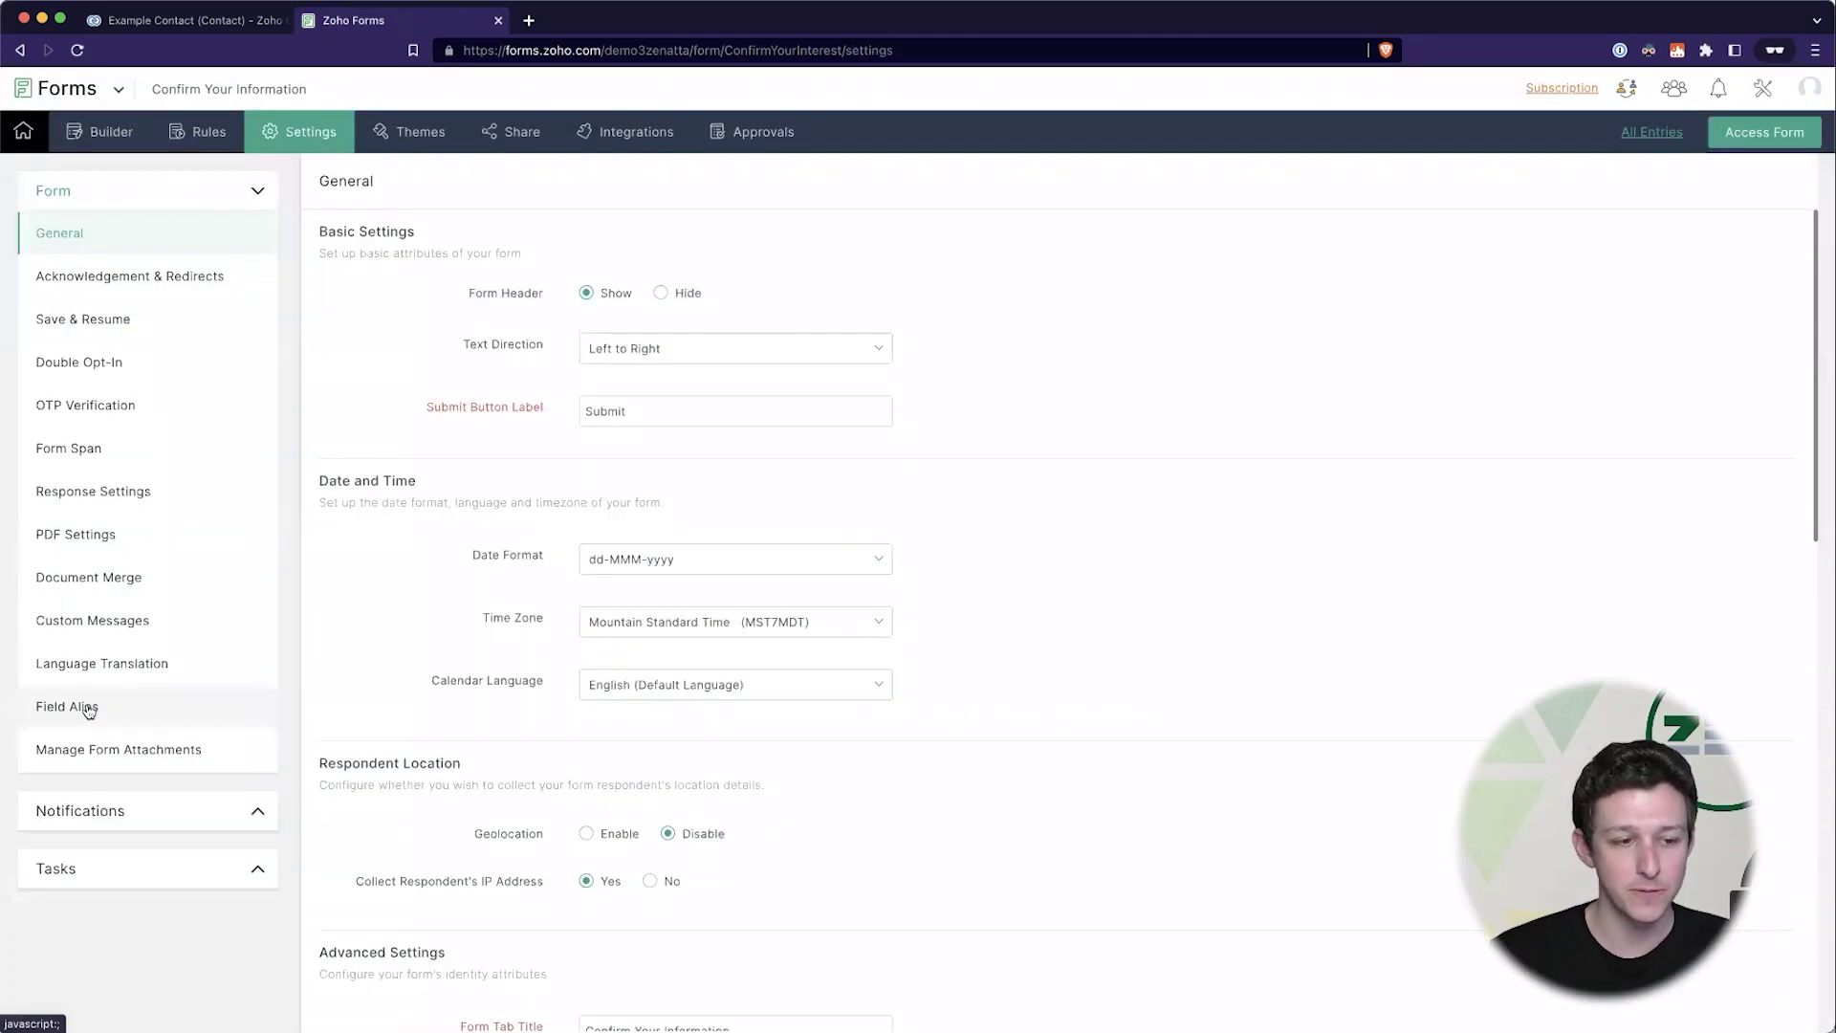
click(94, 708)
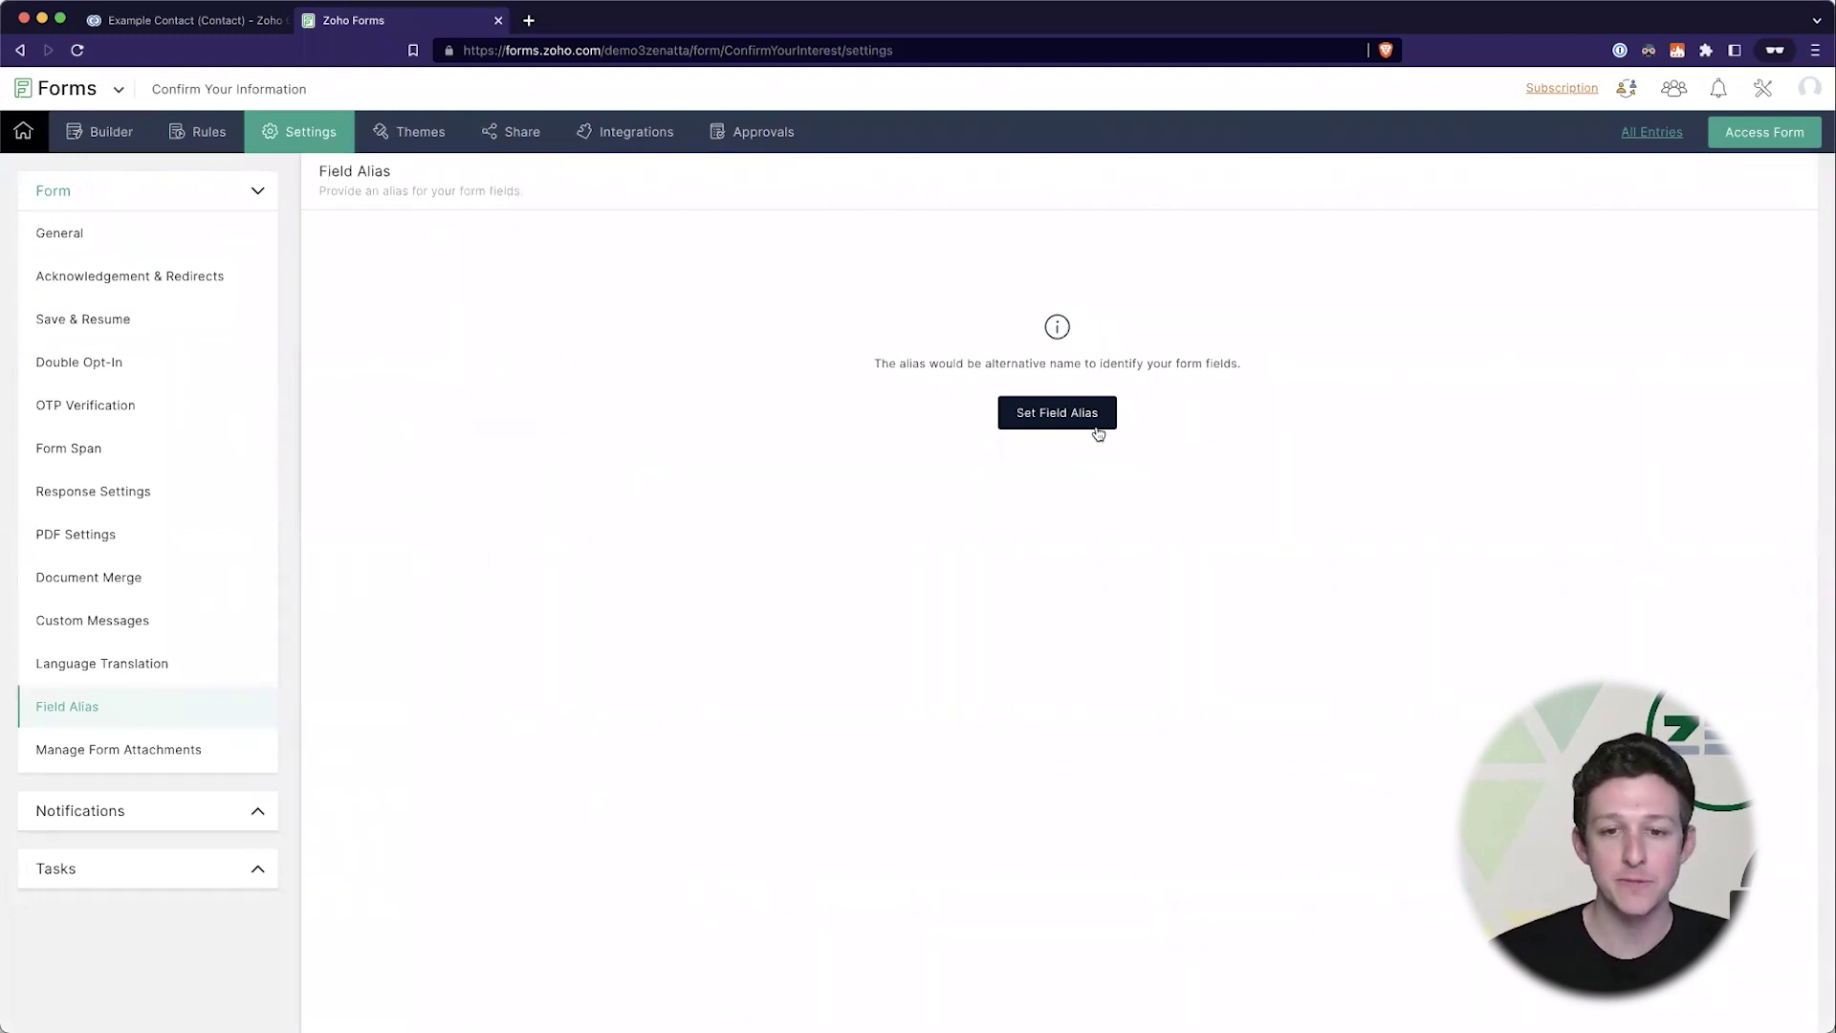
- Map the Name - First Name field to the alias 'first'
click(1099, 419)
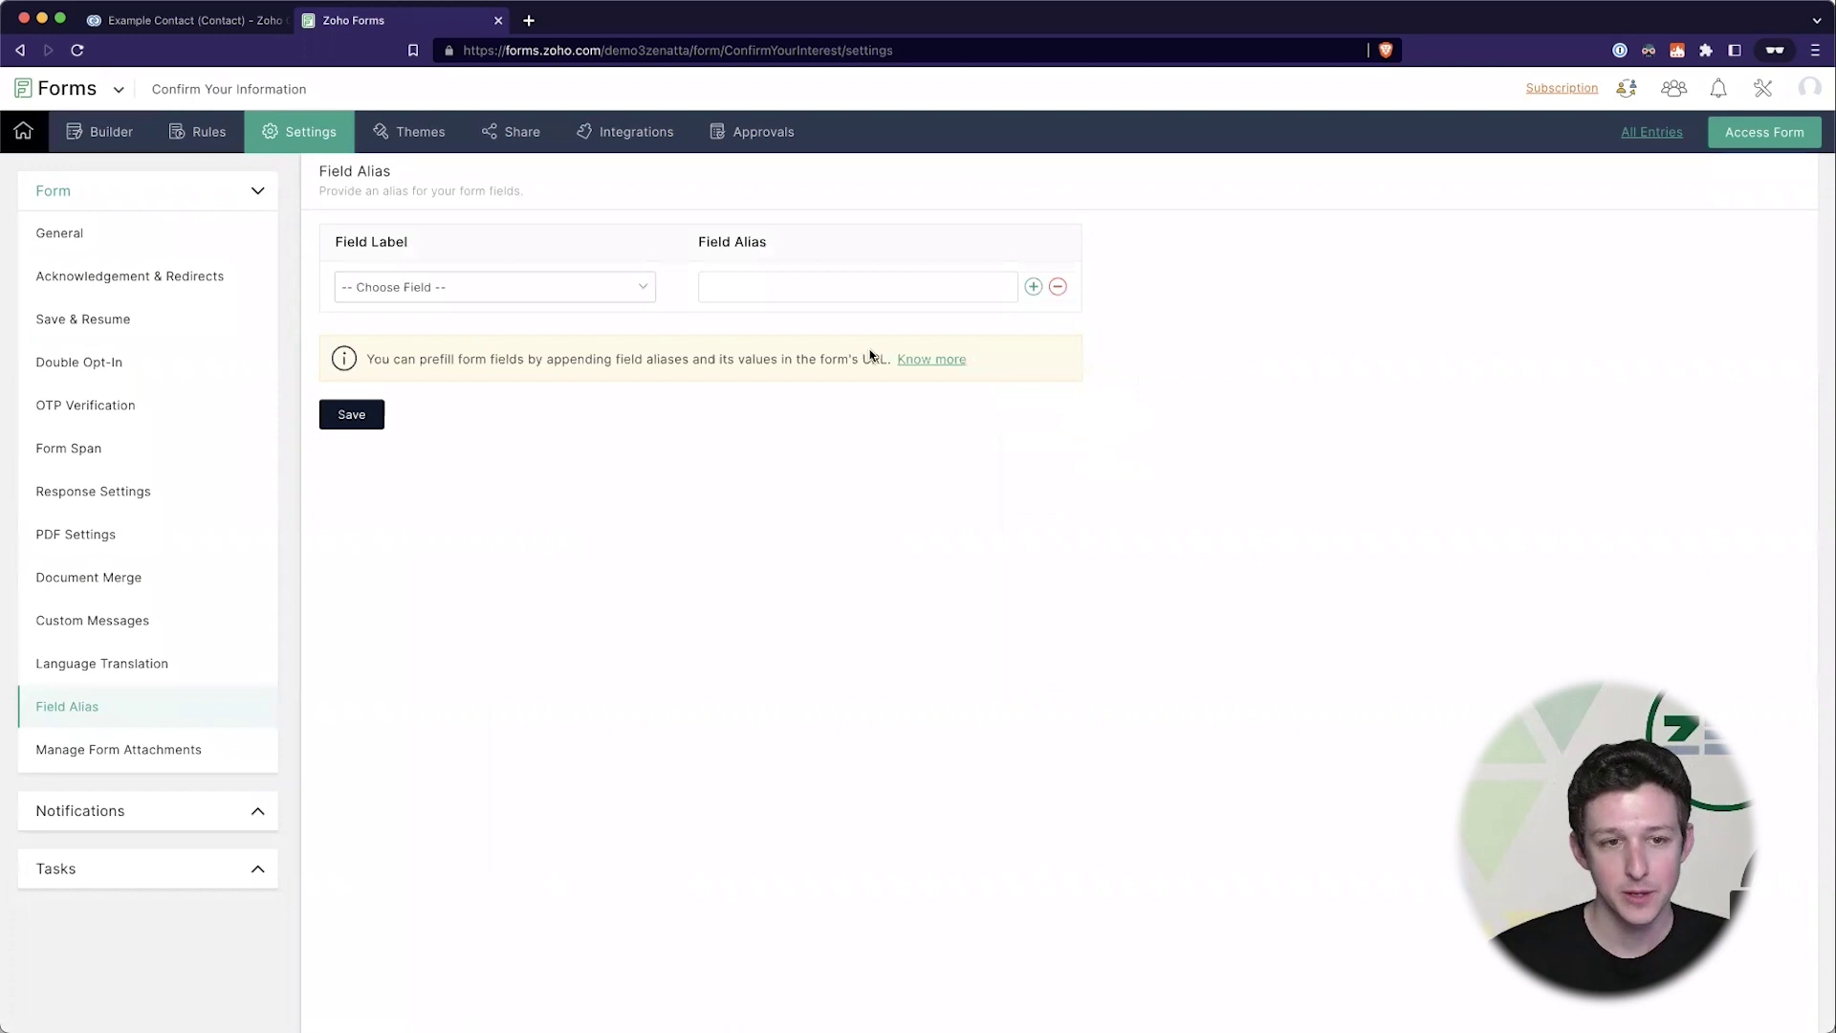
click(614, 288)
click(570, 321)
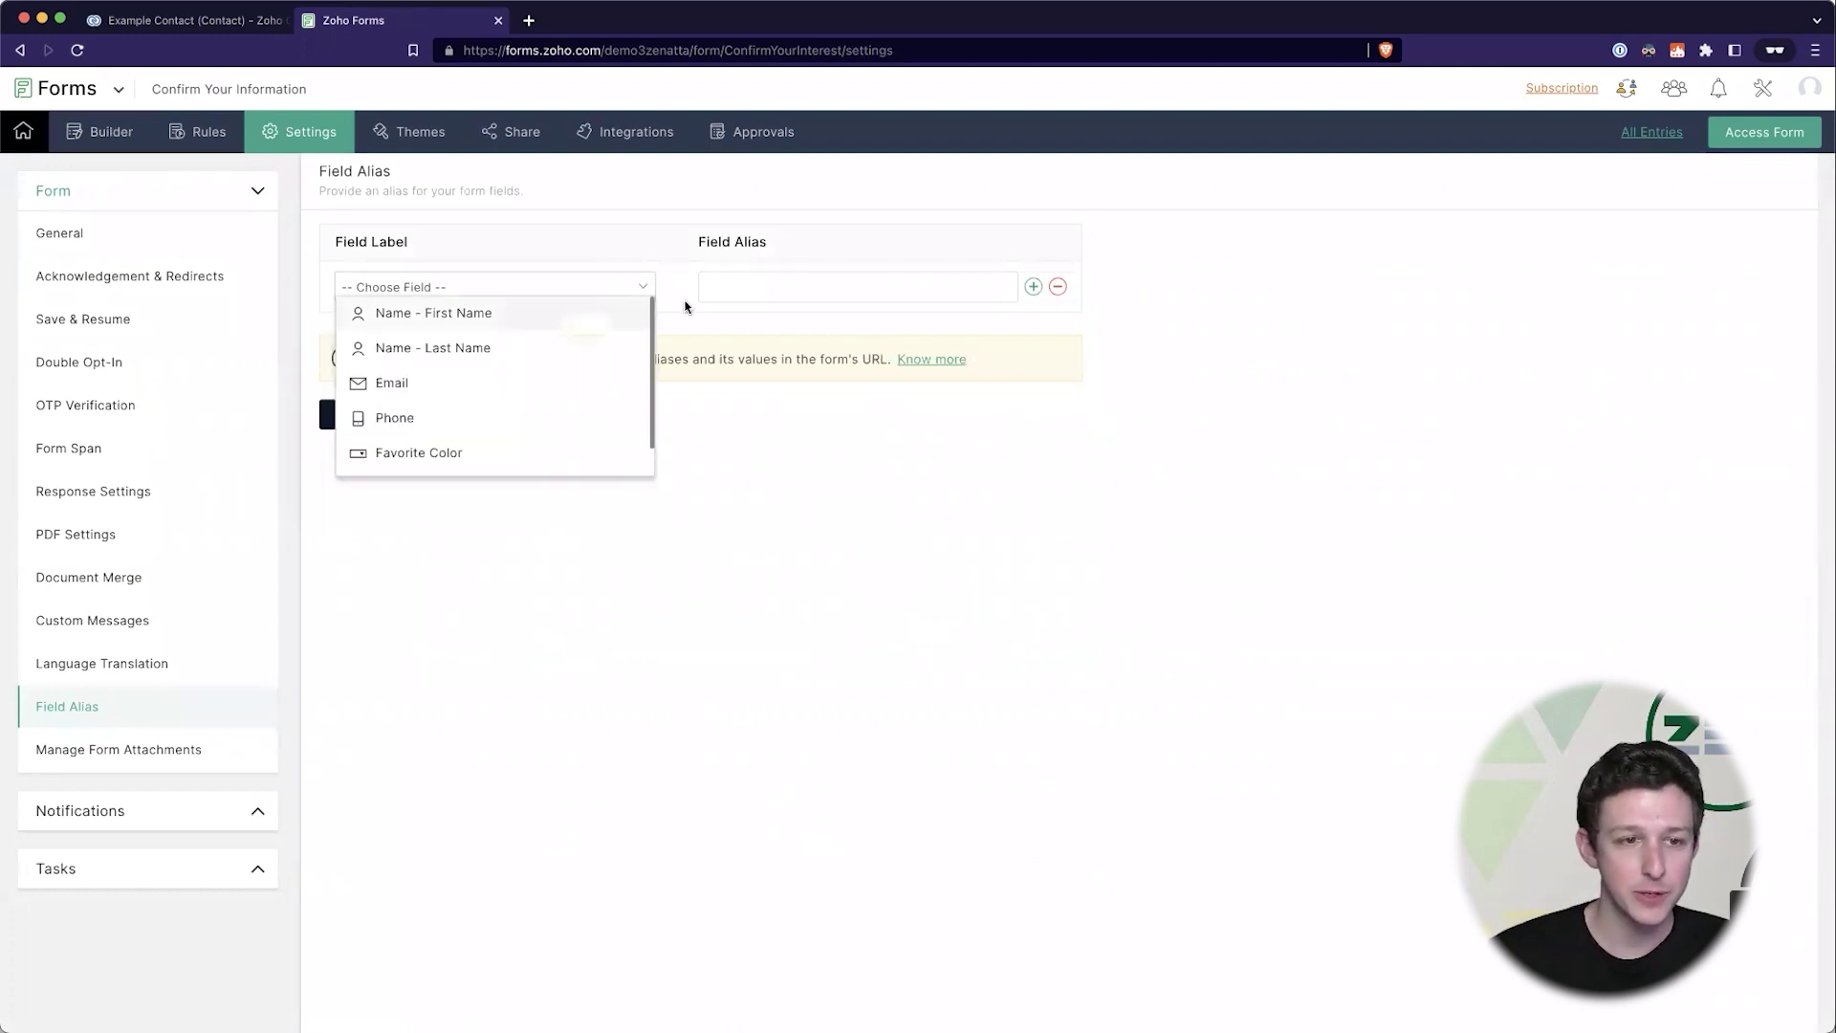
click(797, 287)
text(first)
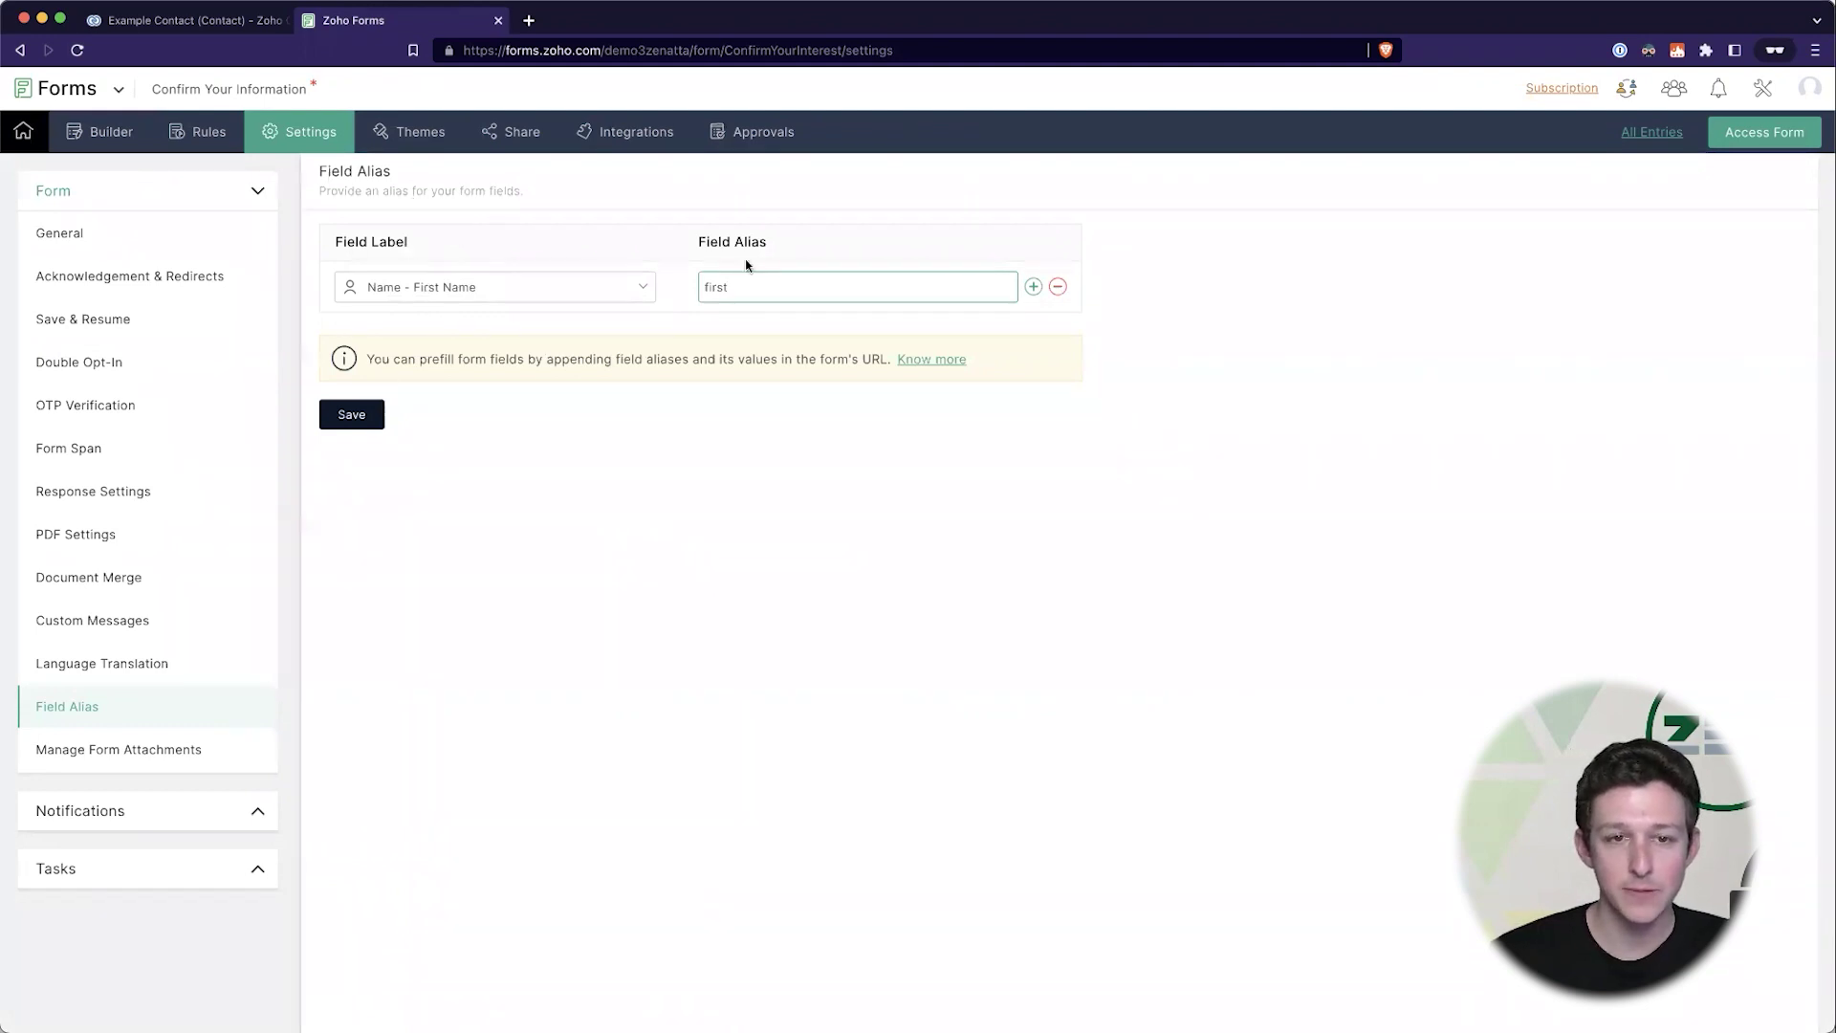
- Add alias rows for Last Name, Email, Phone, Favorite Color and Record ID
click(1034, 287)
click(462, 338)
click(467, 361)
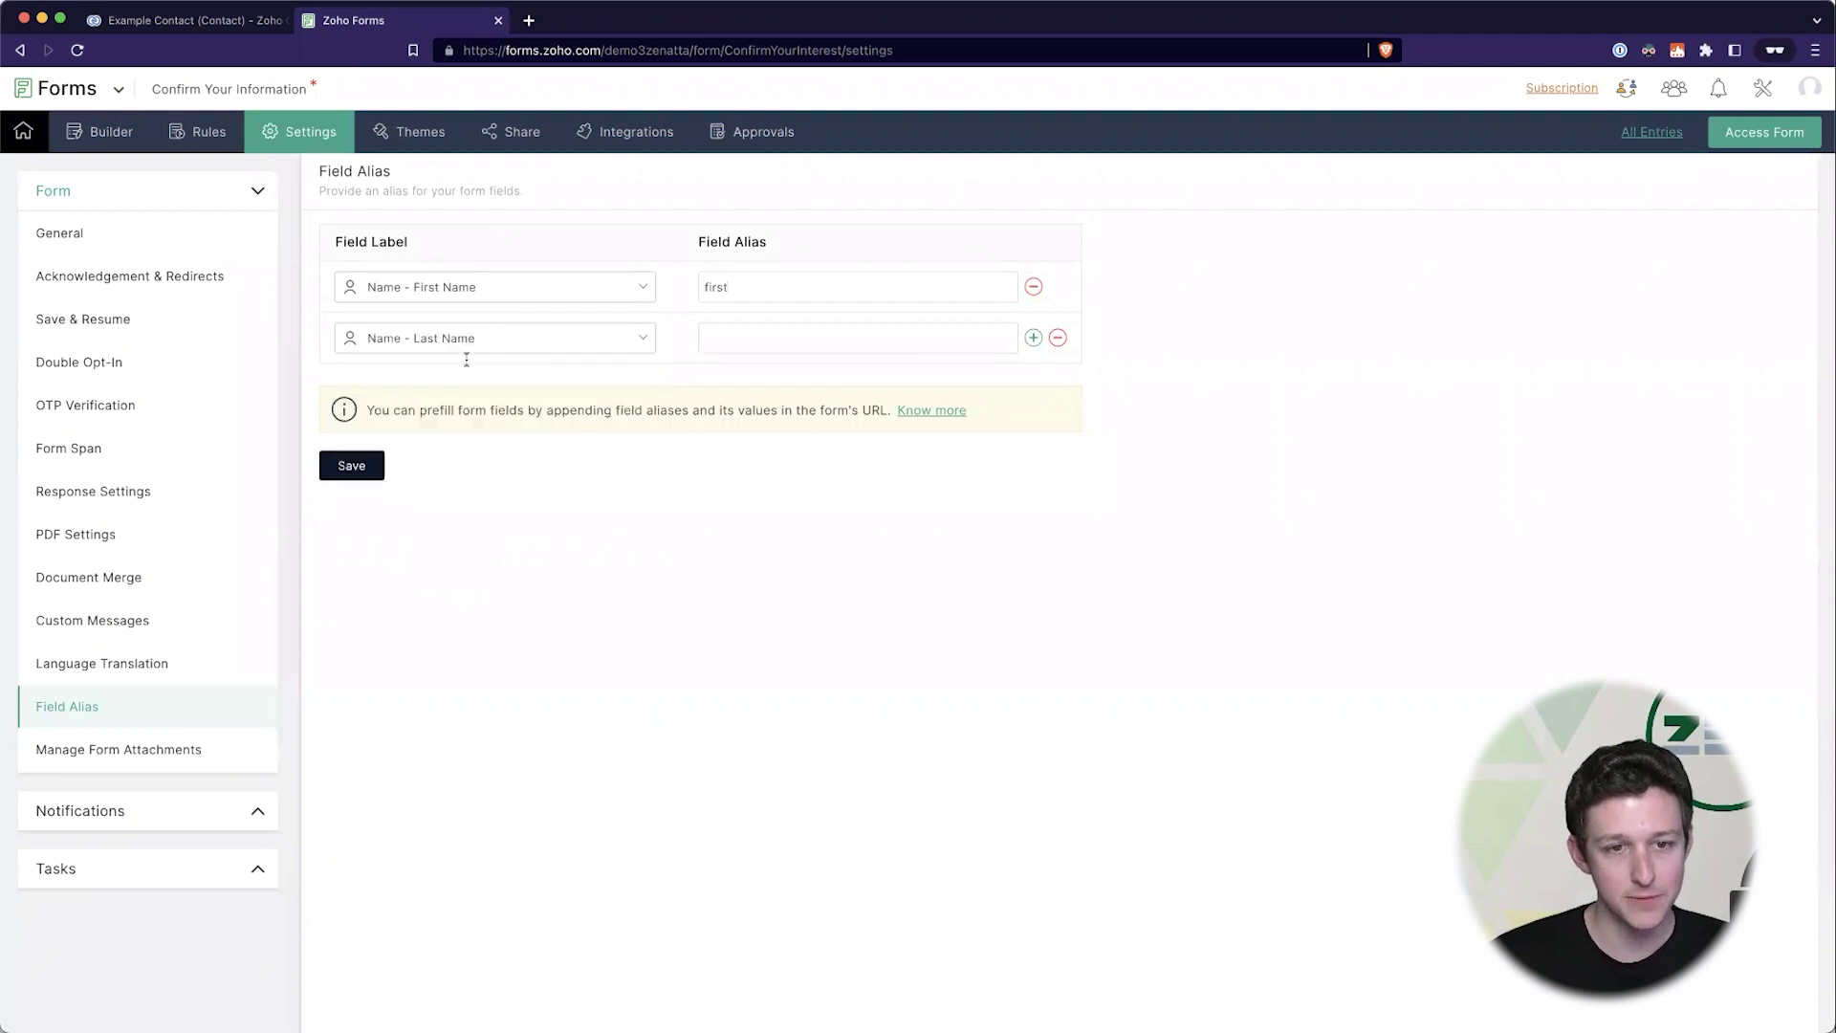
click(1034, 338)
click(512, 391)
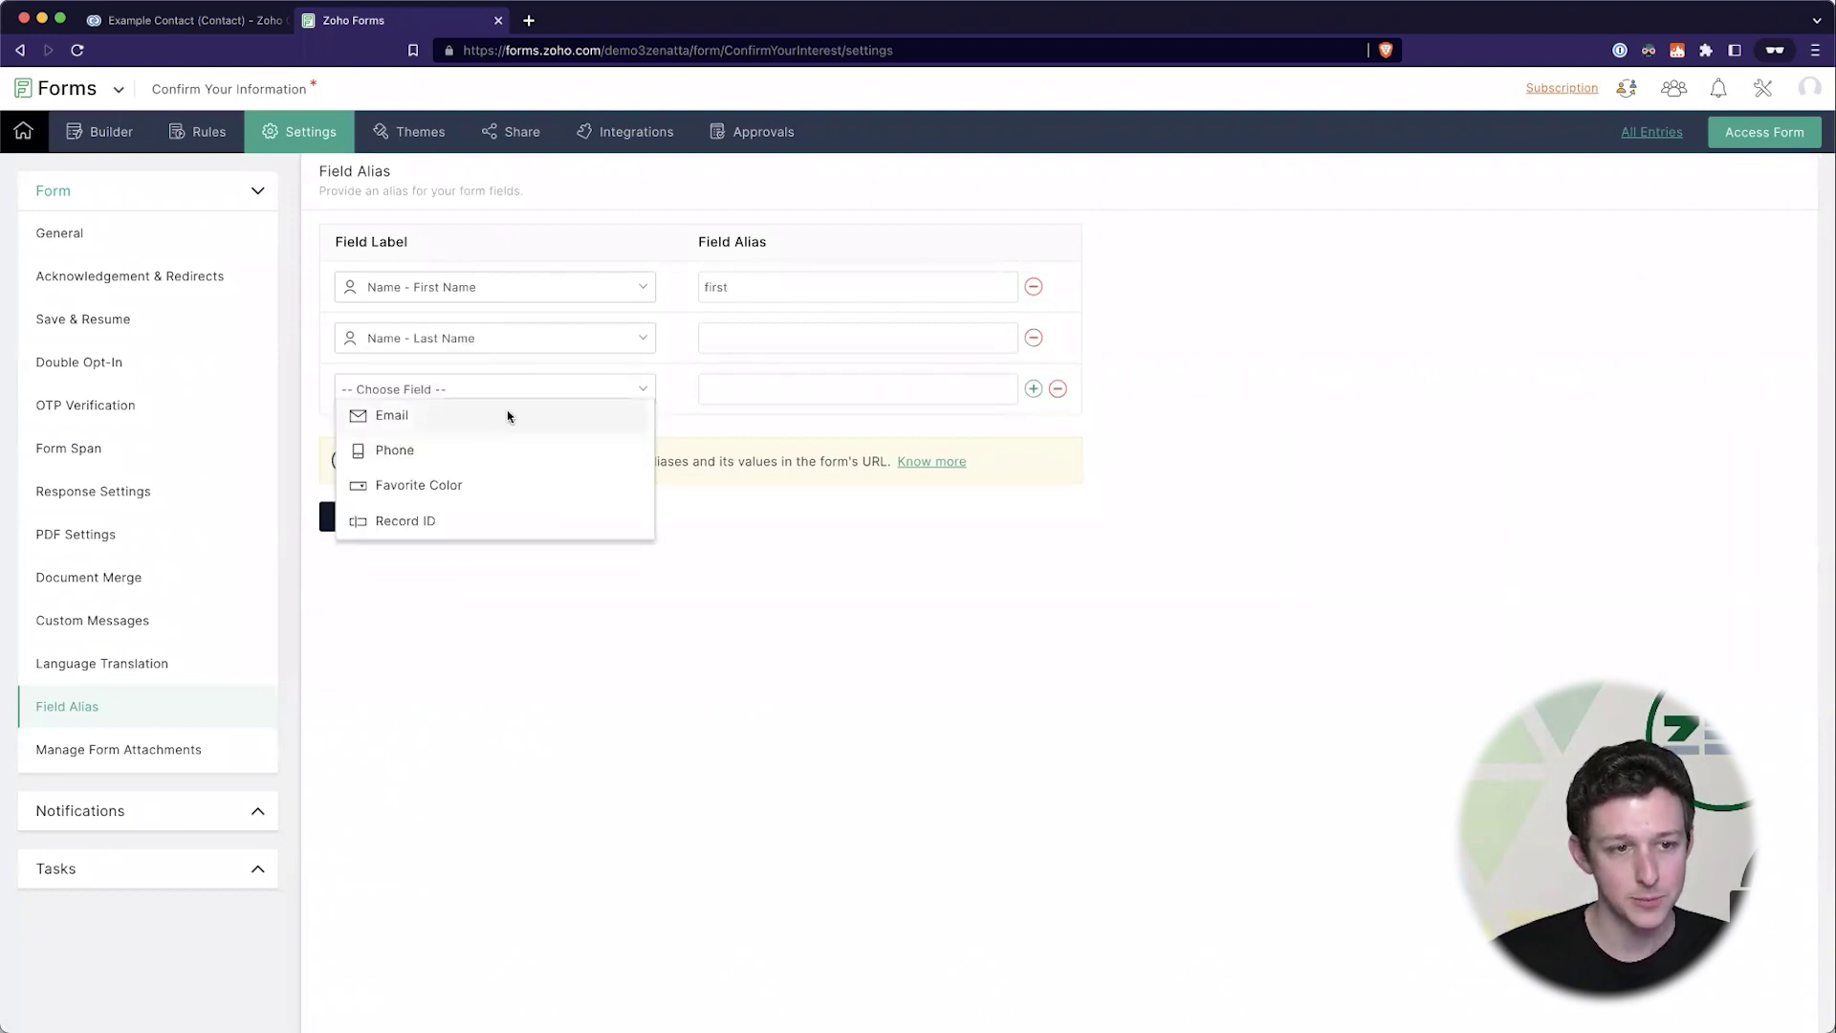
click(506, 415)
click(1034, 389)
click(435, 441)
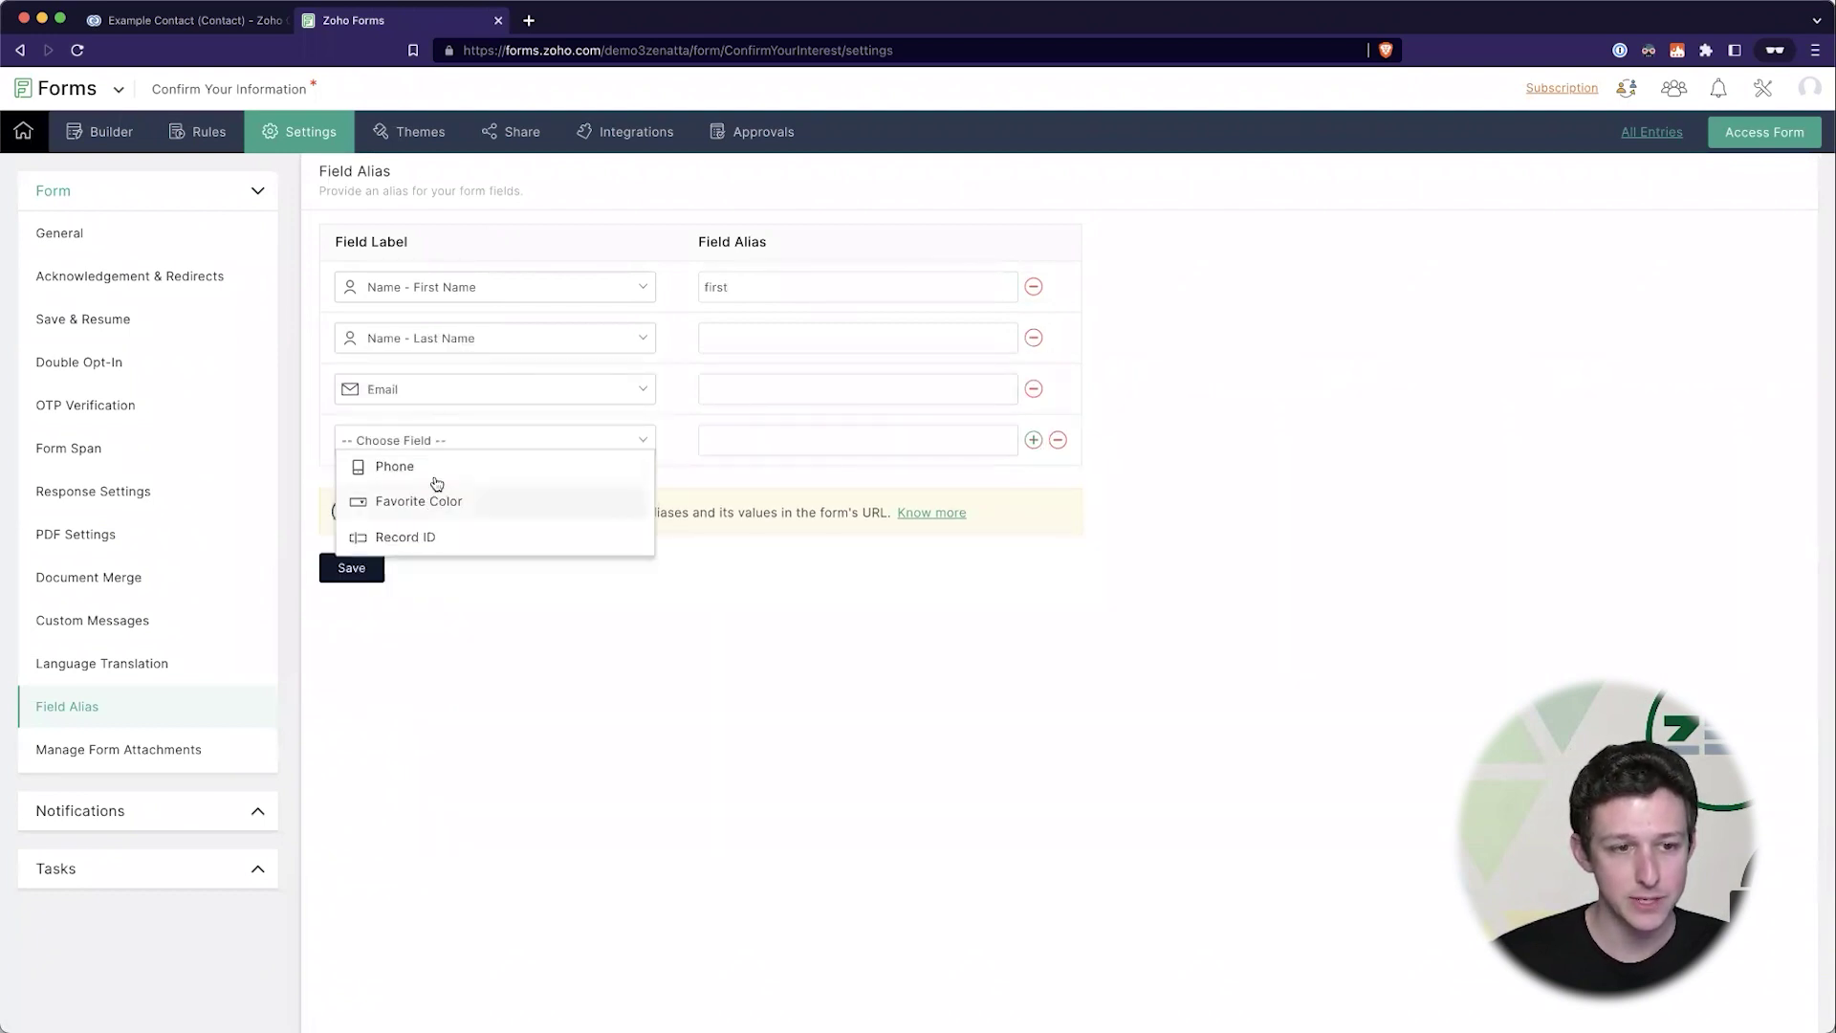
click(411, 467)
click(1034, 440)
click(466, 495)
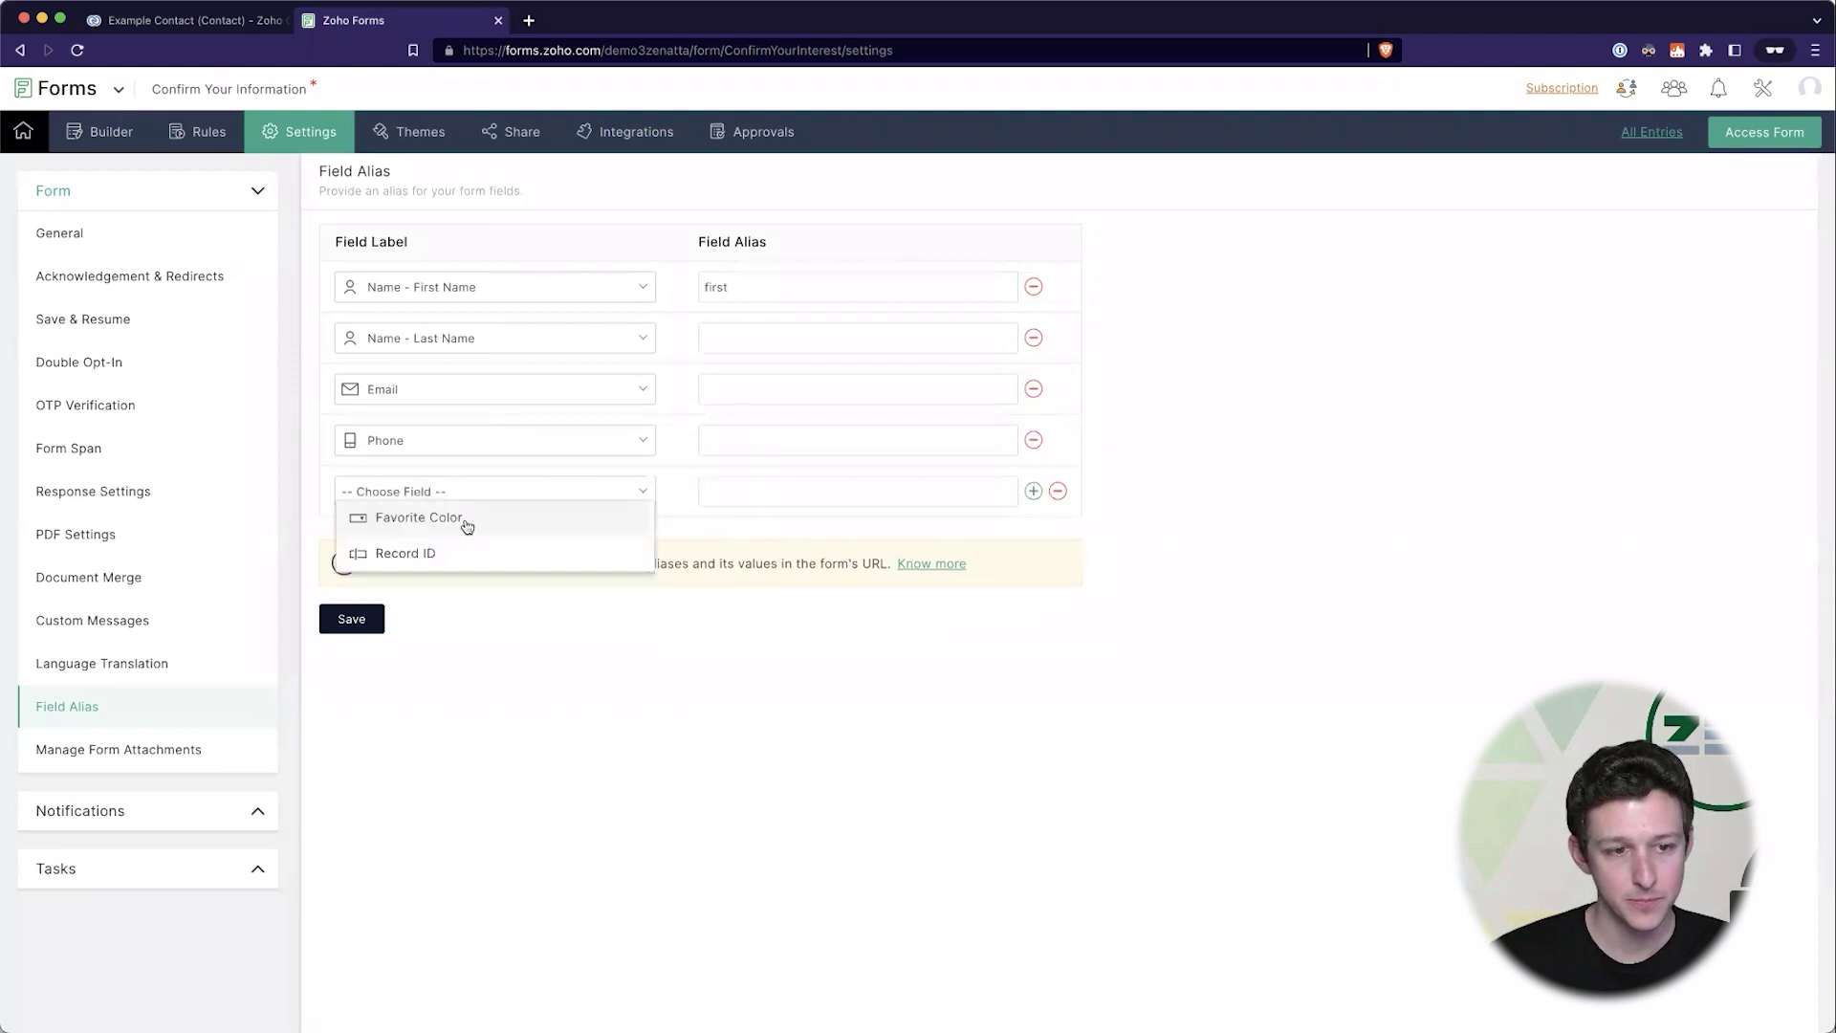
click(466, 526)
click(1033, 490)
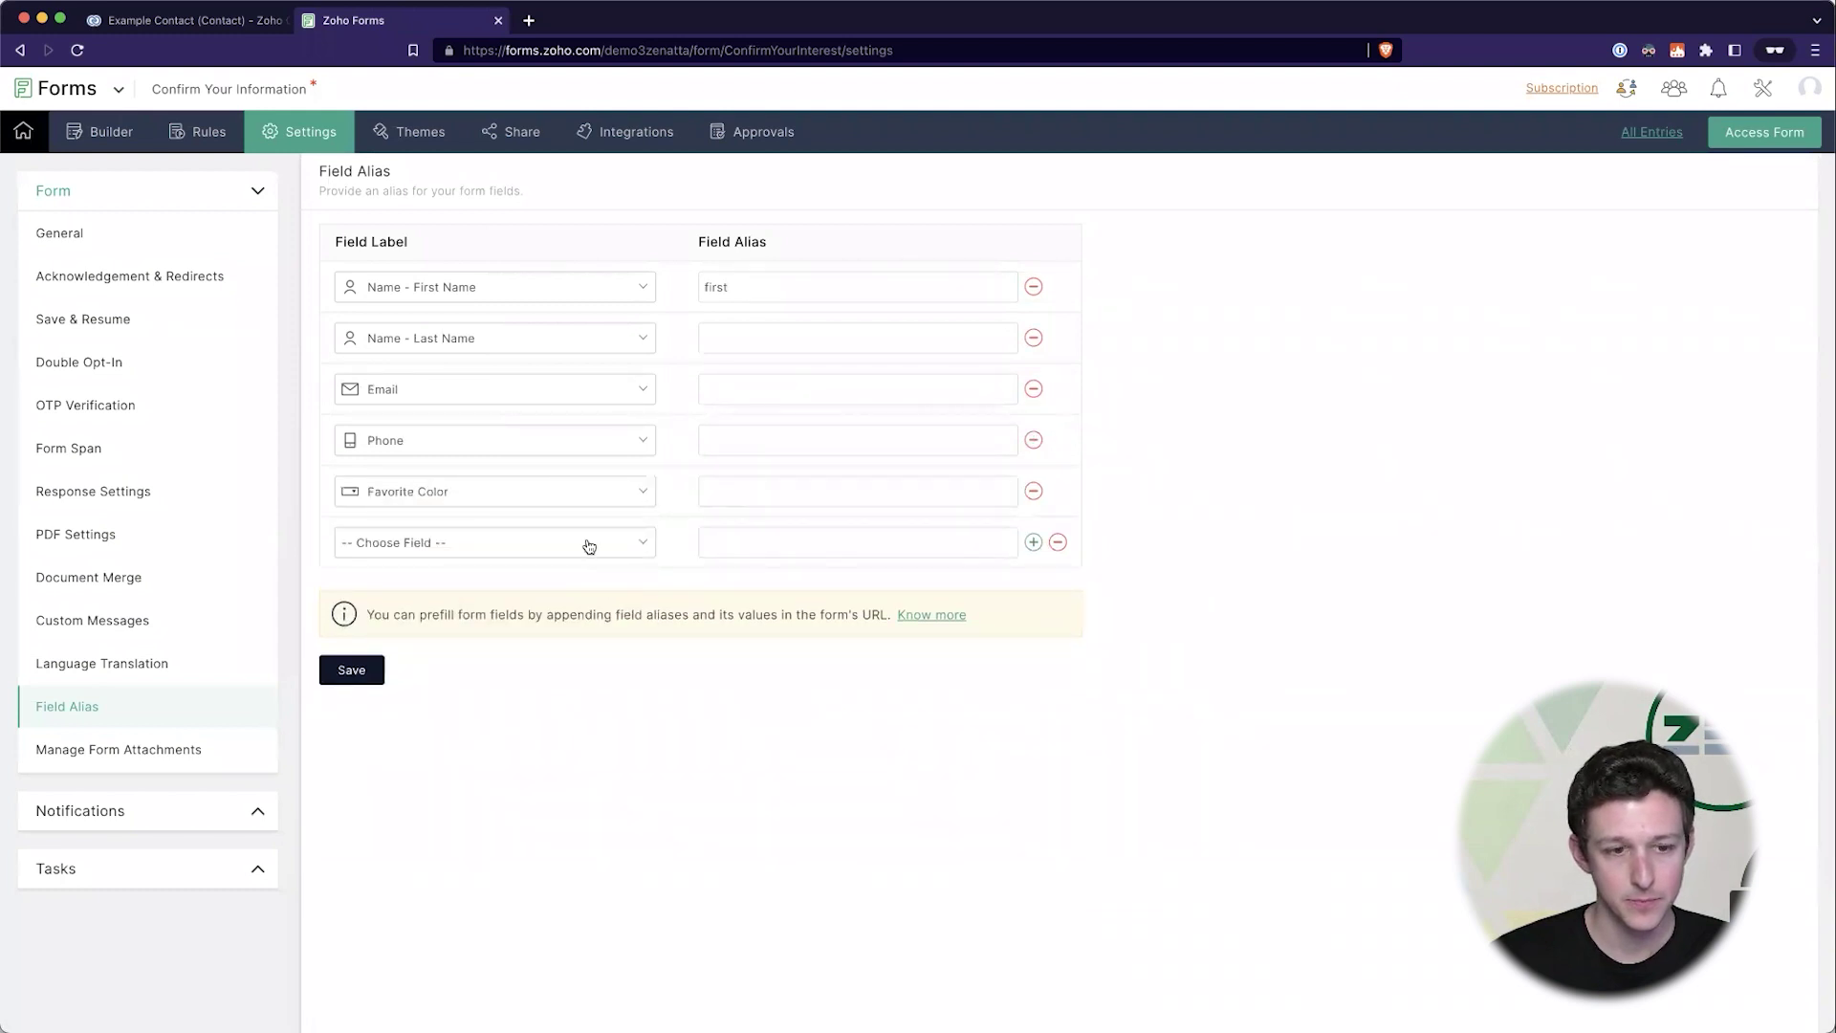
click(588, 546)
click(524, 574)
- Enter aliases last, email, phone, color and id for those rows and save
click(755, 337)
text(last)
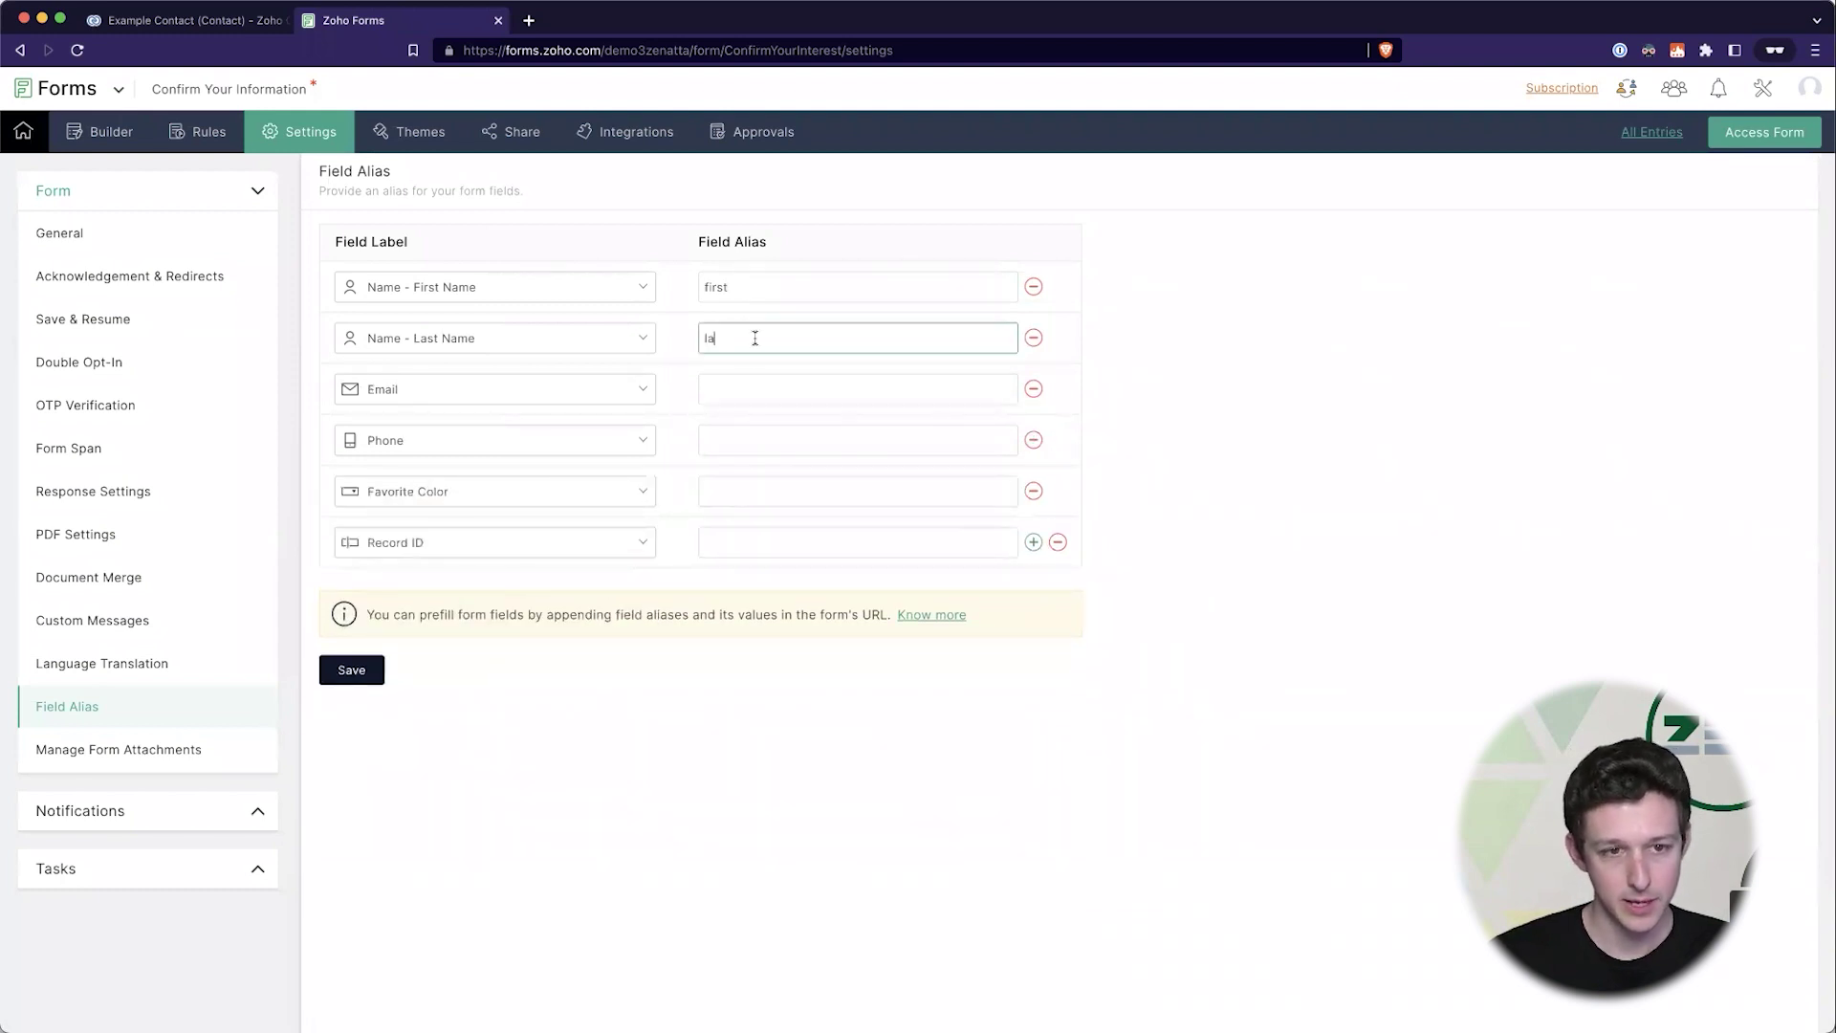
click(752, 380)
text(email)
click(752, 427)
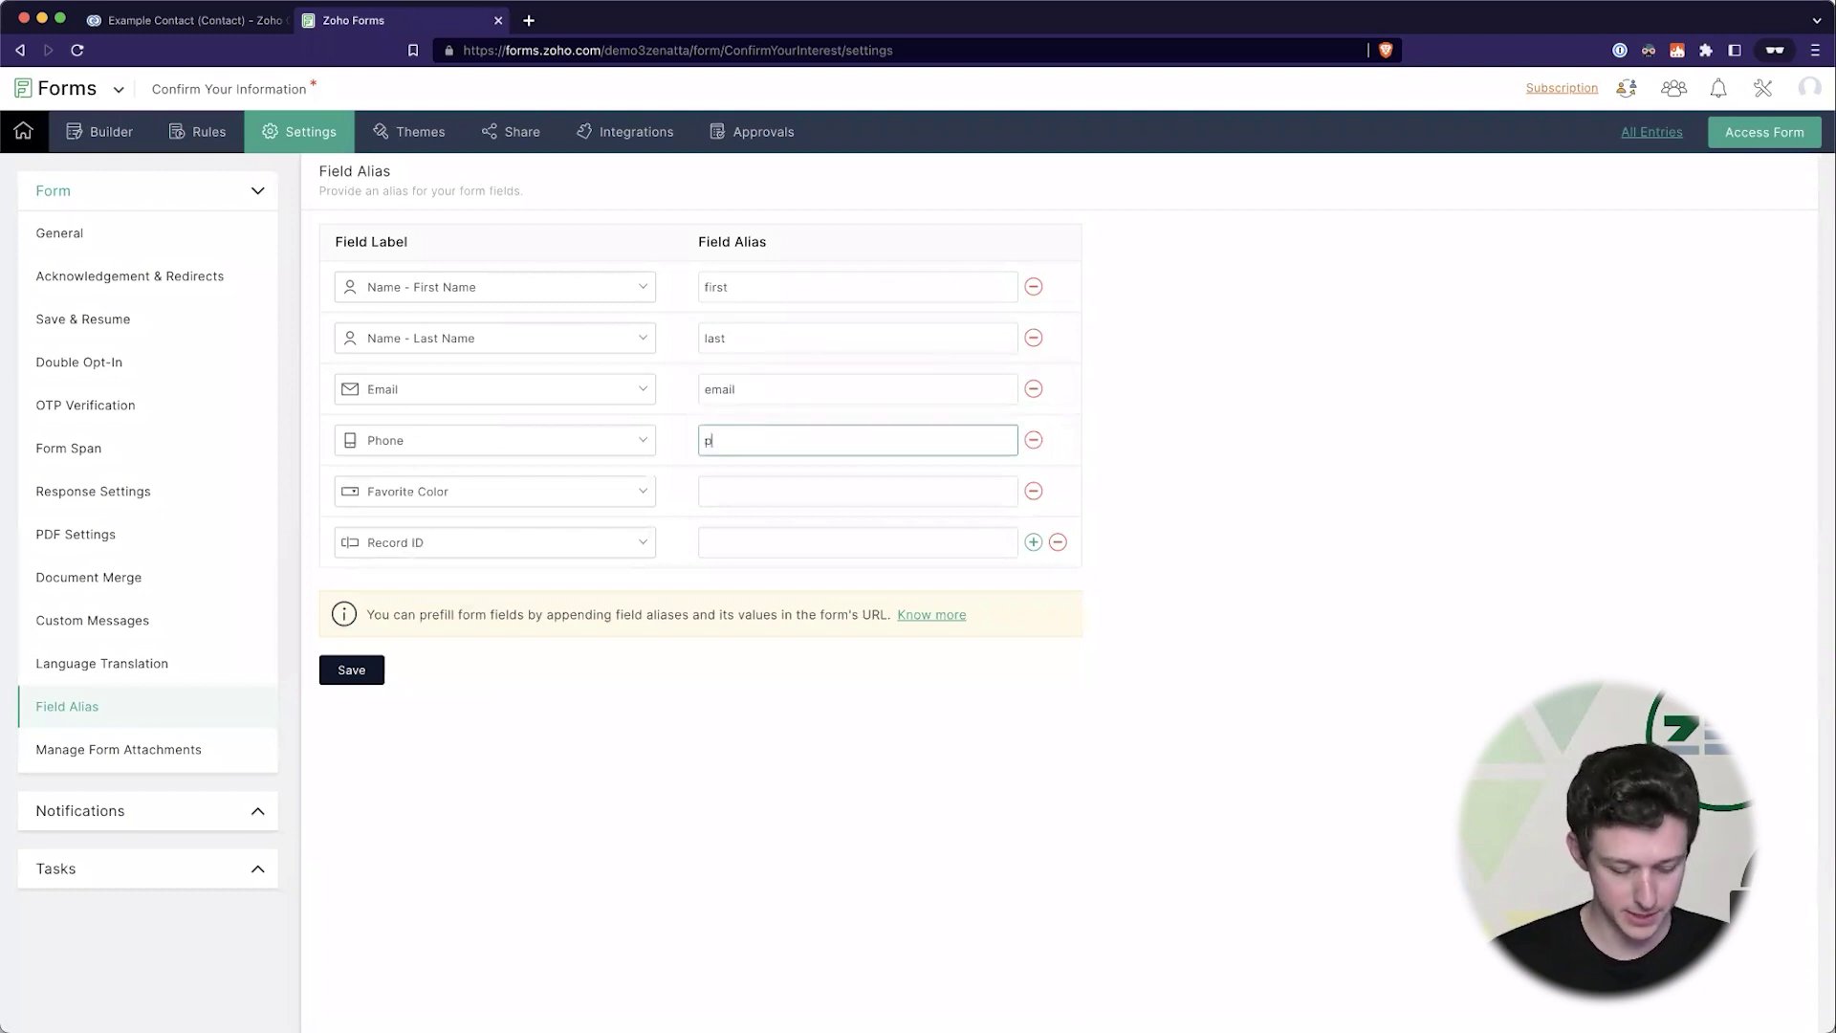
text(phone)
click(755, 481)
text(color)
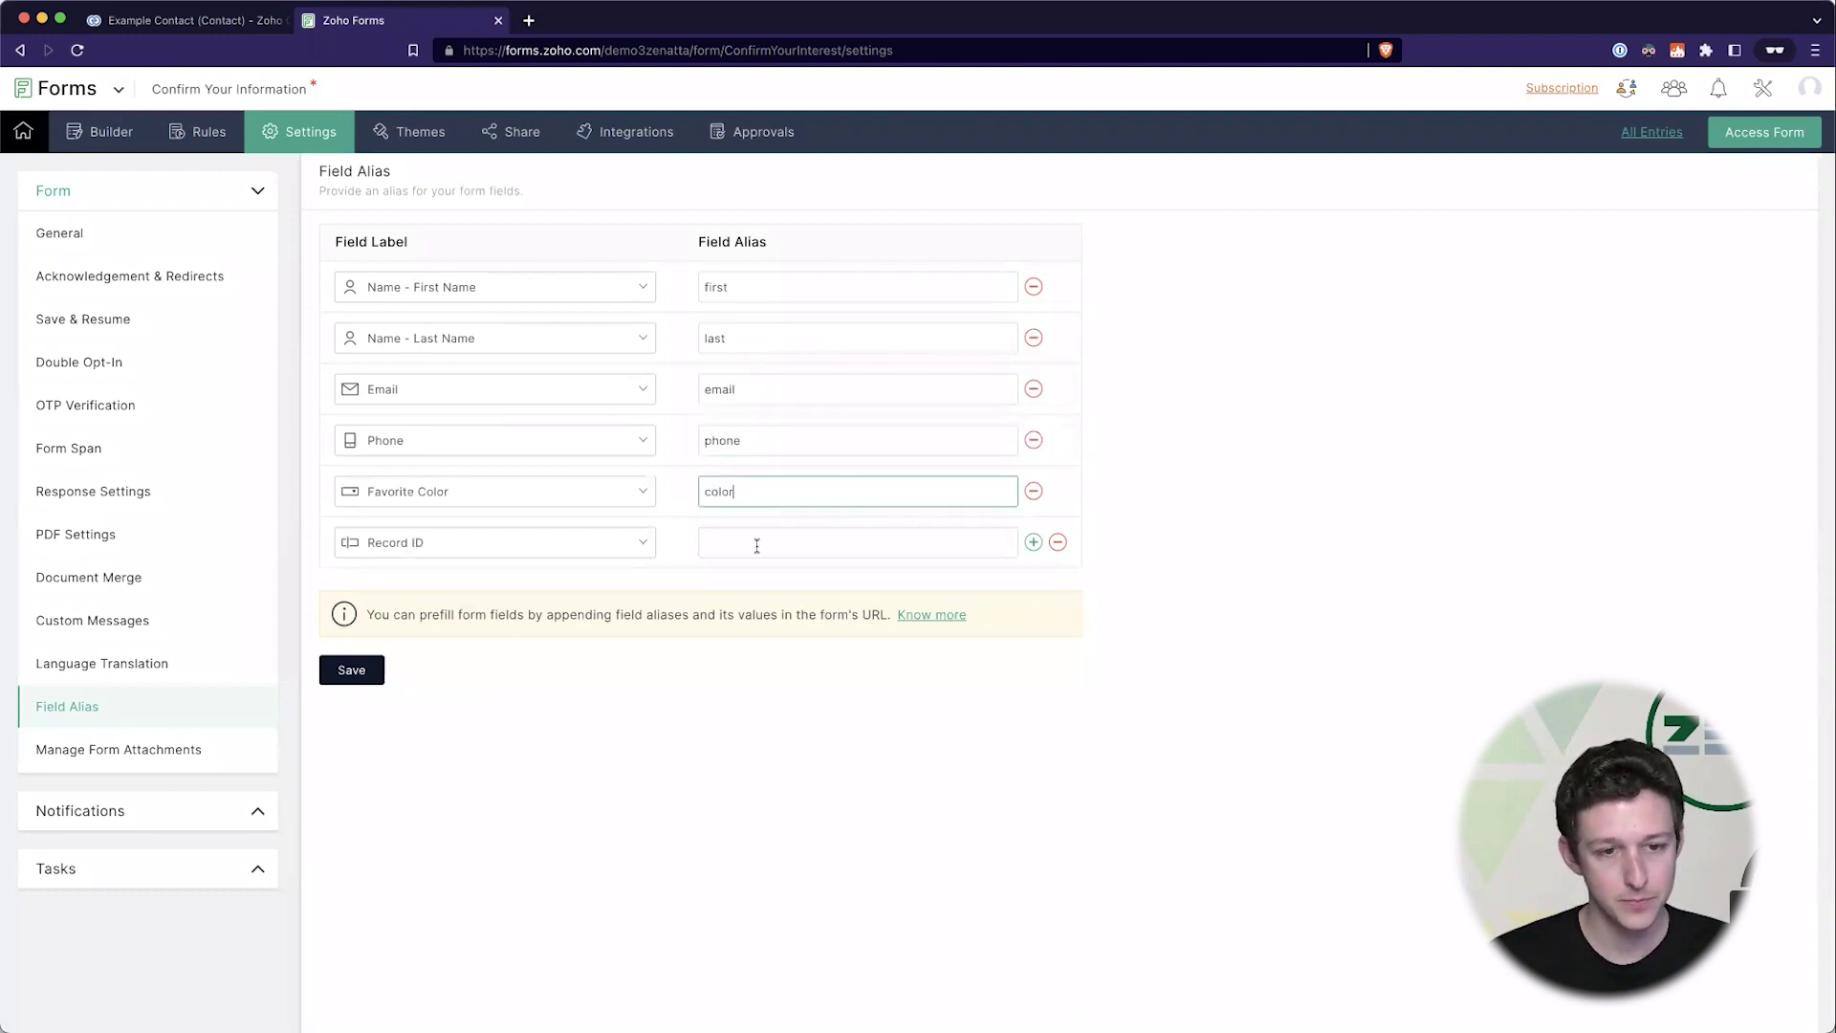
click(756, 545)
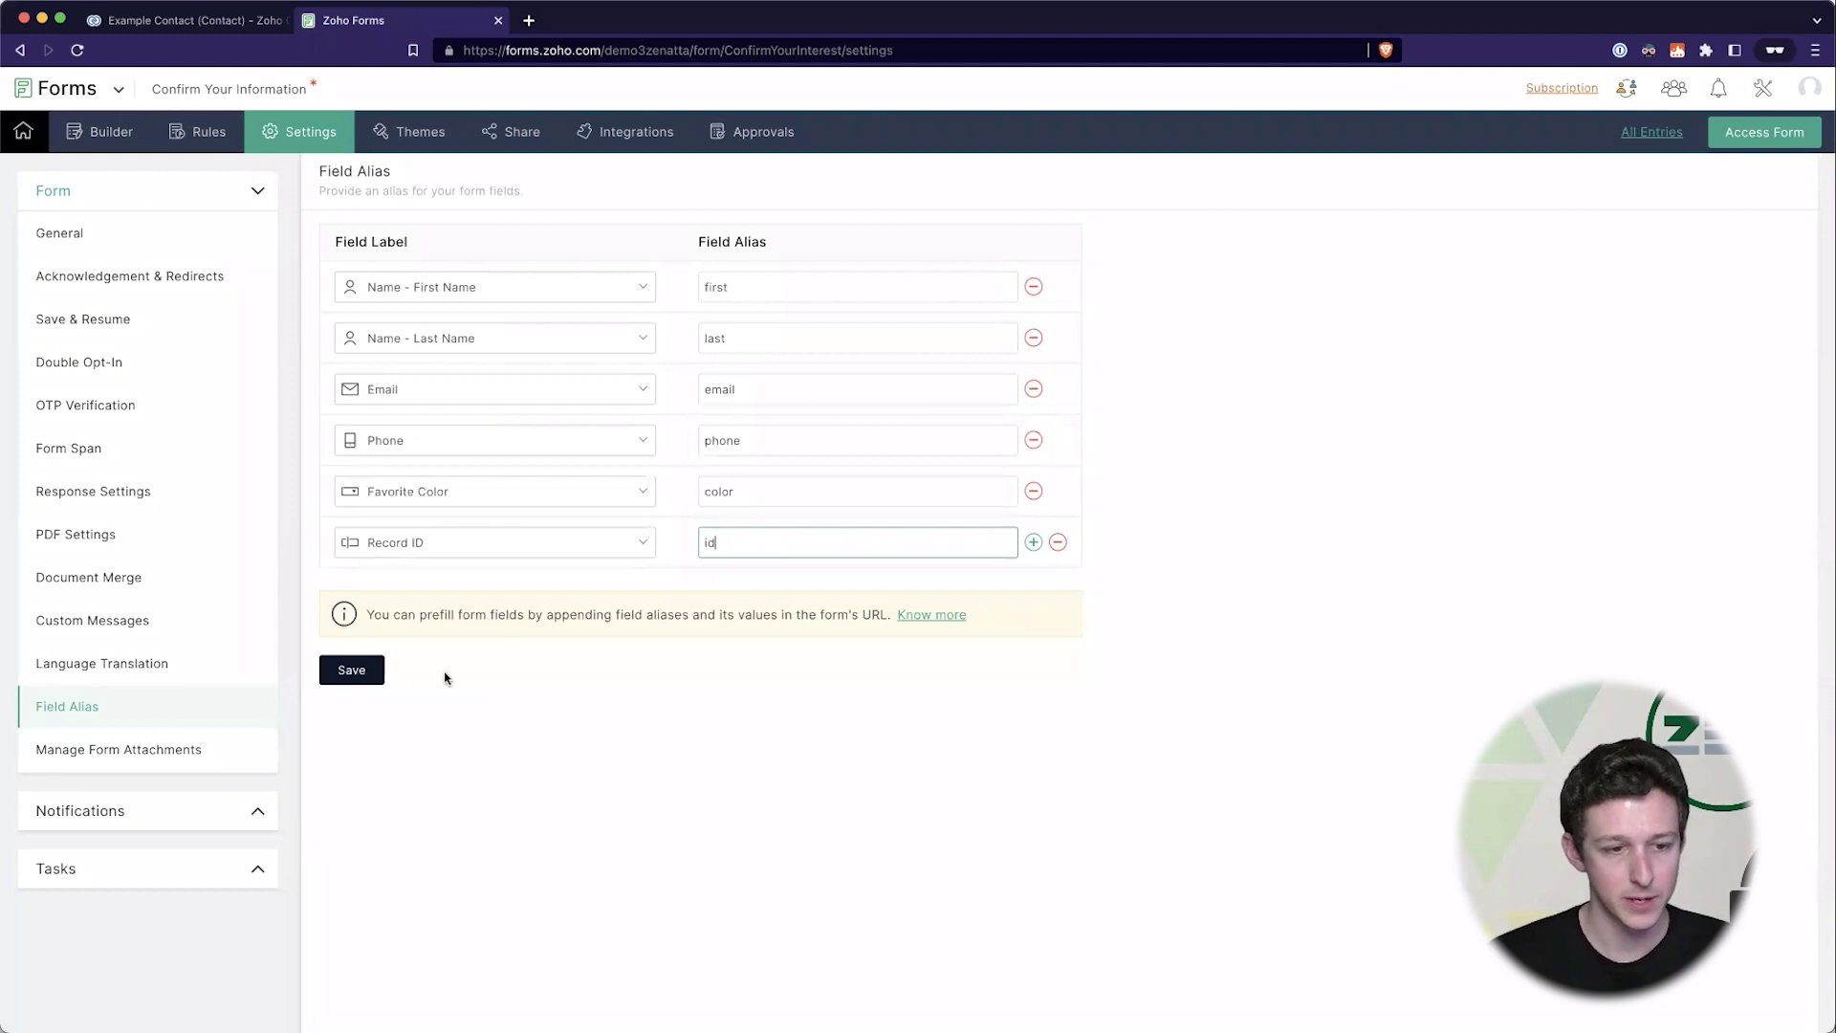
click(350, 668)
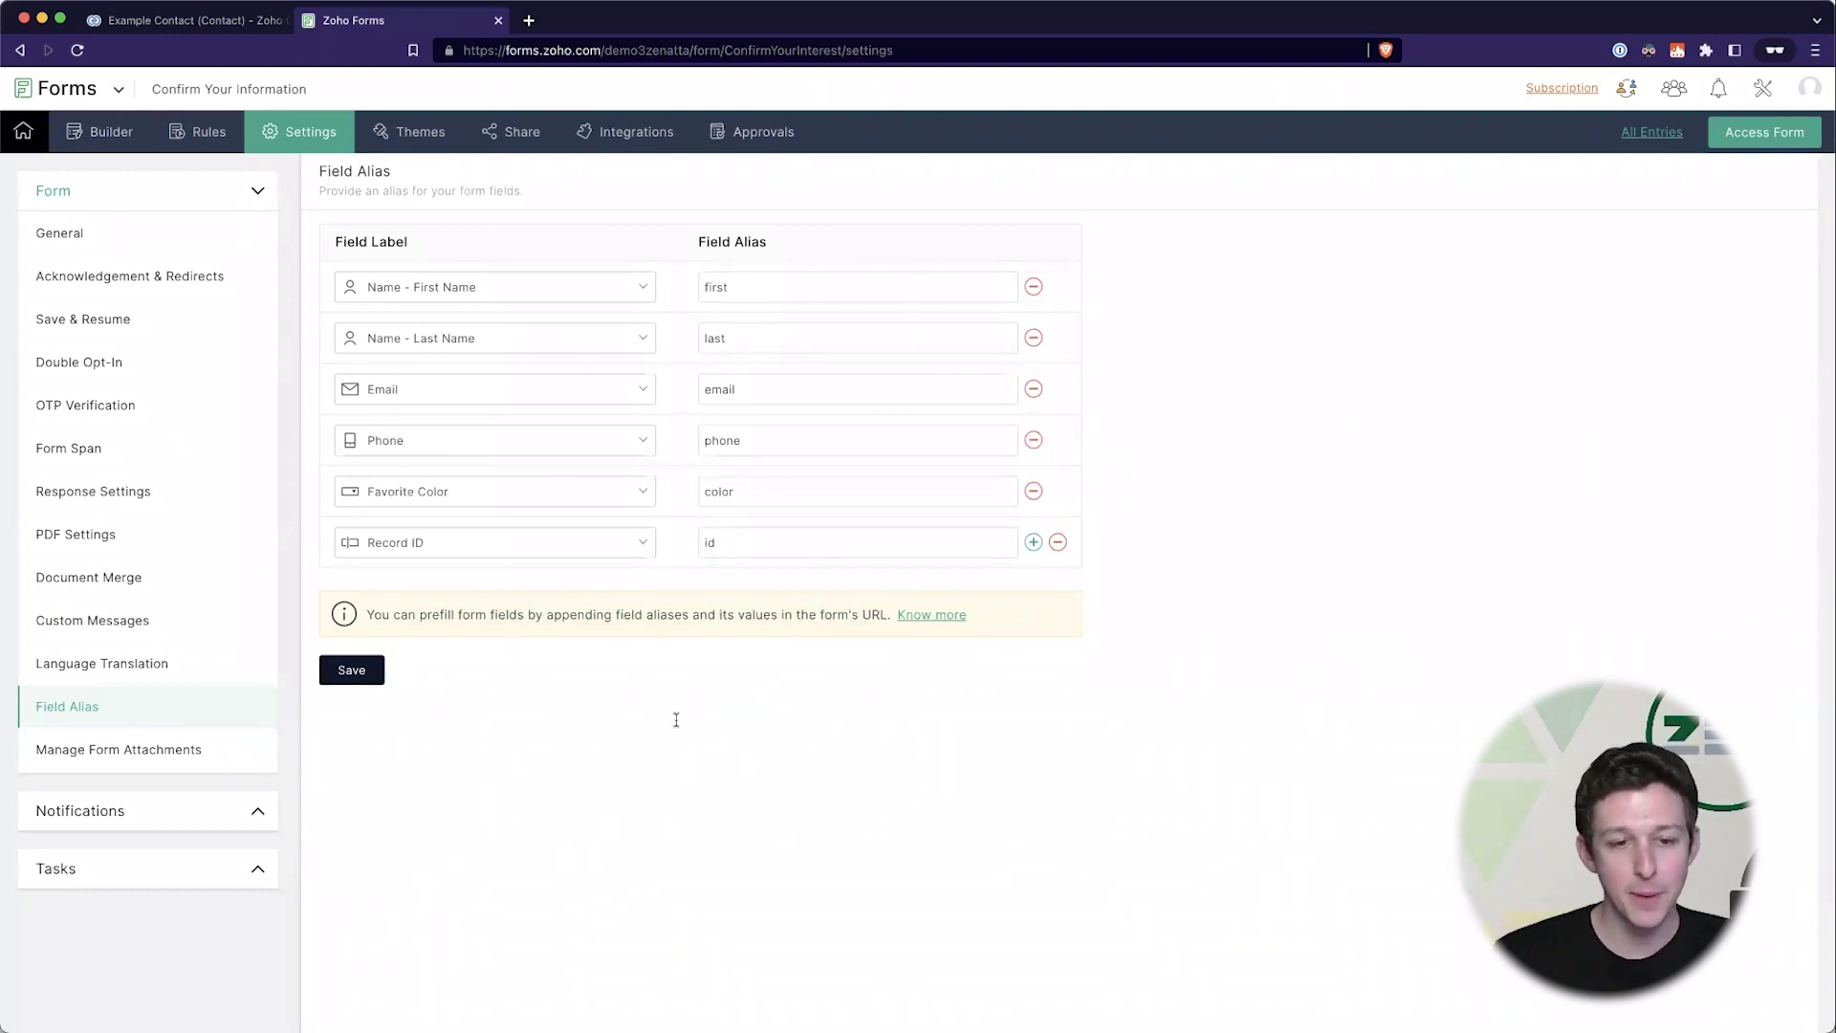
click(362, 673)
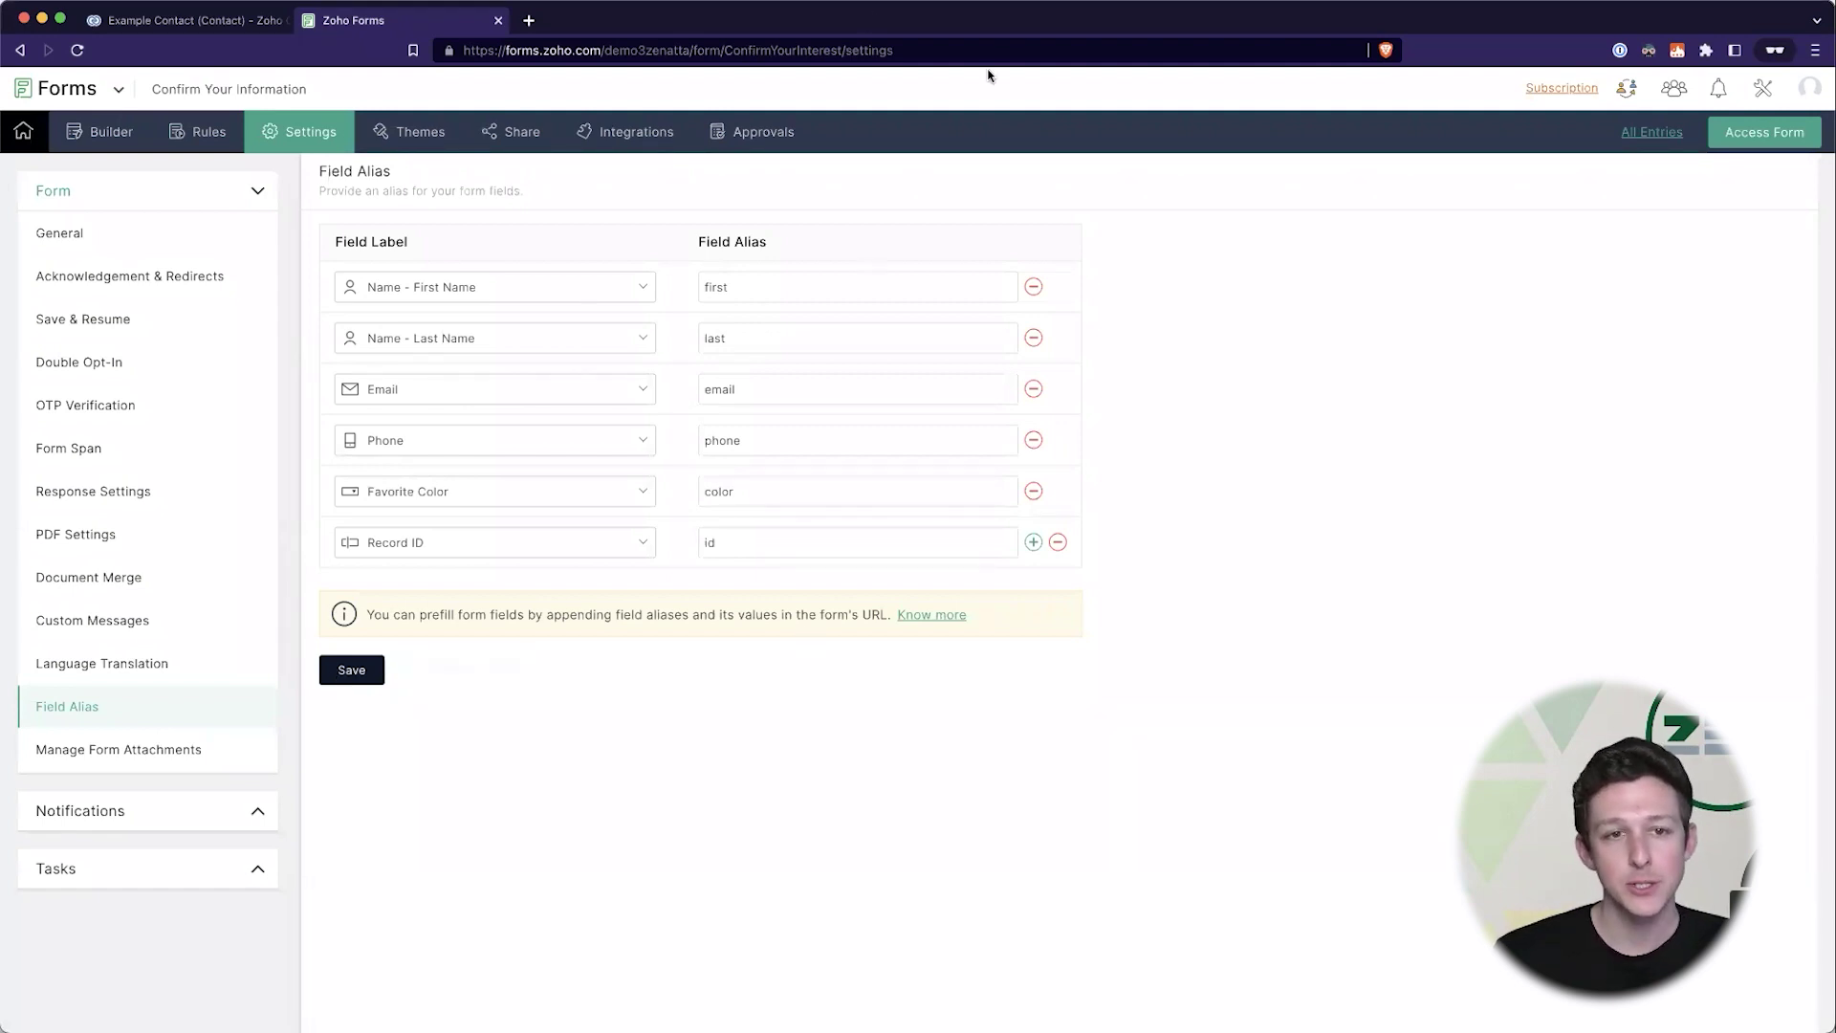
- Copy the form's public permalink from the Share page
super+click(514, 143)
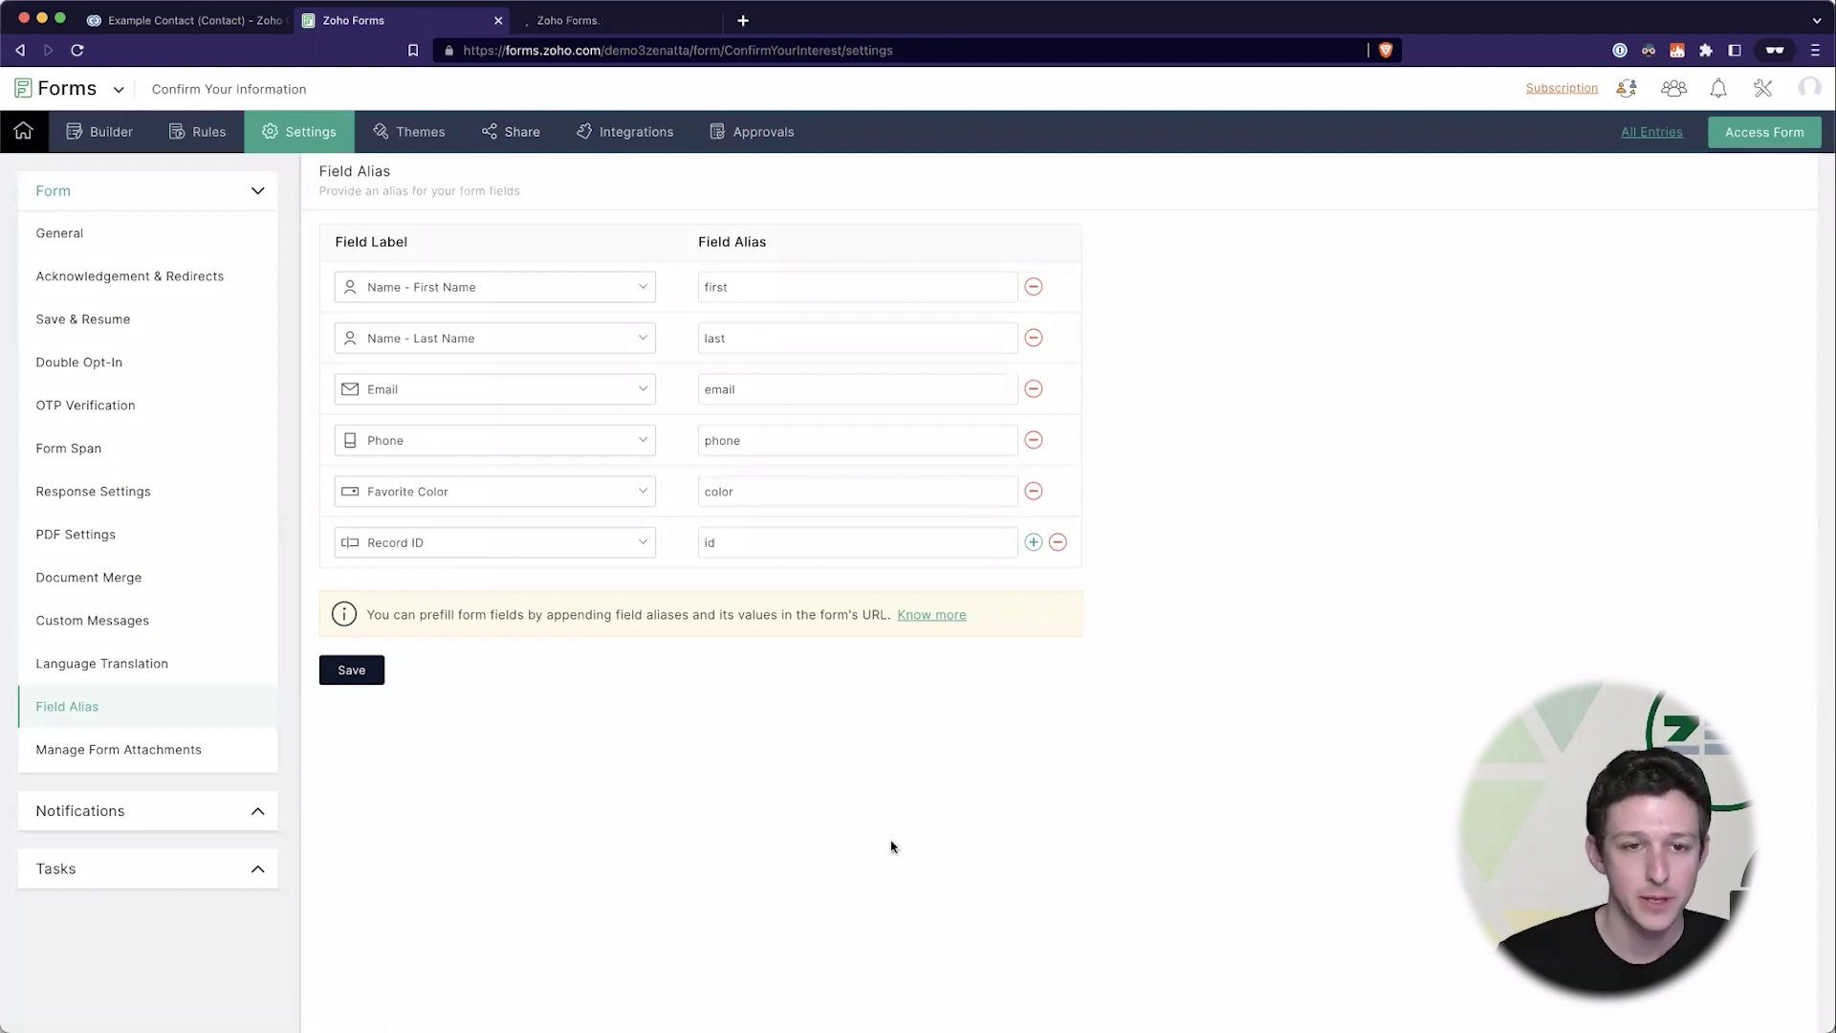
click(662, 26)
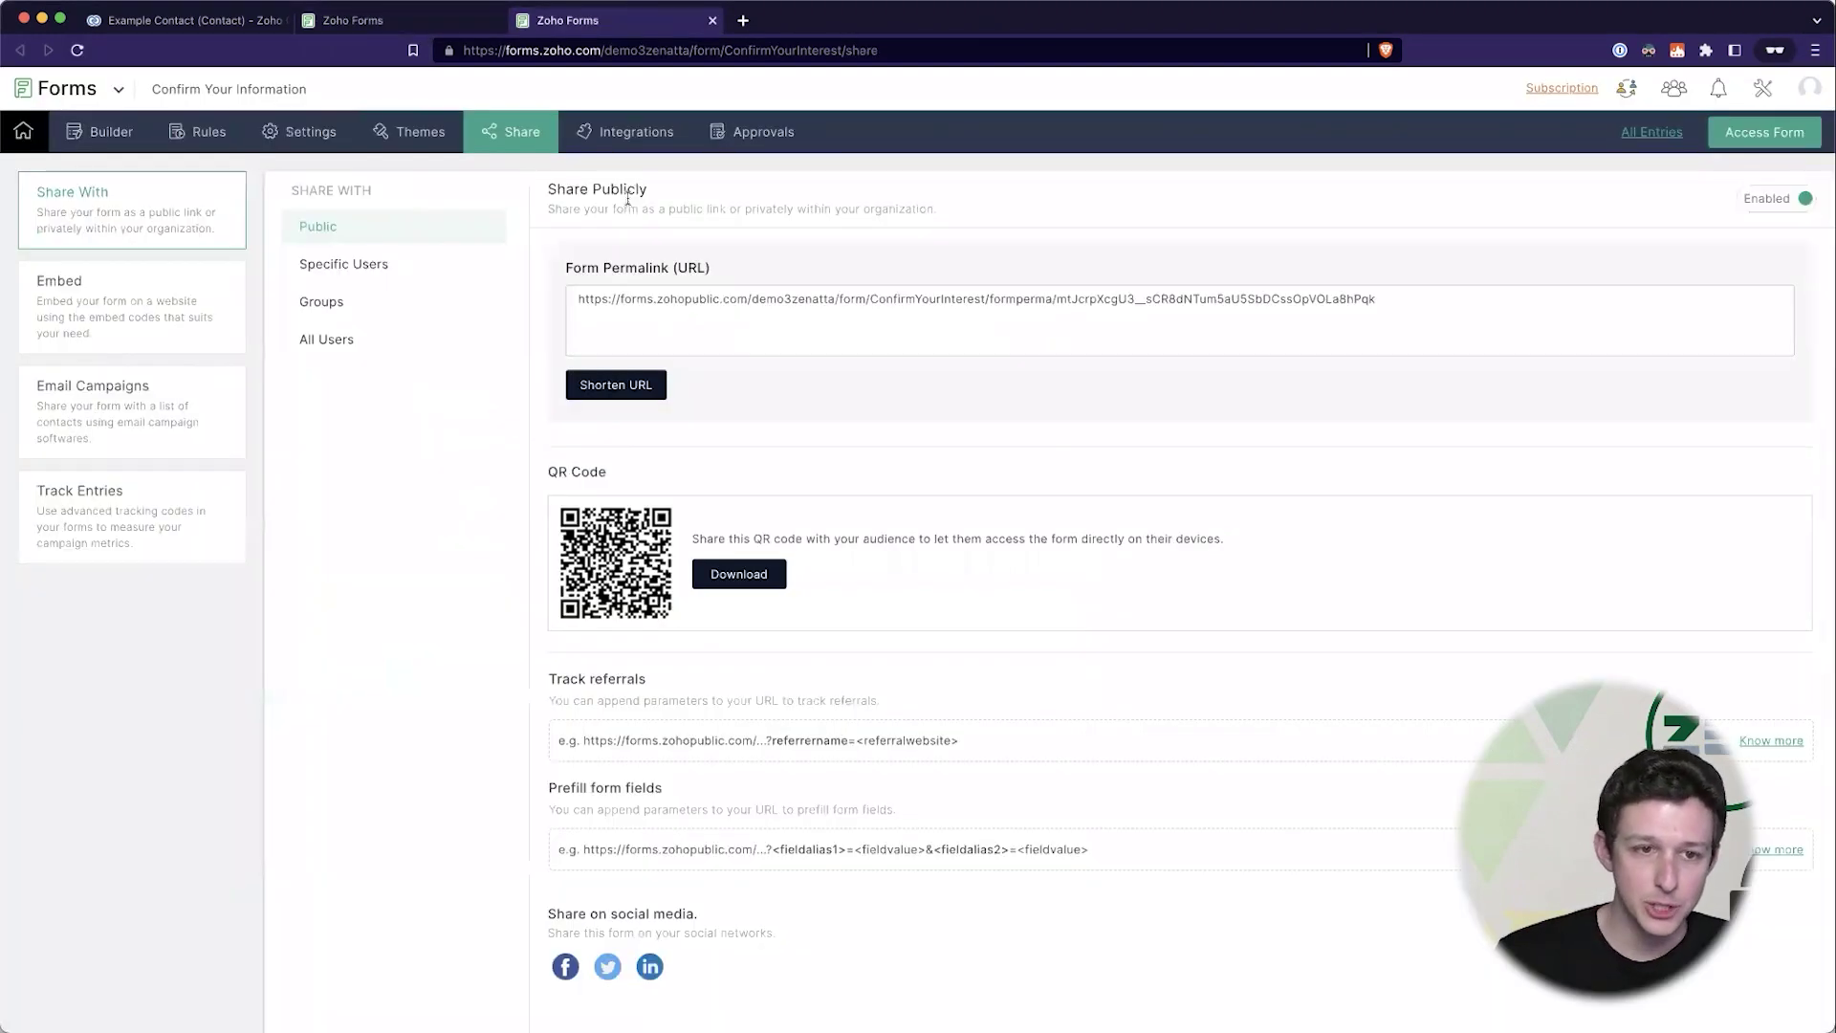
click(658, 310)
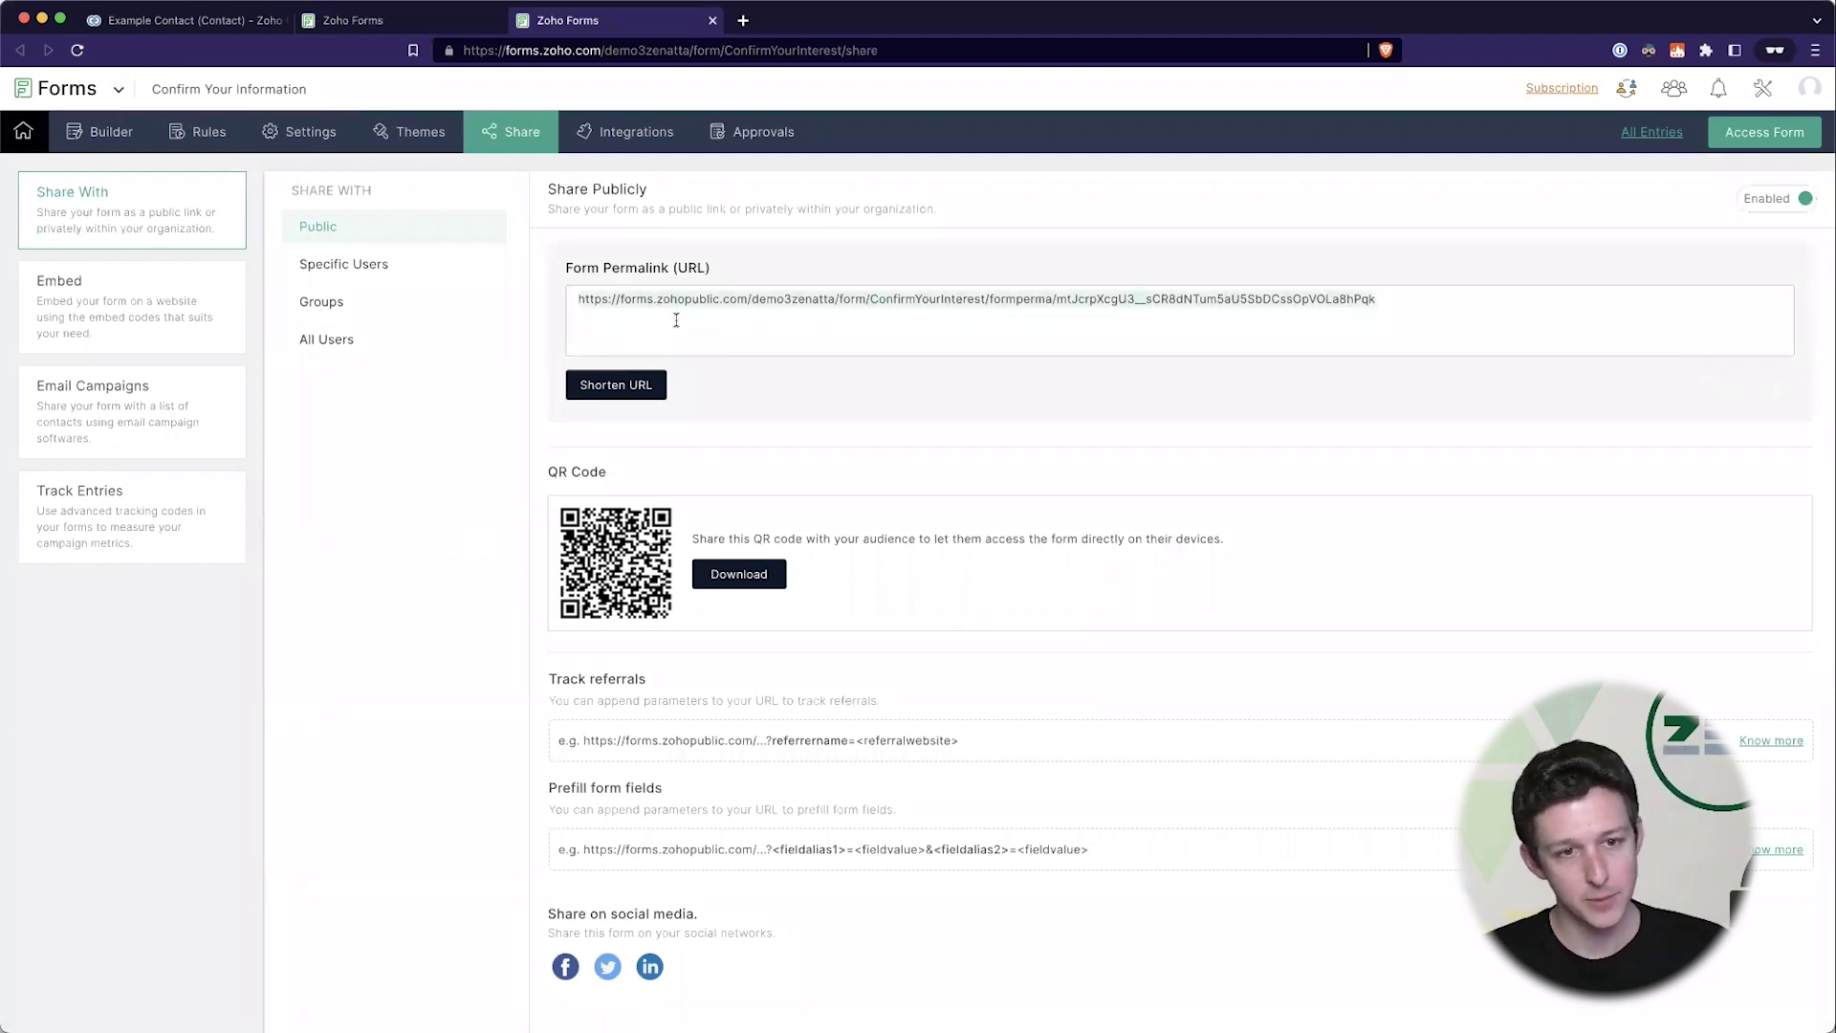
click(791, 313)
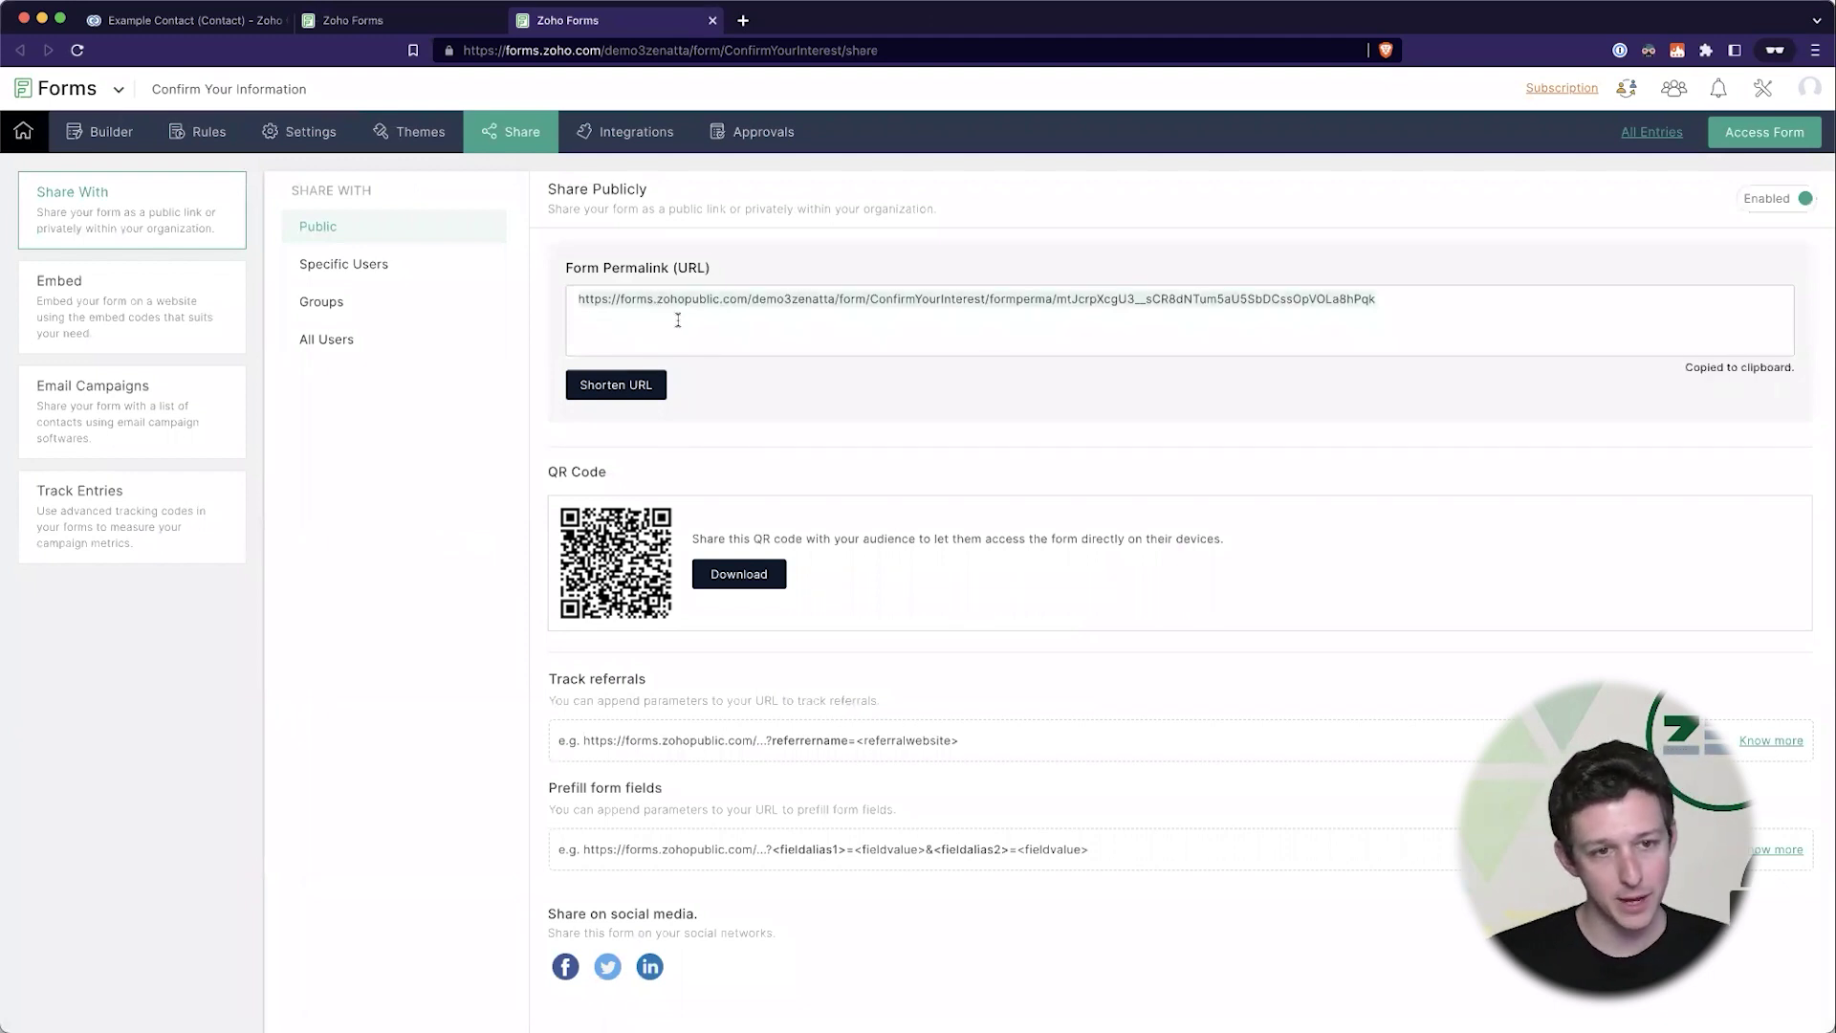
- Load the copied permalink in a new private browser tab
click(743, 21)
key(super+v)
key(Return)
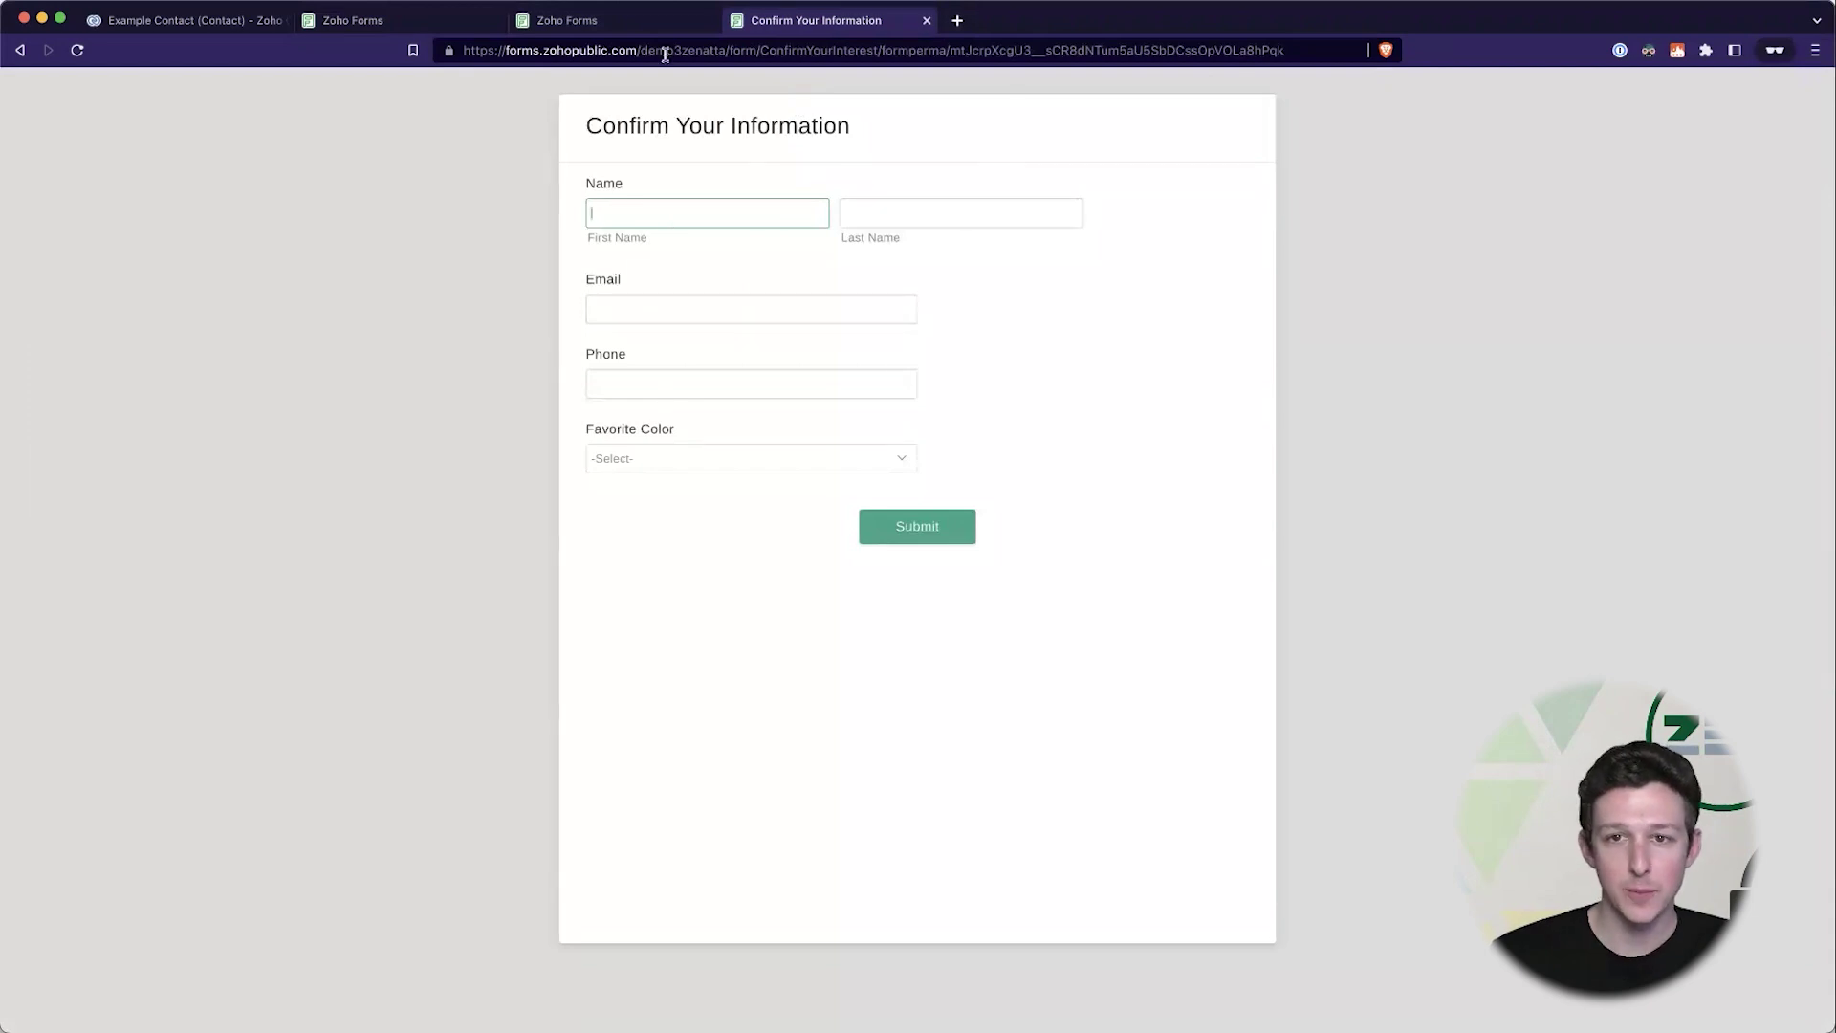
- Close the duplicate Zoho Forms tab and reload the public form
drag(522, 58, 983, 262)
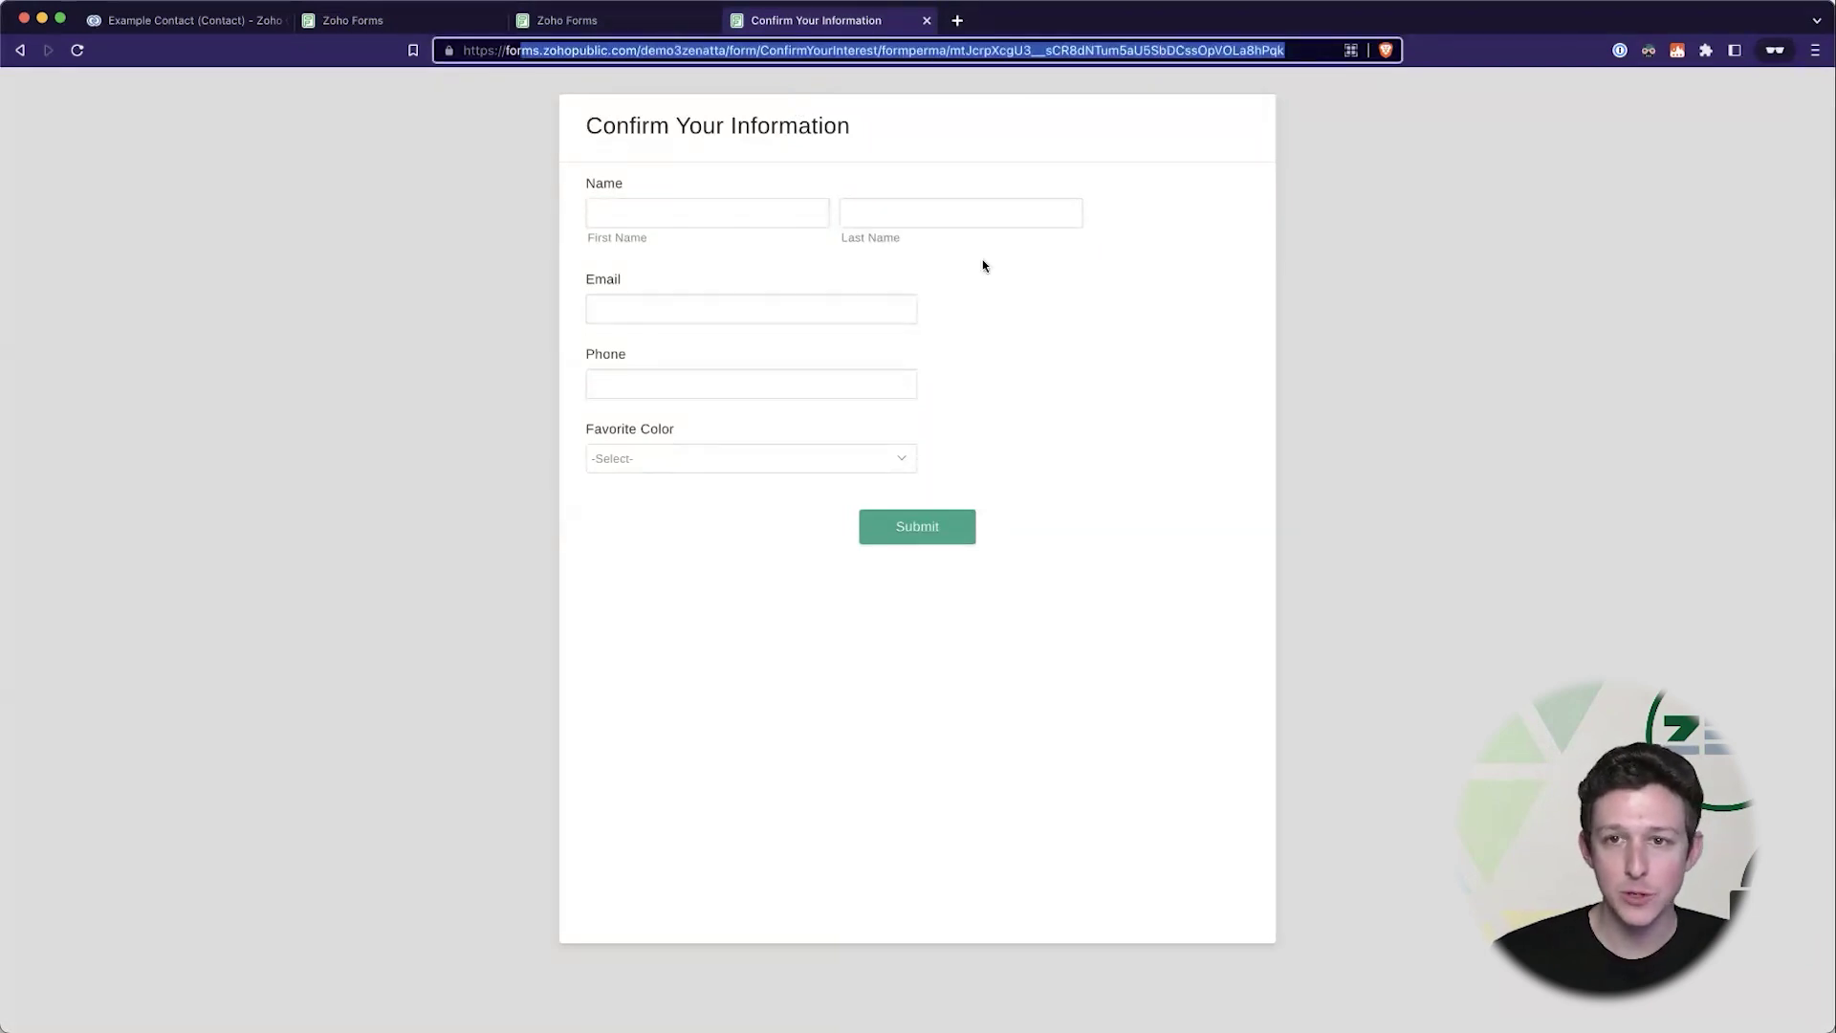
click(964, 268)
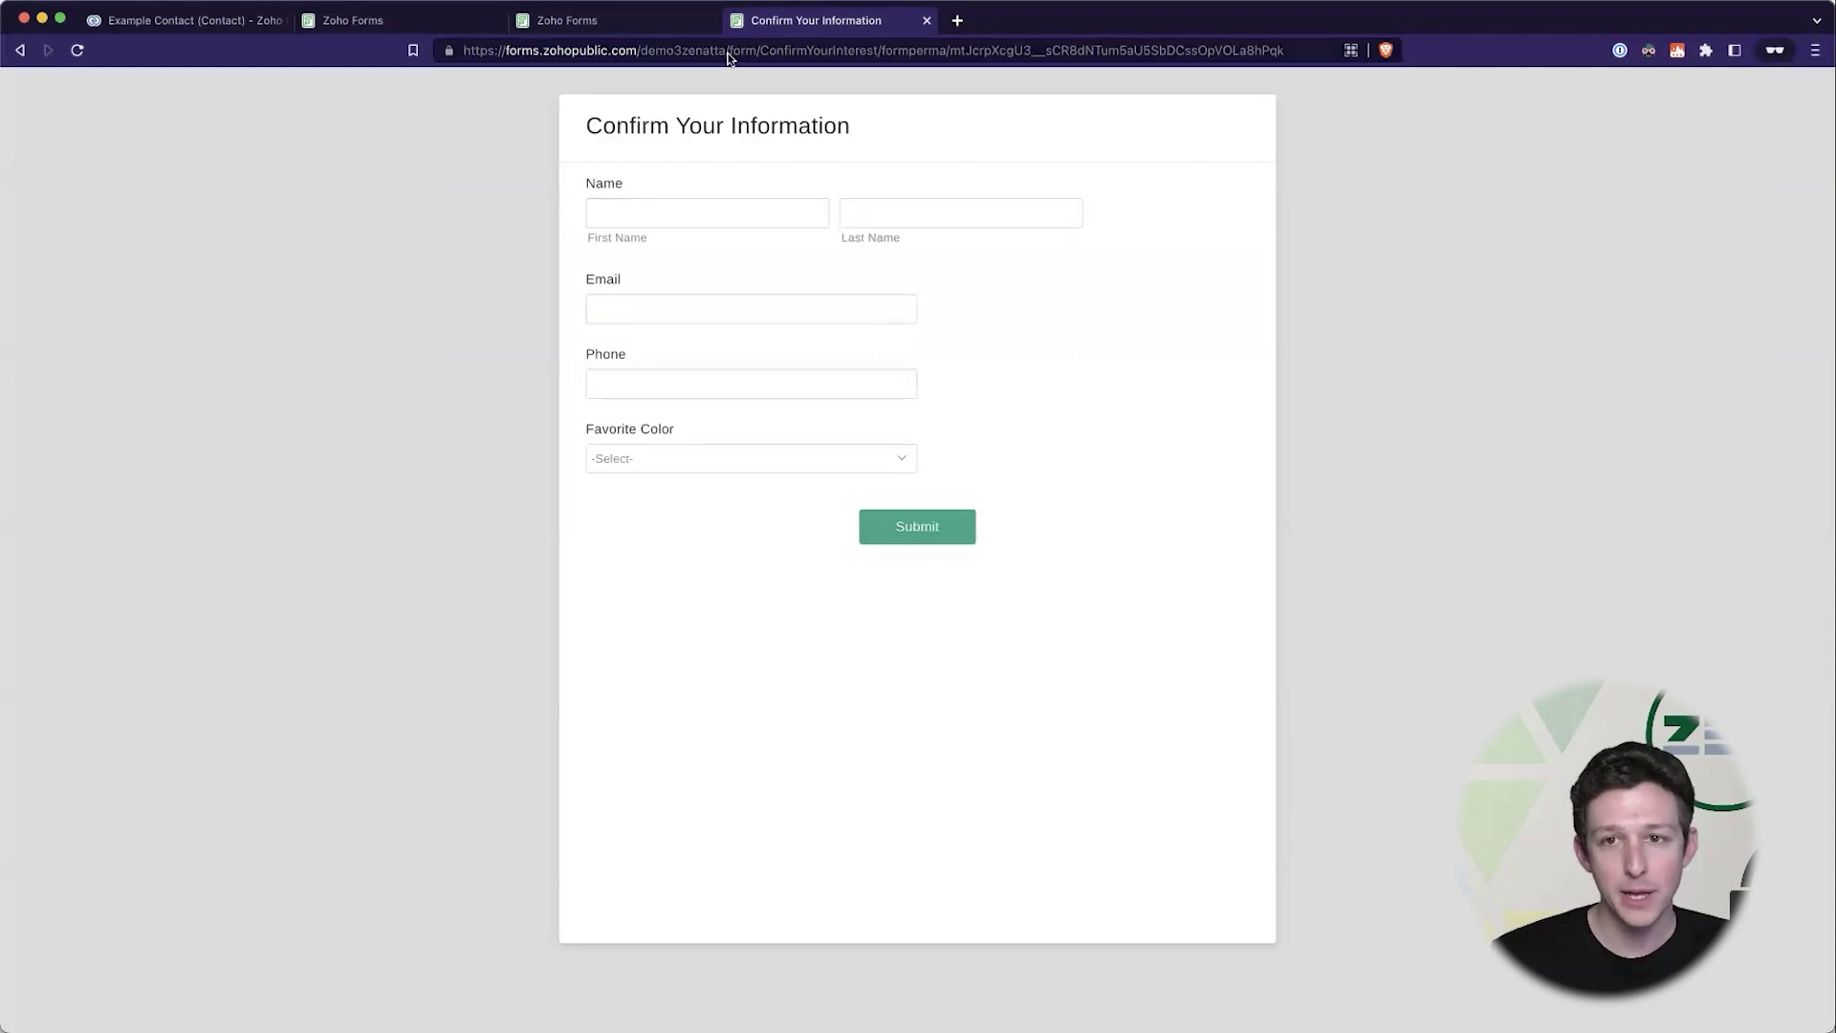
click(406, 21)
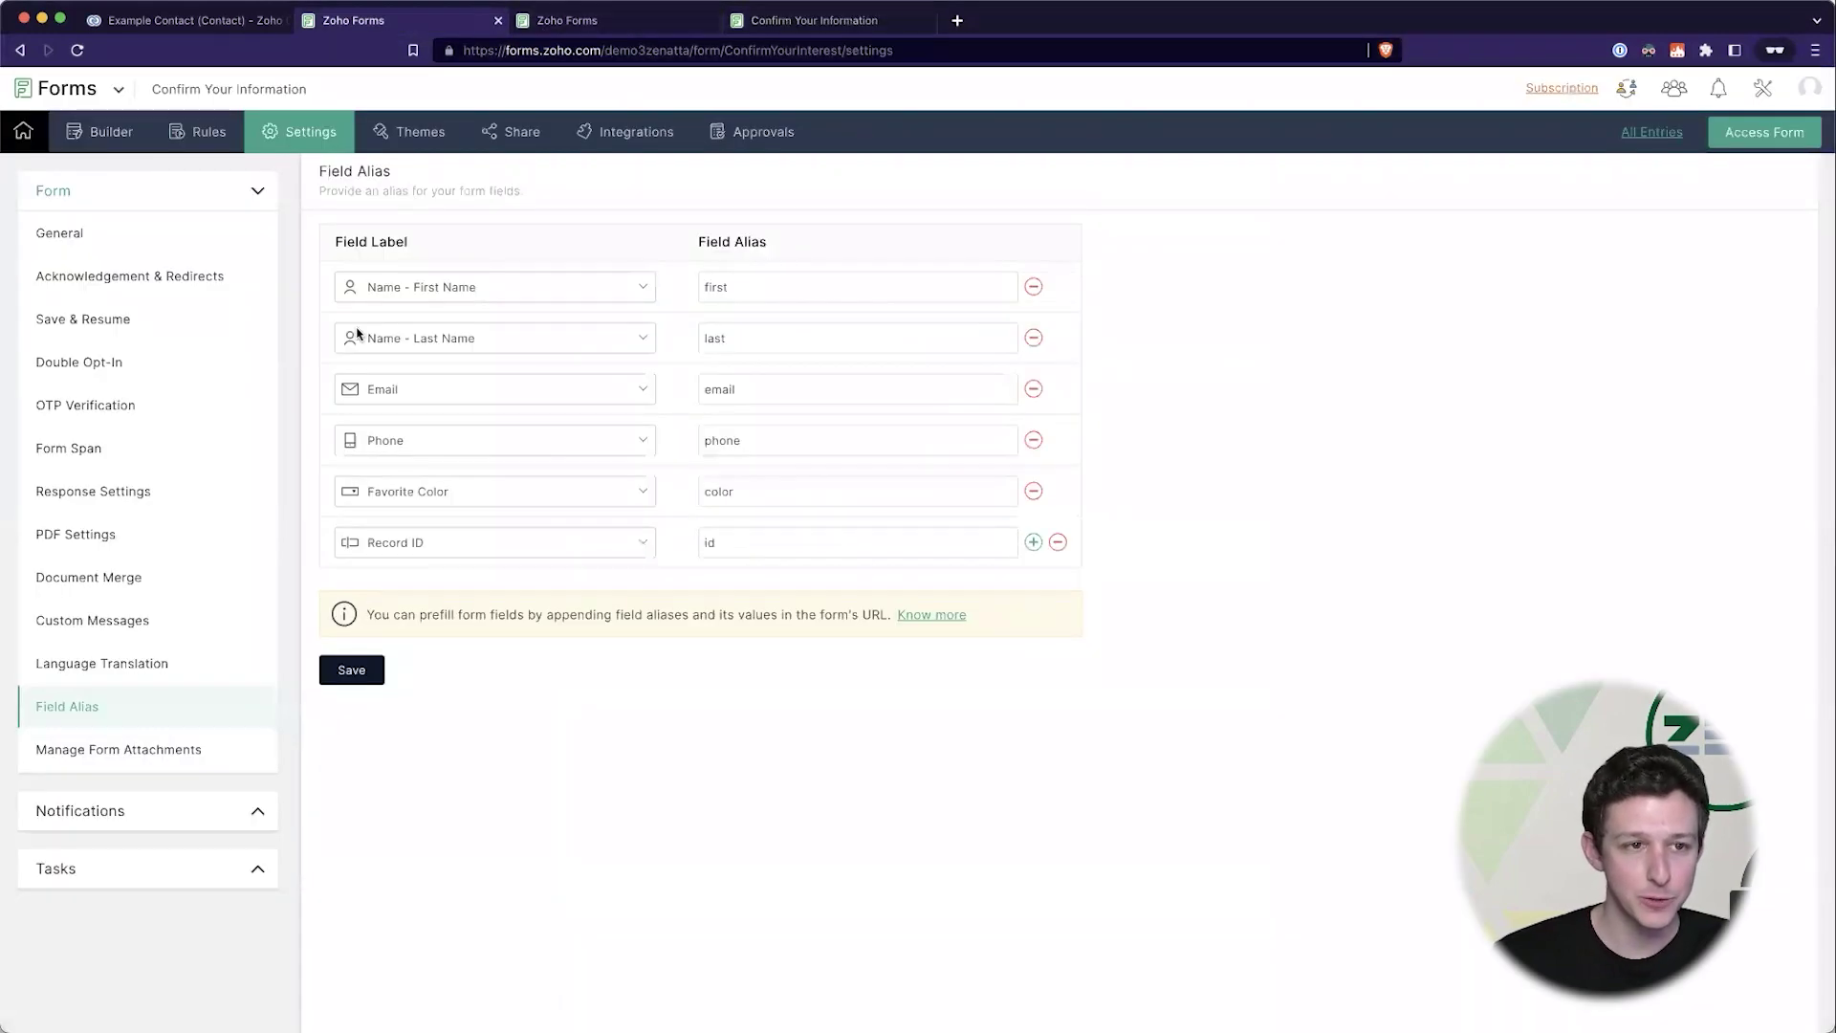
click(711, 20)
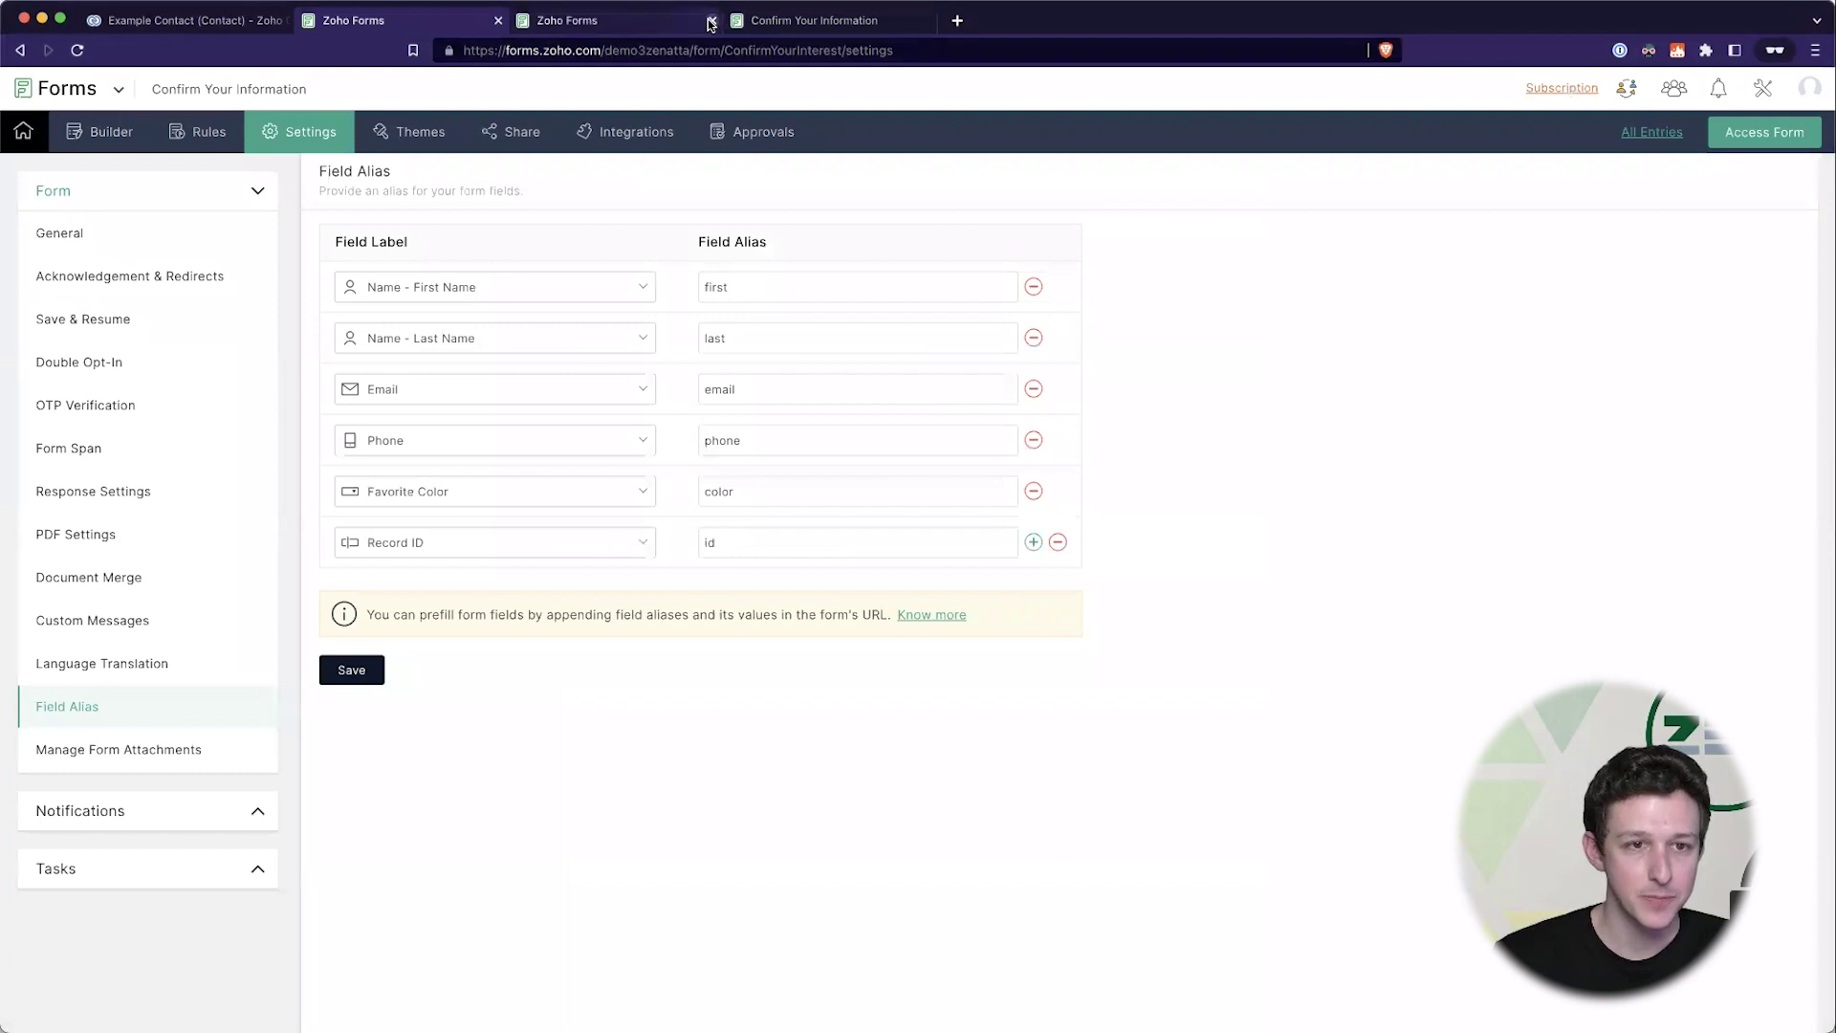
click(566, 21)
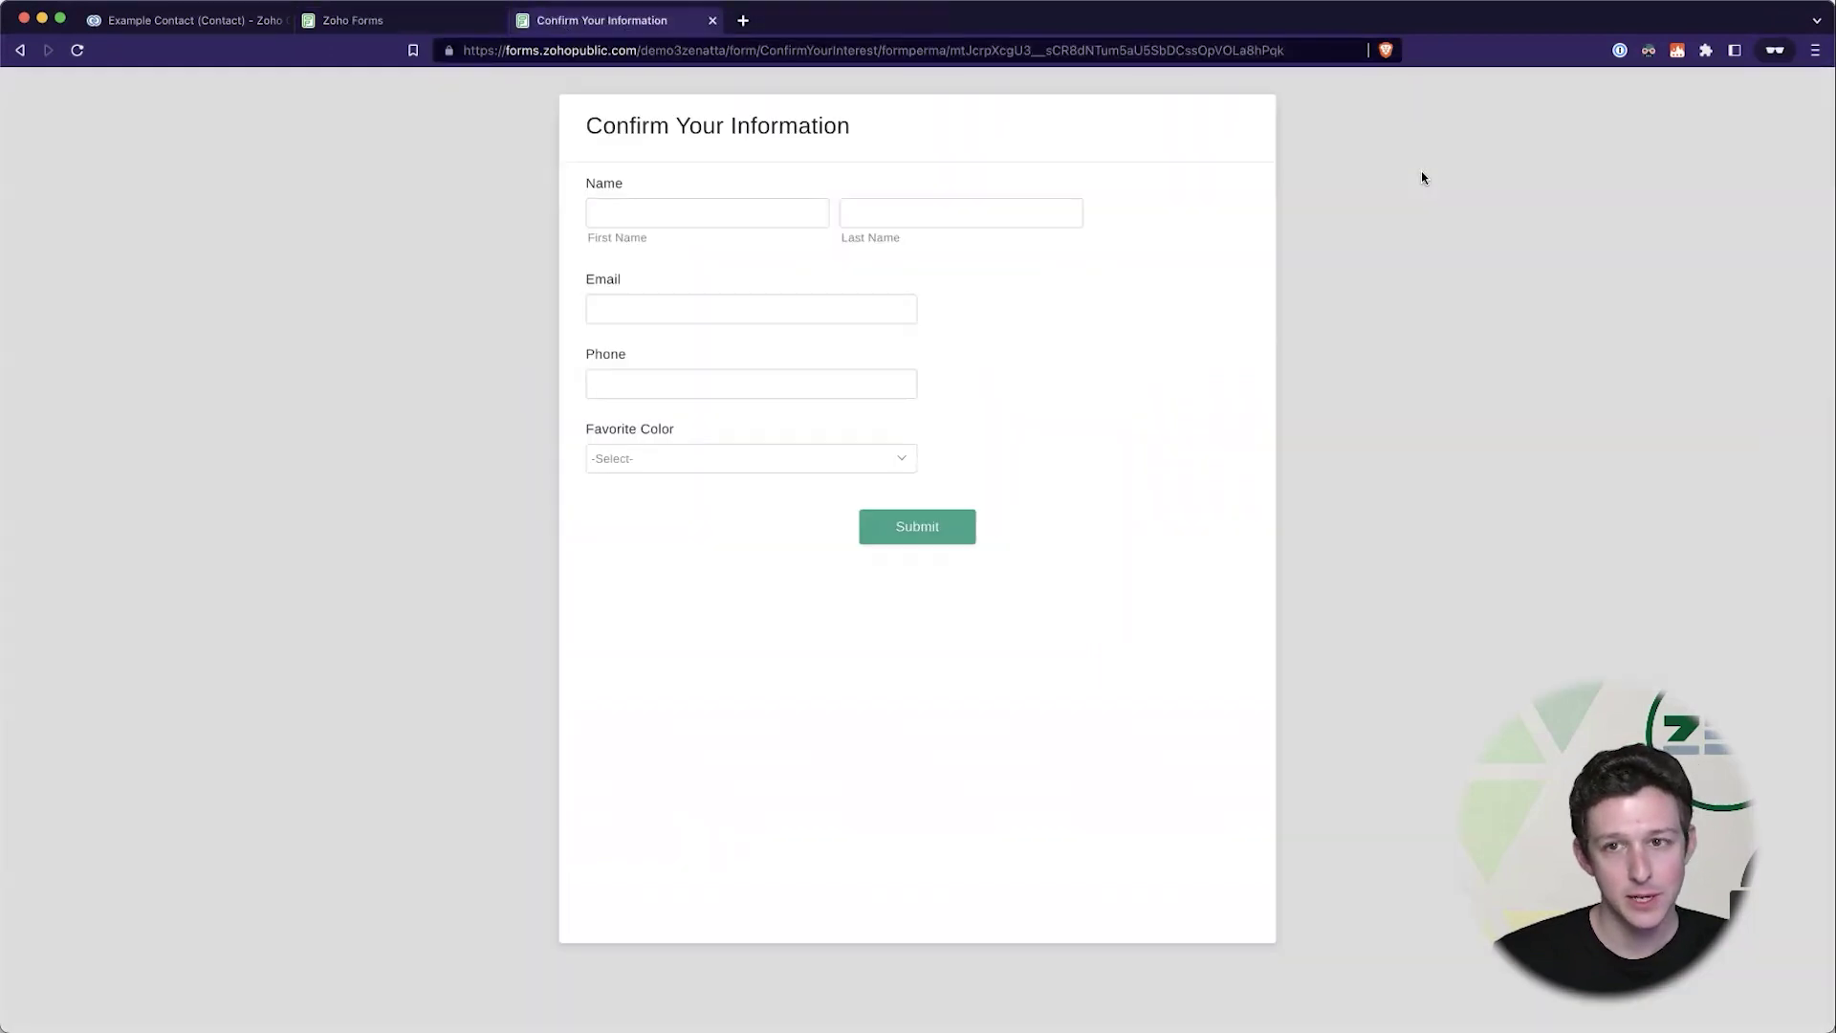
click(1296, 50)
key(Return)
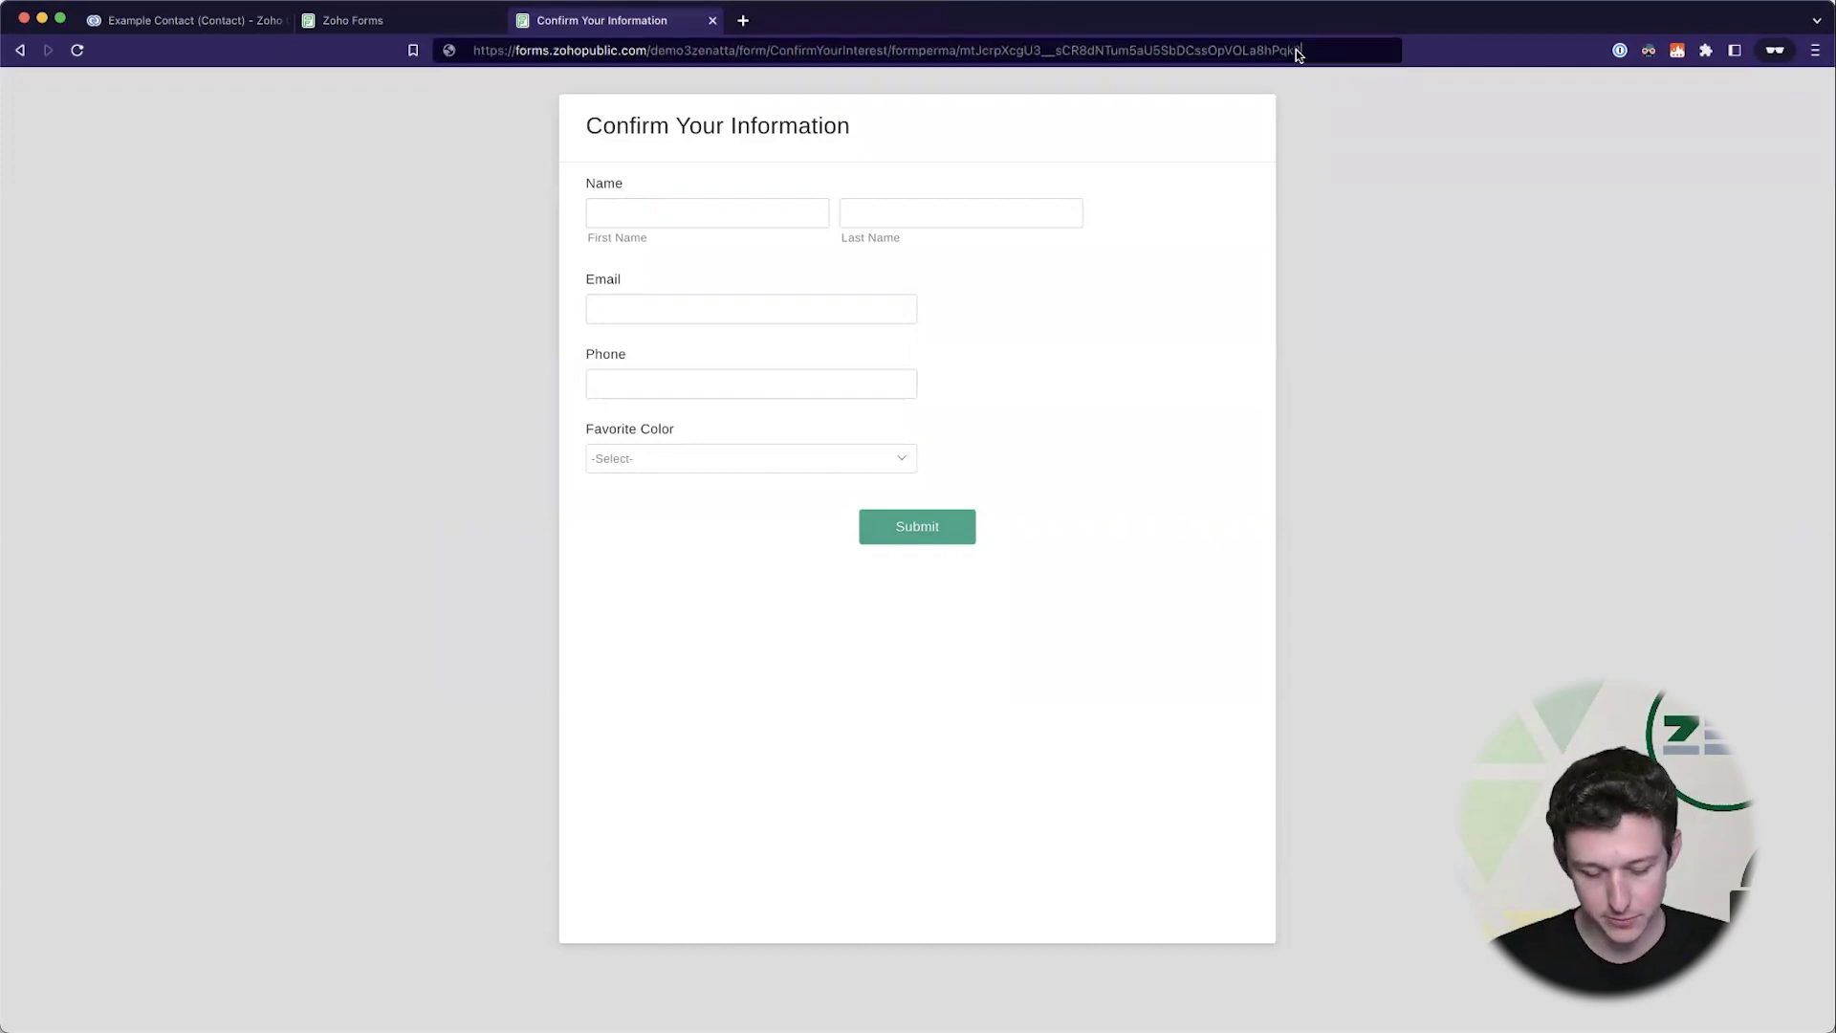
click(1298, 50)
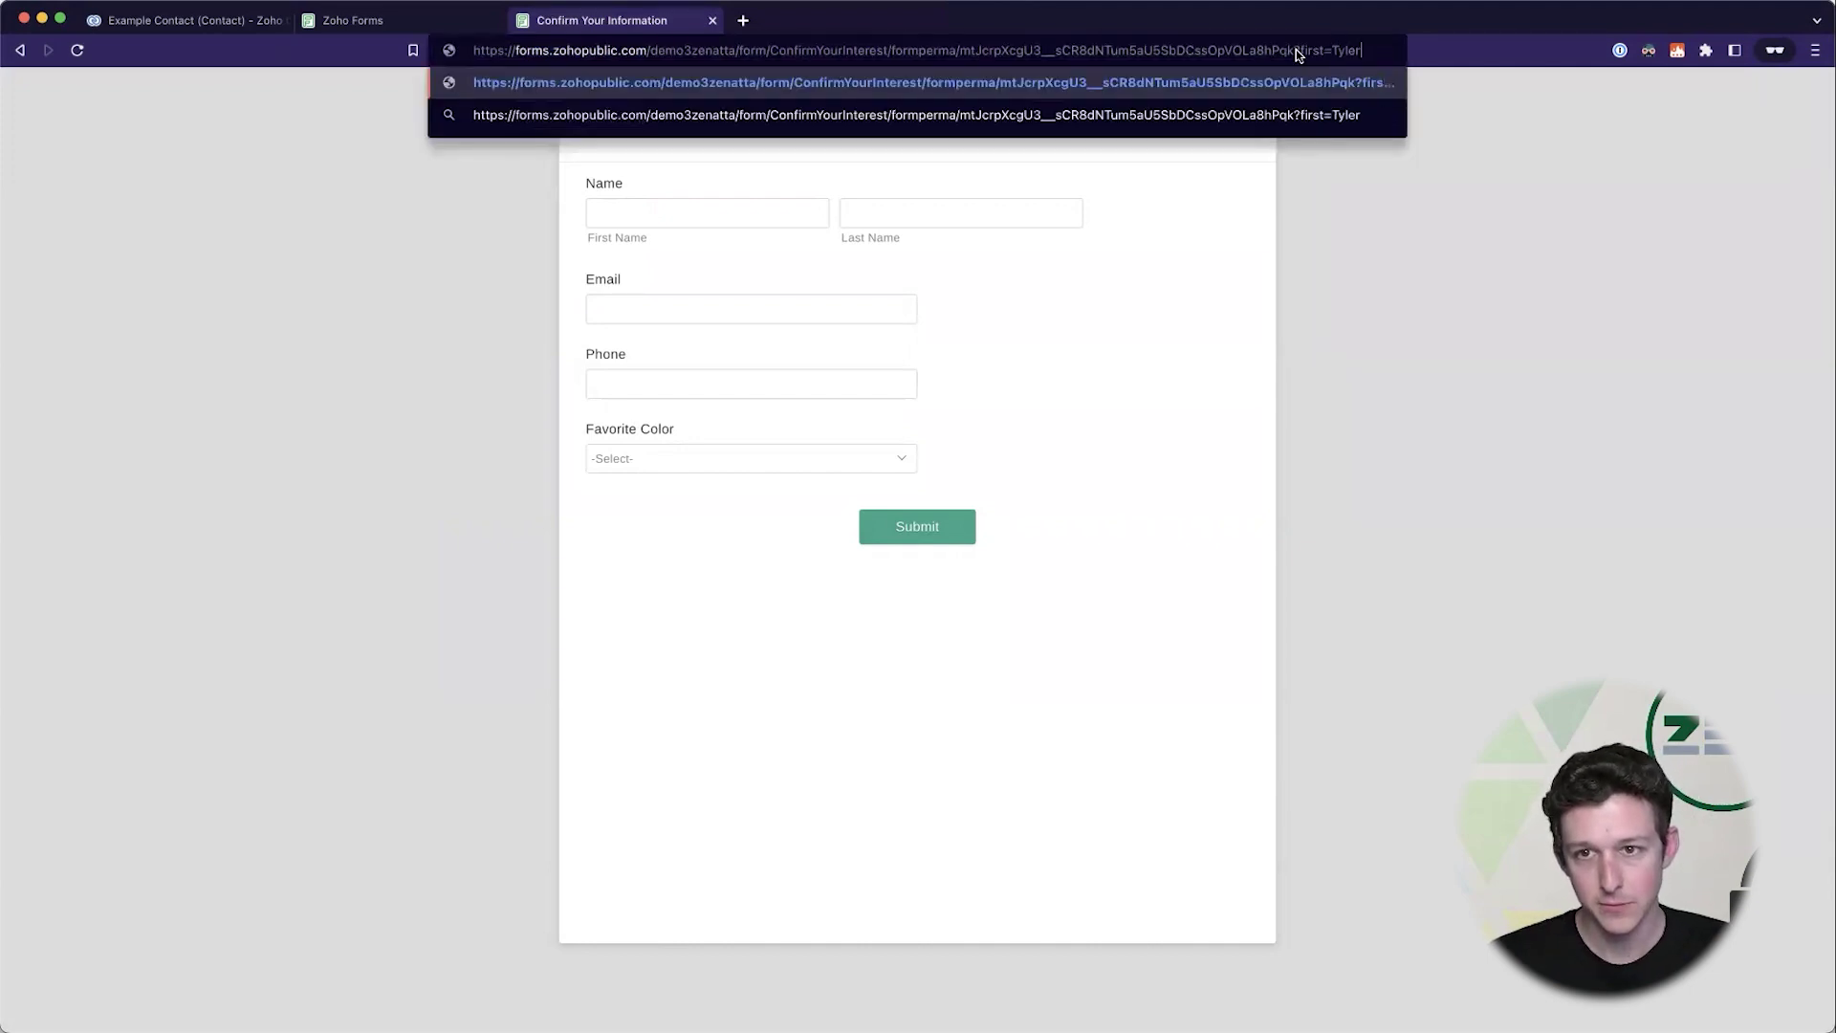
click(1299, 51)
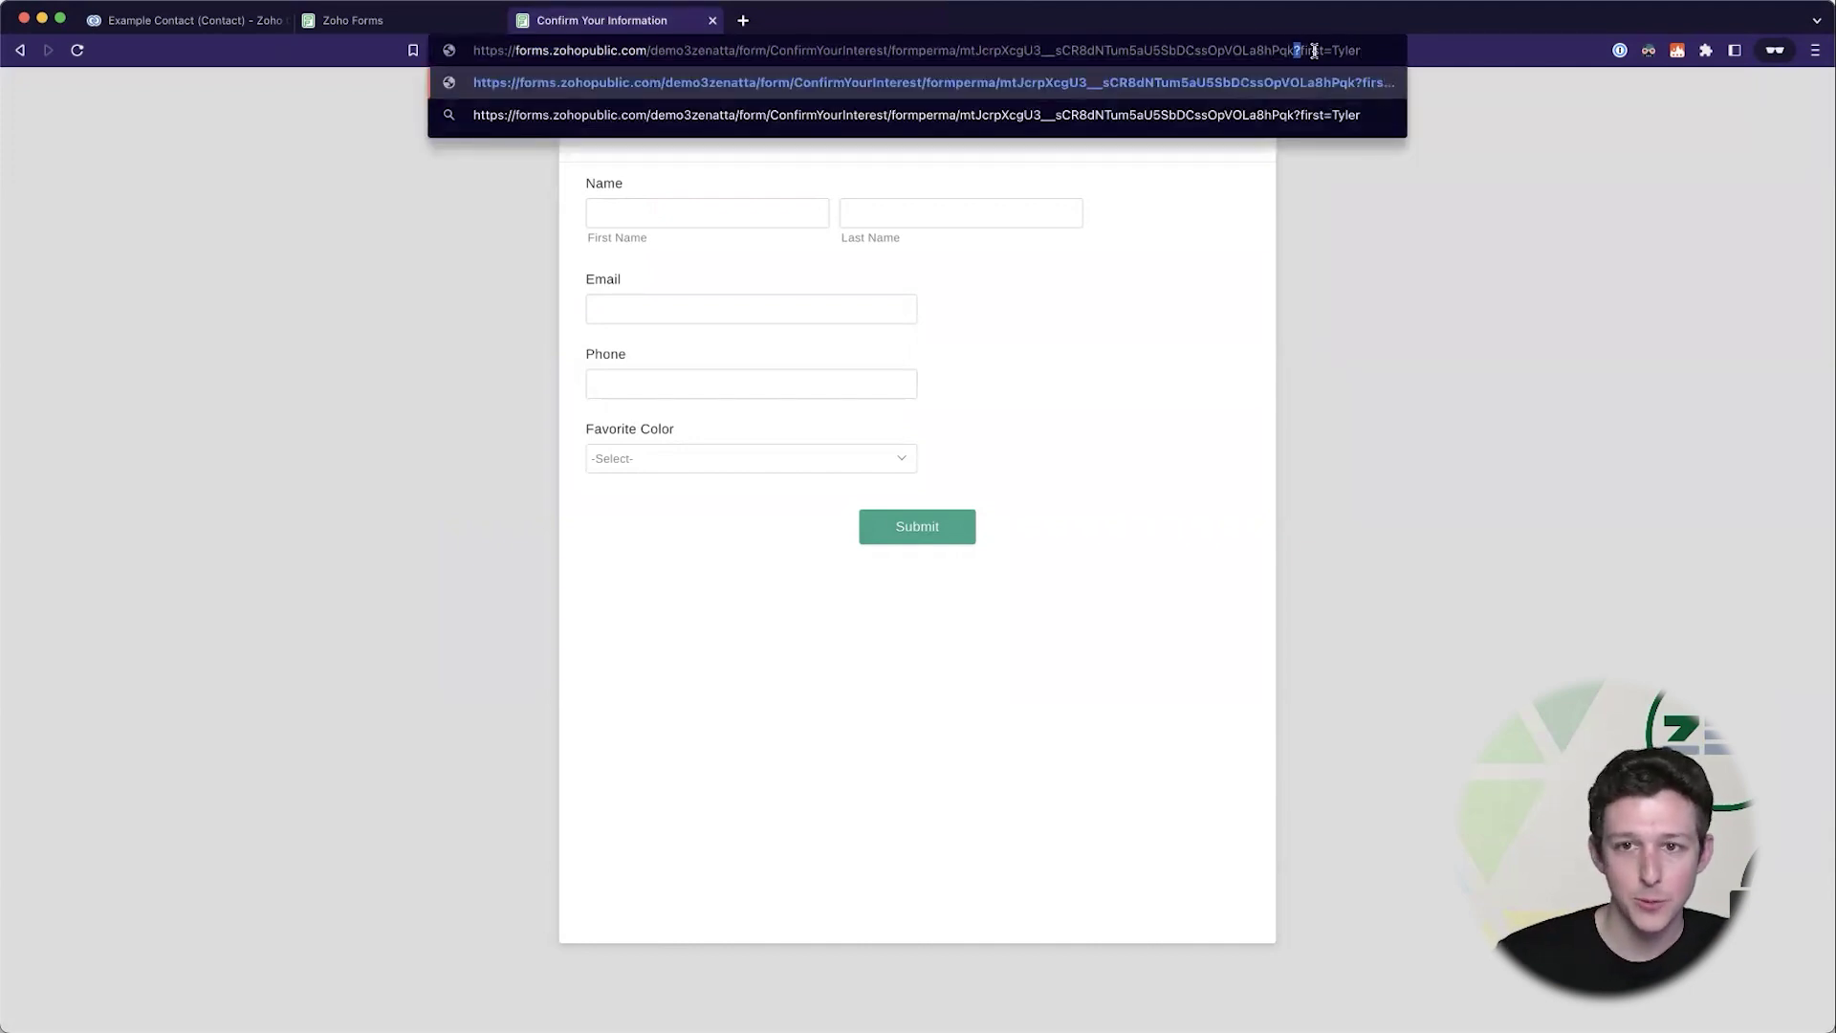
drag(1299, 51, 1360, 51)
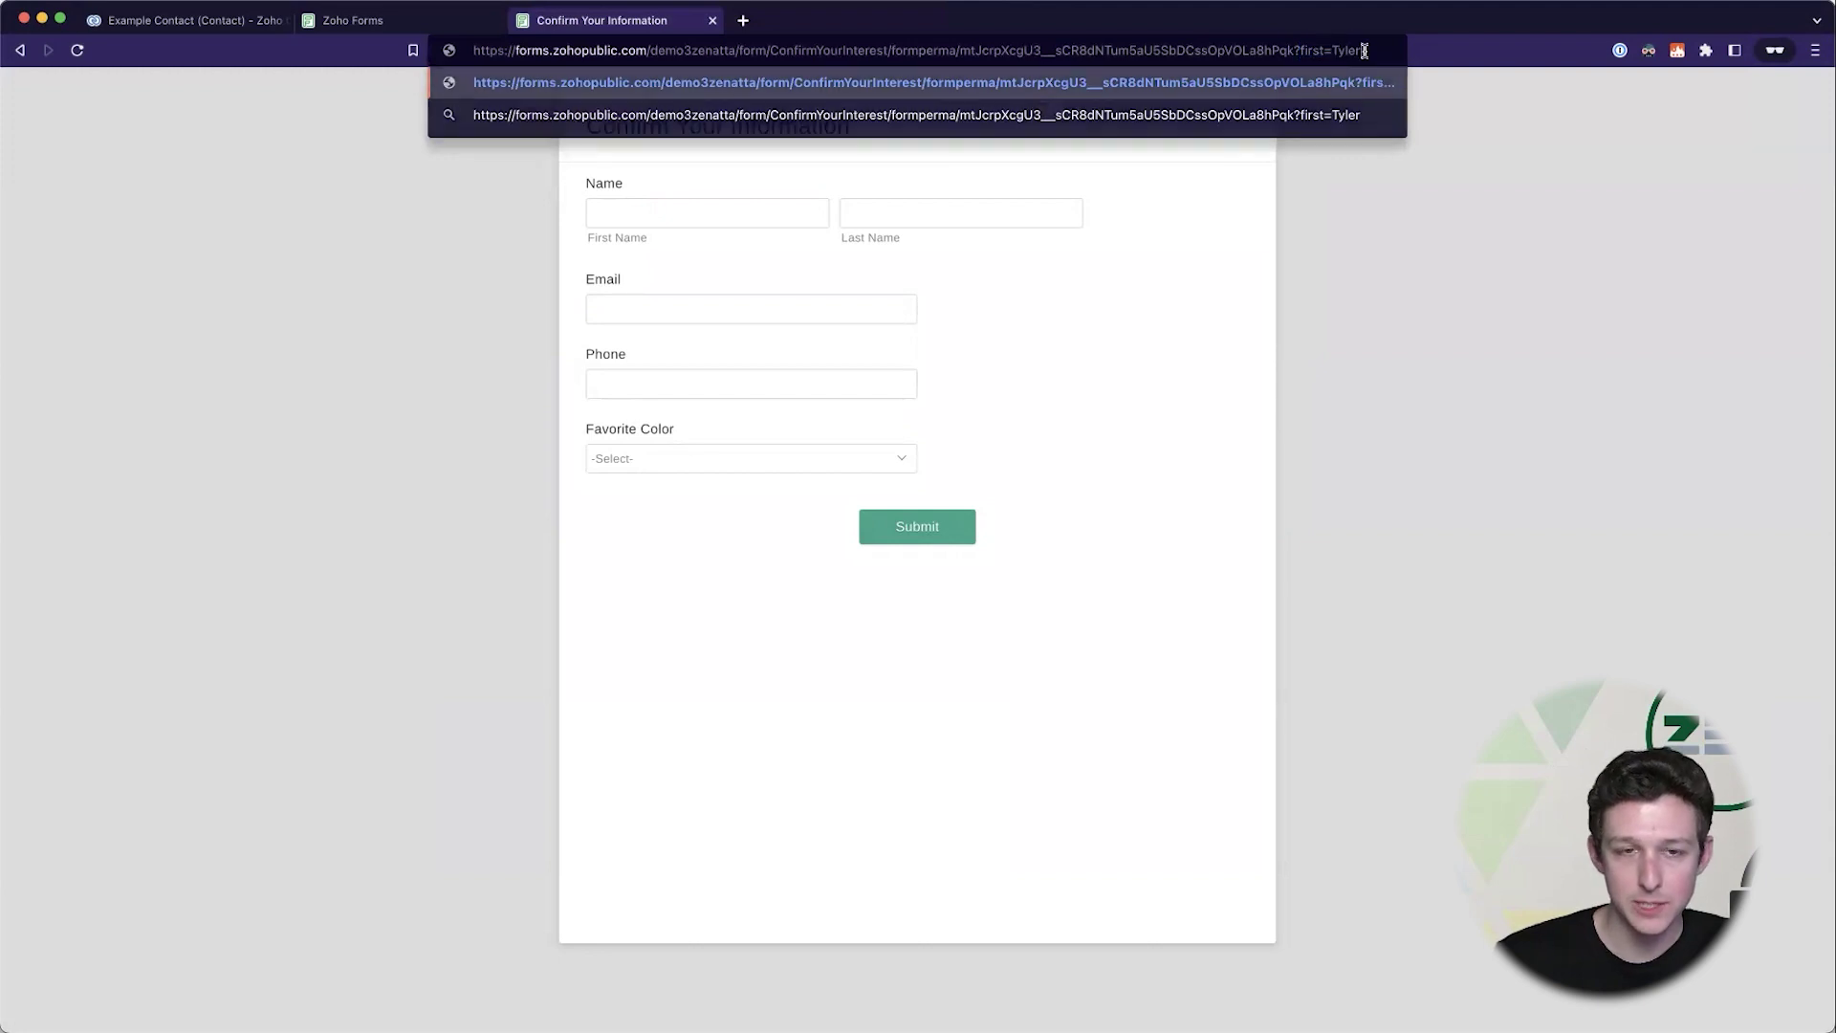
key(Return)
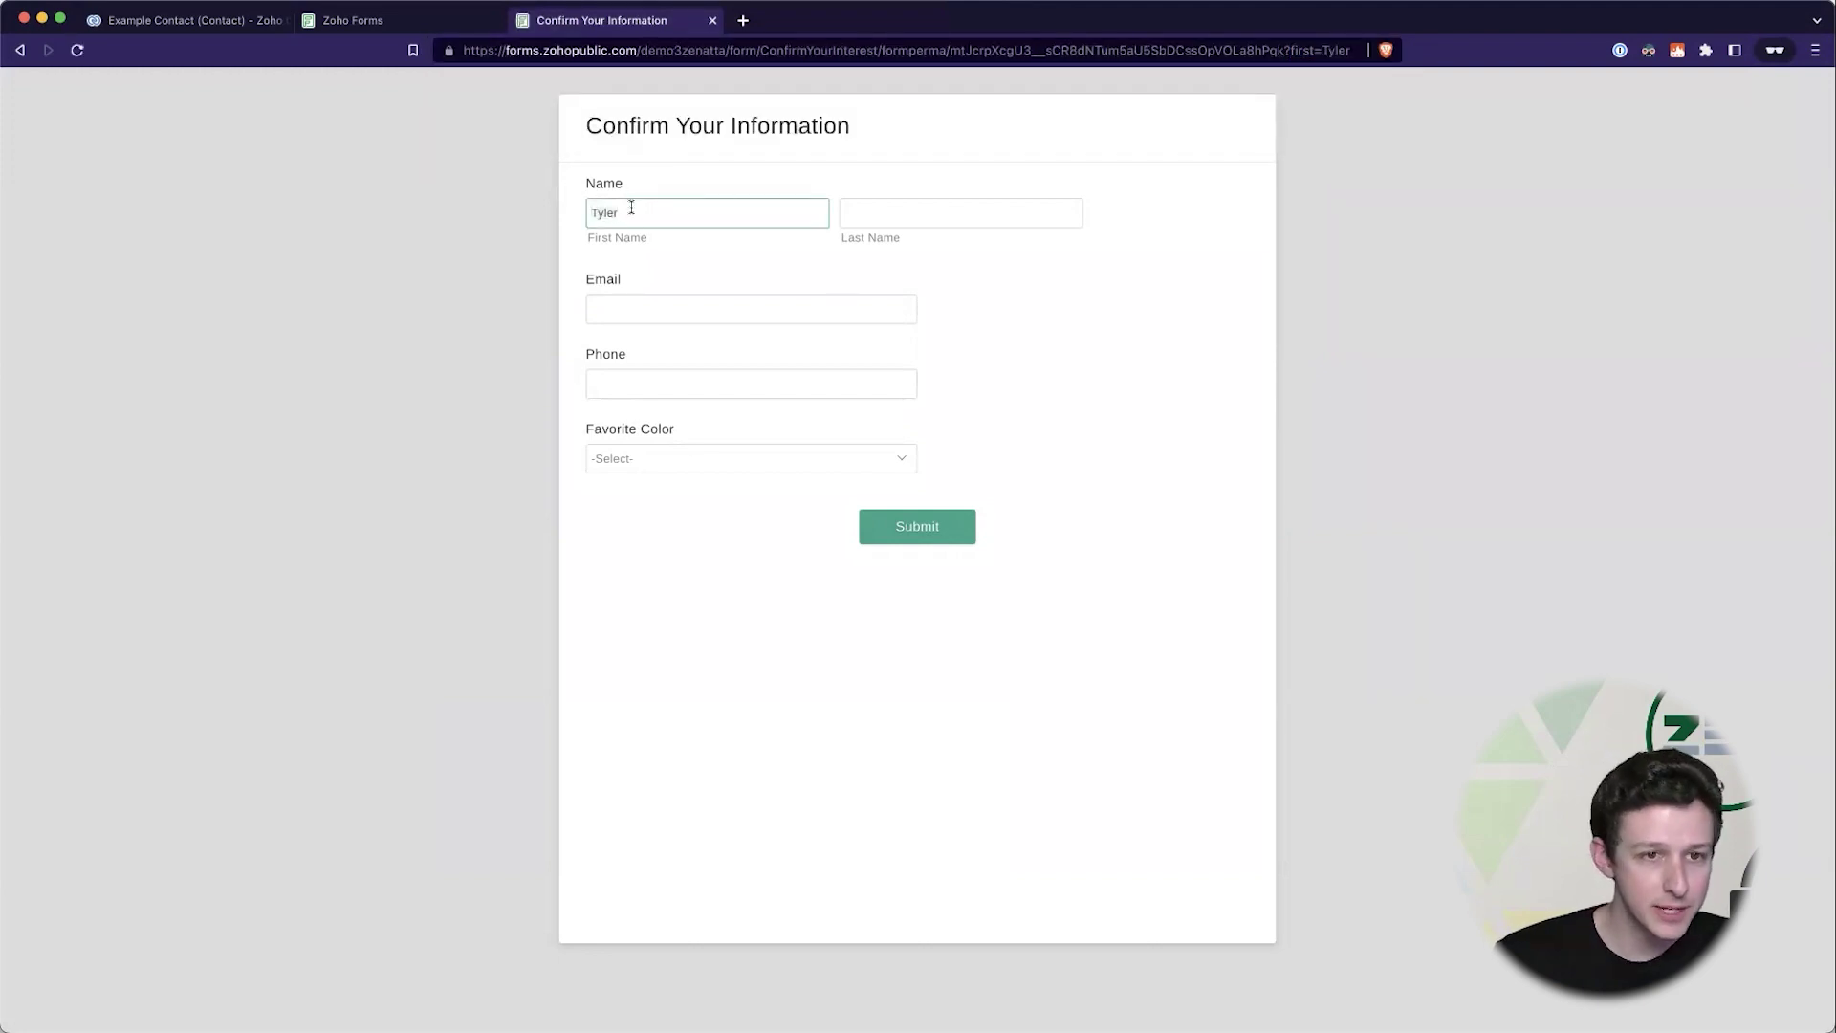
click(675, 165)
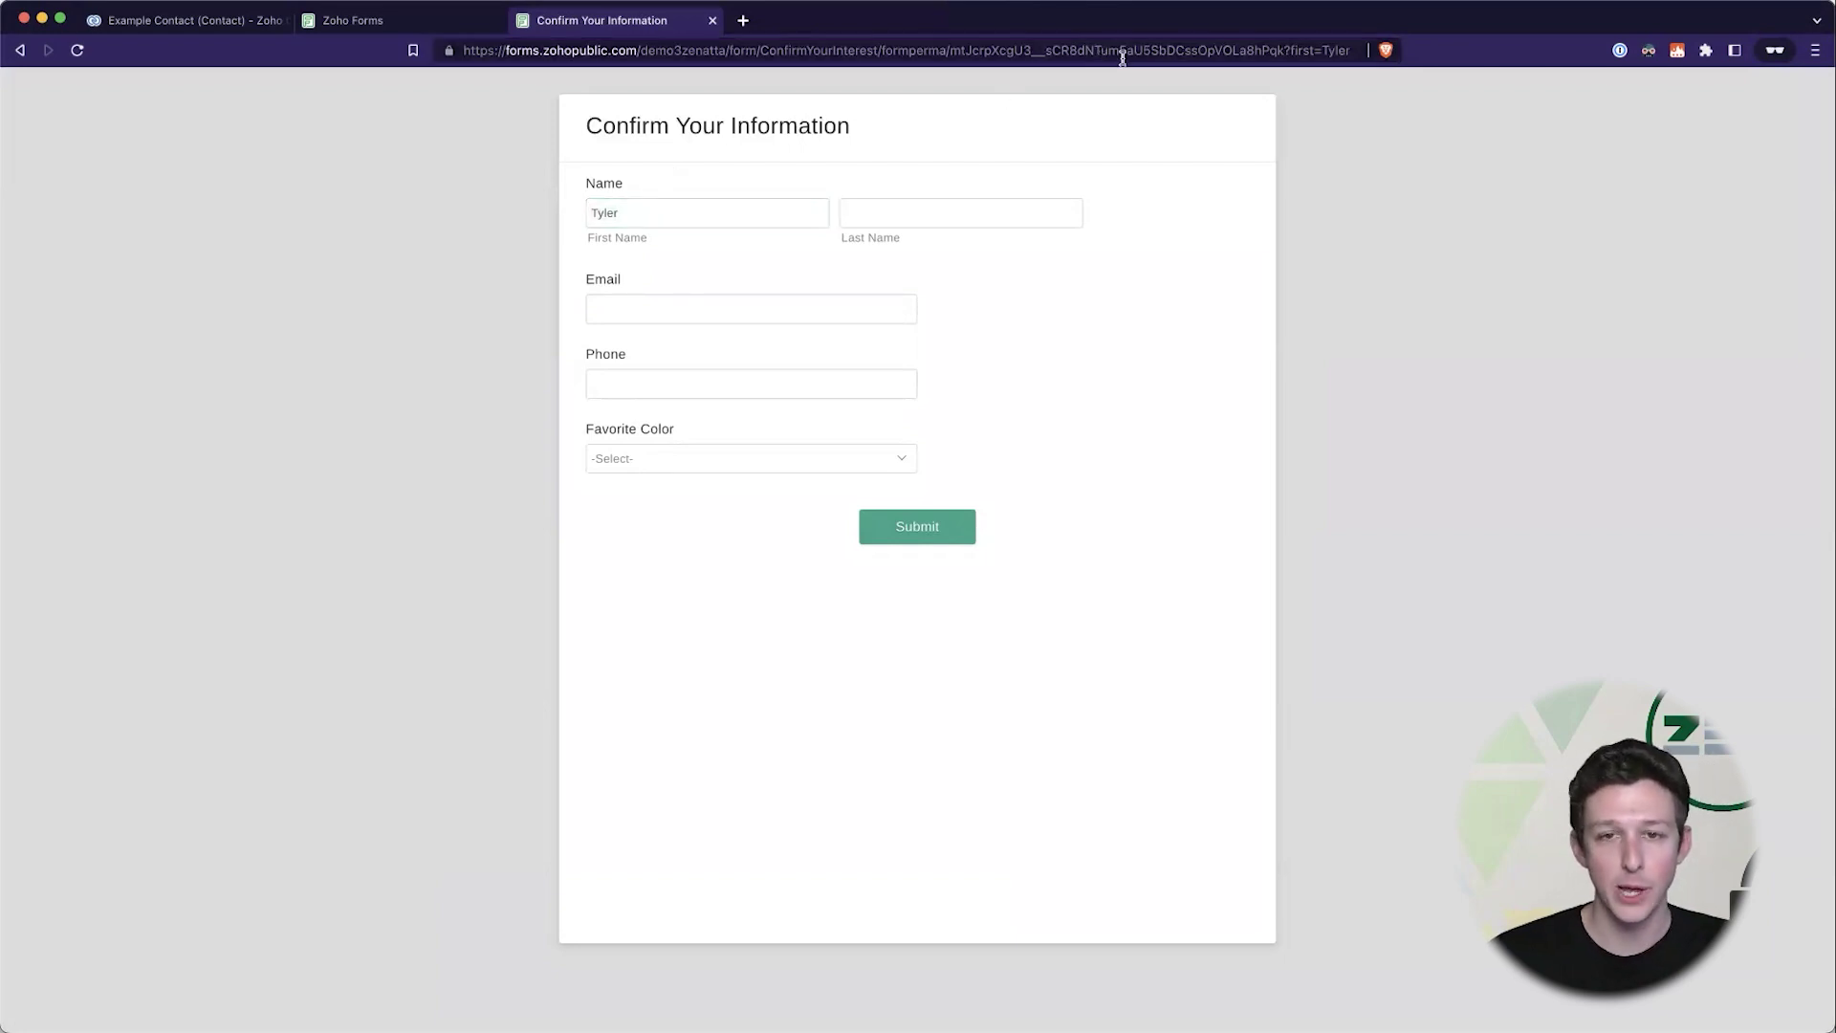
click(1323, 53)
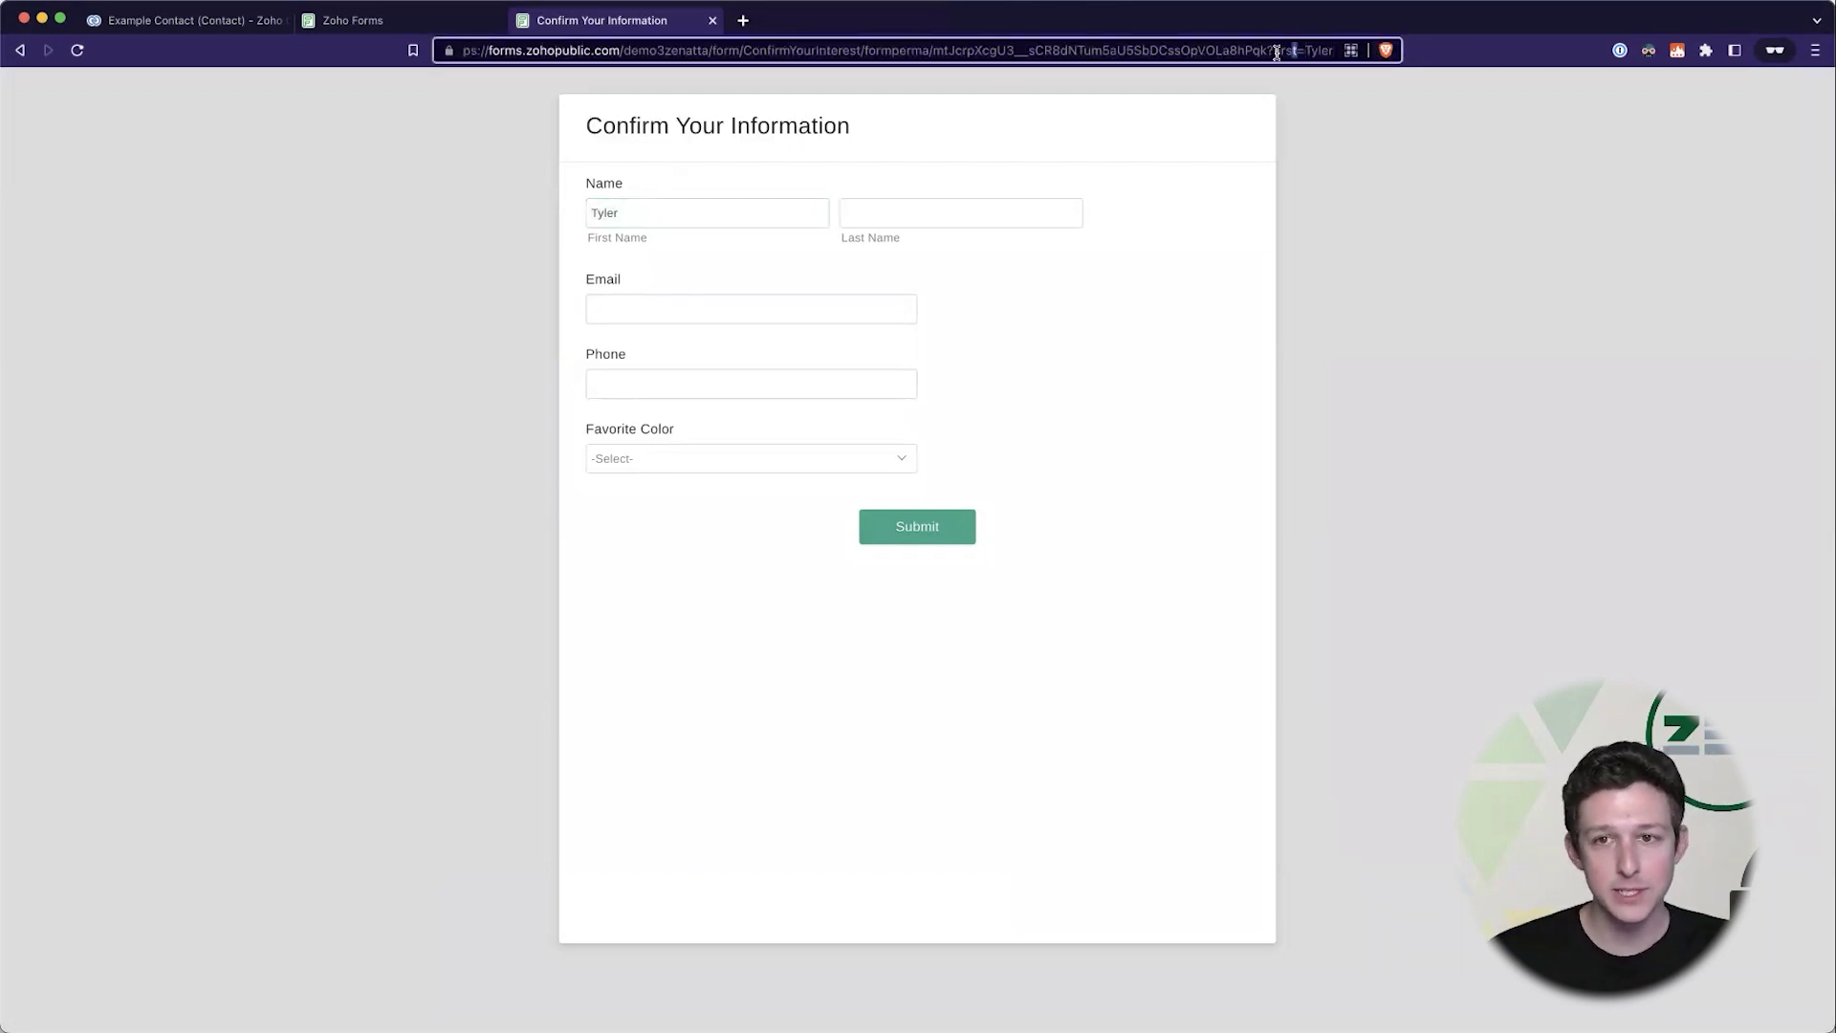
drag(1276, 53, 1343, 56)
click(1348, 56)
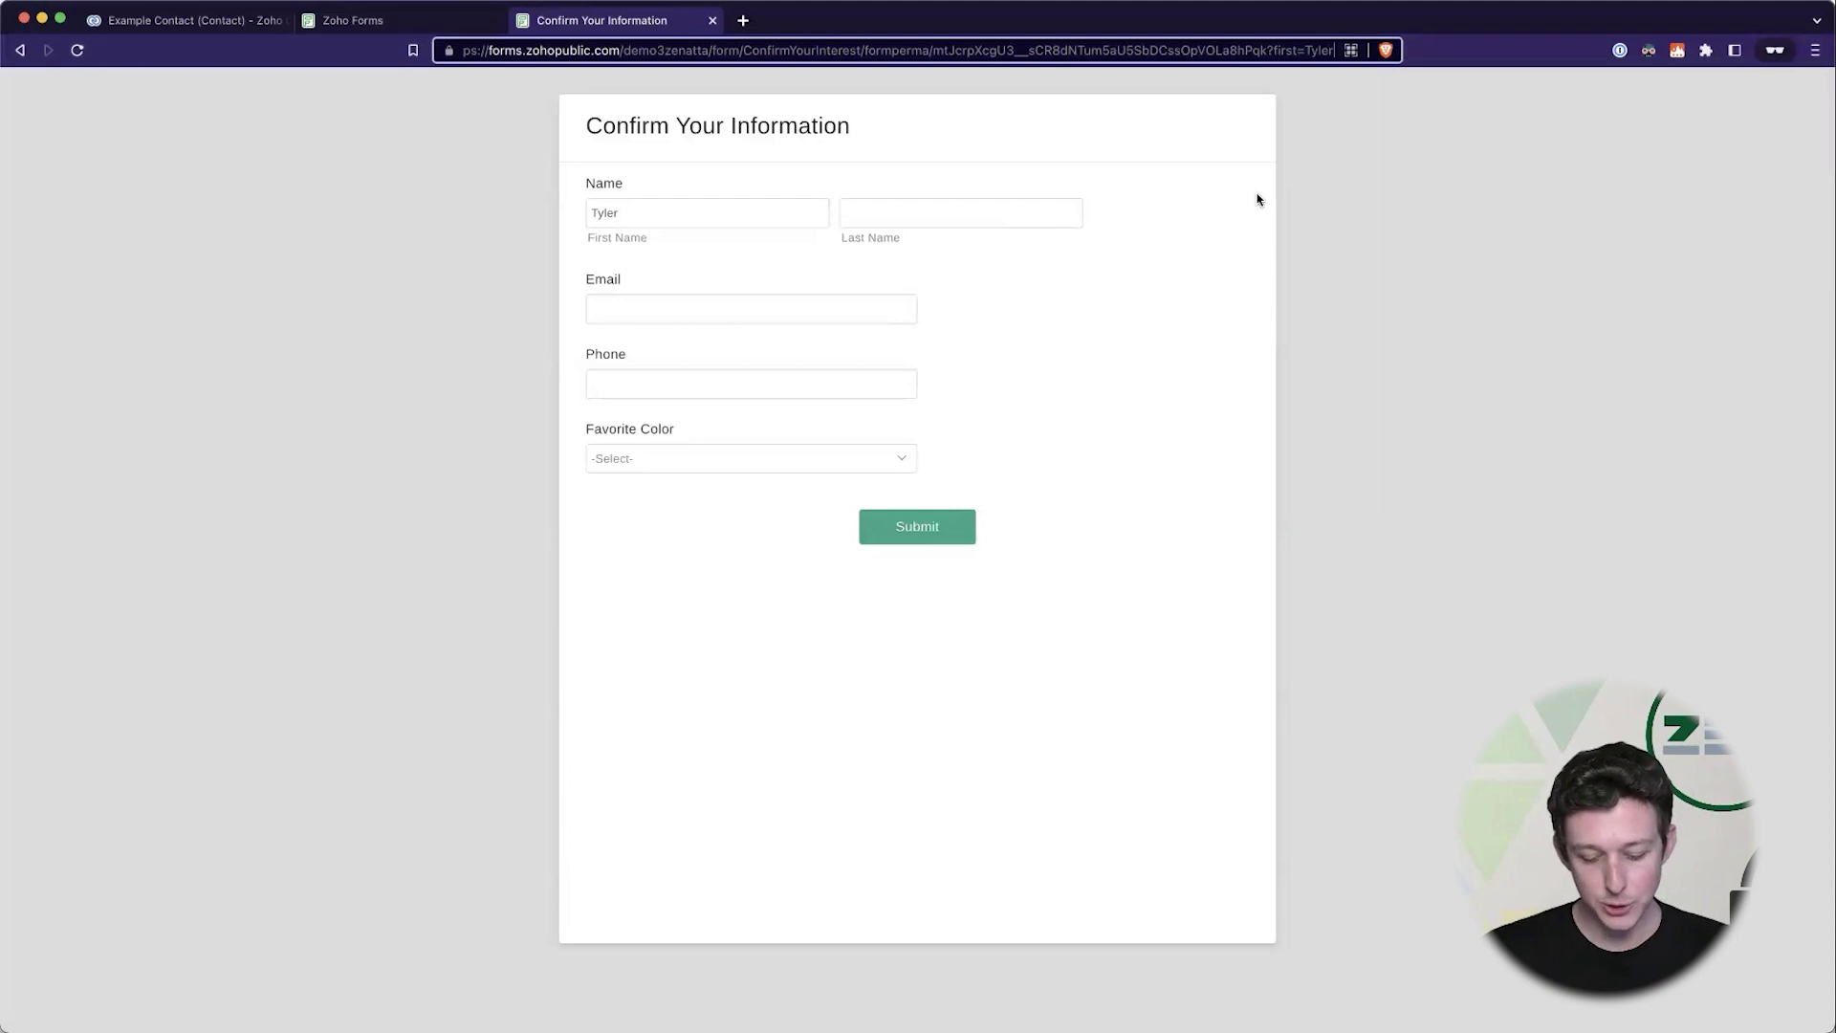
text(&)
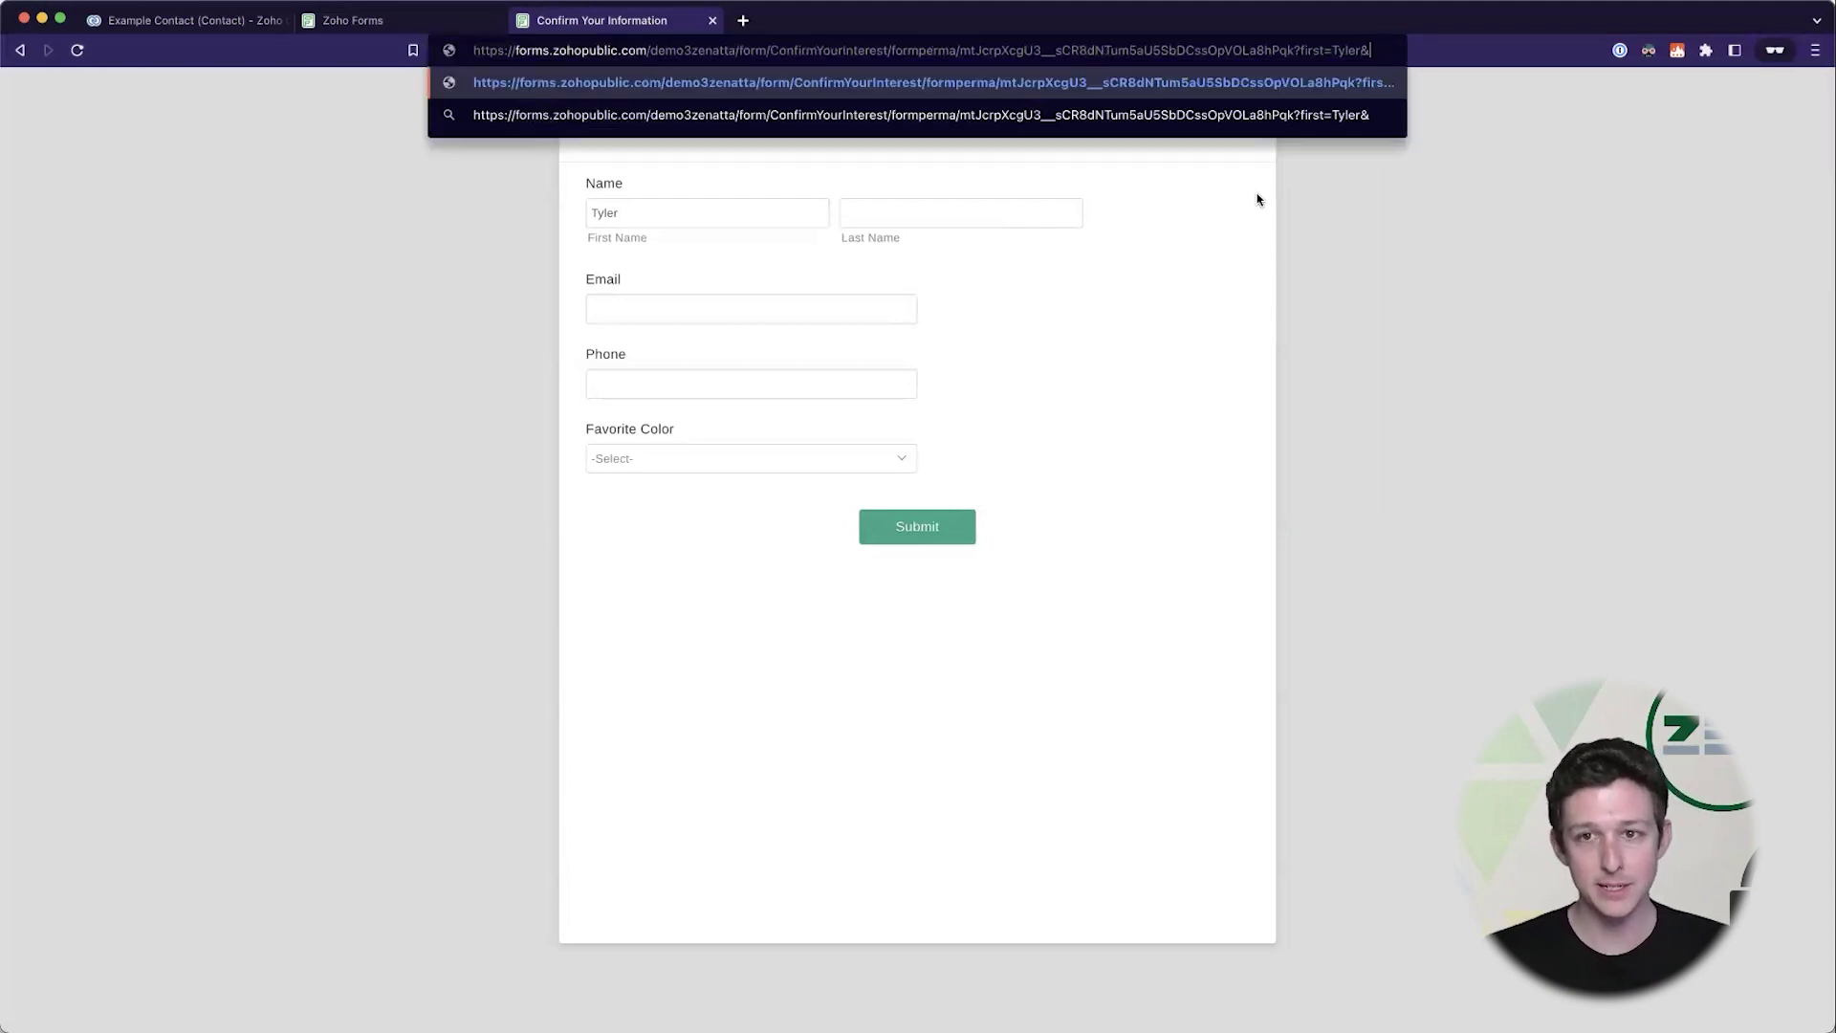
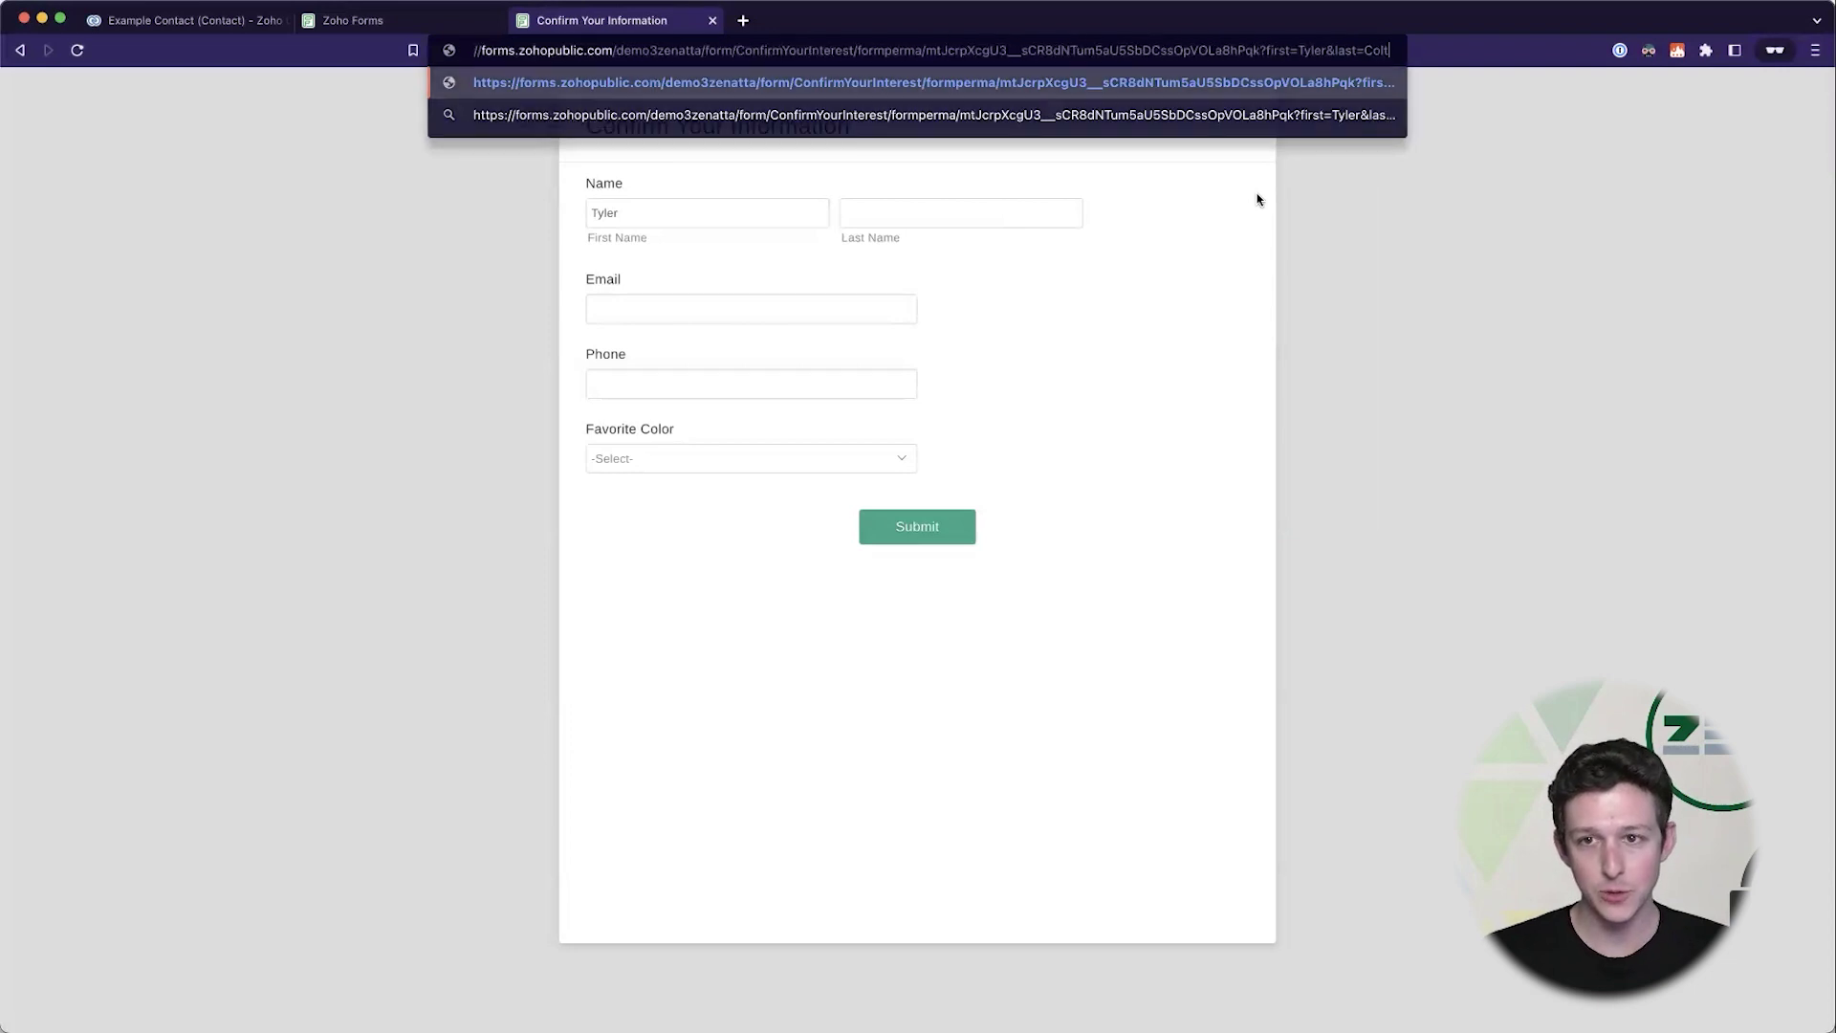
key(Return)
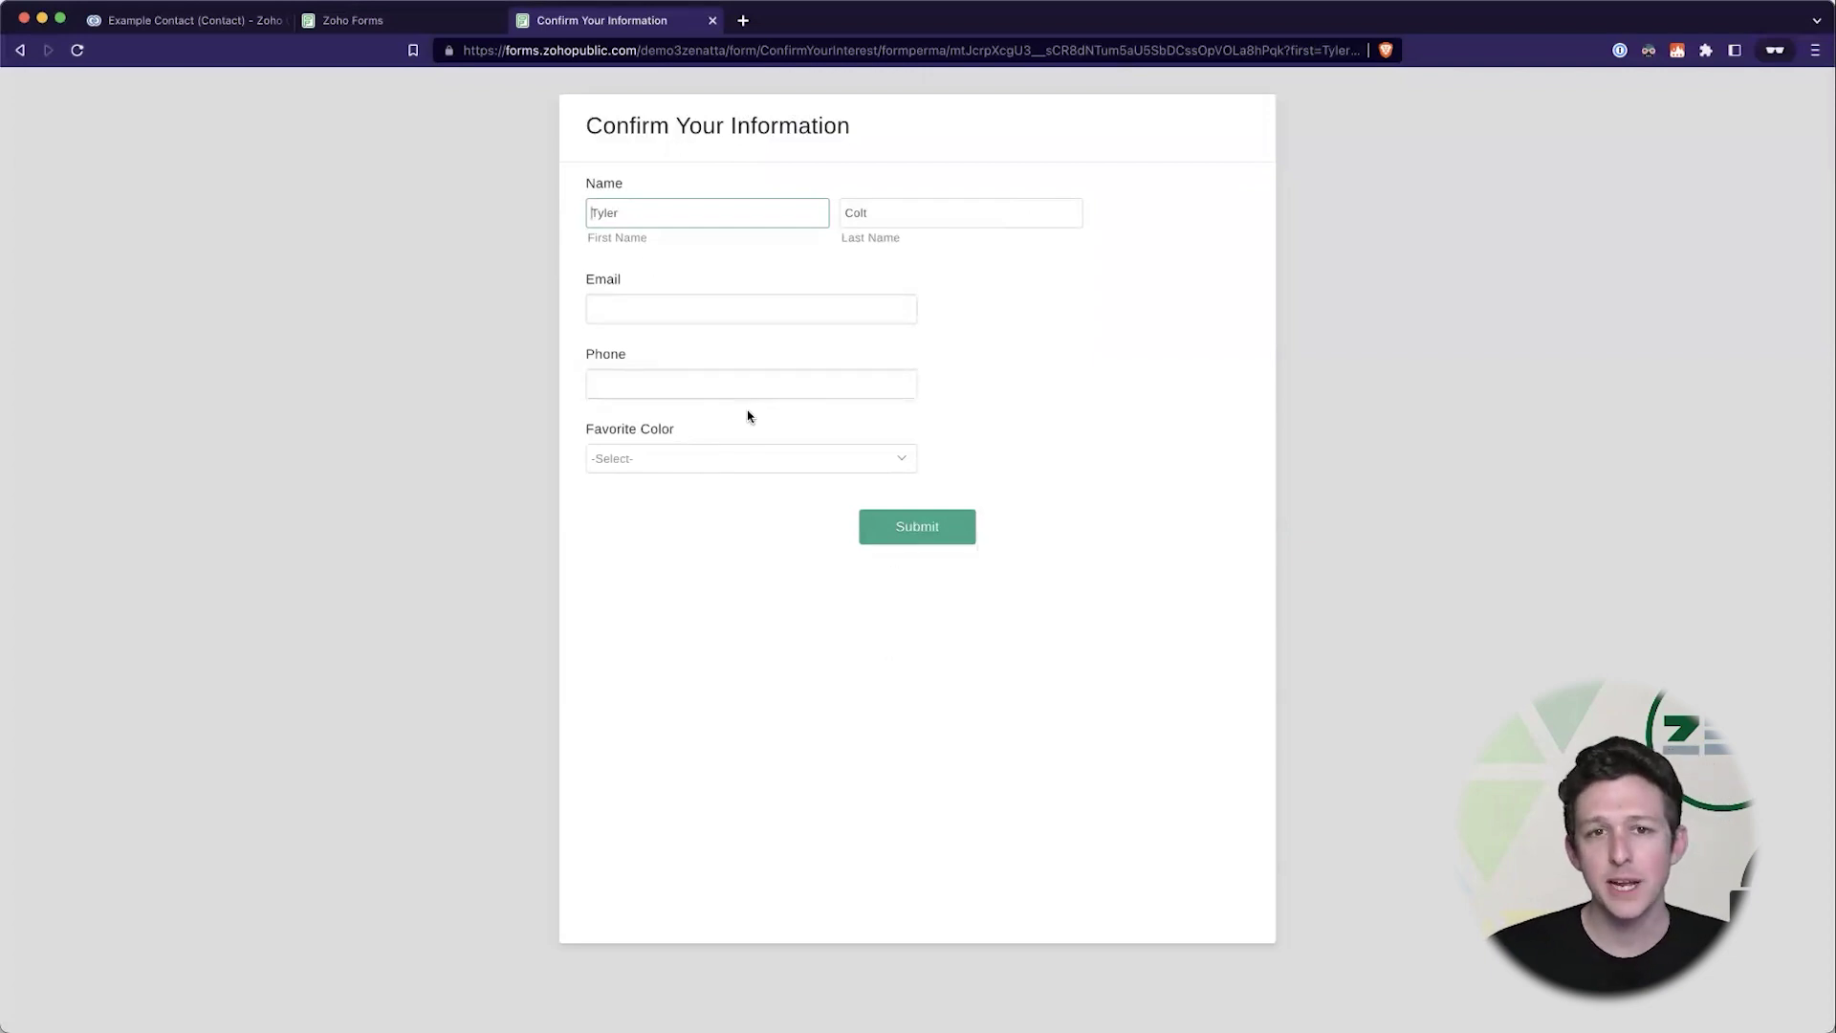
- Select the base form link without its prefill parameters
drag(1135, 49, 1376, 50)
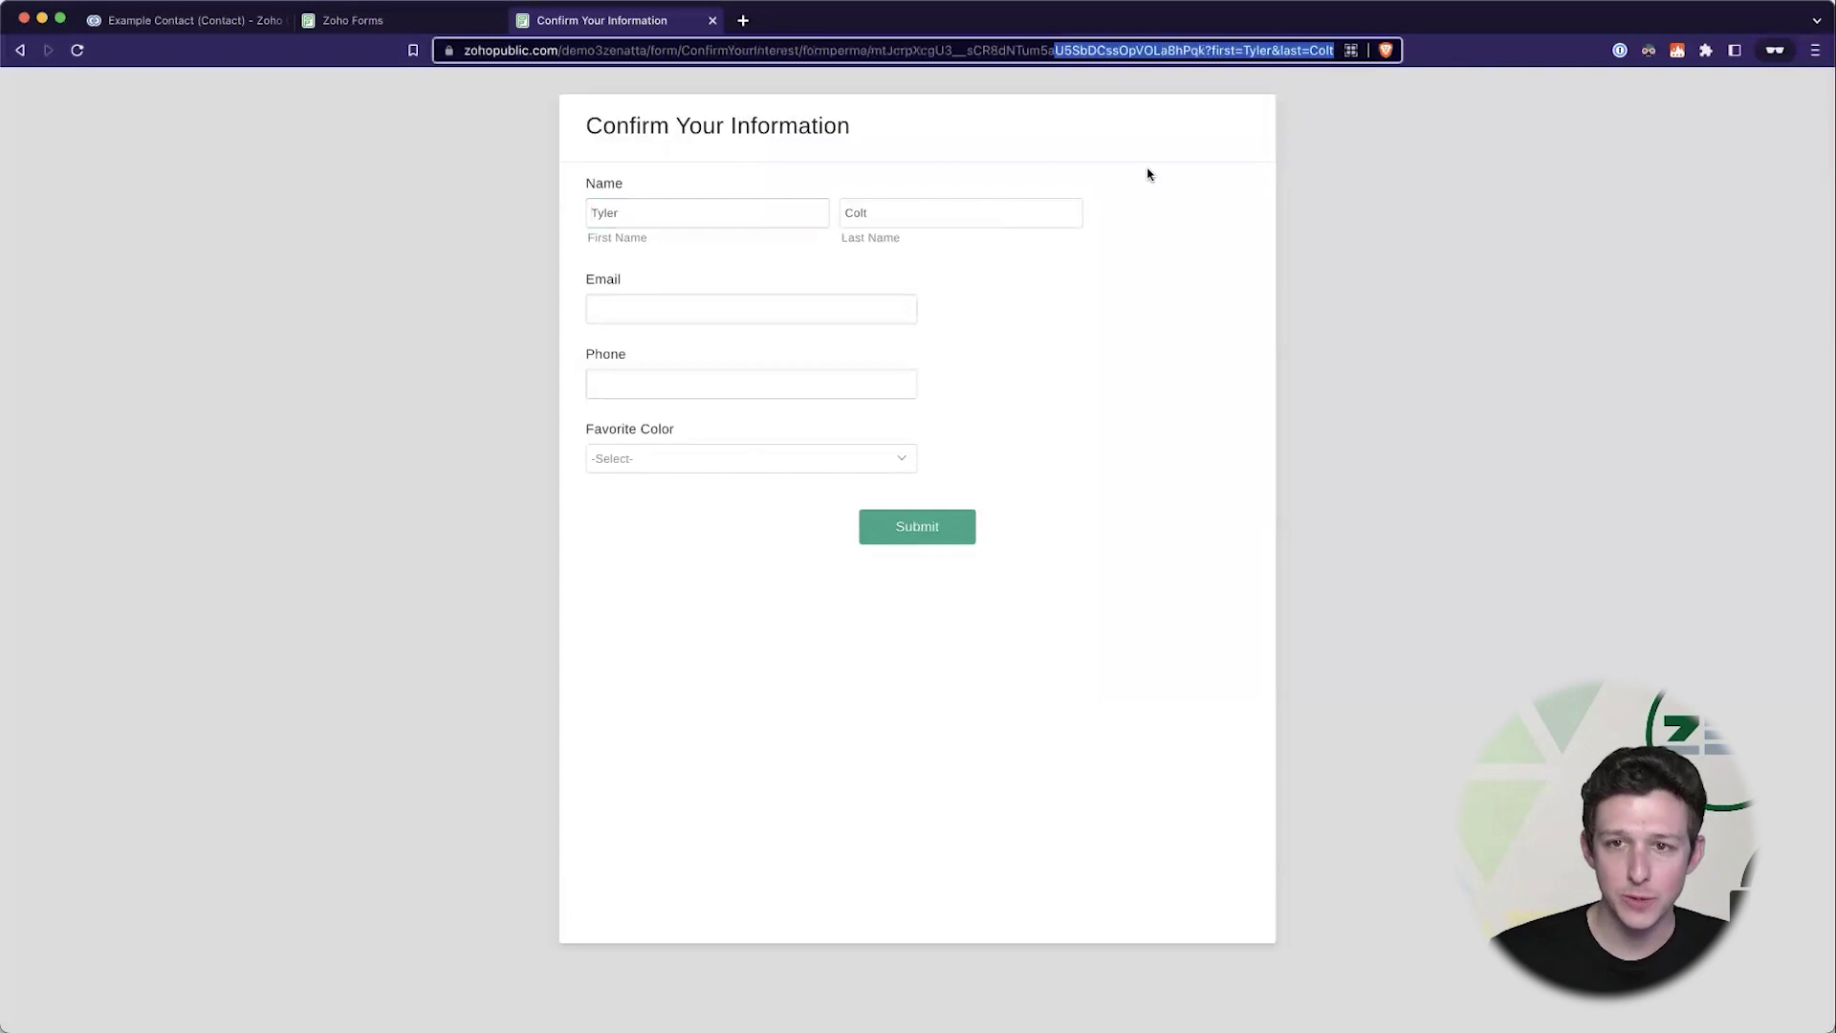
click(1138, 168)
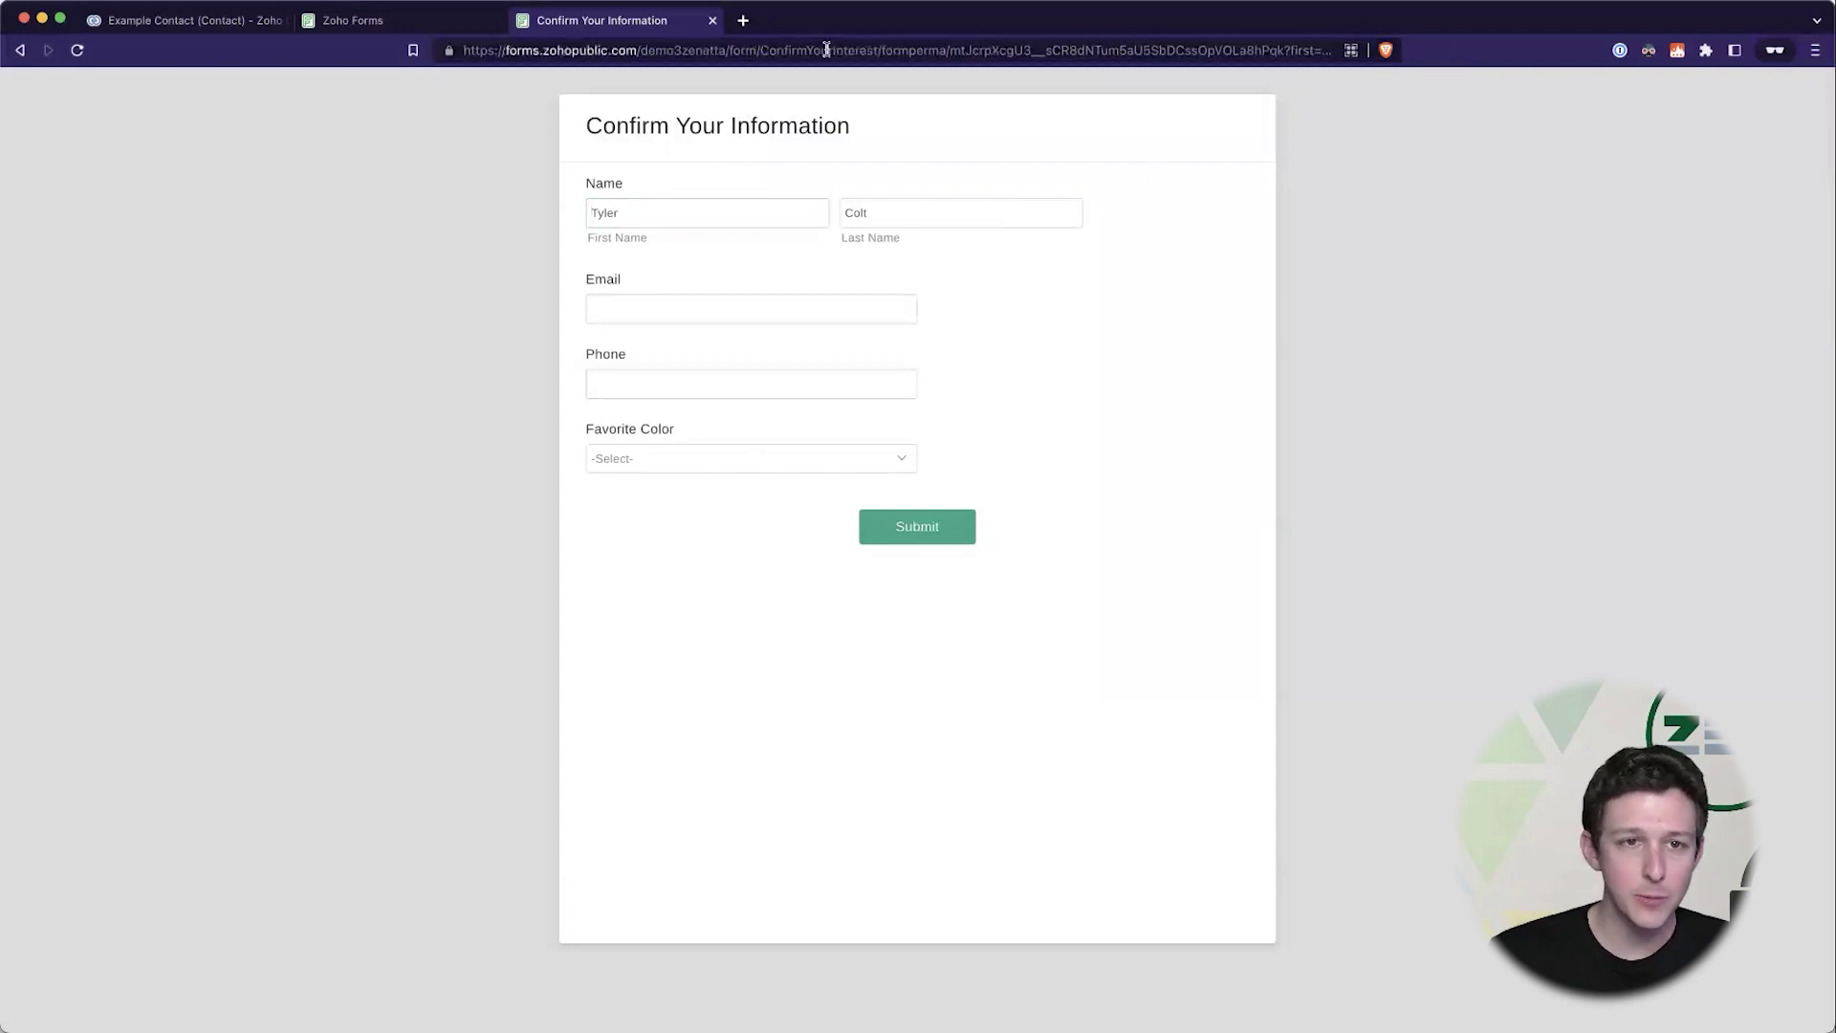
click(1281, 53)
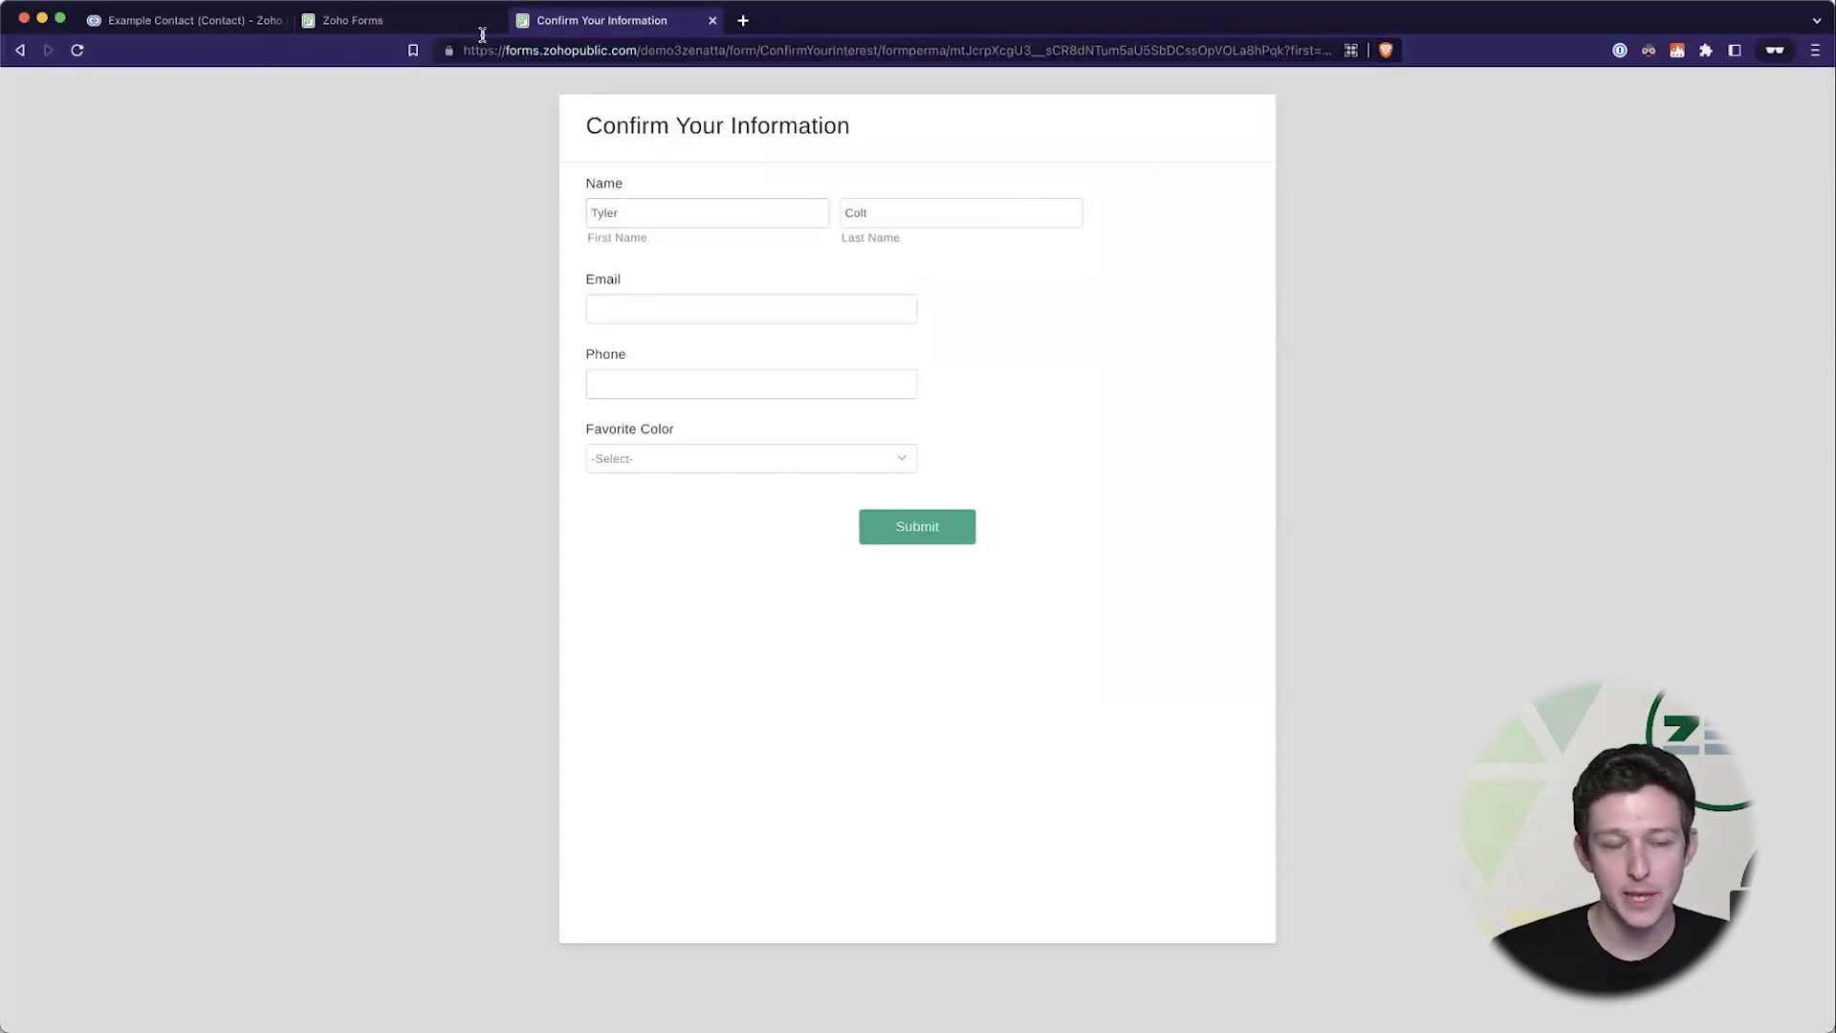
click(411, 21)
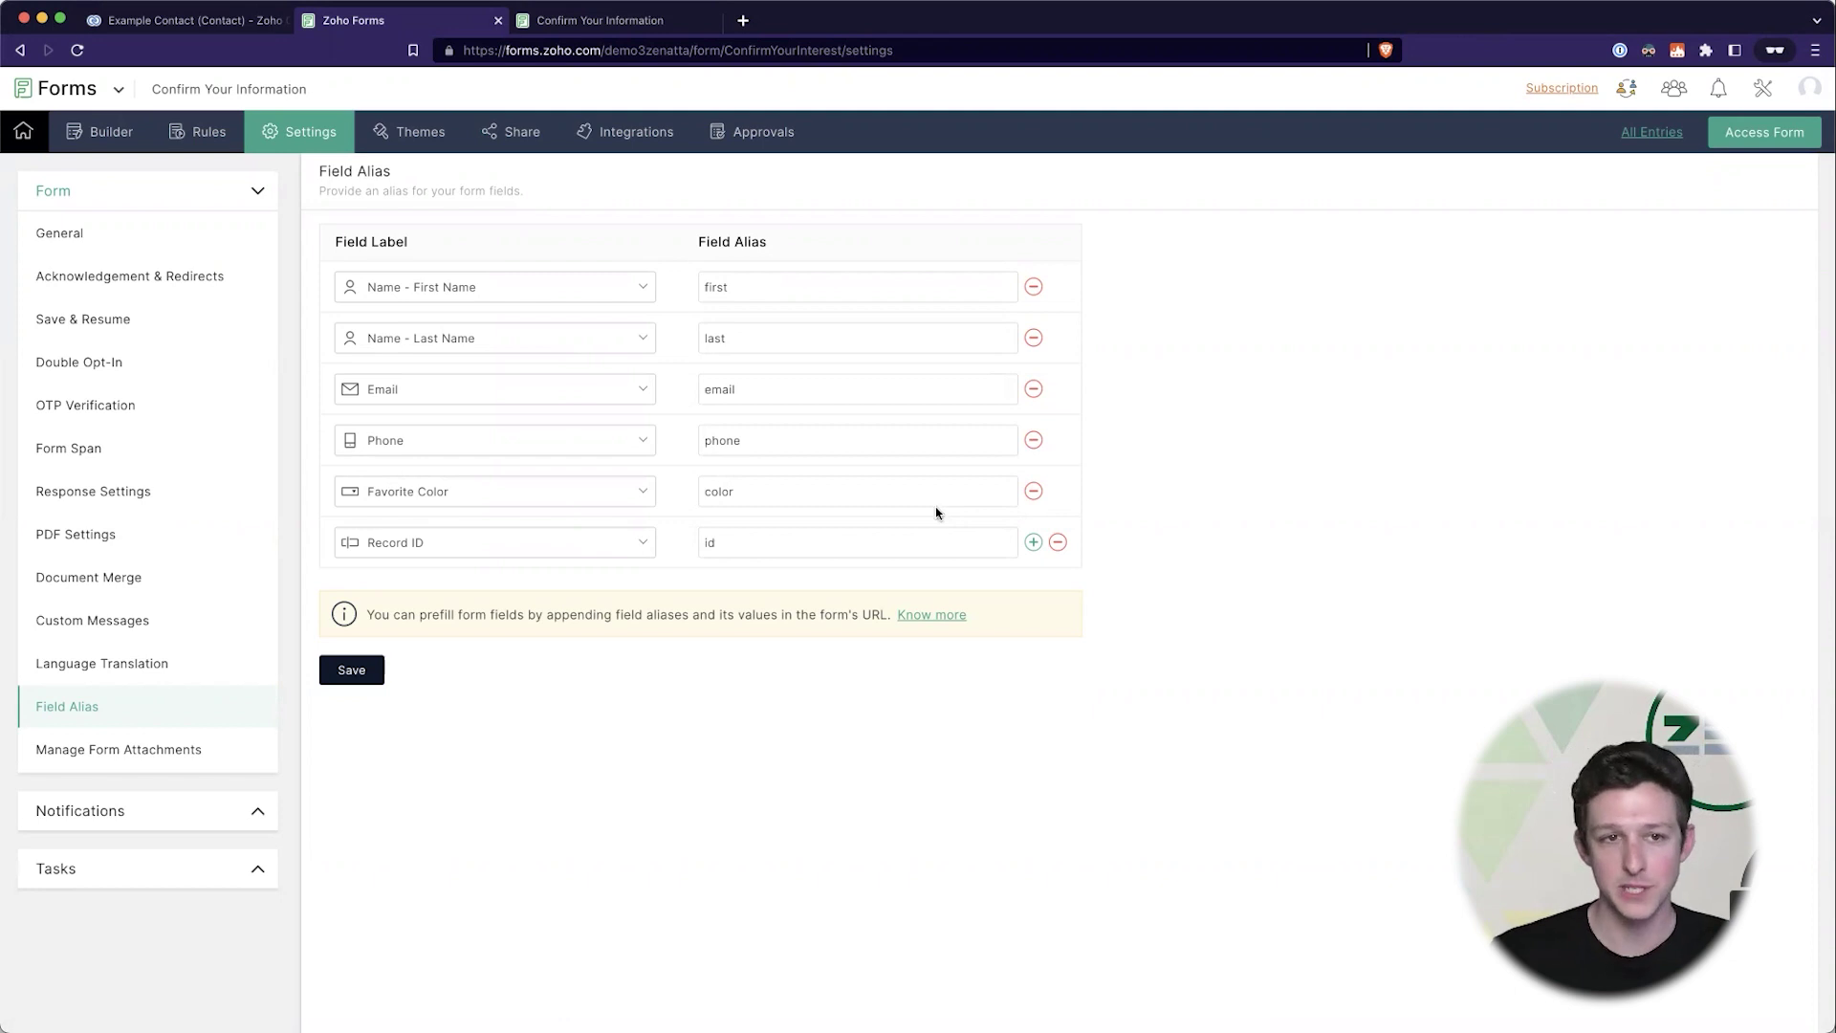
click(600, 20)
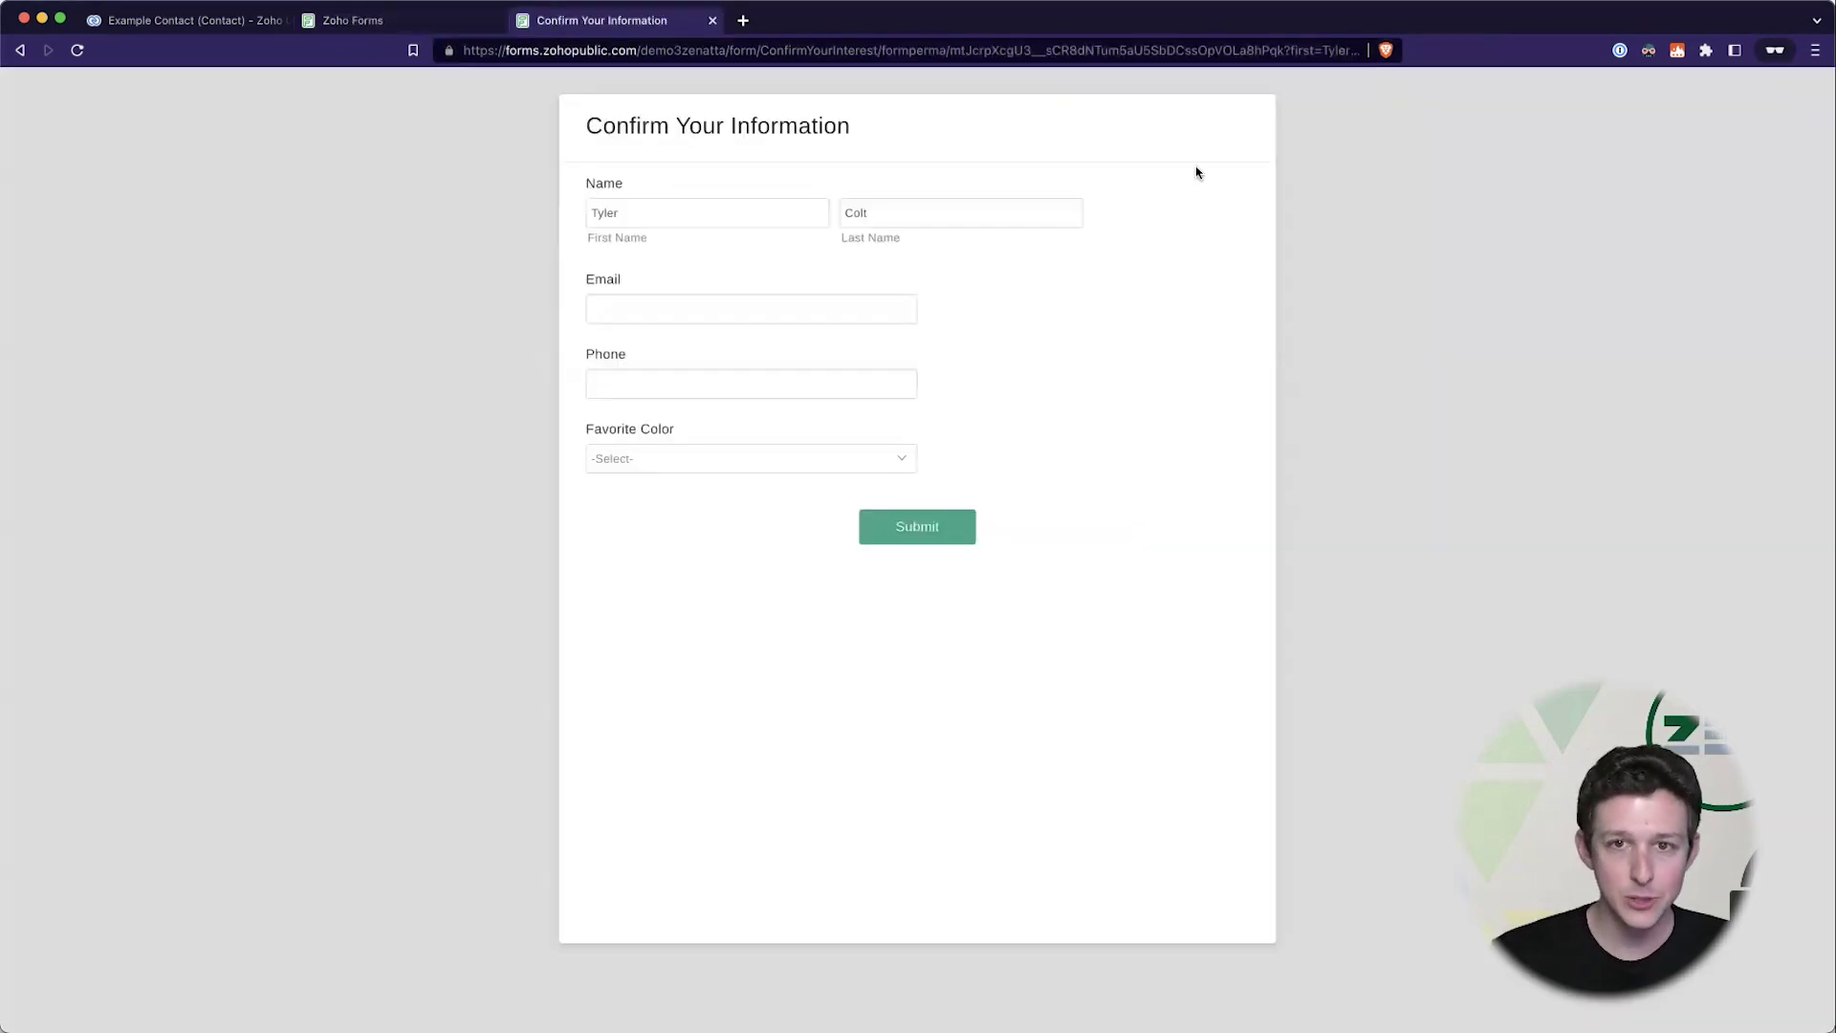
click(1300, 53)
click(1297, 53)
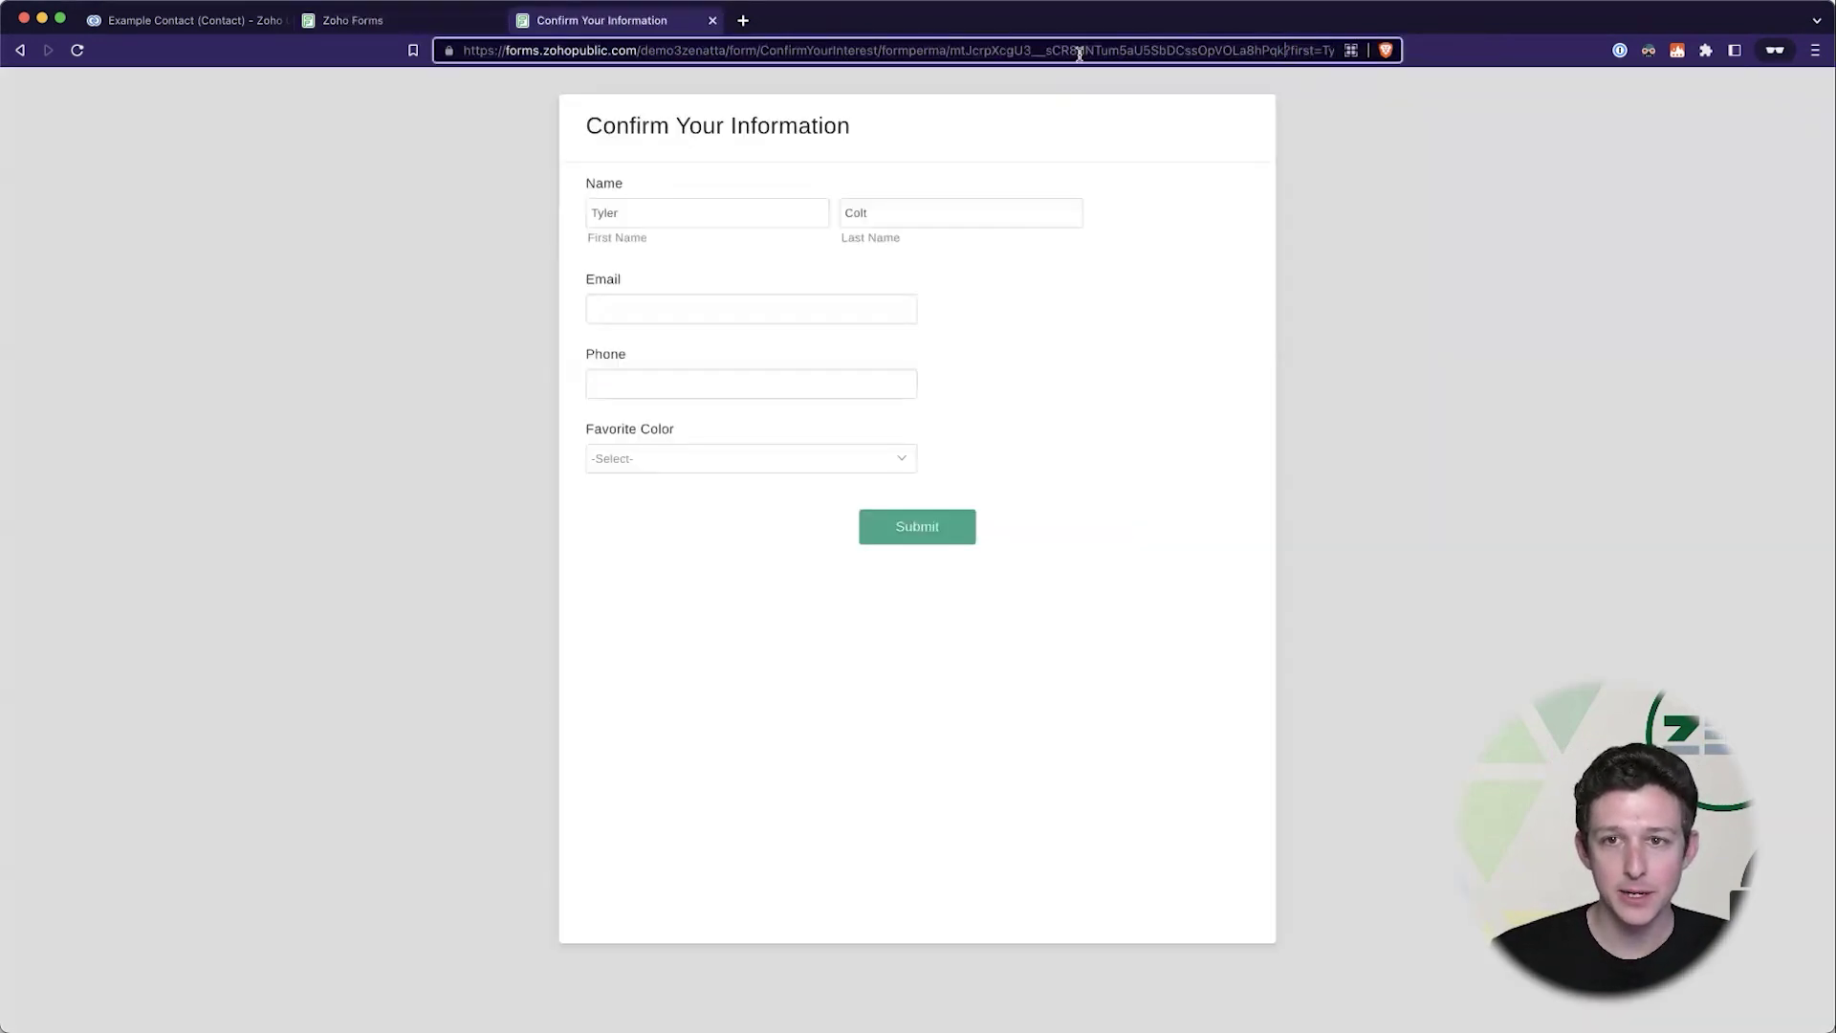
key(super+shift+Left)
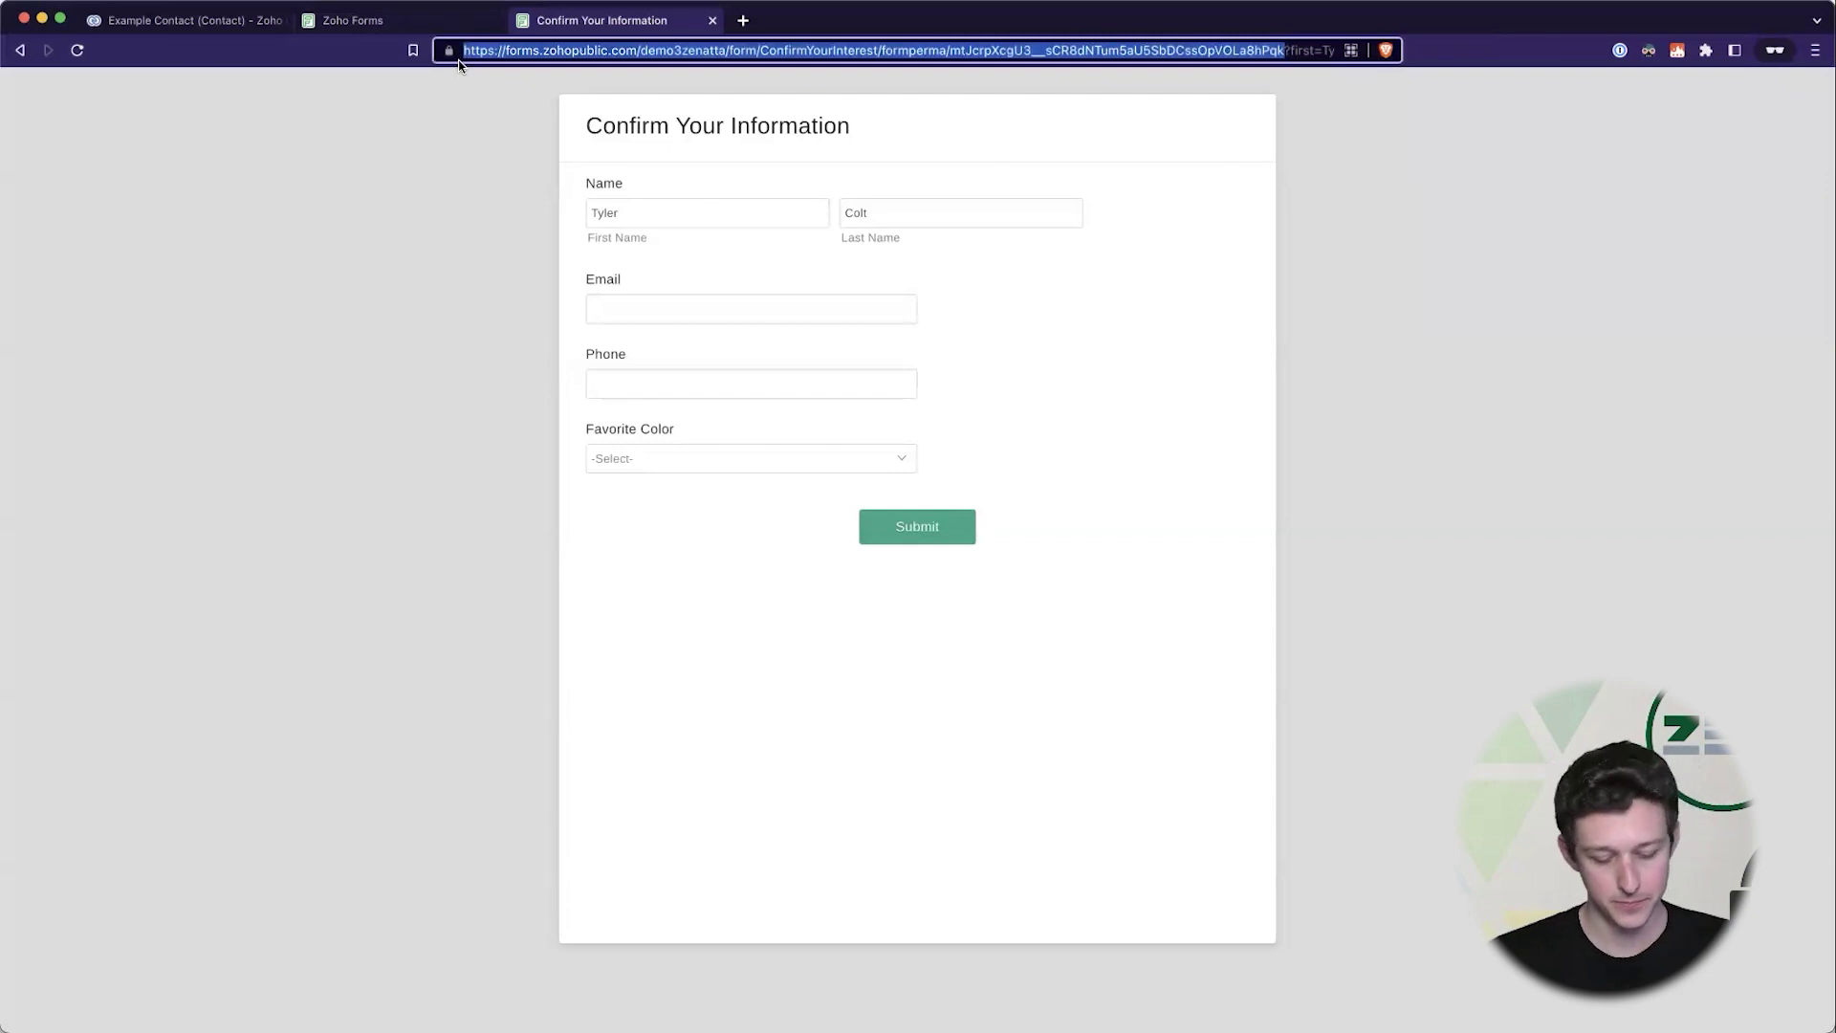
click(261, 27)
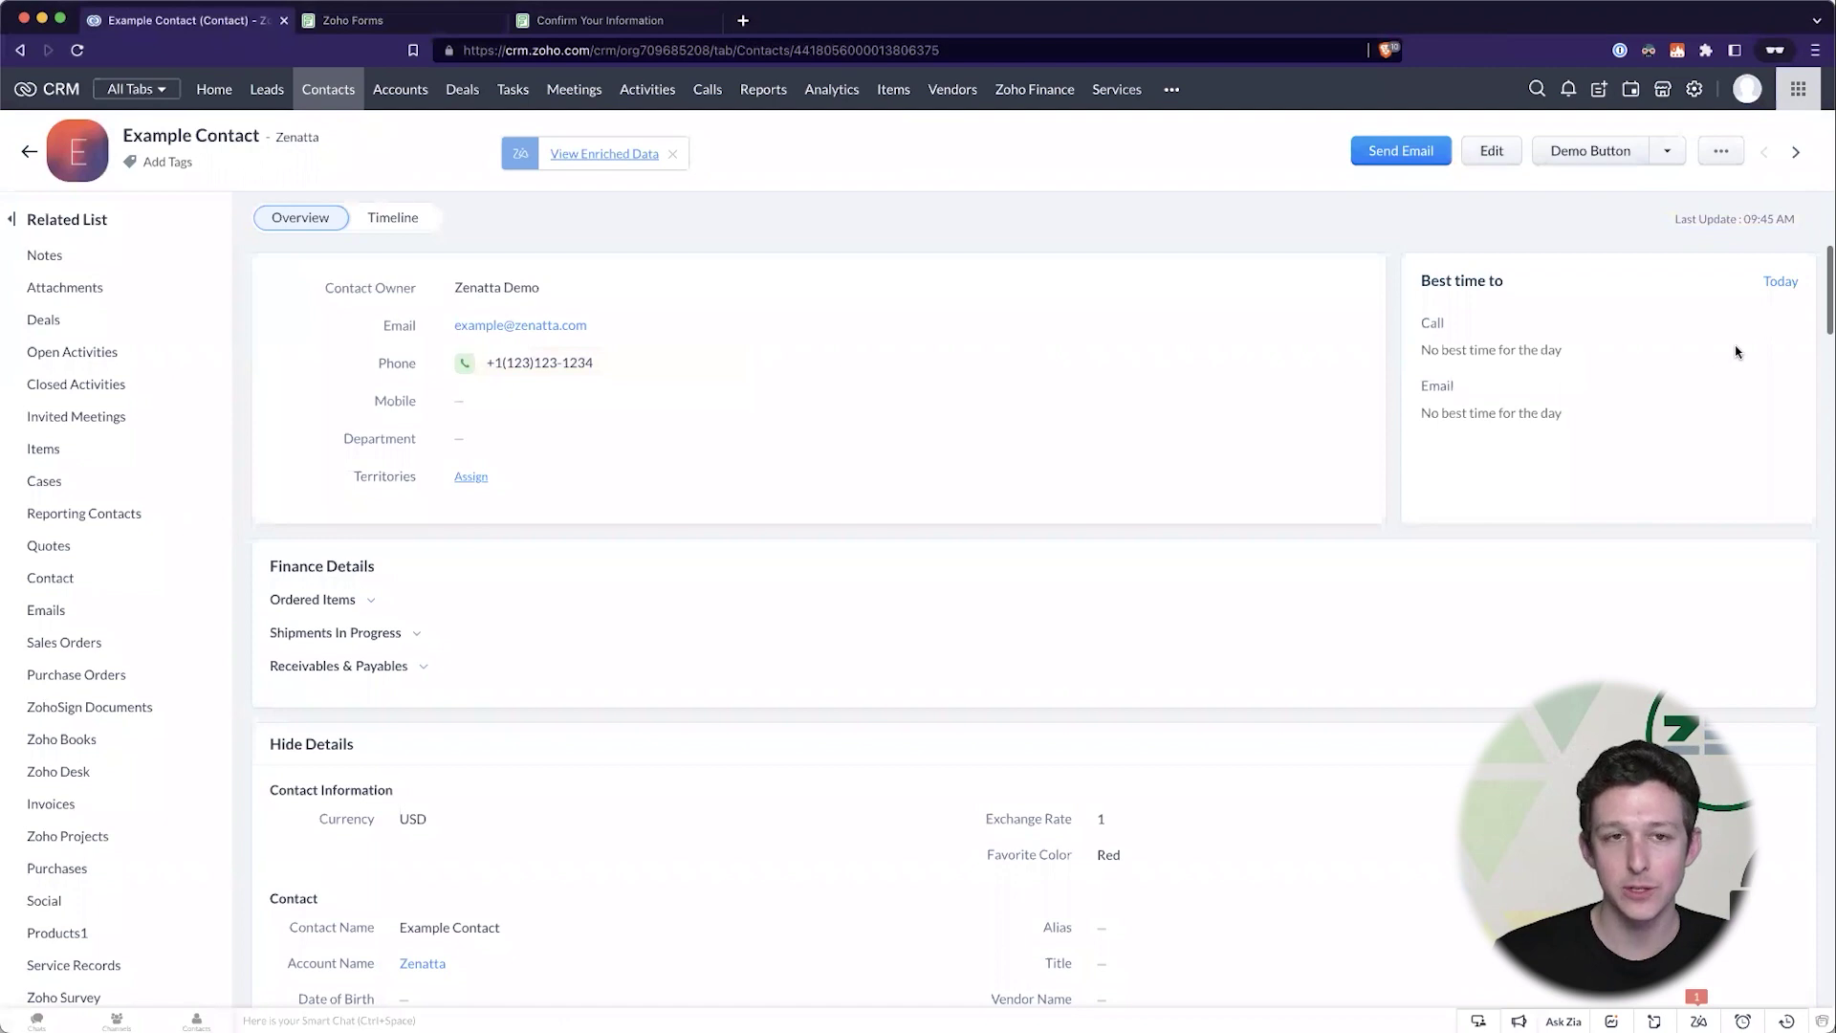
- Create a new Contacts-module email template from the Blank template
click(1692, 91)
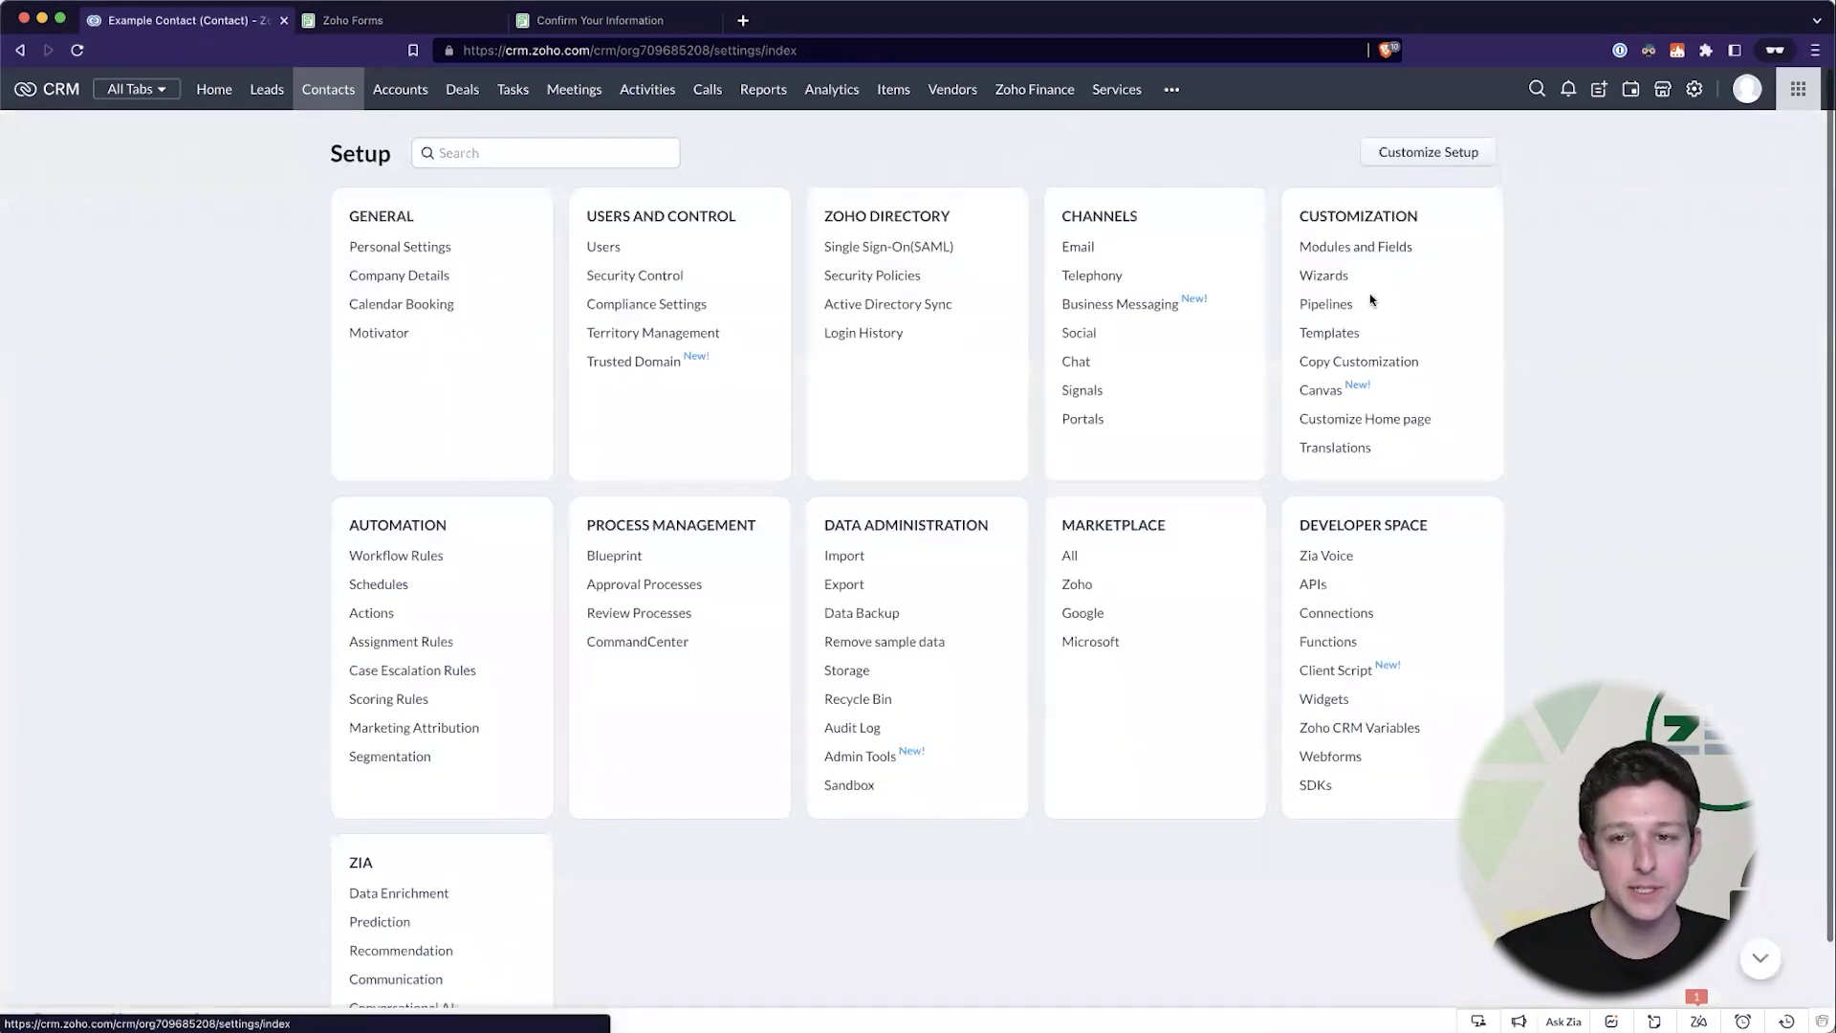
click(1338, 336)
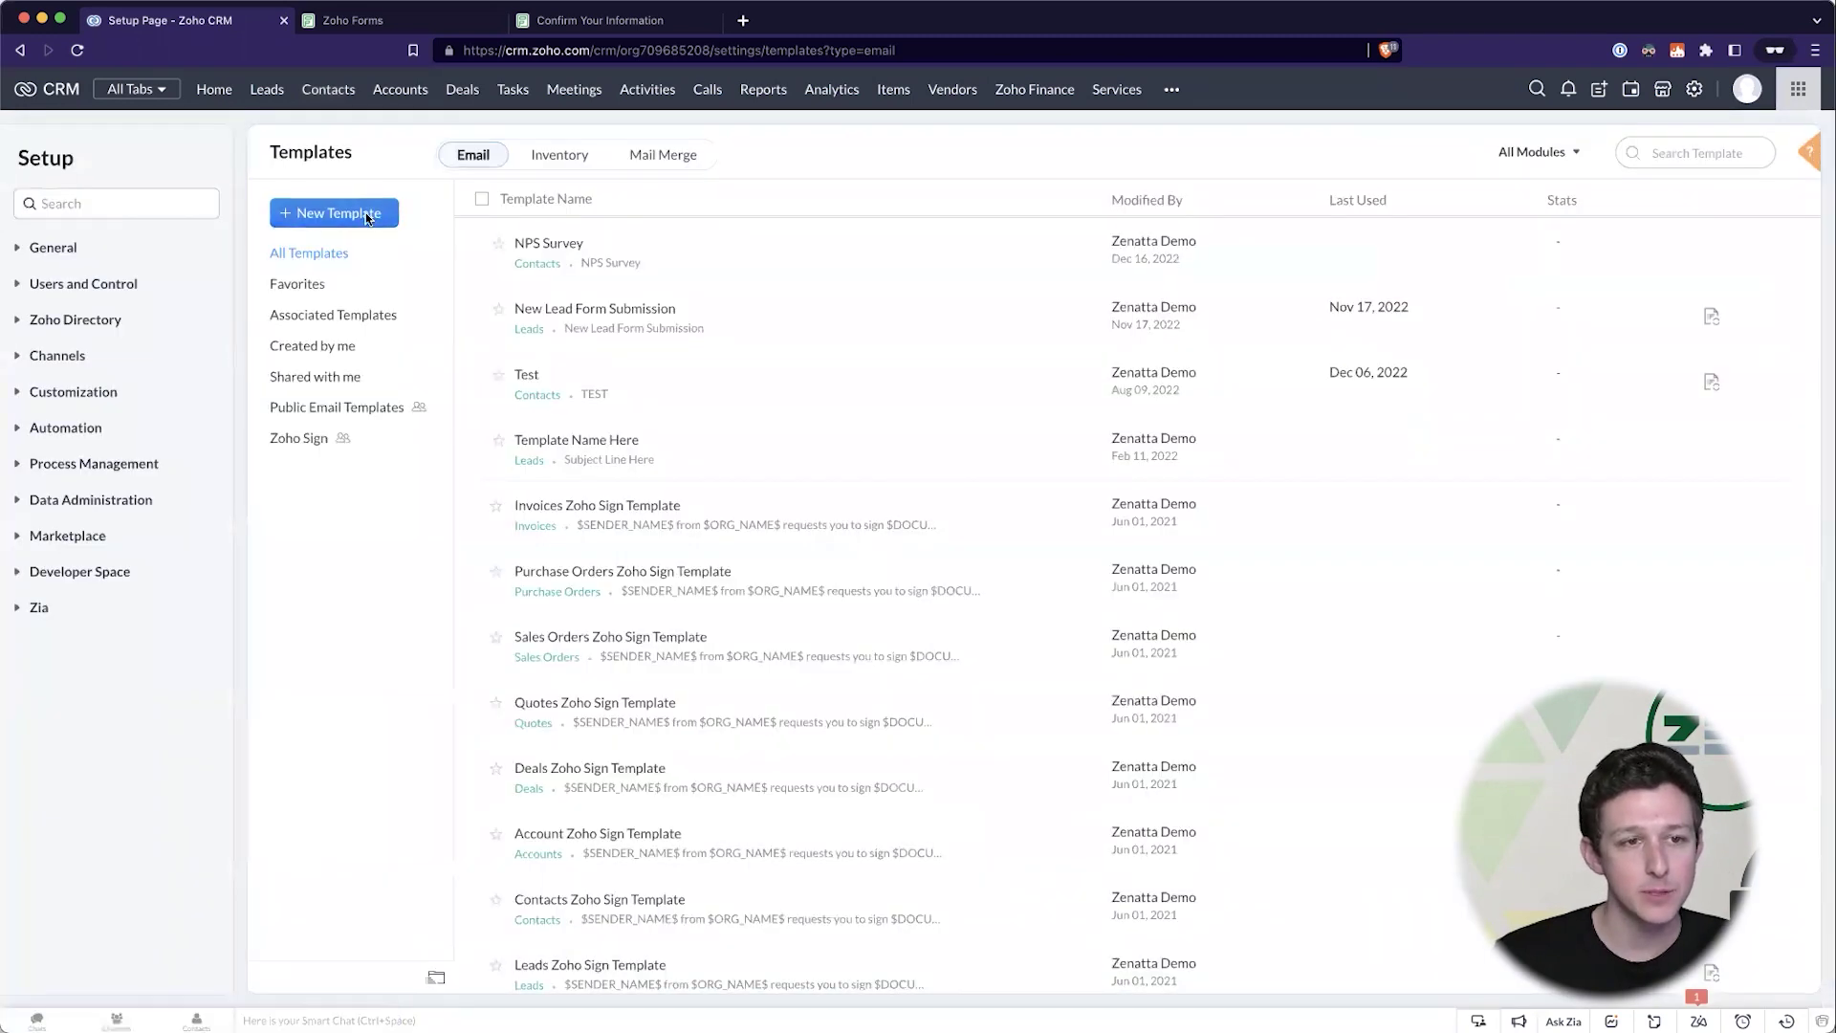
click(366, 219)
click(856, 153)
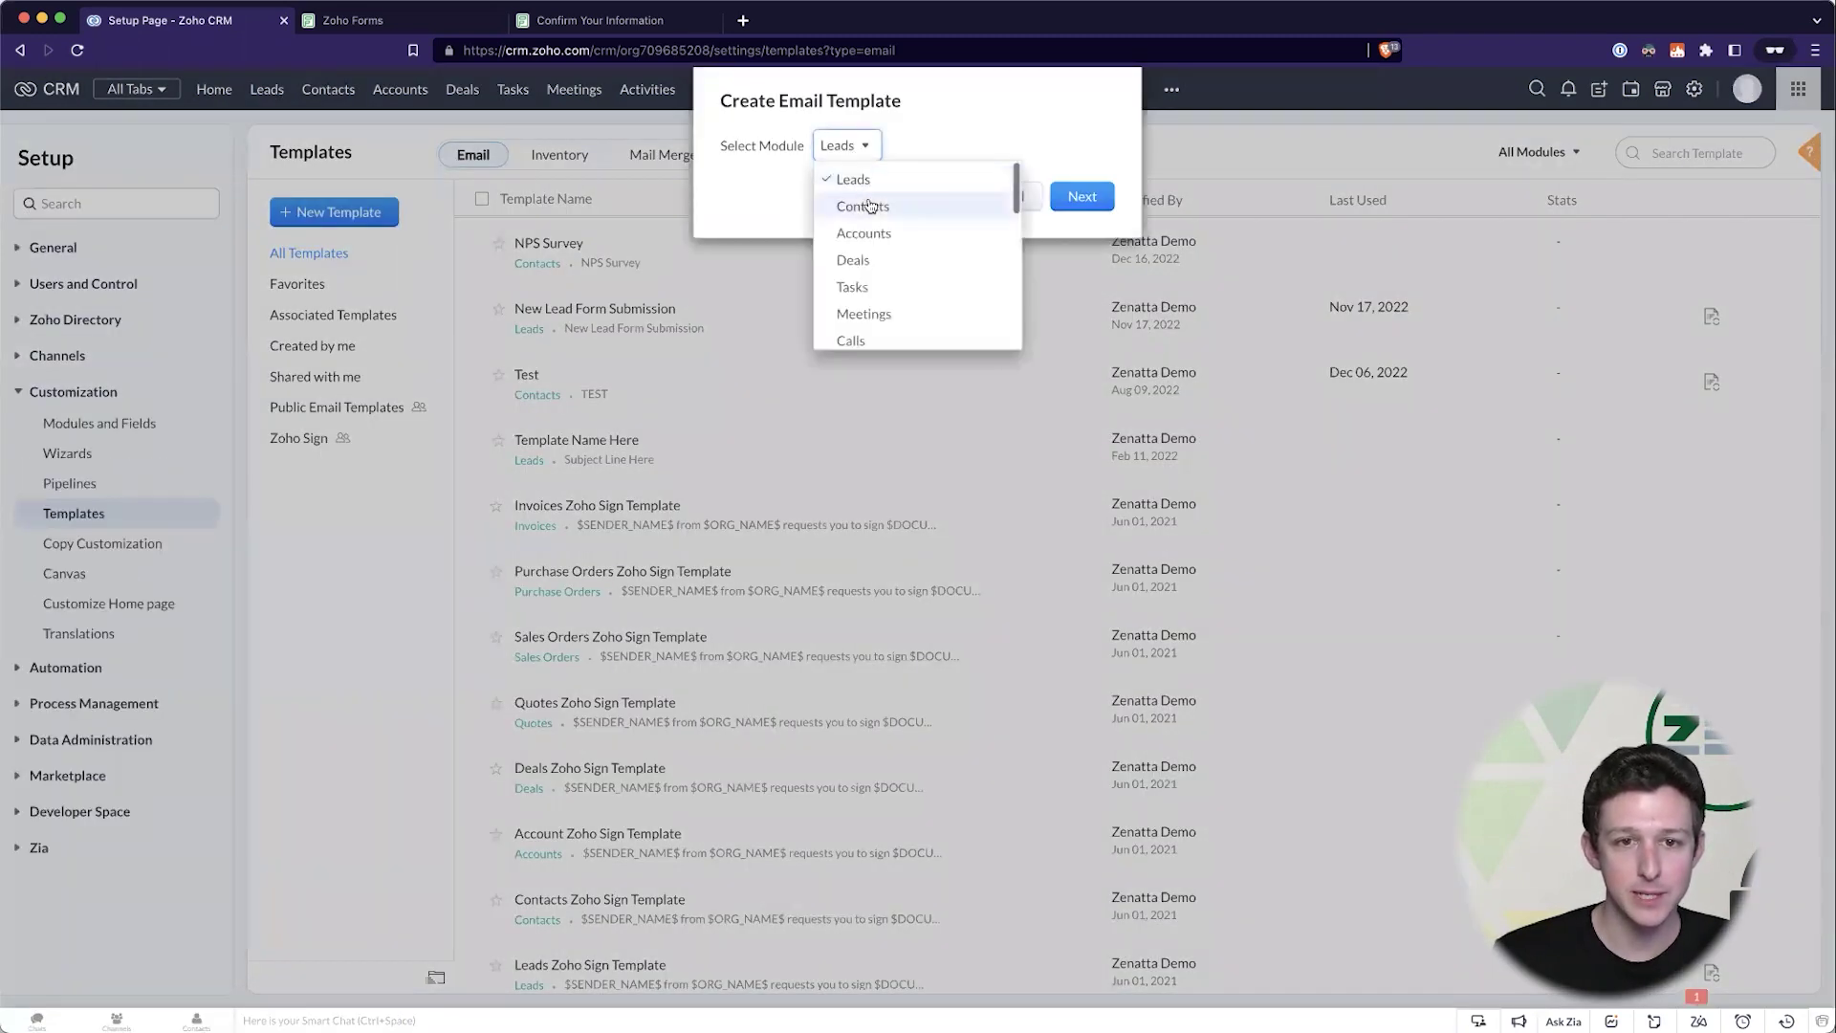
click(869, 201)
click(1081, 197)
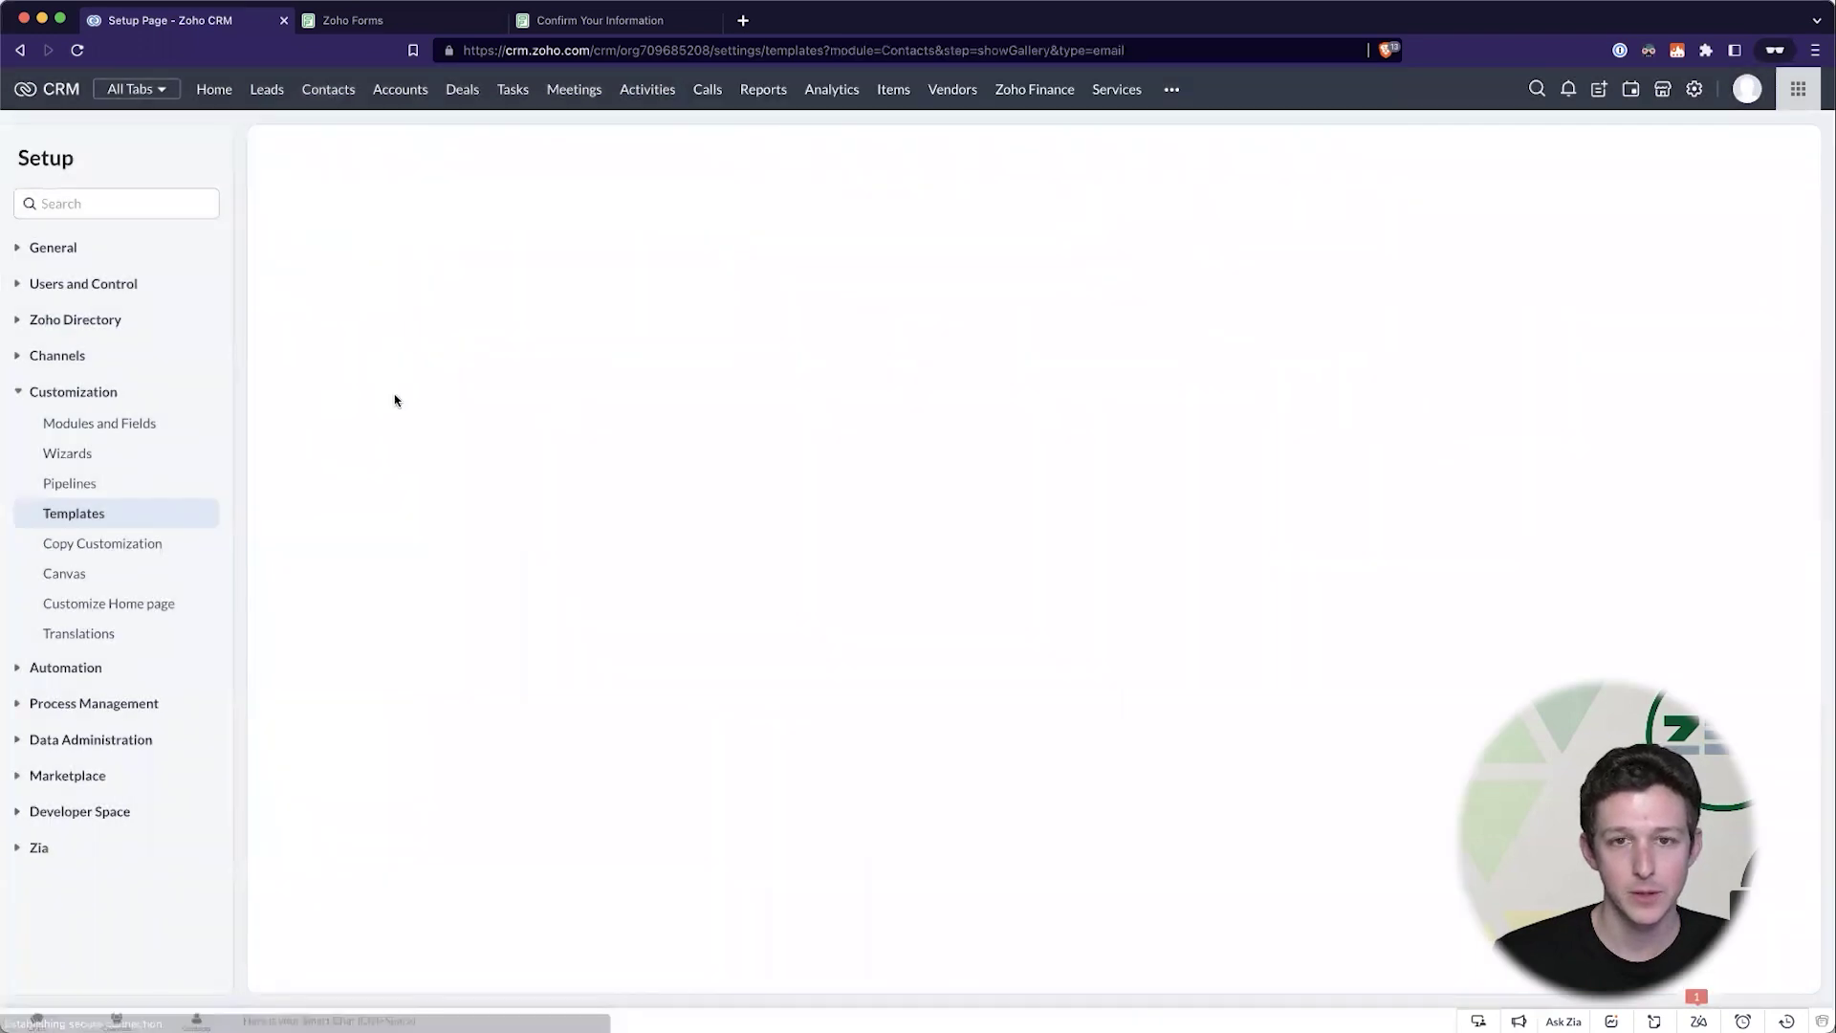
mouse_move(360, 457)
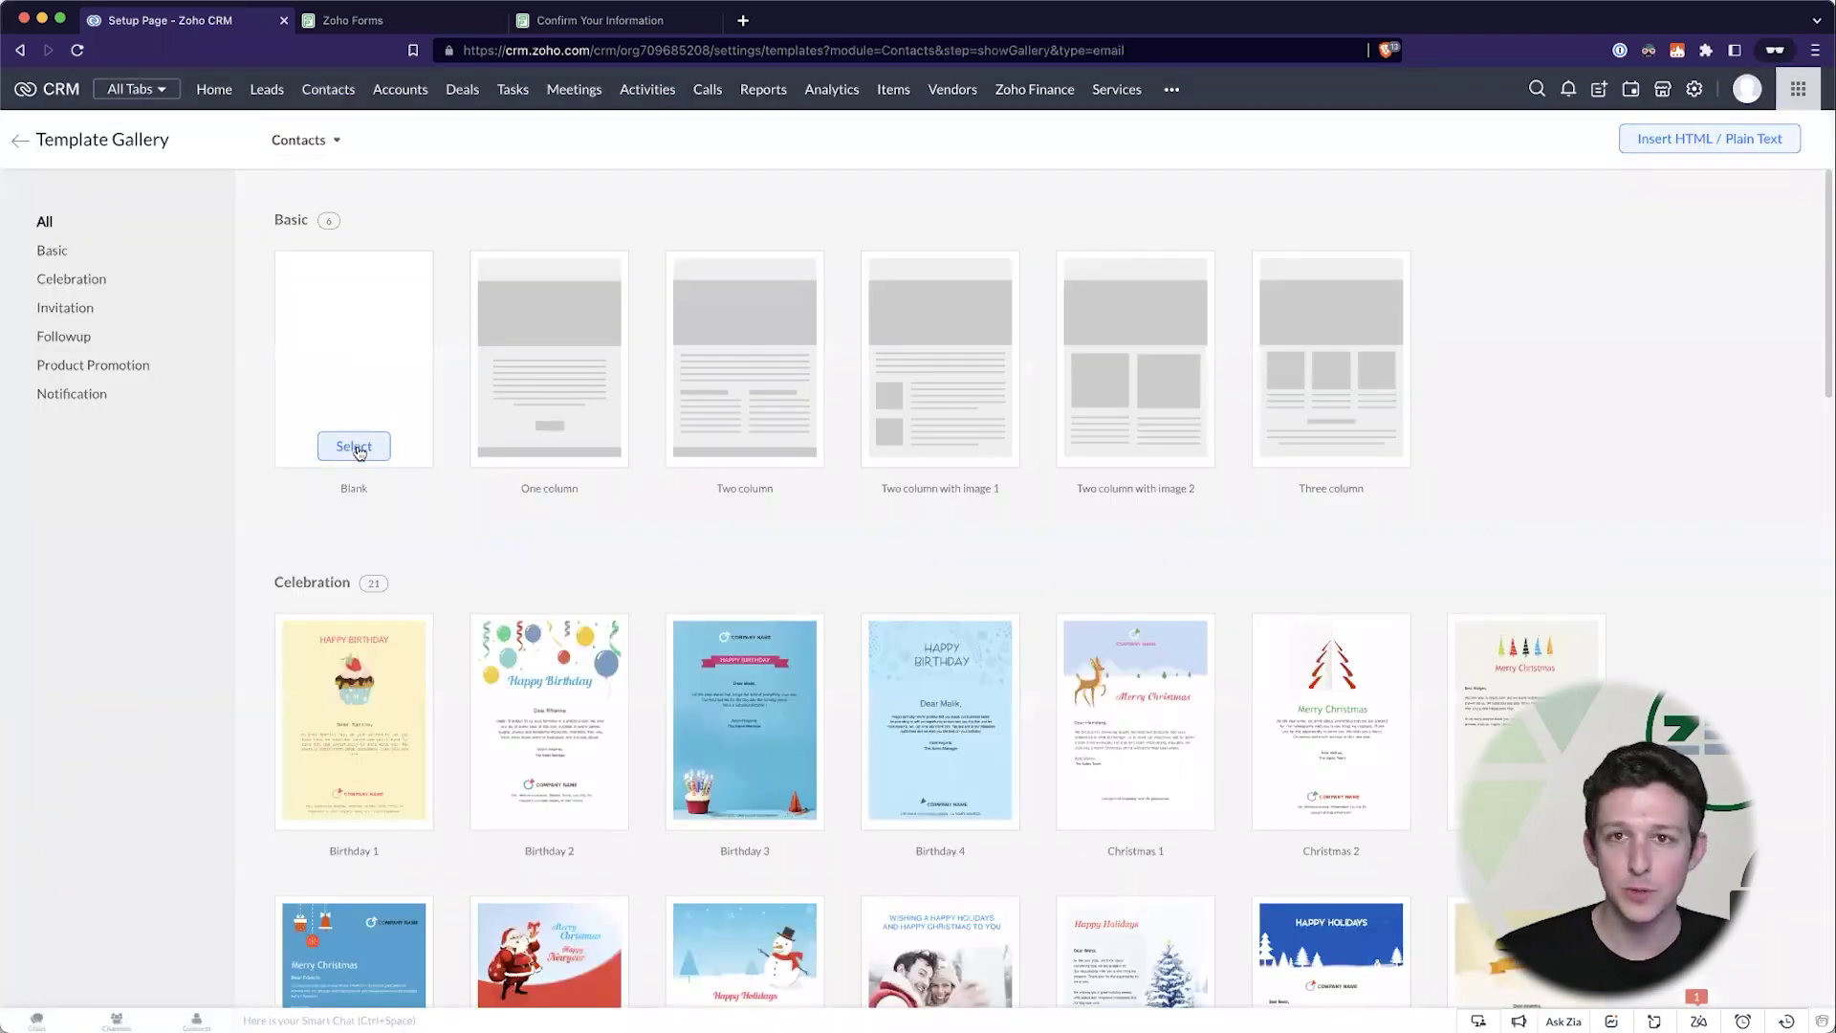
click(356, 447)
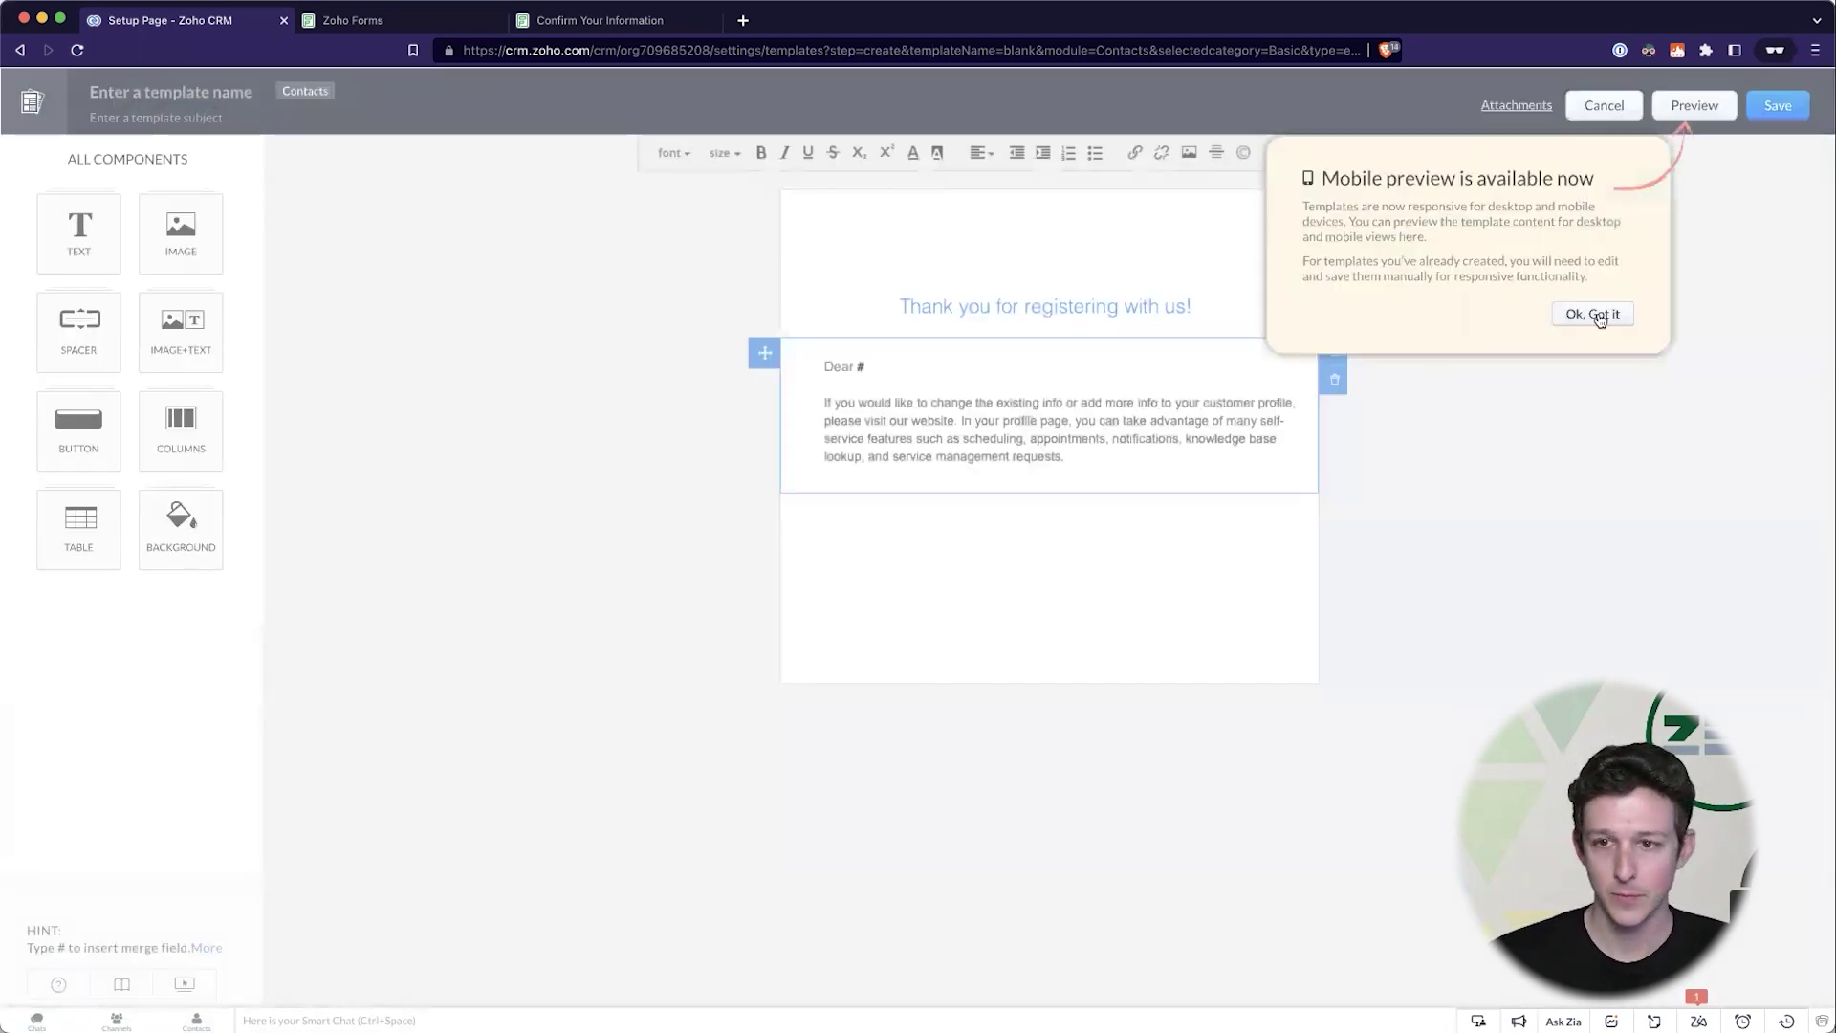
- Name the template 'Example Template' with subject 'Confirm your Favorite Color!'
click(1599, 318)
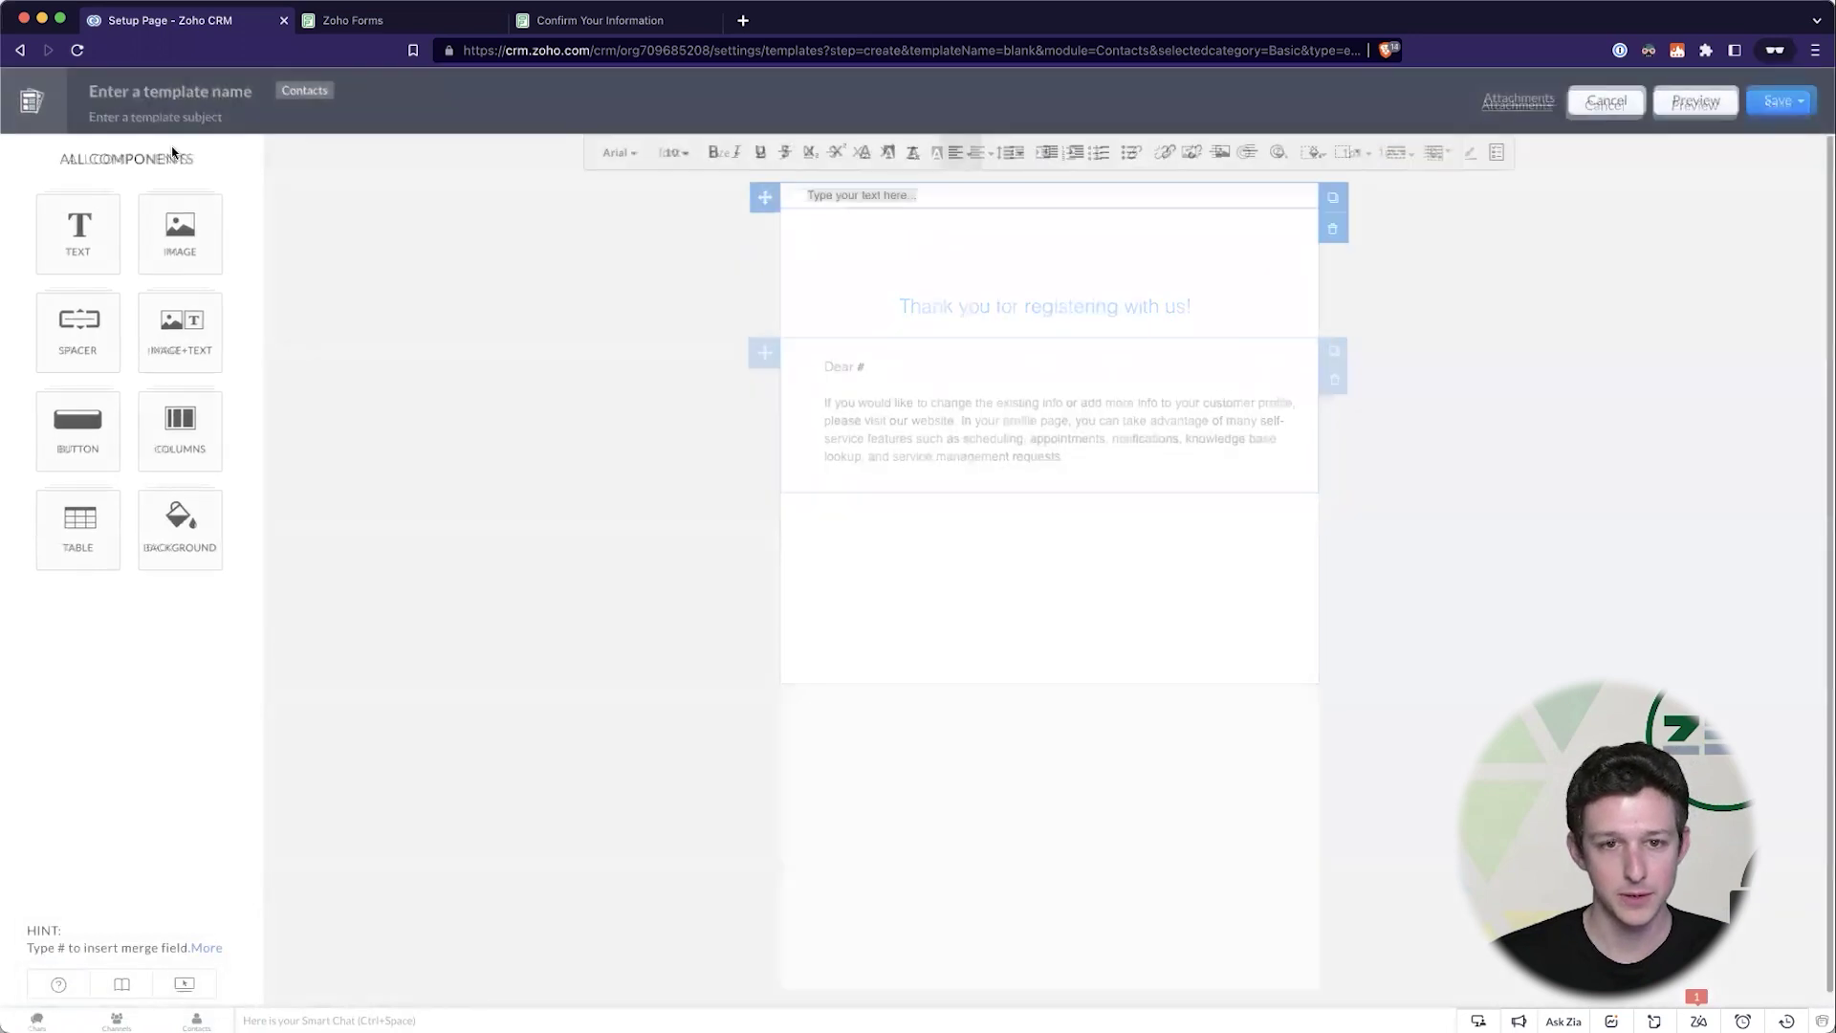
click(142, 91)
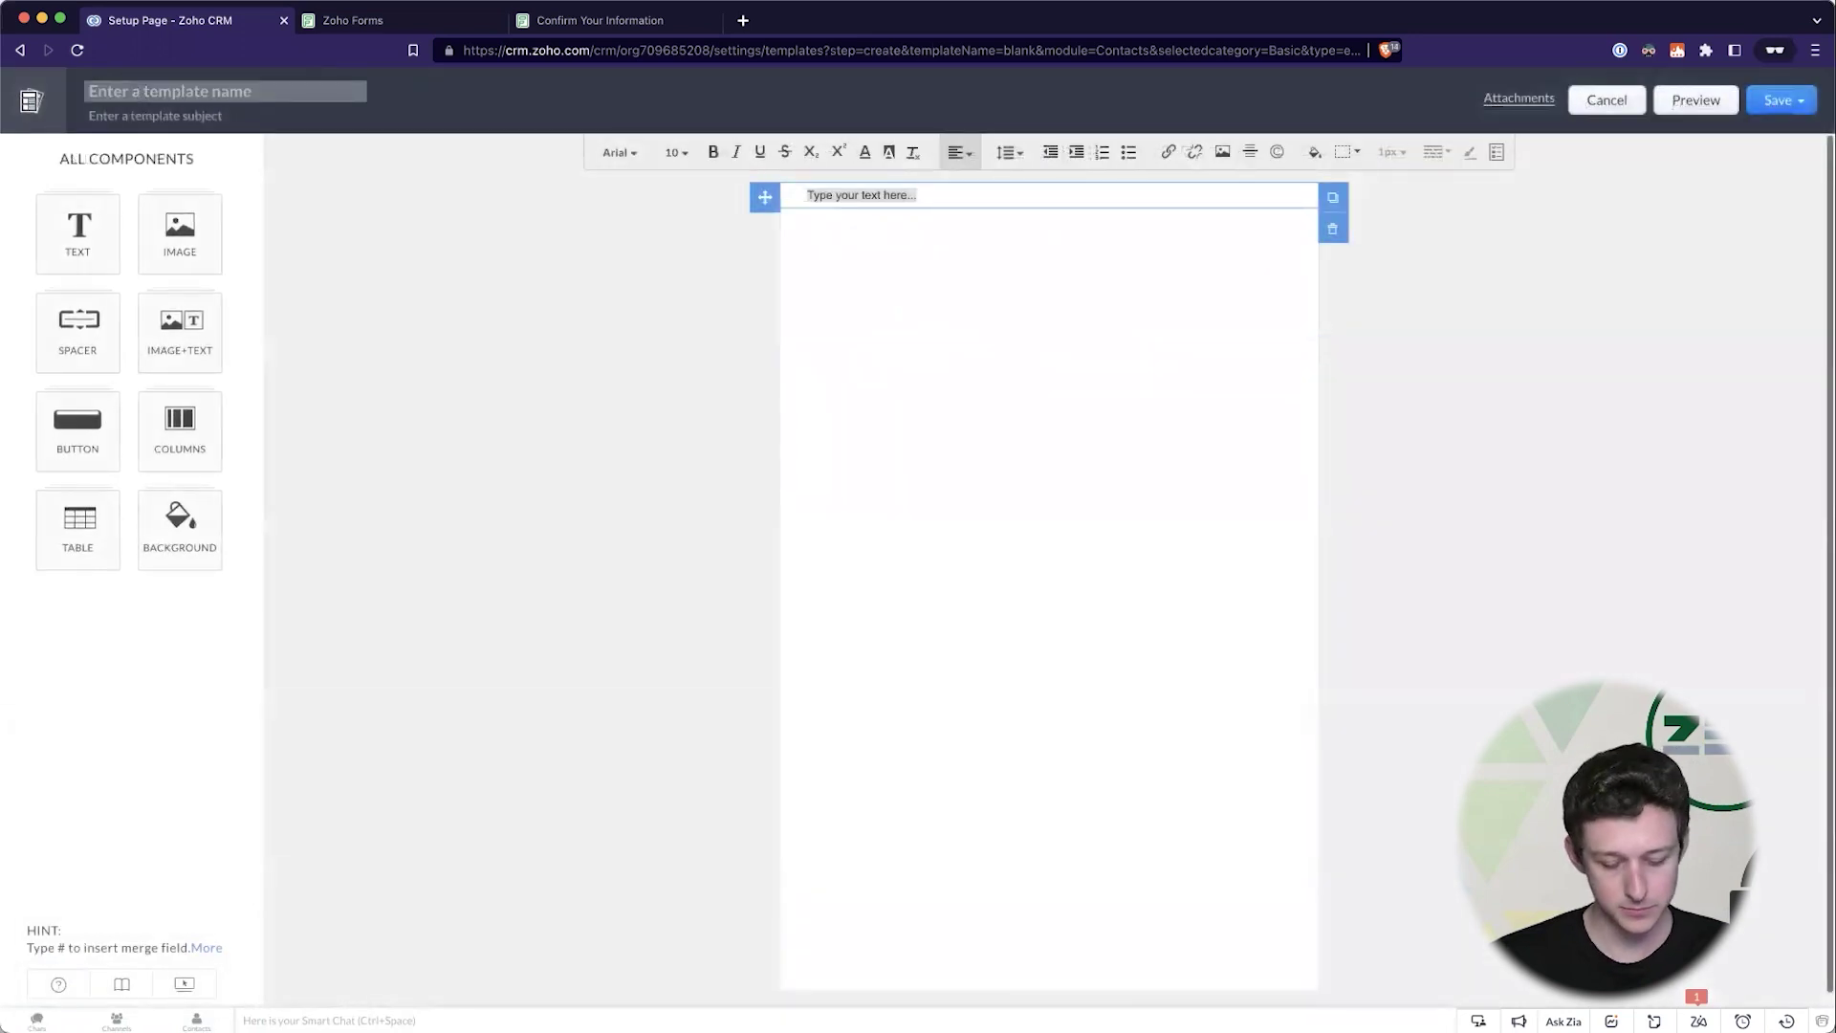
text(Example Template)
click(159, 113)
text(Confirm your Fa)
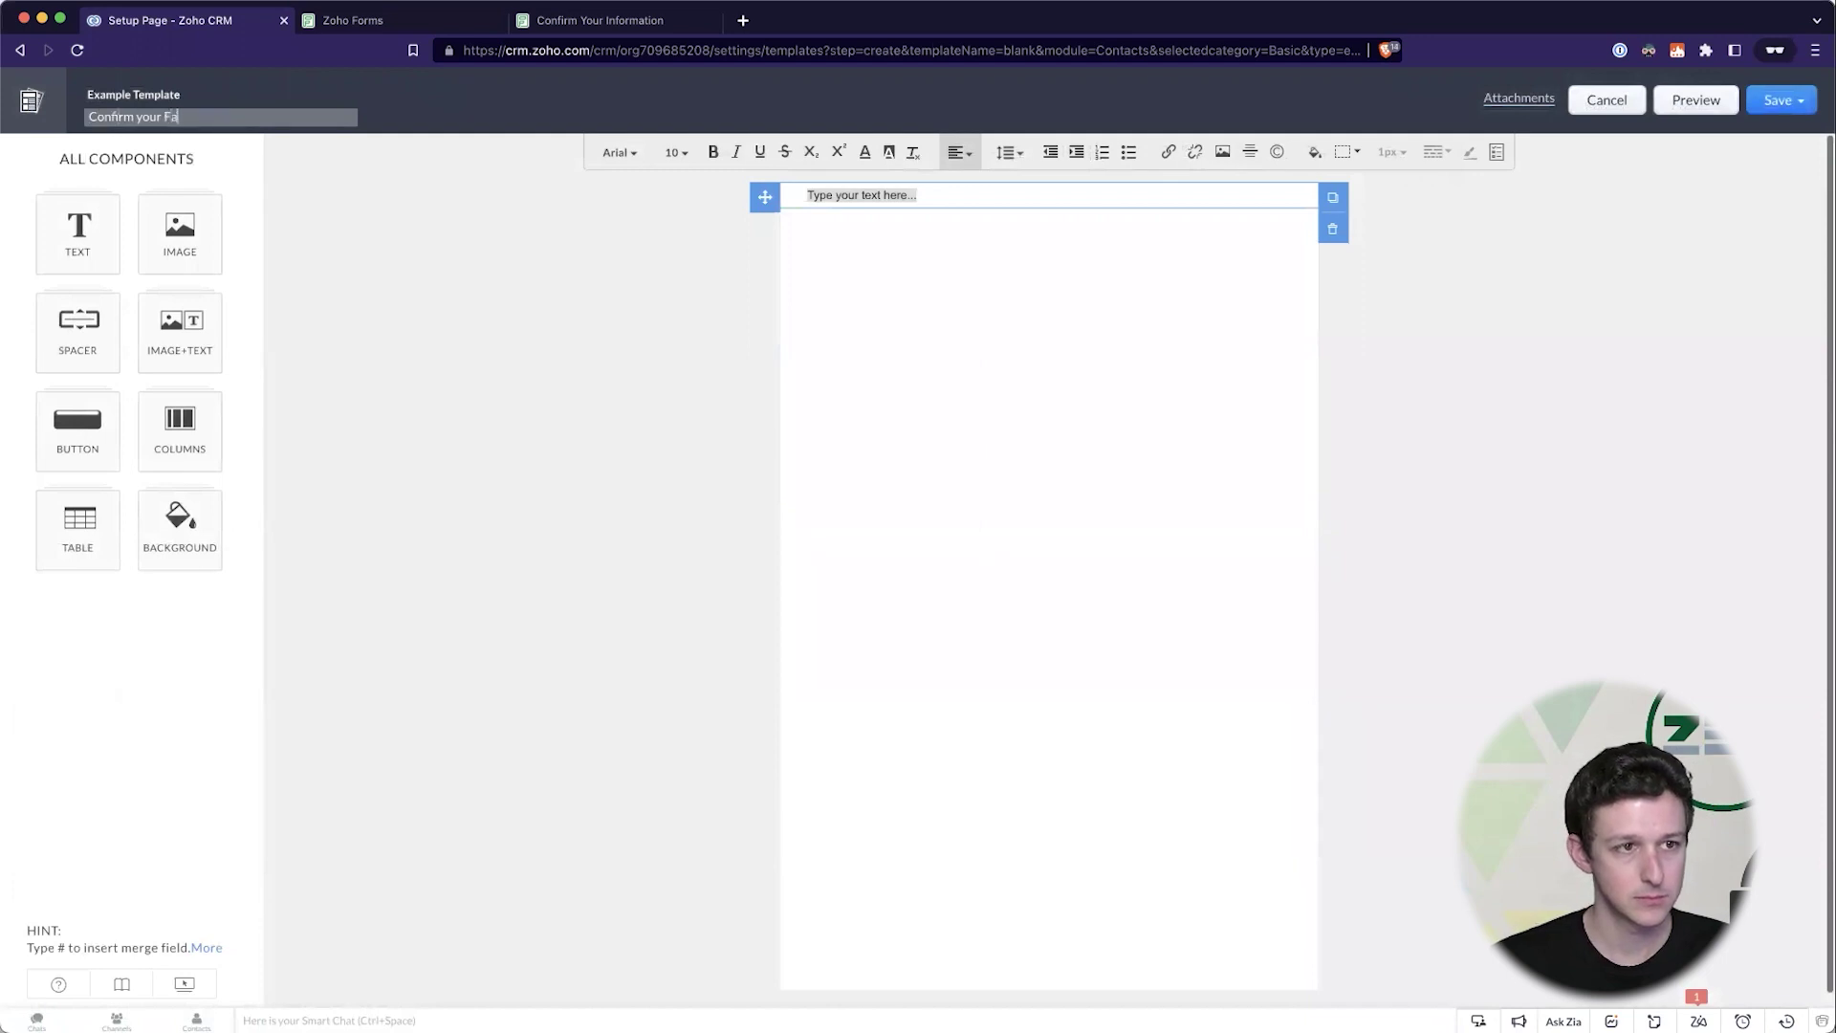
text(voriate)
key(BackSpace)
key(BackSpace)
key(BackSpace)
key(BackSpace)
key(BackSpace)
key(BackSpace)
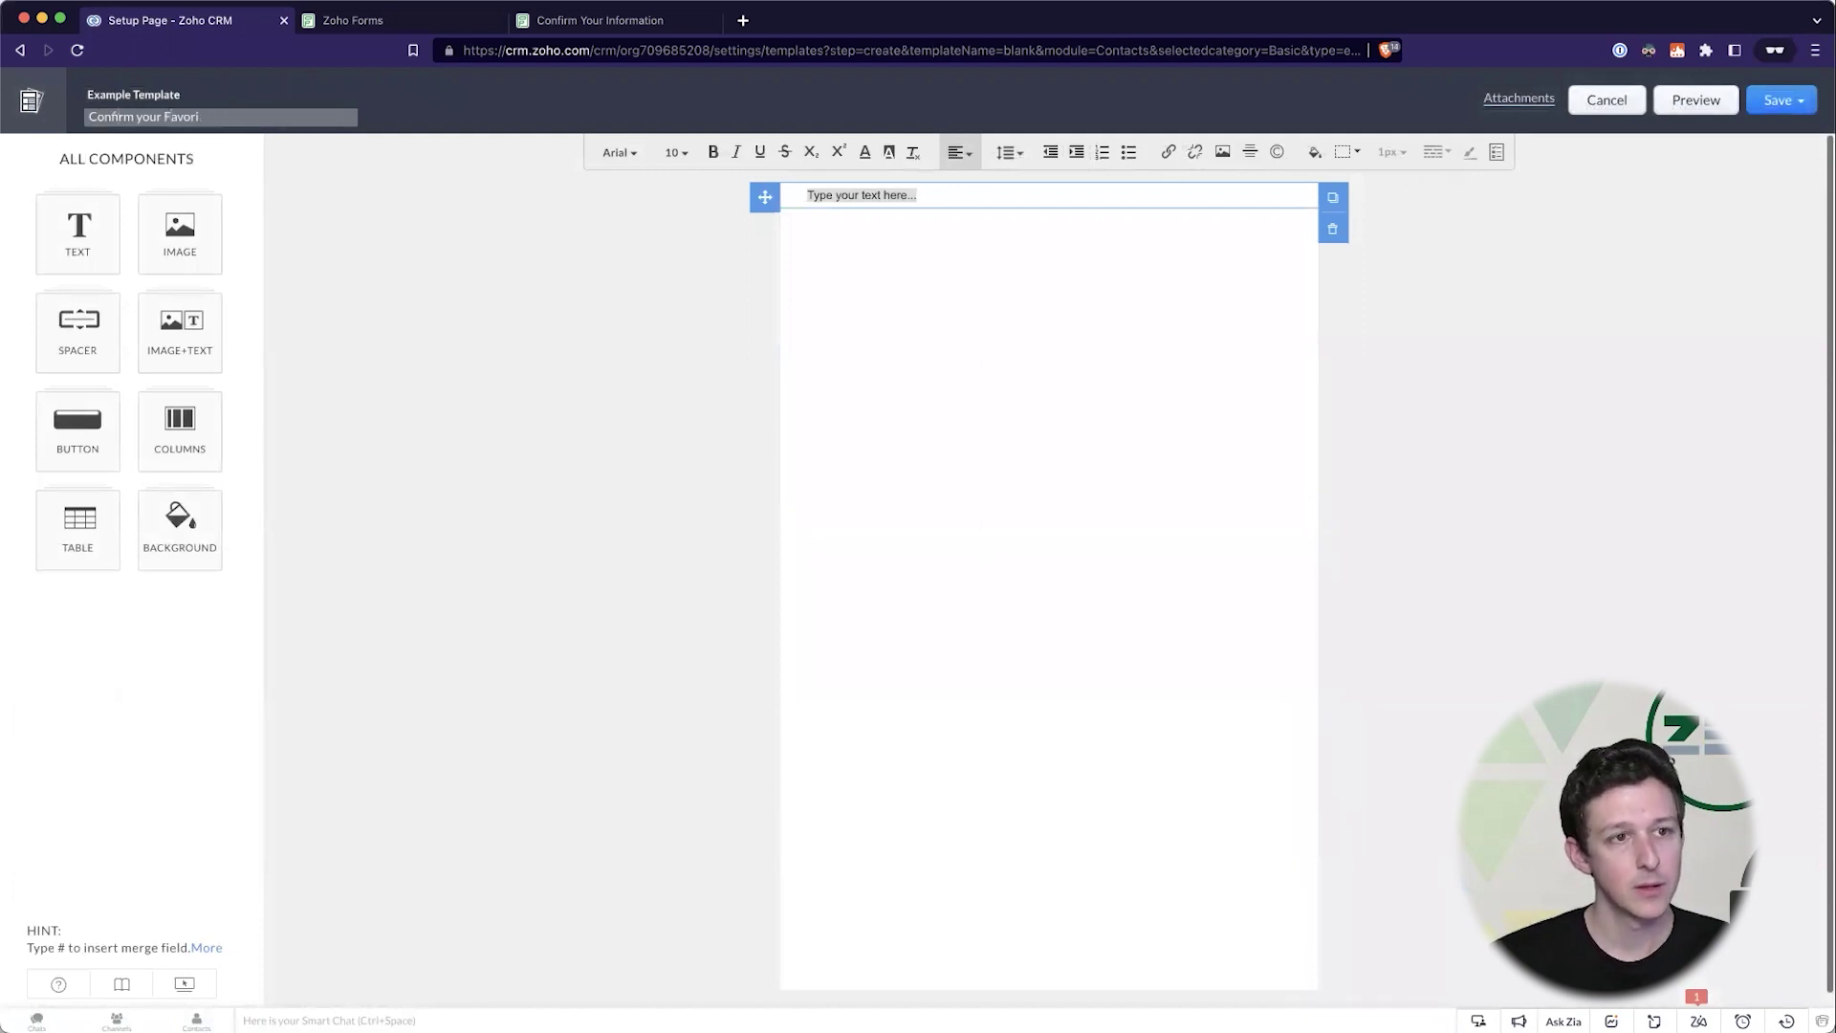
text(te)
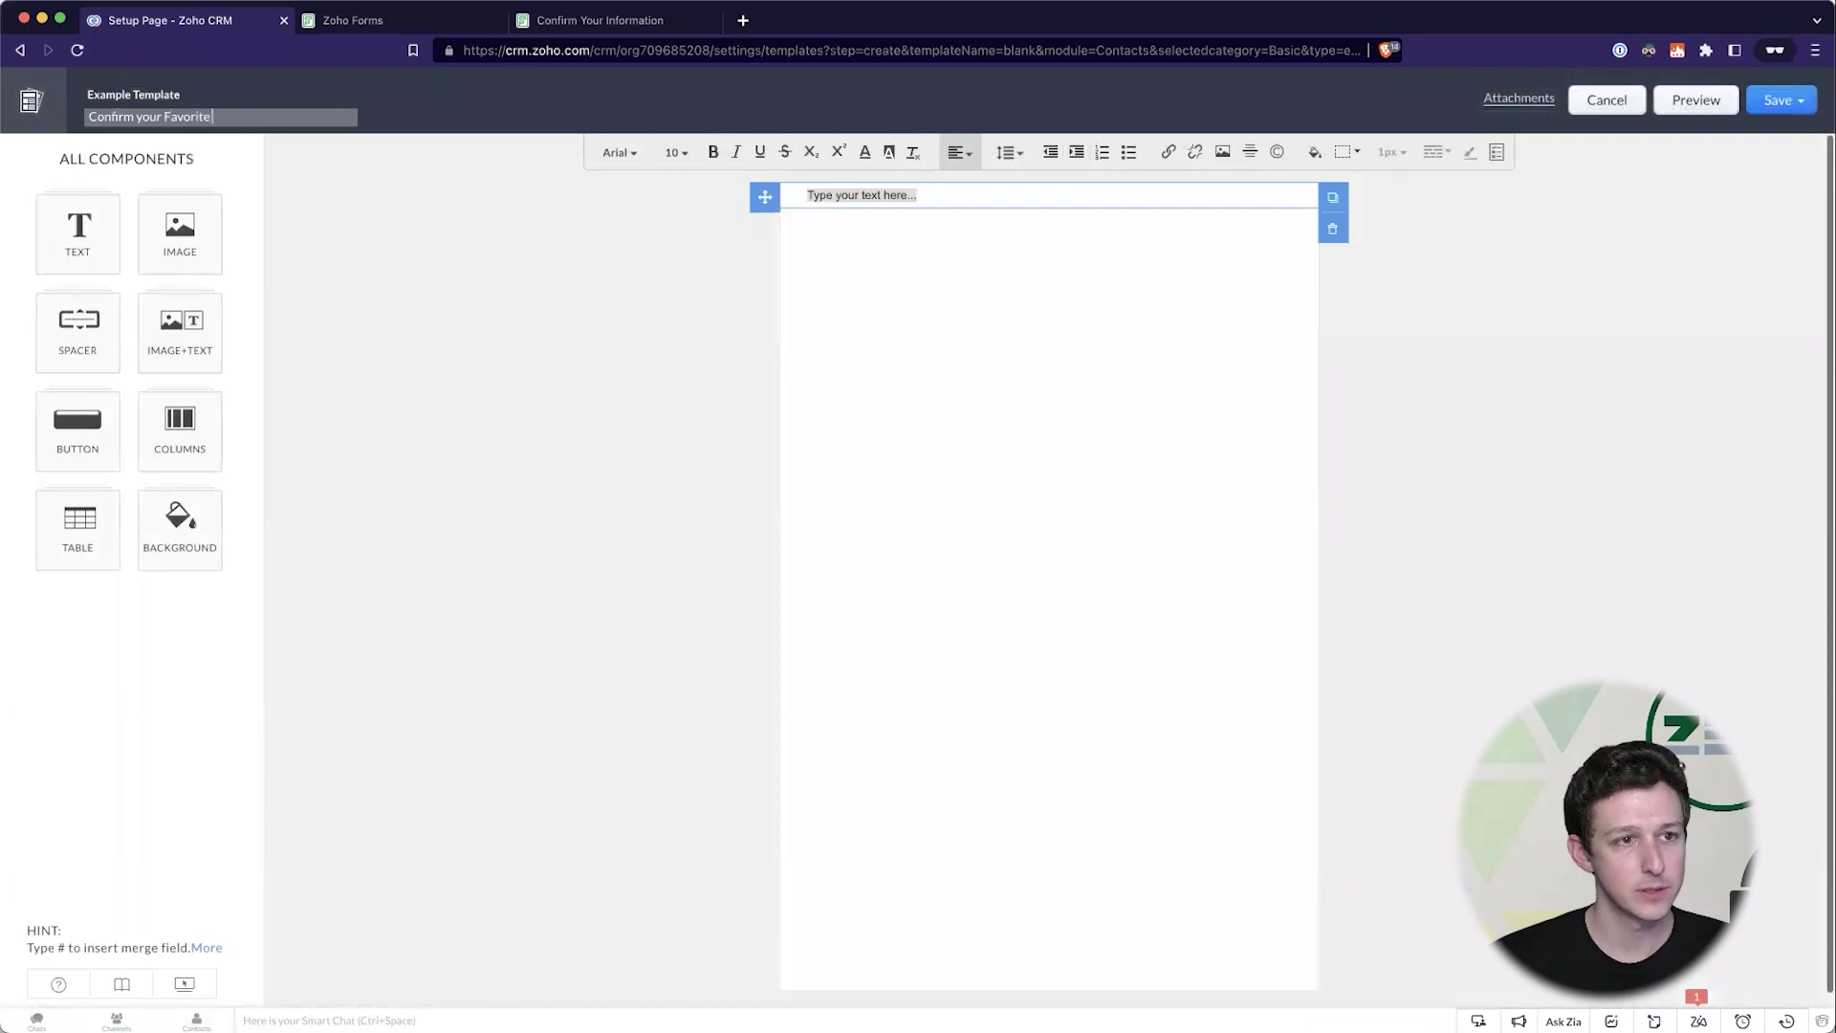
text( Color!)
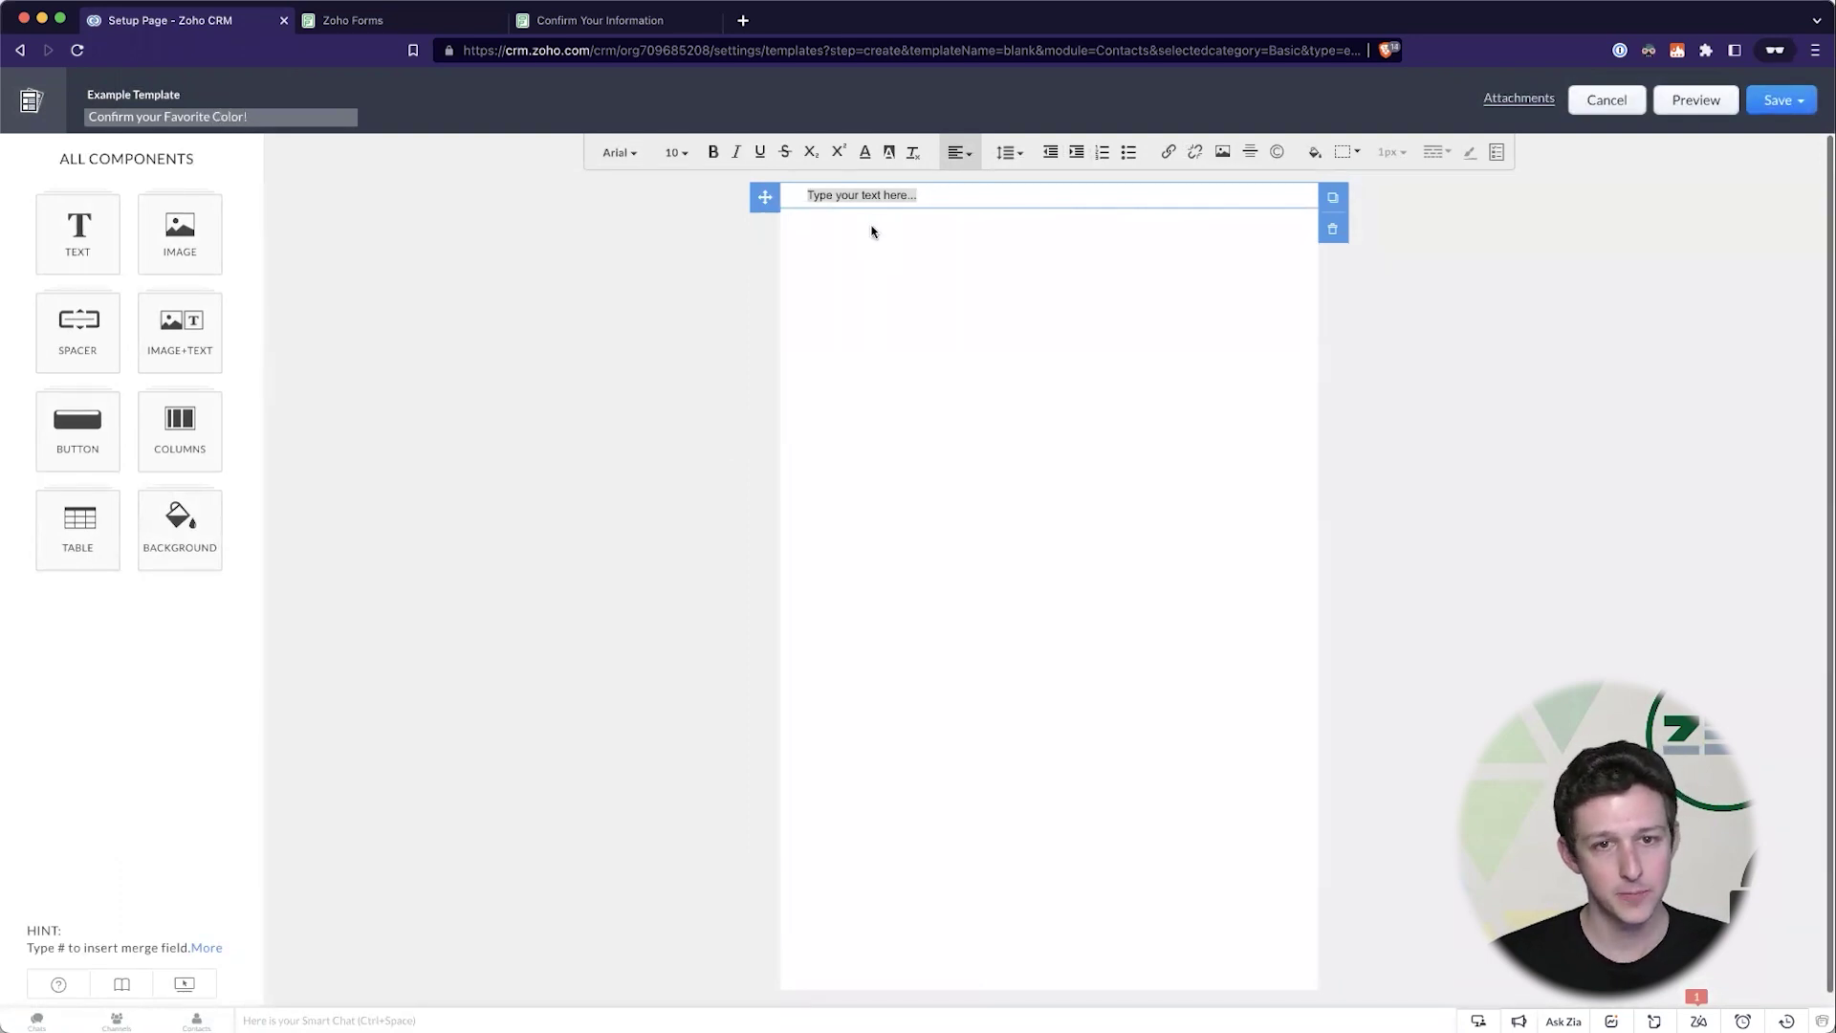
- Replace the body with a request to confirm the favorite color, then paste the form link below
click(869, 229)
key(super+a)
text(P)
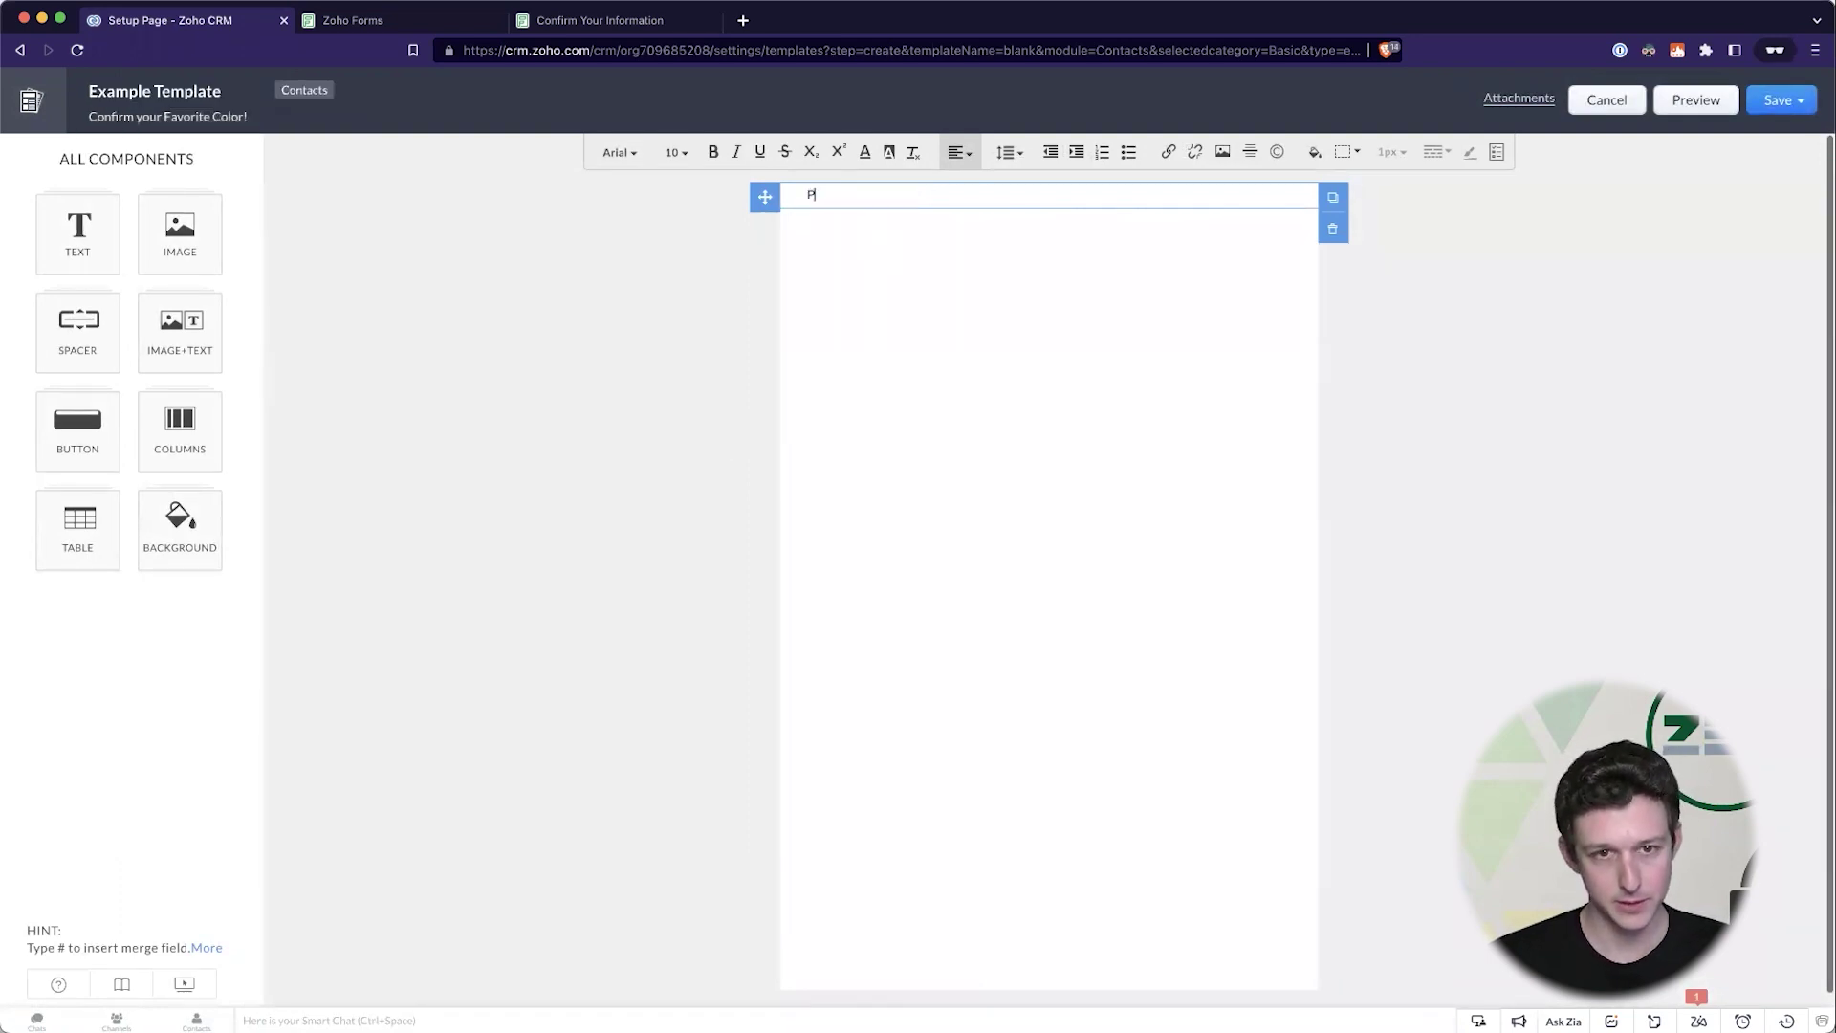
text(lease confirm your favoritate co)
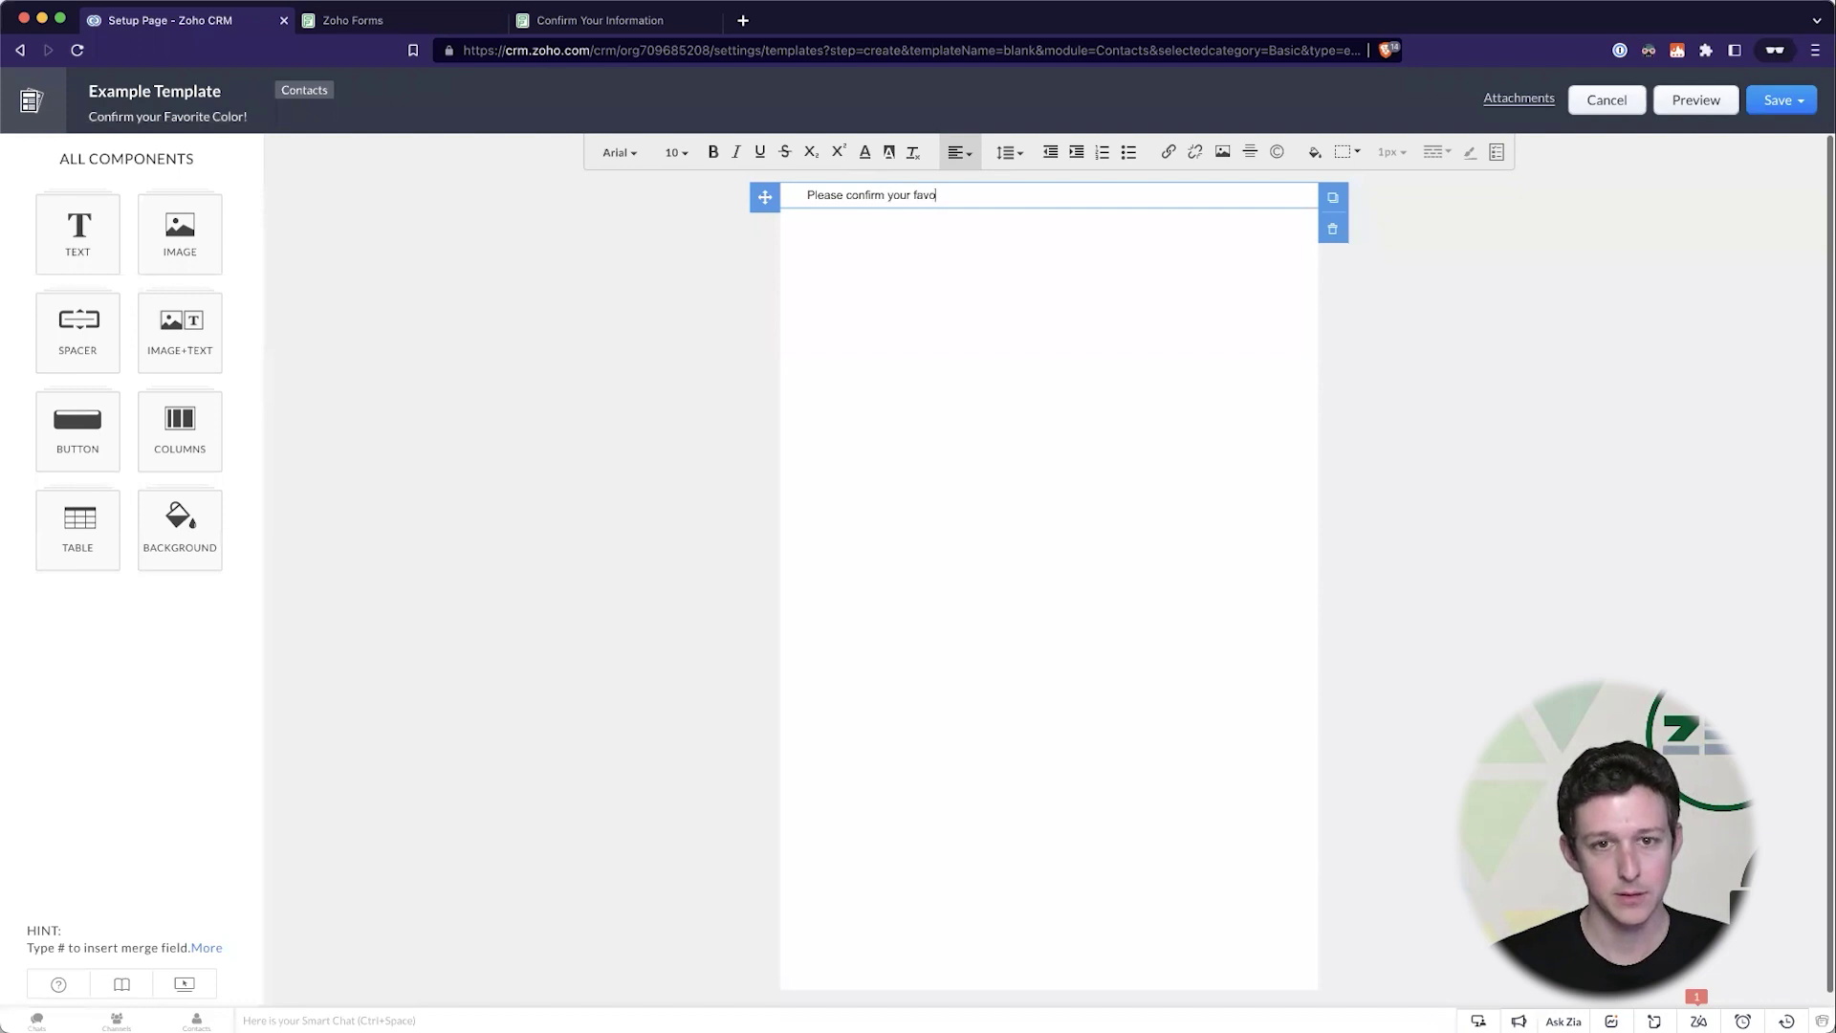
key(BackSpace)
key(BackSpace)
key(BackSpace)
key(BackSpace)
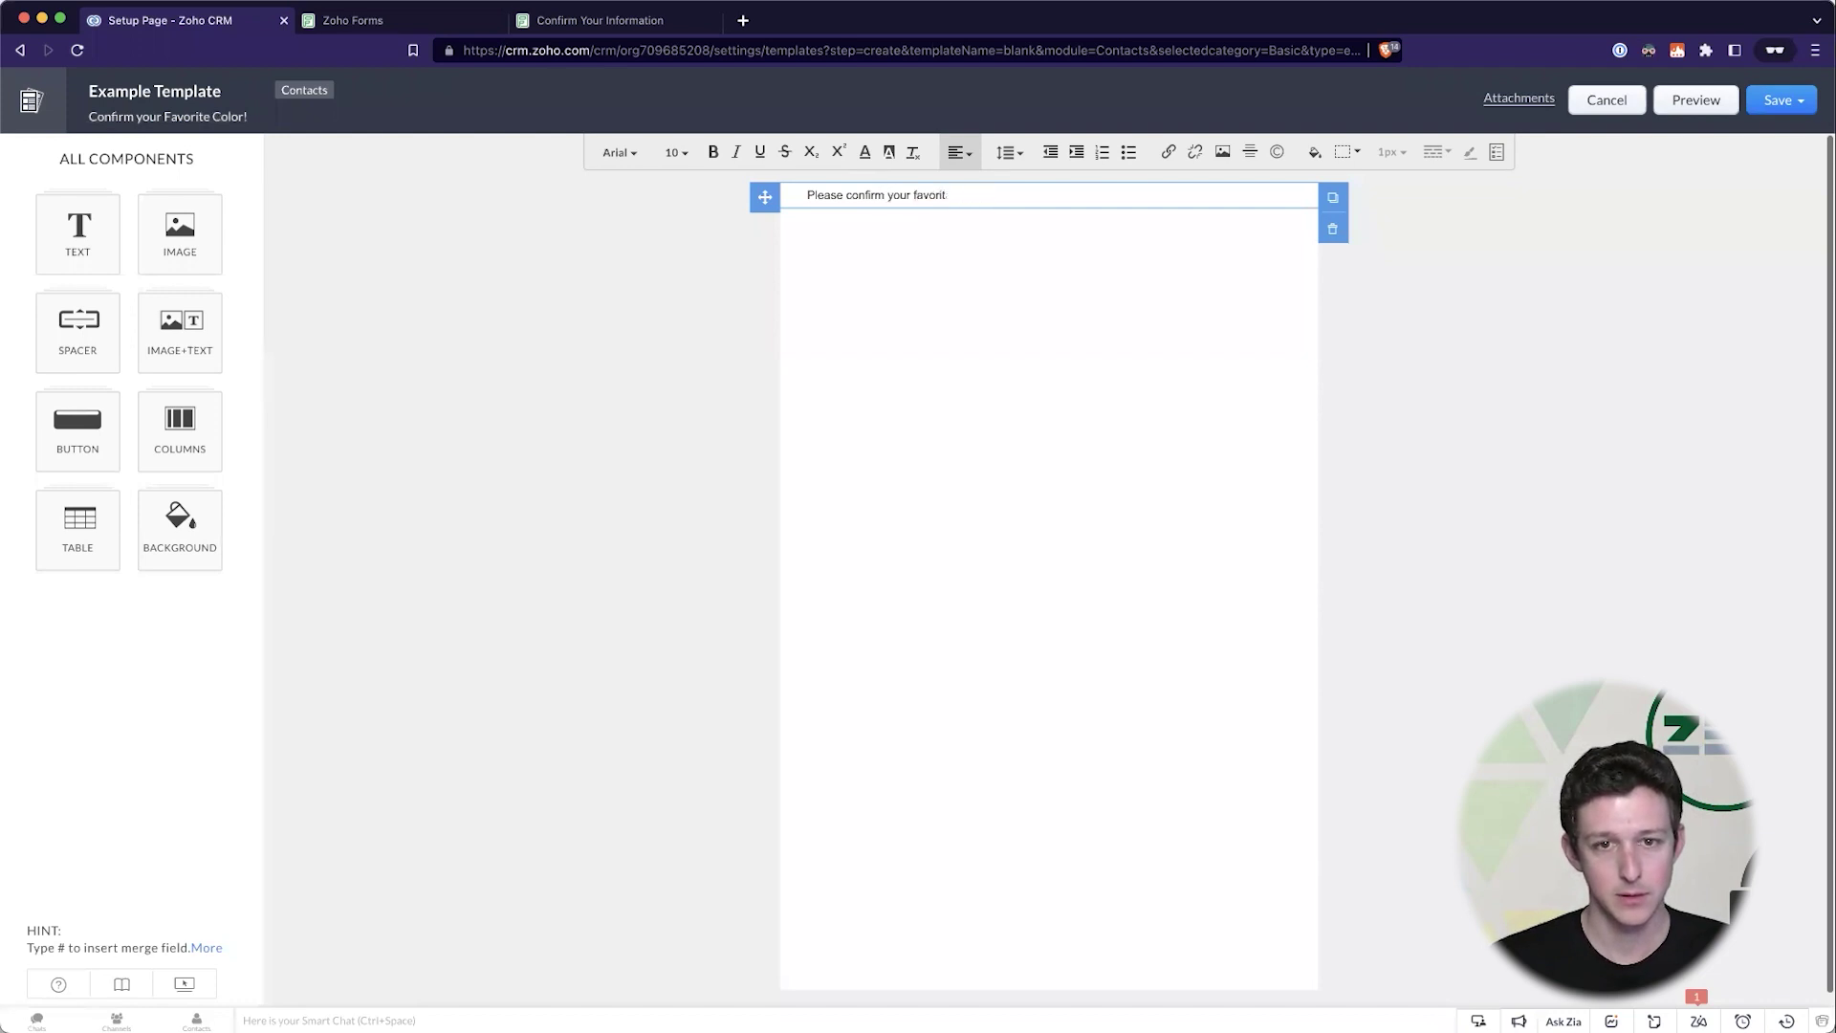
text(e color for you)
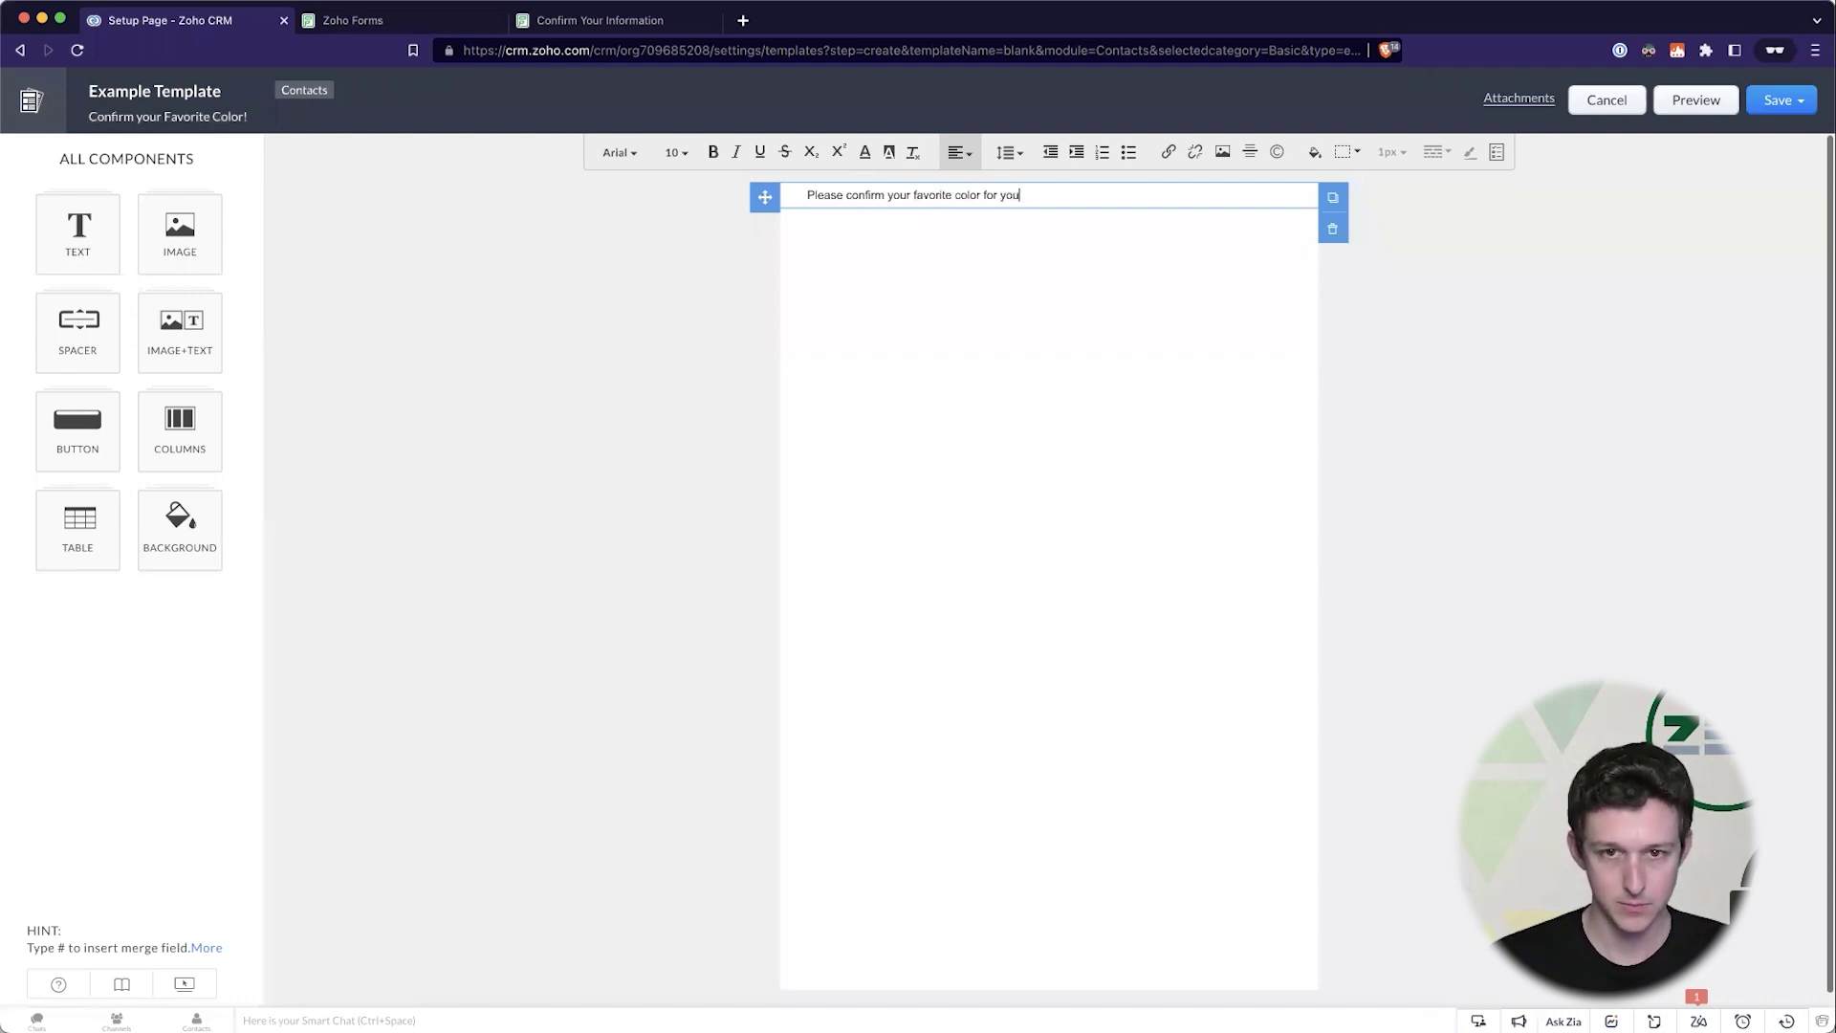
key(BackSpace)
key(BackSpace)
key(BackSpace)
key(BackSpace)
text(us :^))
key(Return)
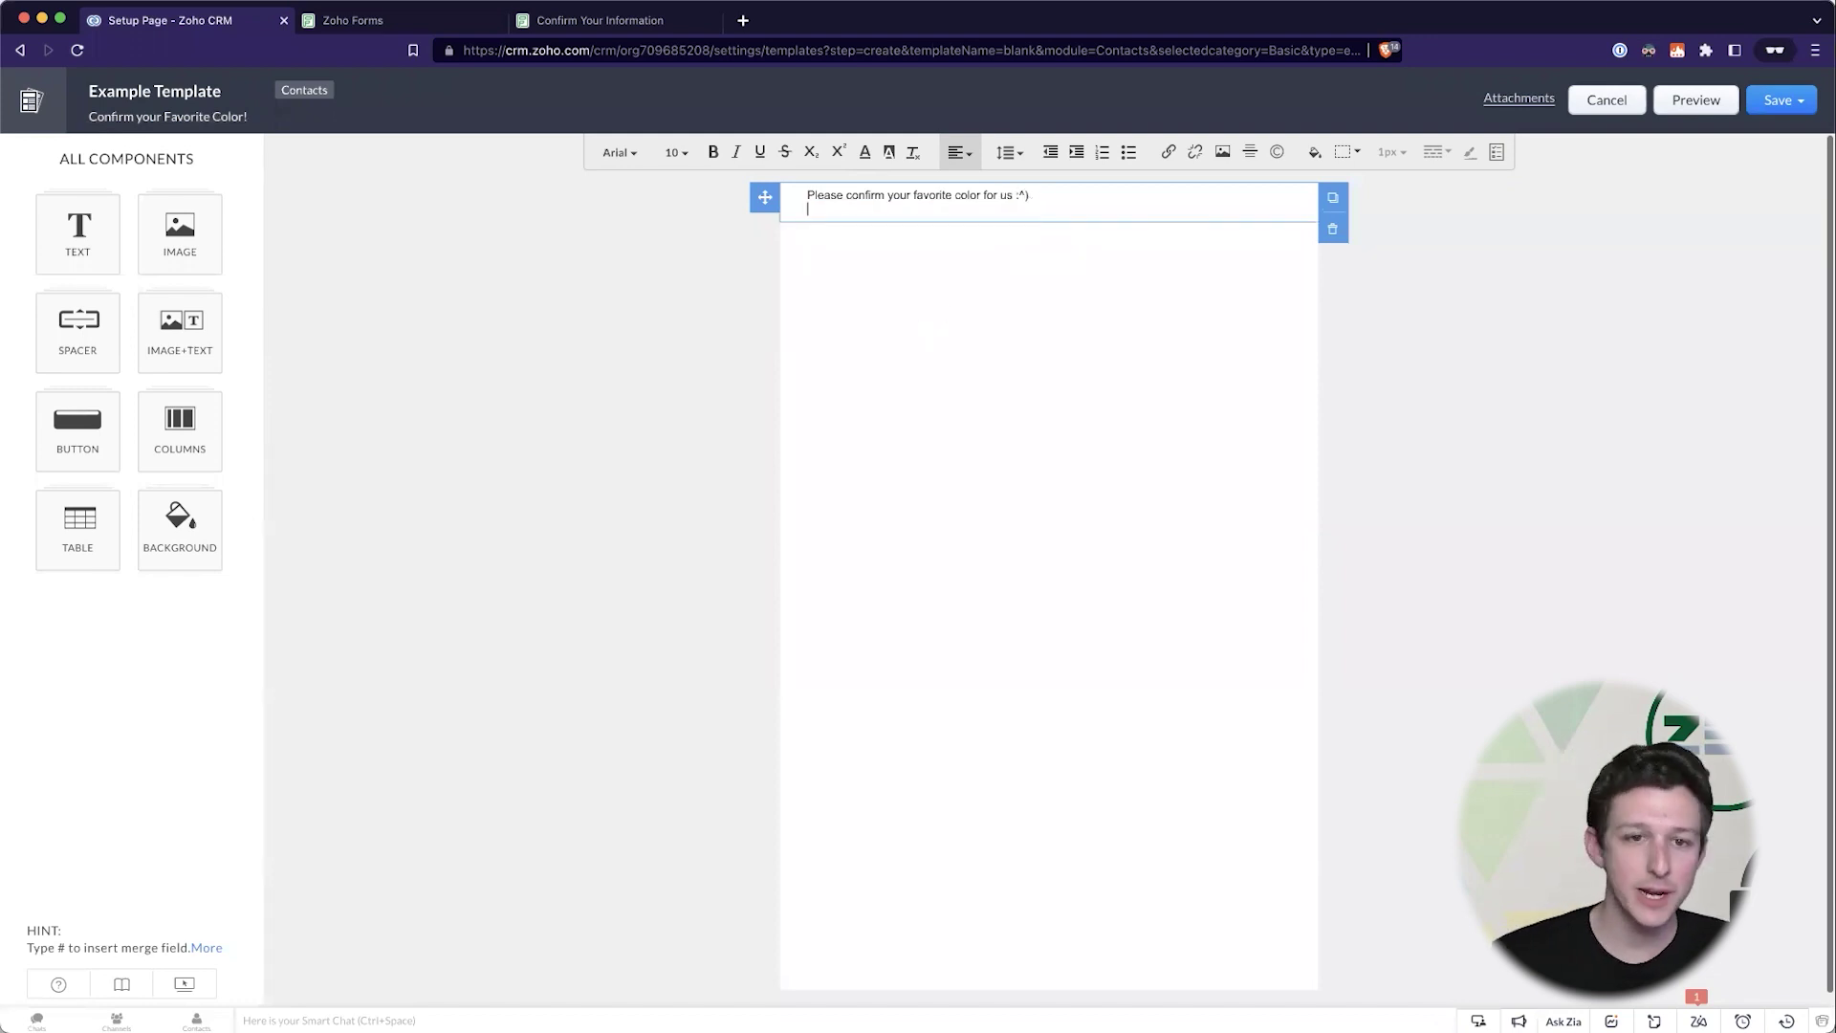
key(Return)
key(Return)
key(Return)
key(Return)
text(https://forms.zohopublic.com/demo3zenatta/form/ConfirmYourInterest/formperma/mtJcrpXcgU3__sCR8dNTum5aU5SbDCssOpVOLa8hPqk)
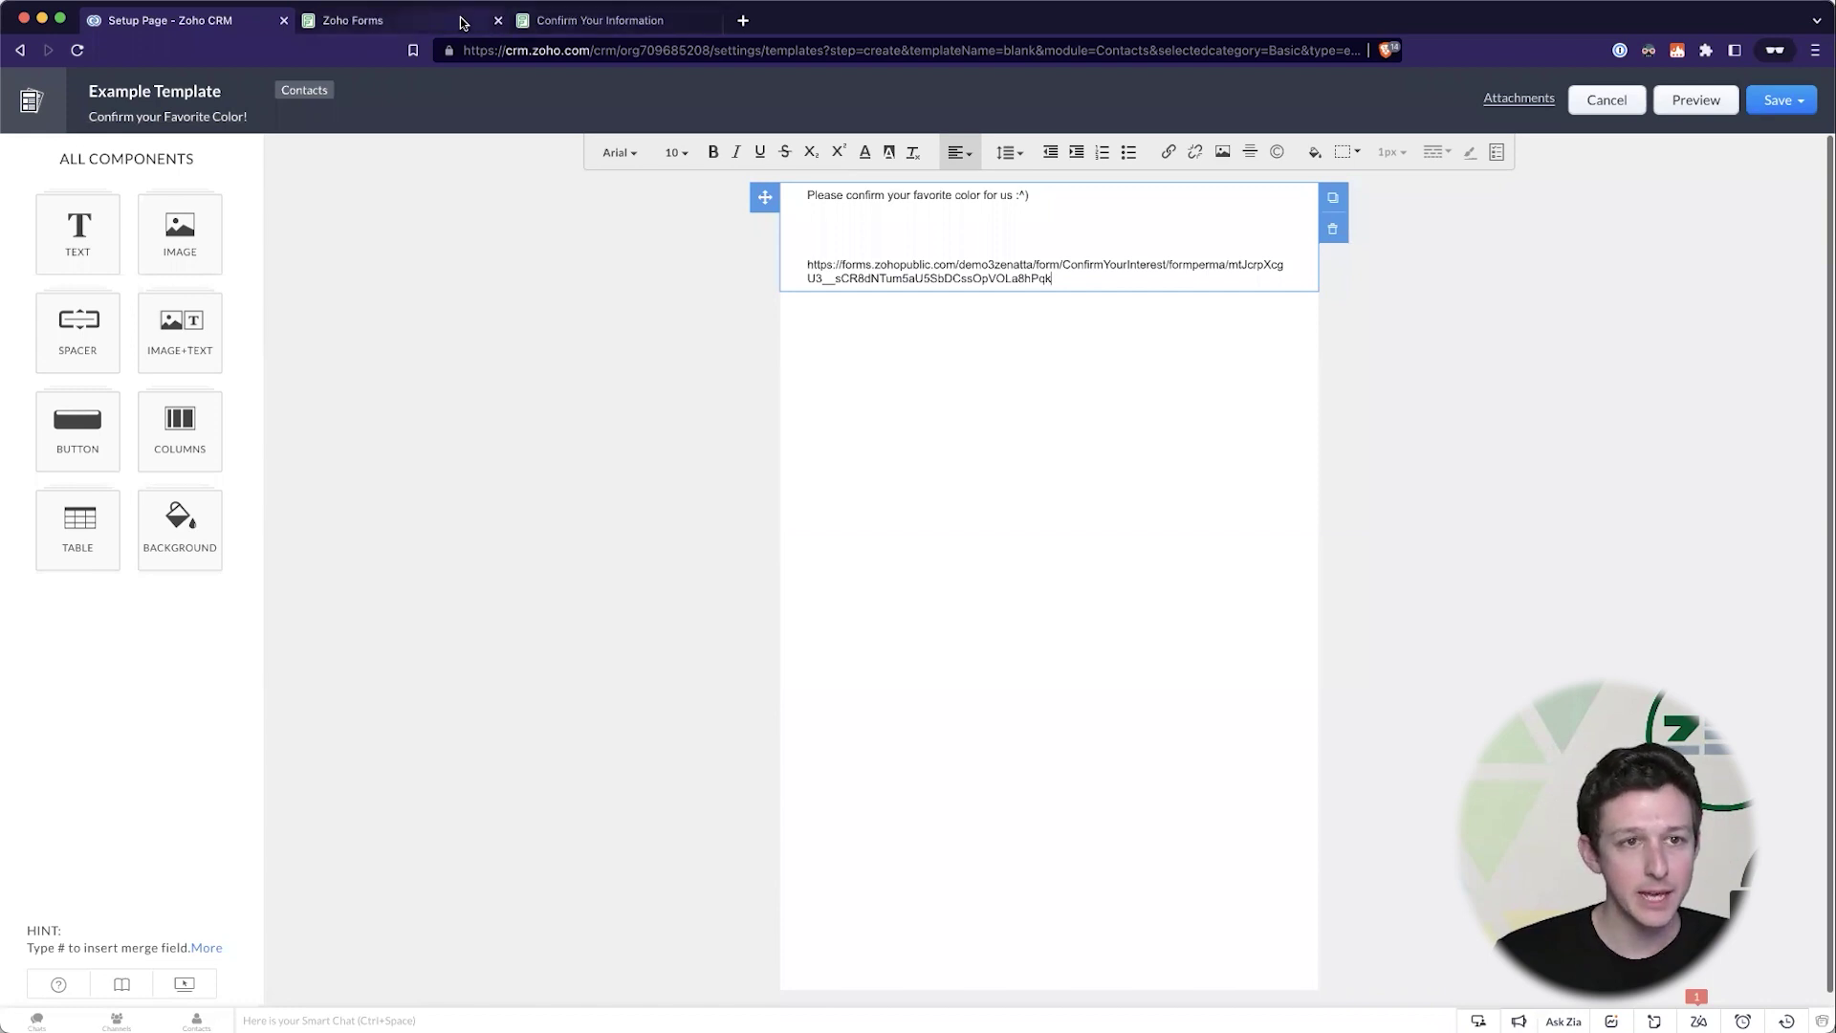
- Append ?first= to the form link in the template body
click(411, 20)
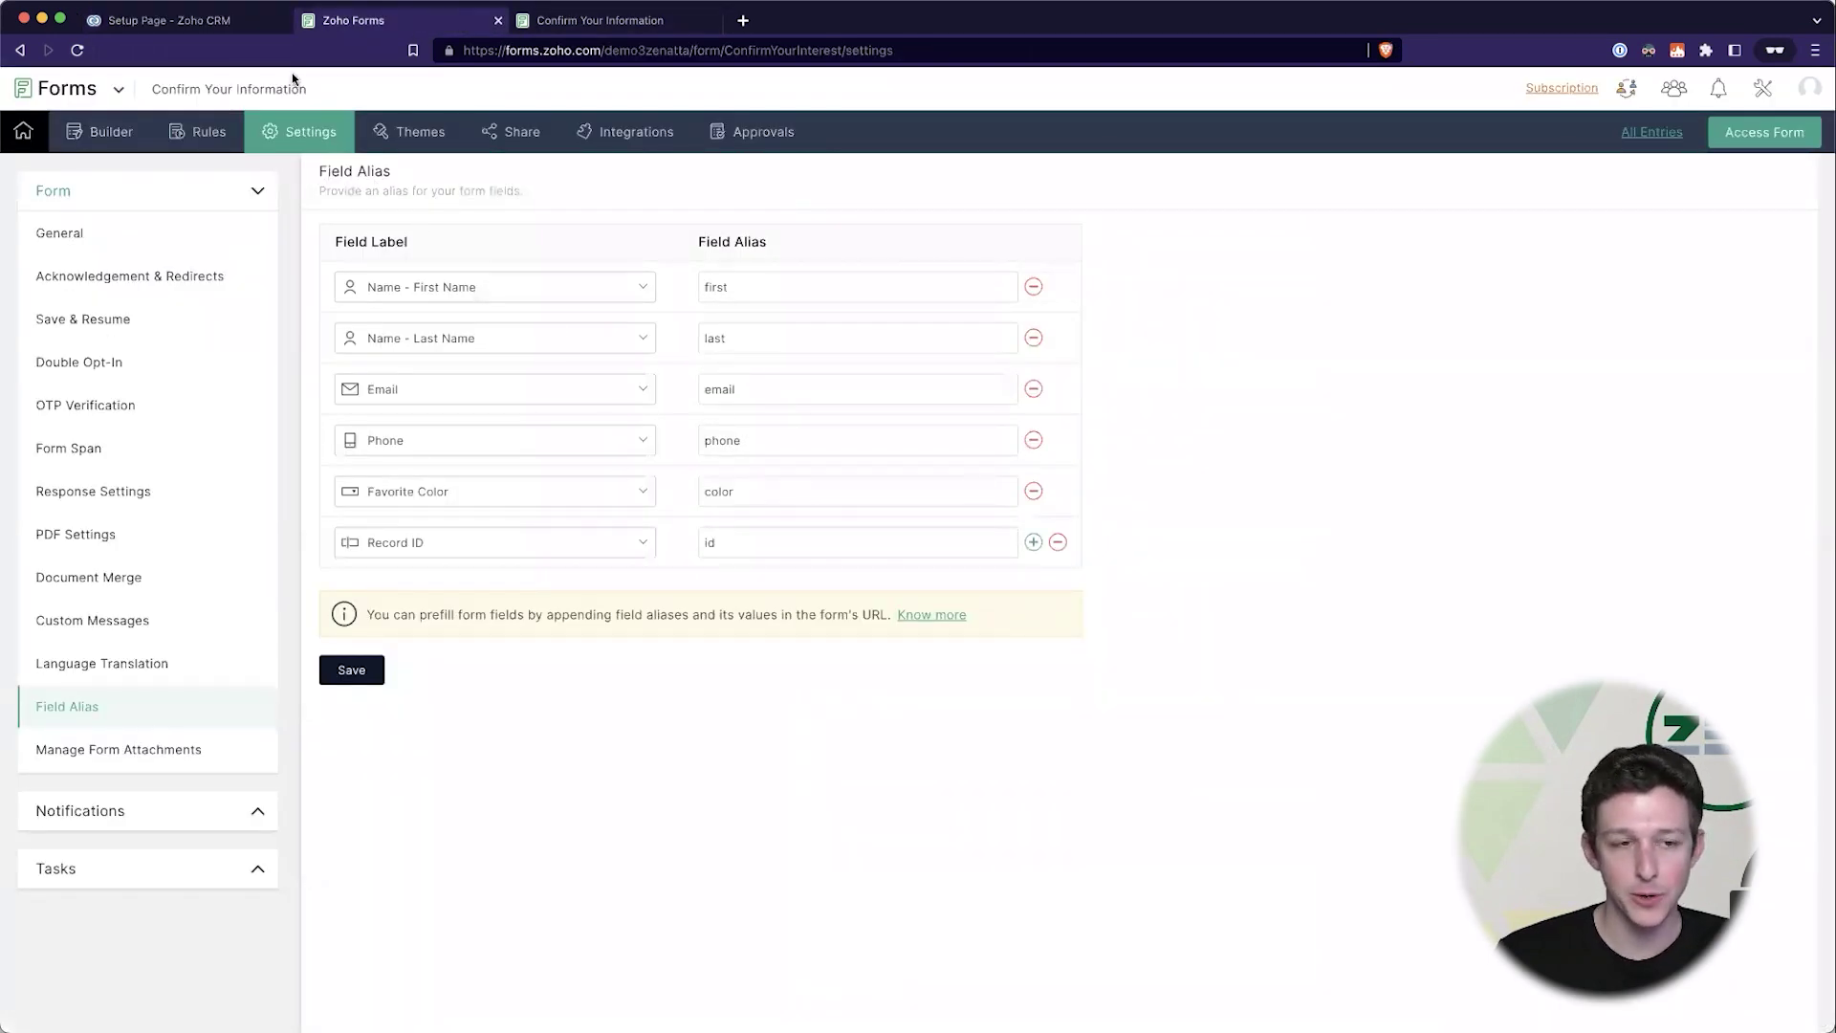
click(245, 26)
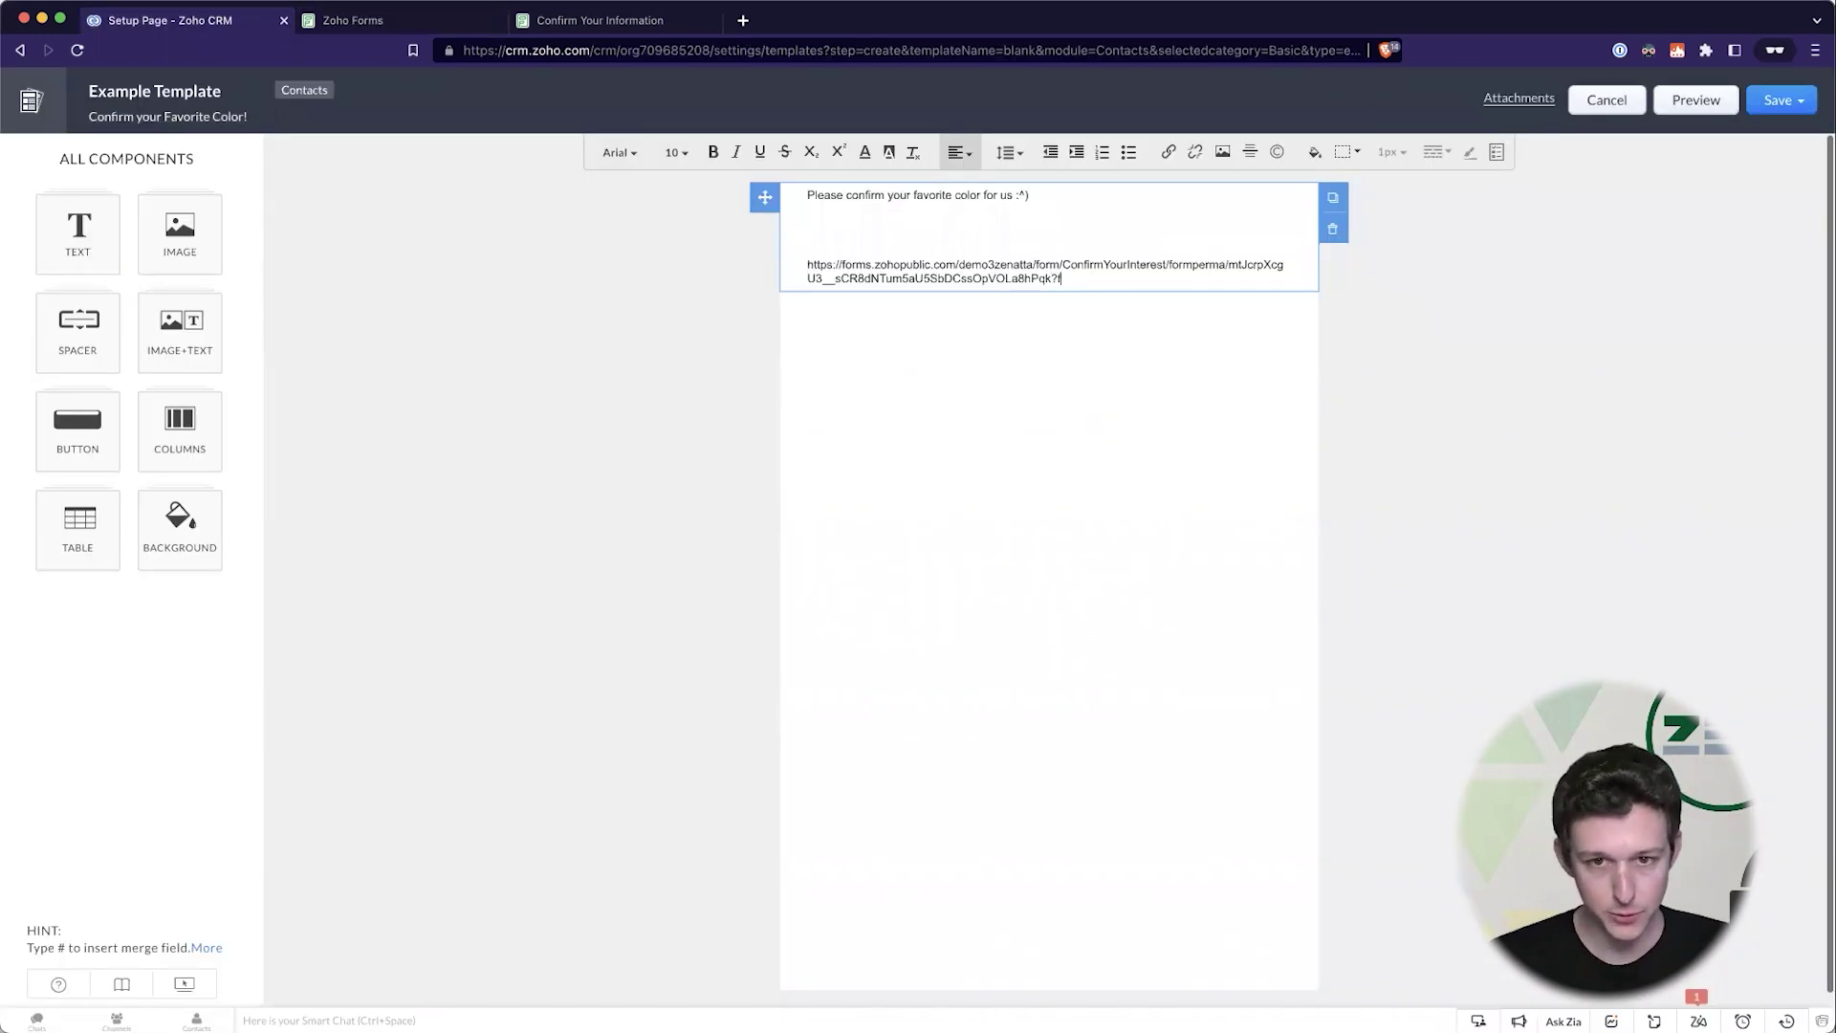
text(irst)
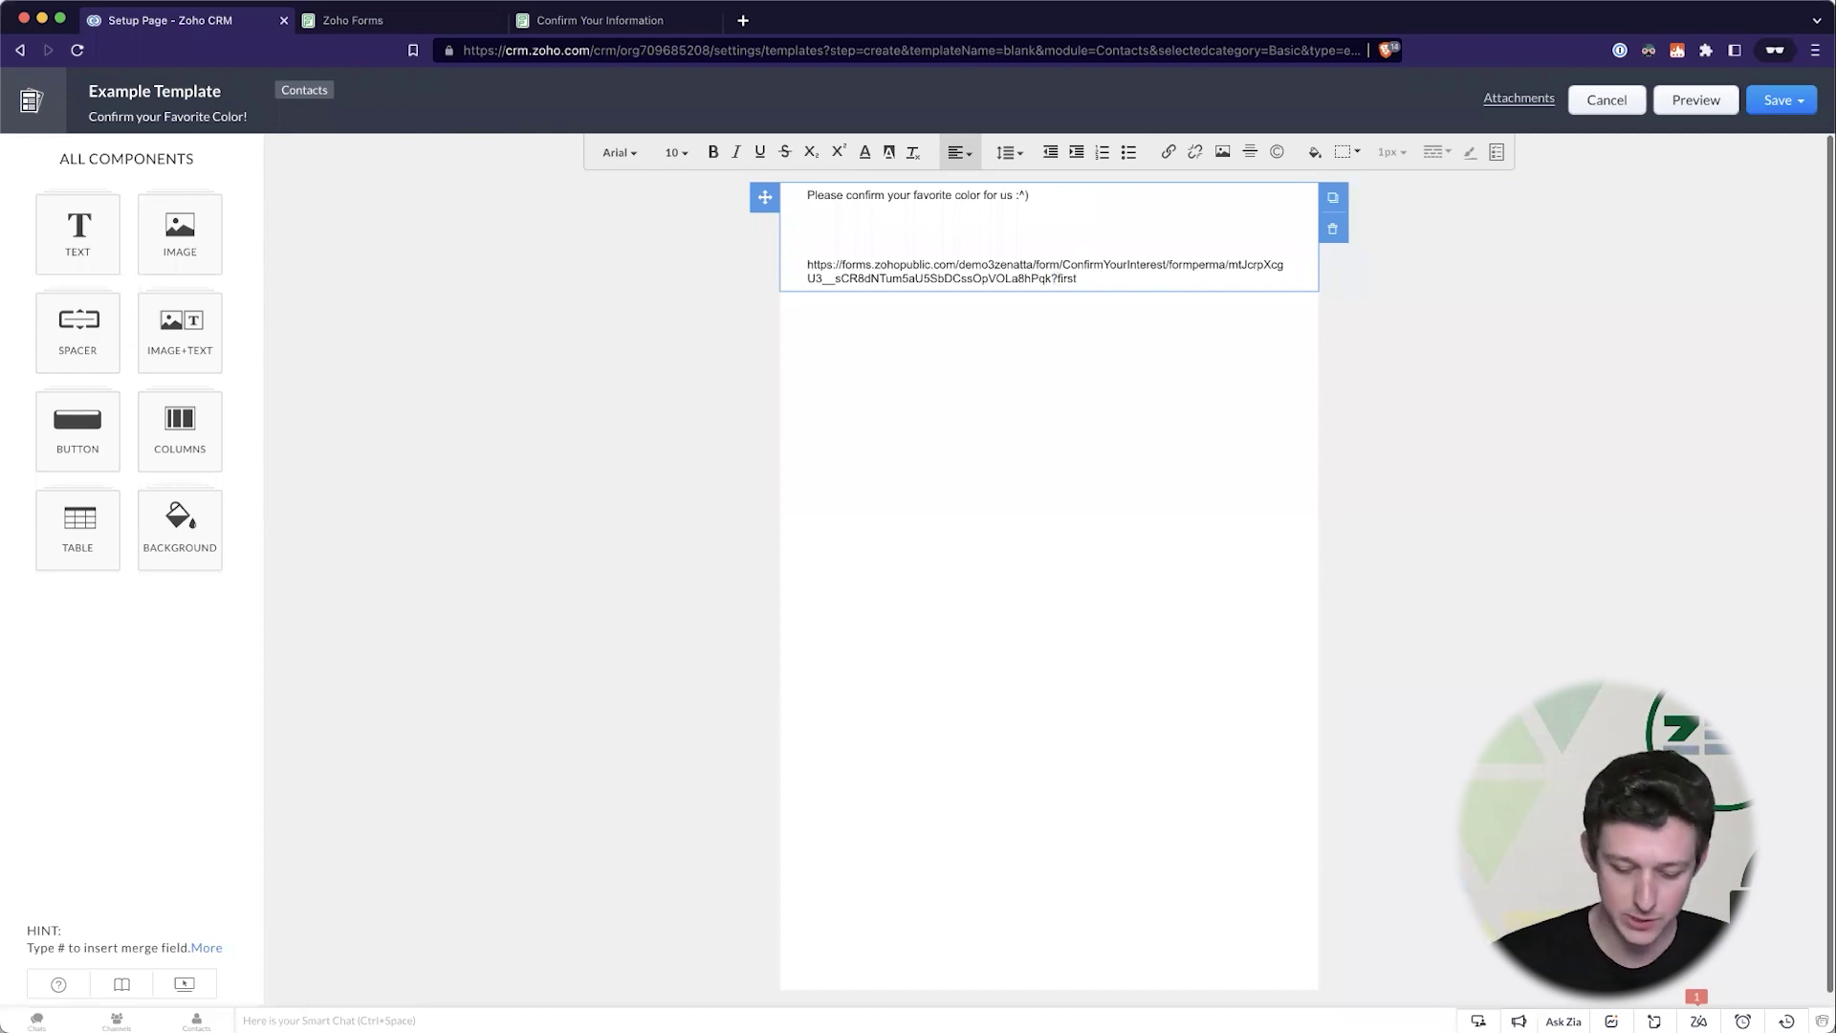
text(=T)
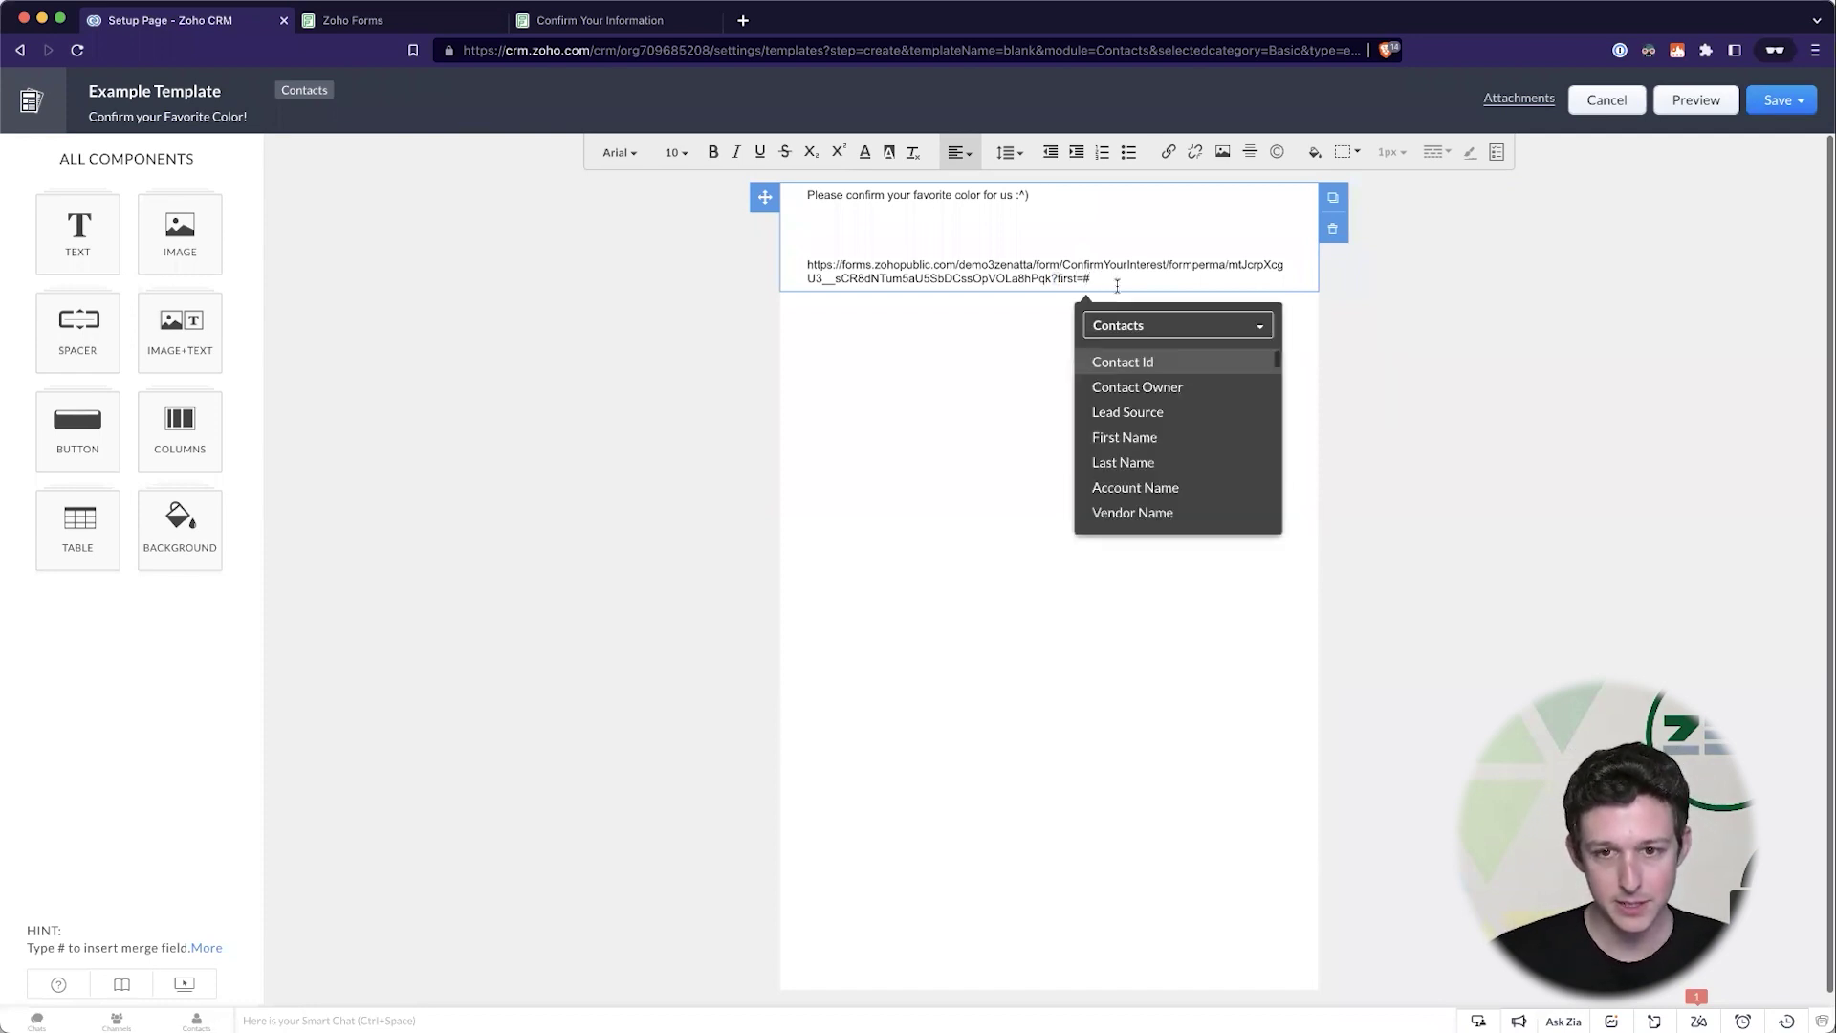
- Fill first with the First Name merge field and add &last= and &email= with Last Name and Email fields
click(1135, 436)
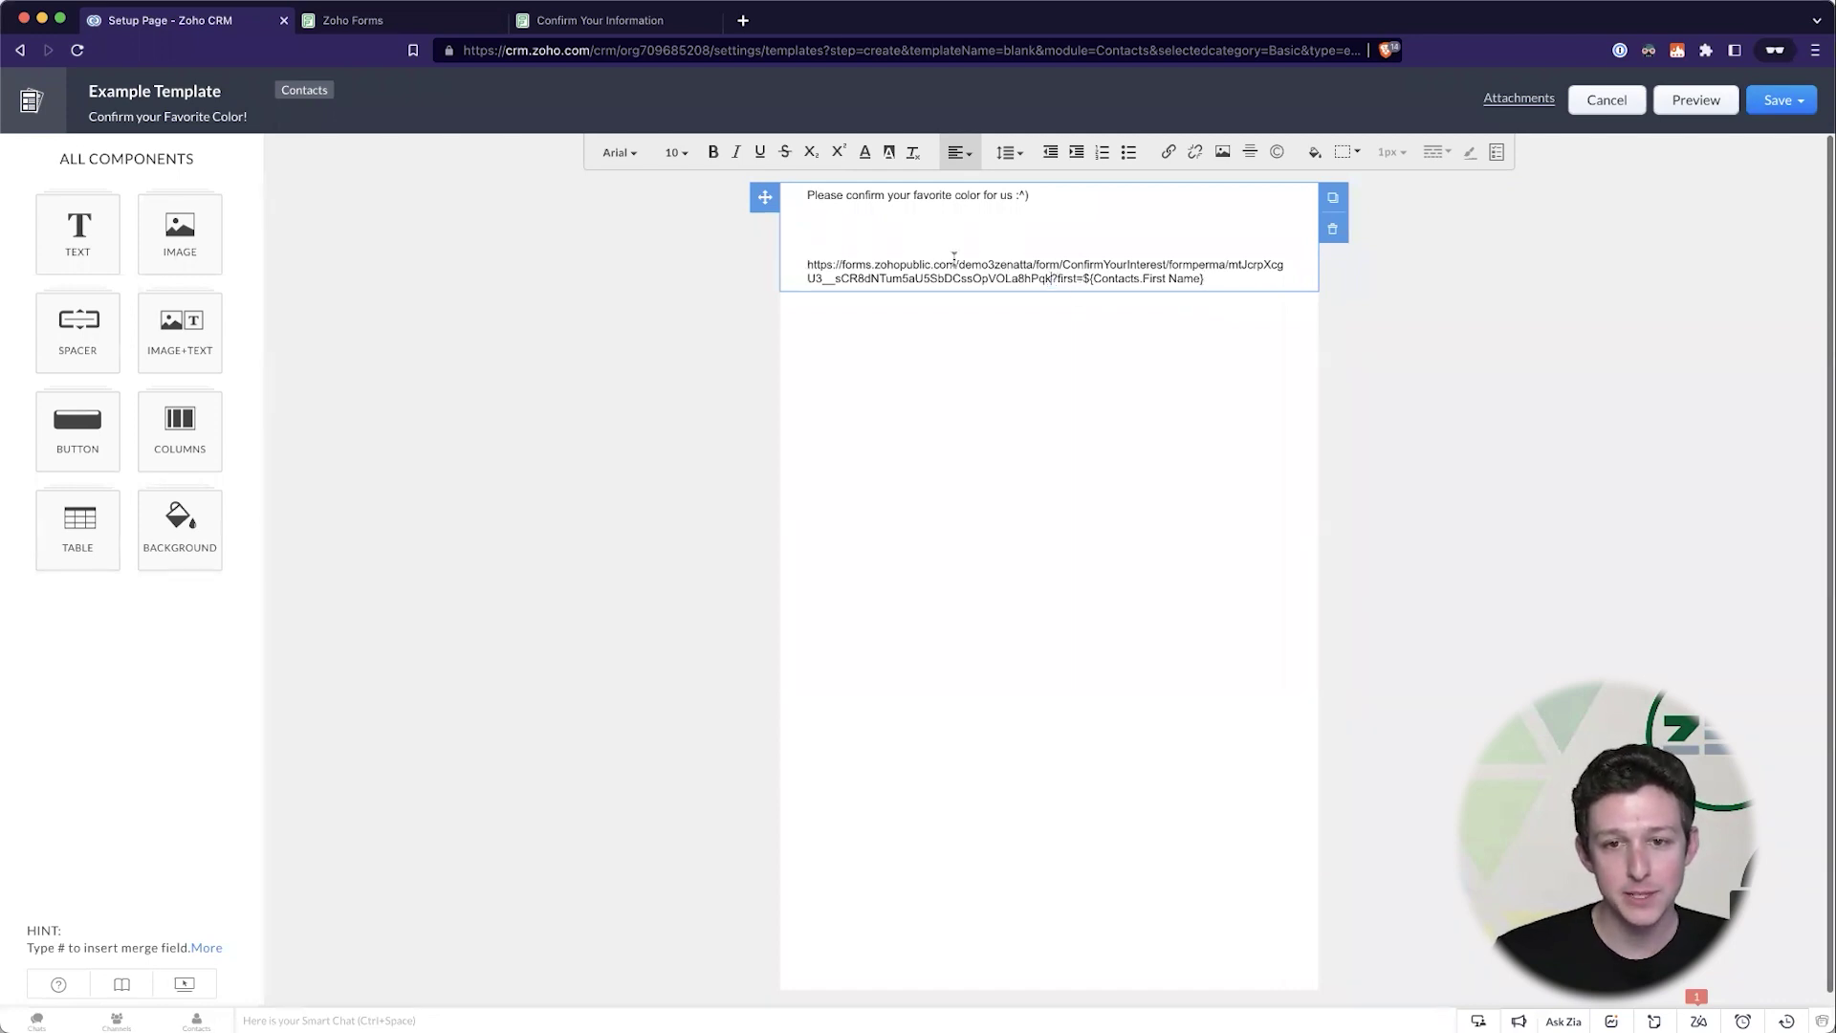
shift+click(786, 244)
click(1258, 277)
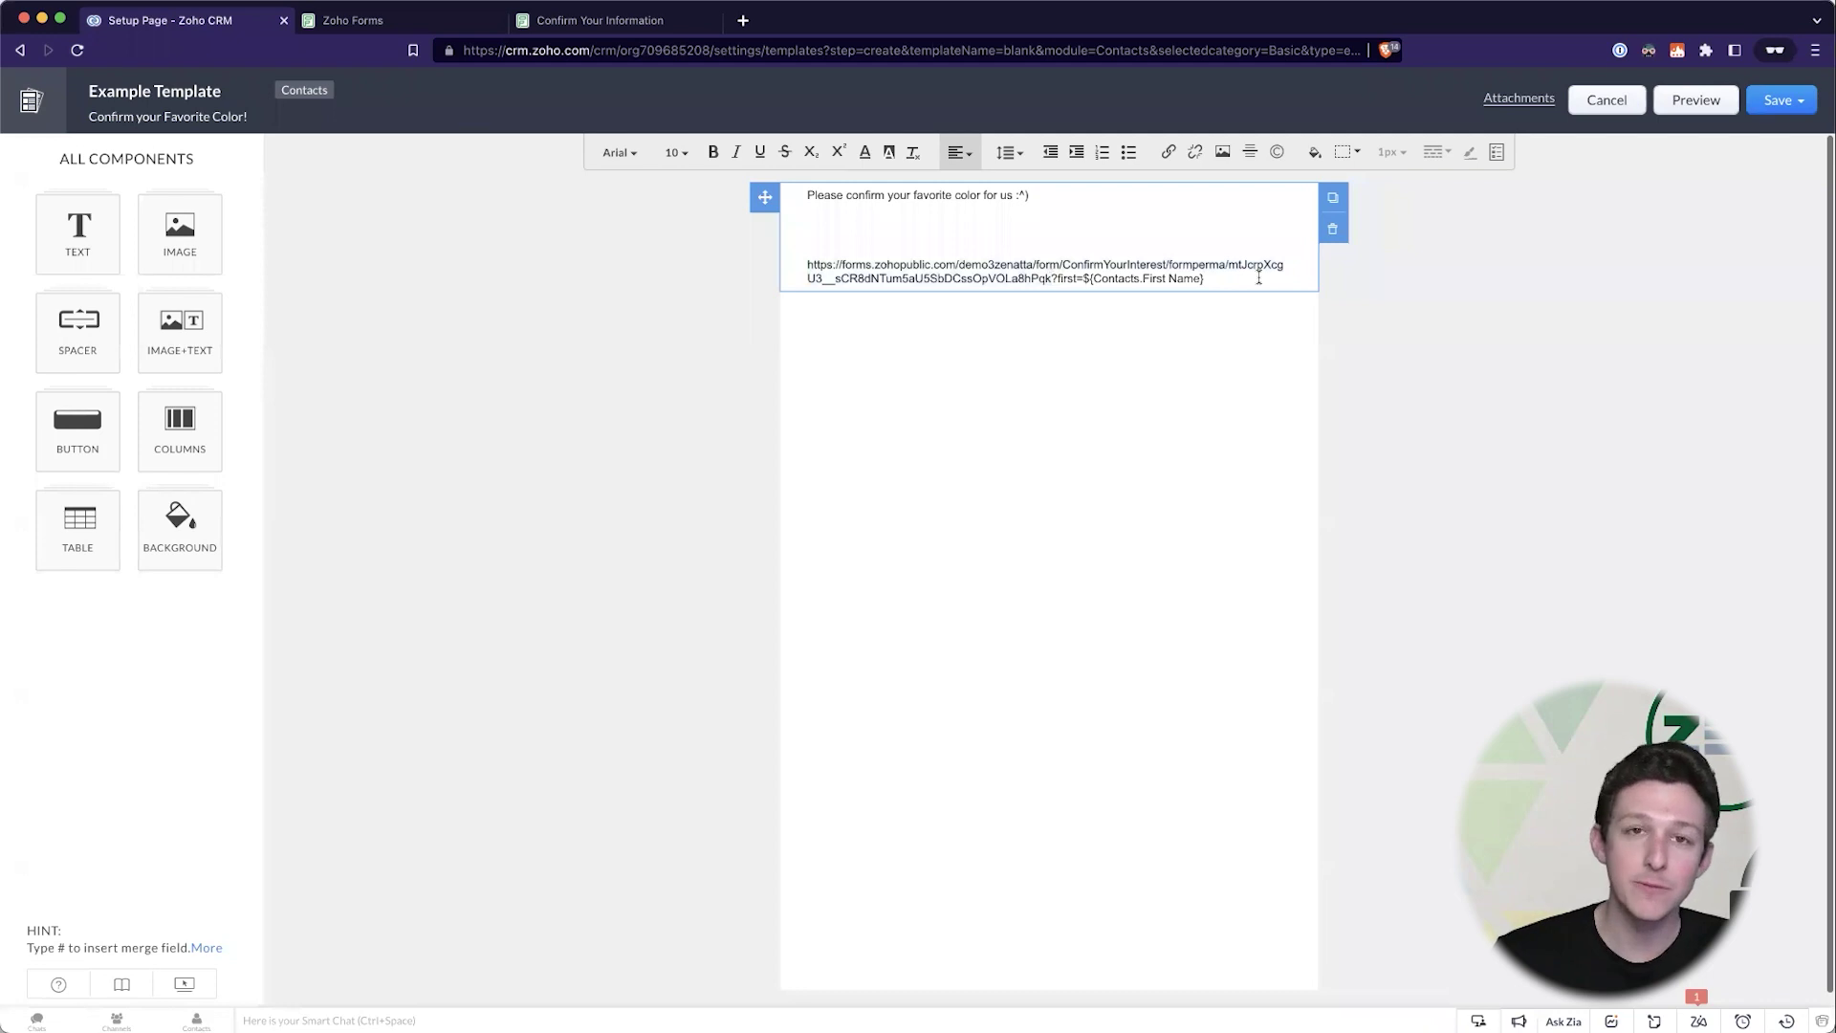
text(&)
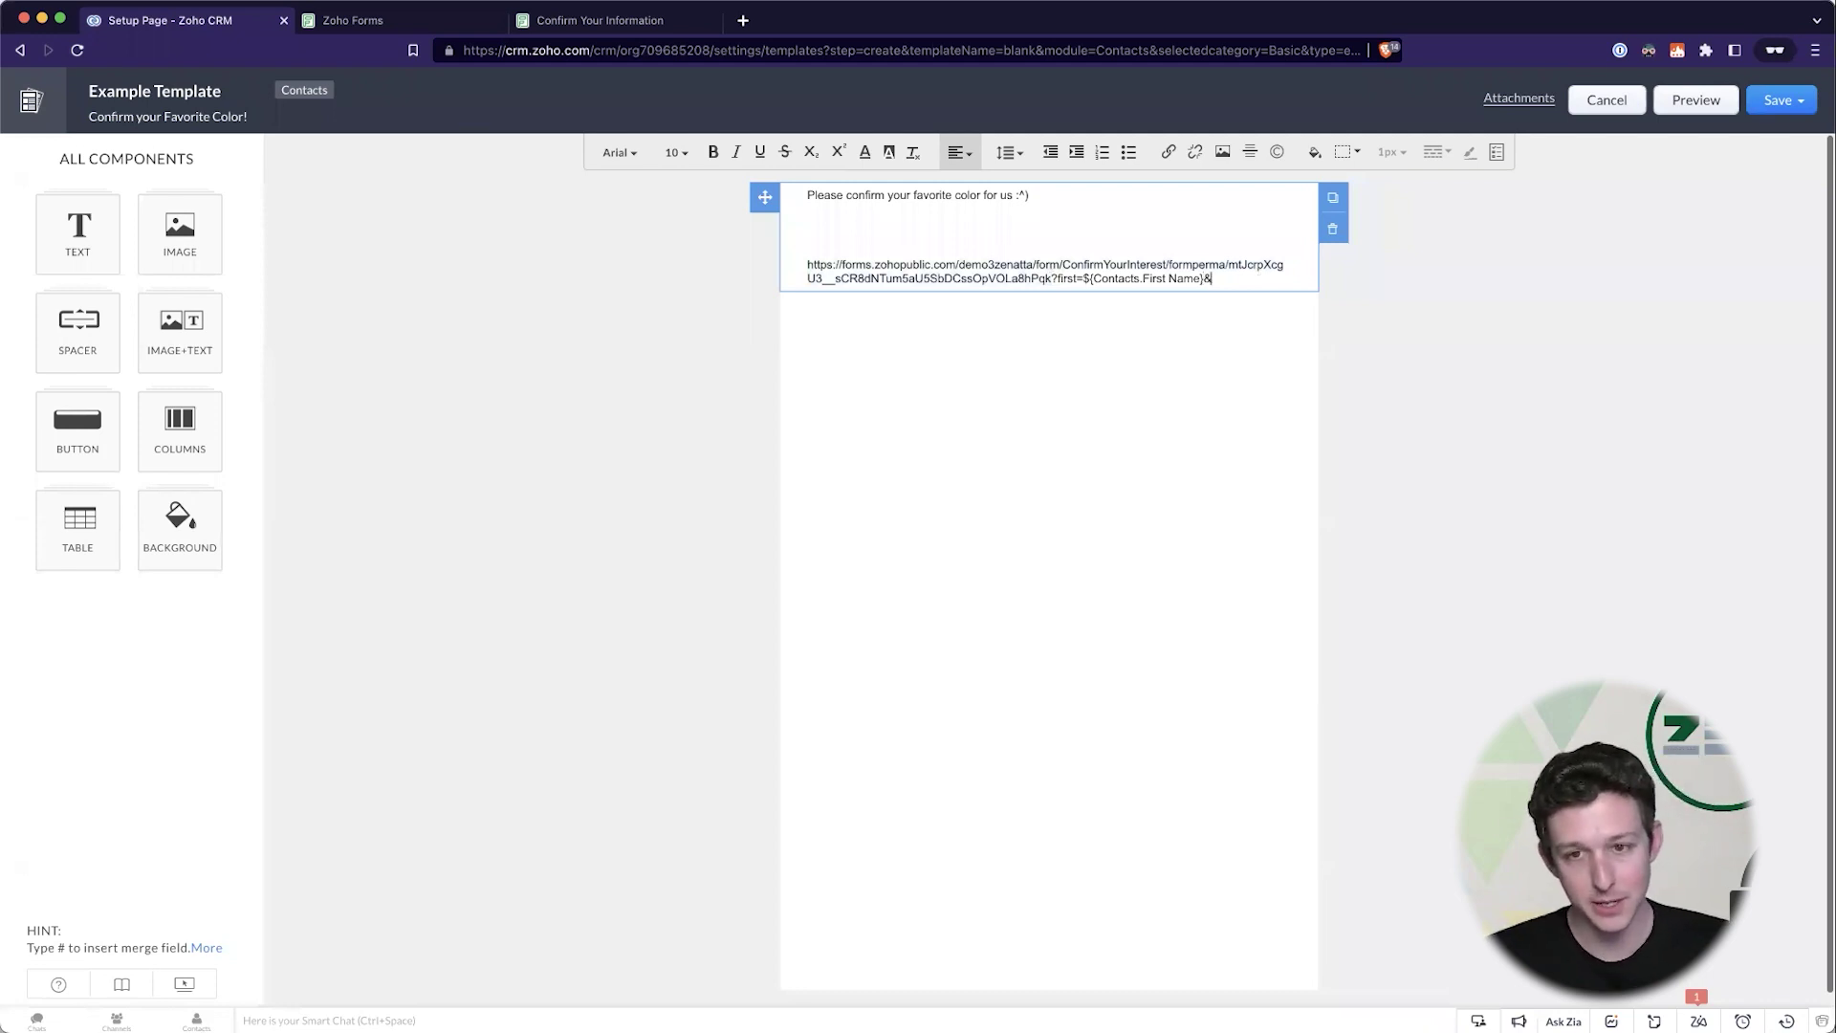
text(last=)
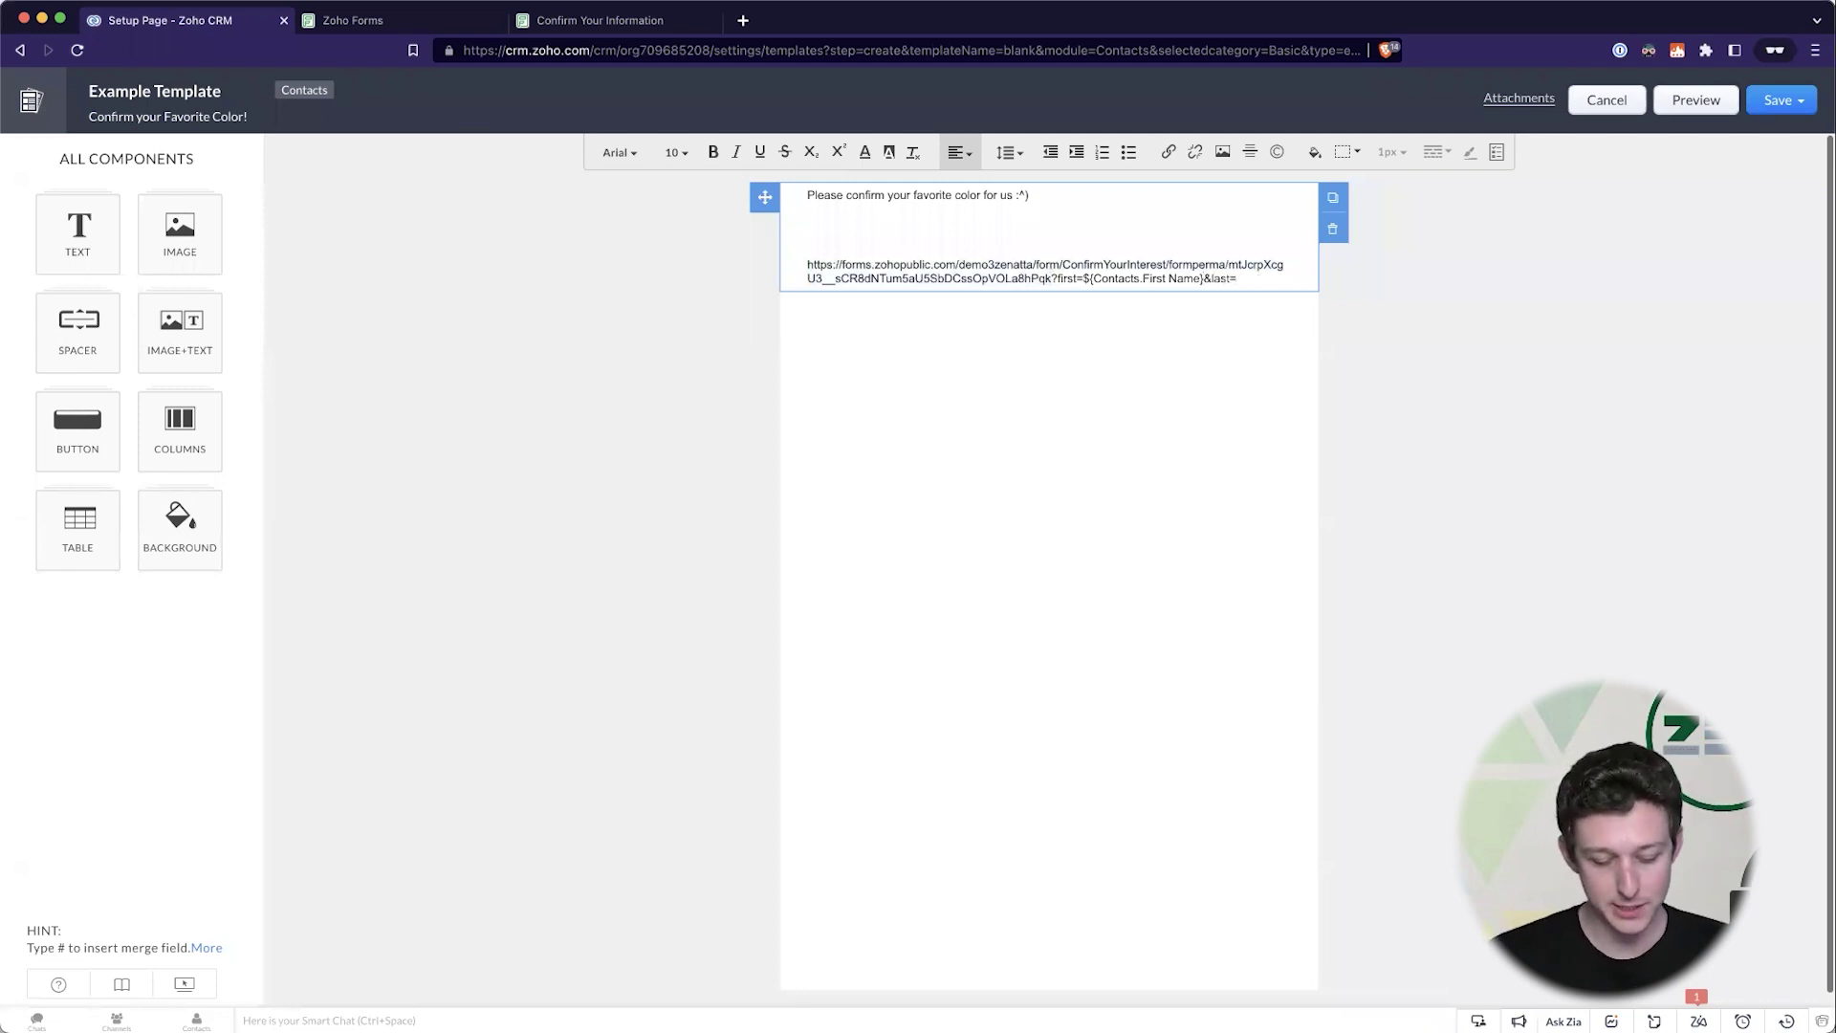
text(#)
click(1285, 463)
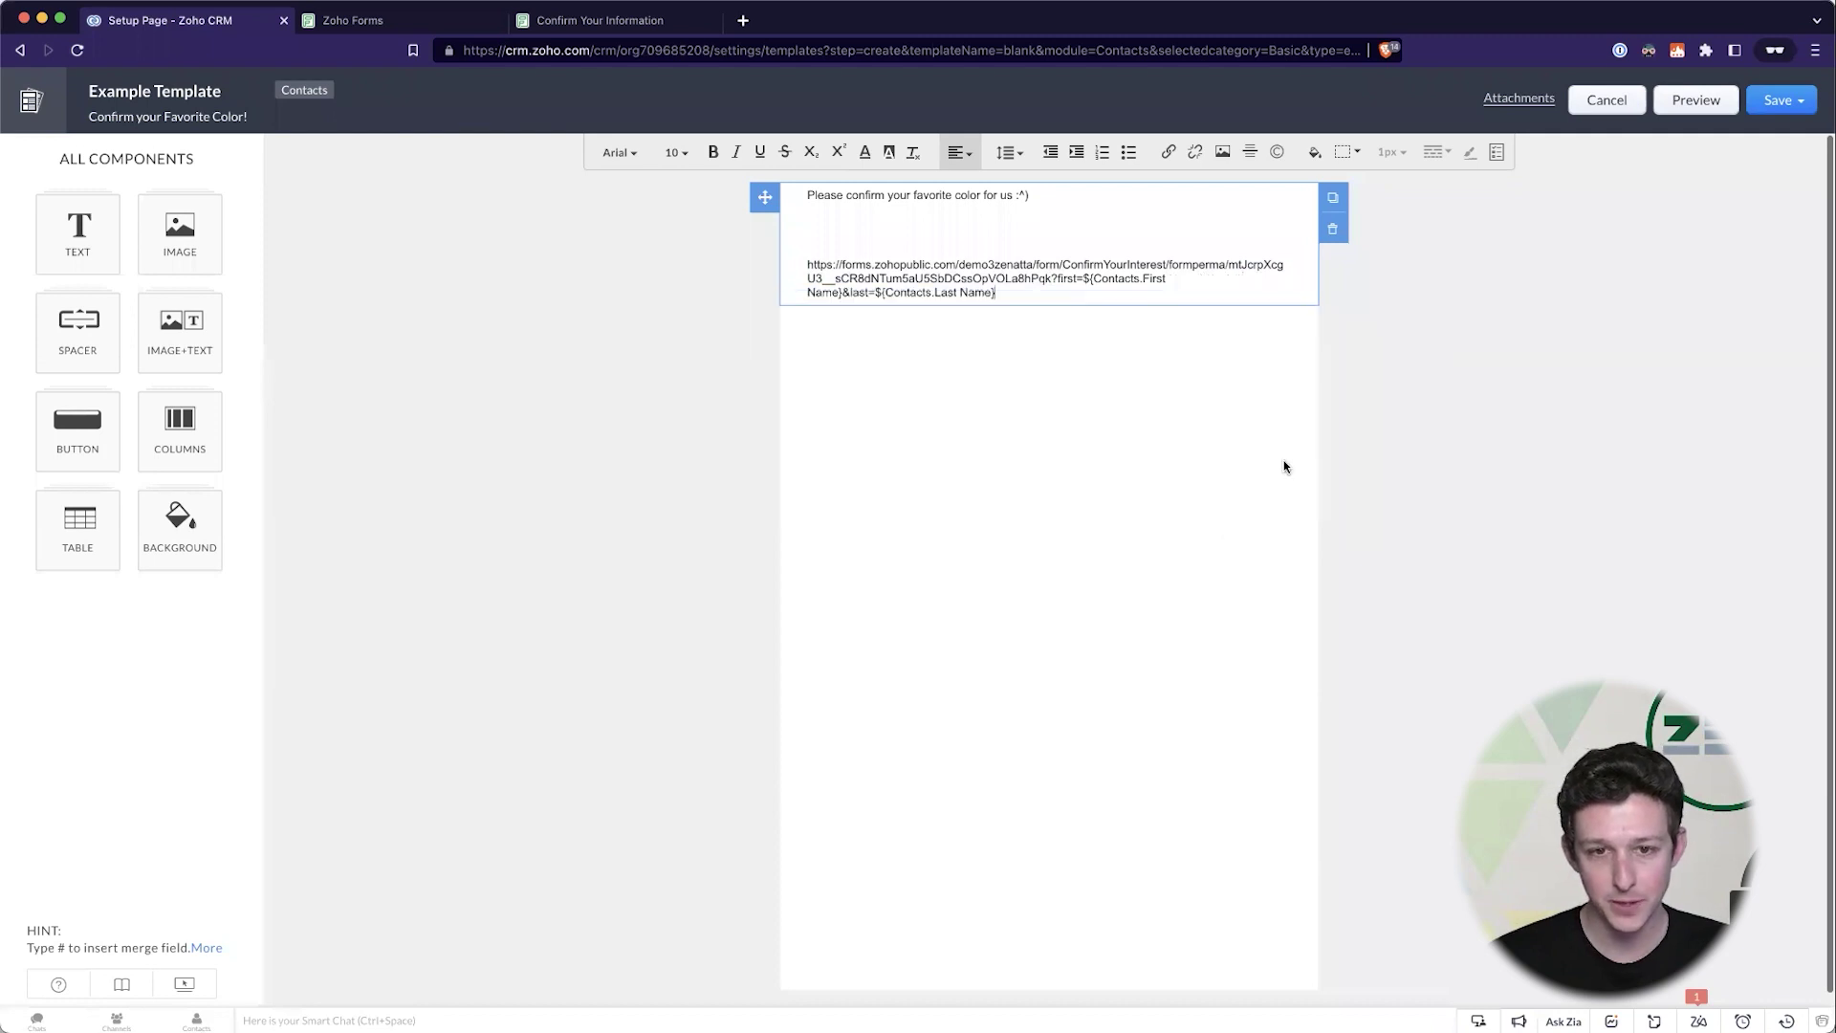
text(&email=#)
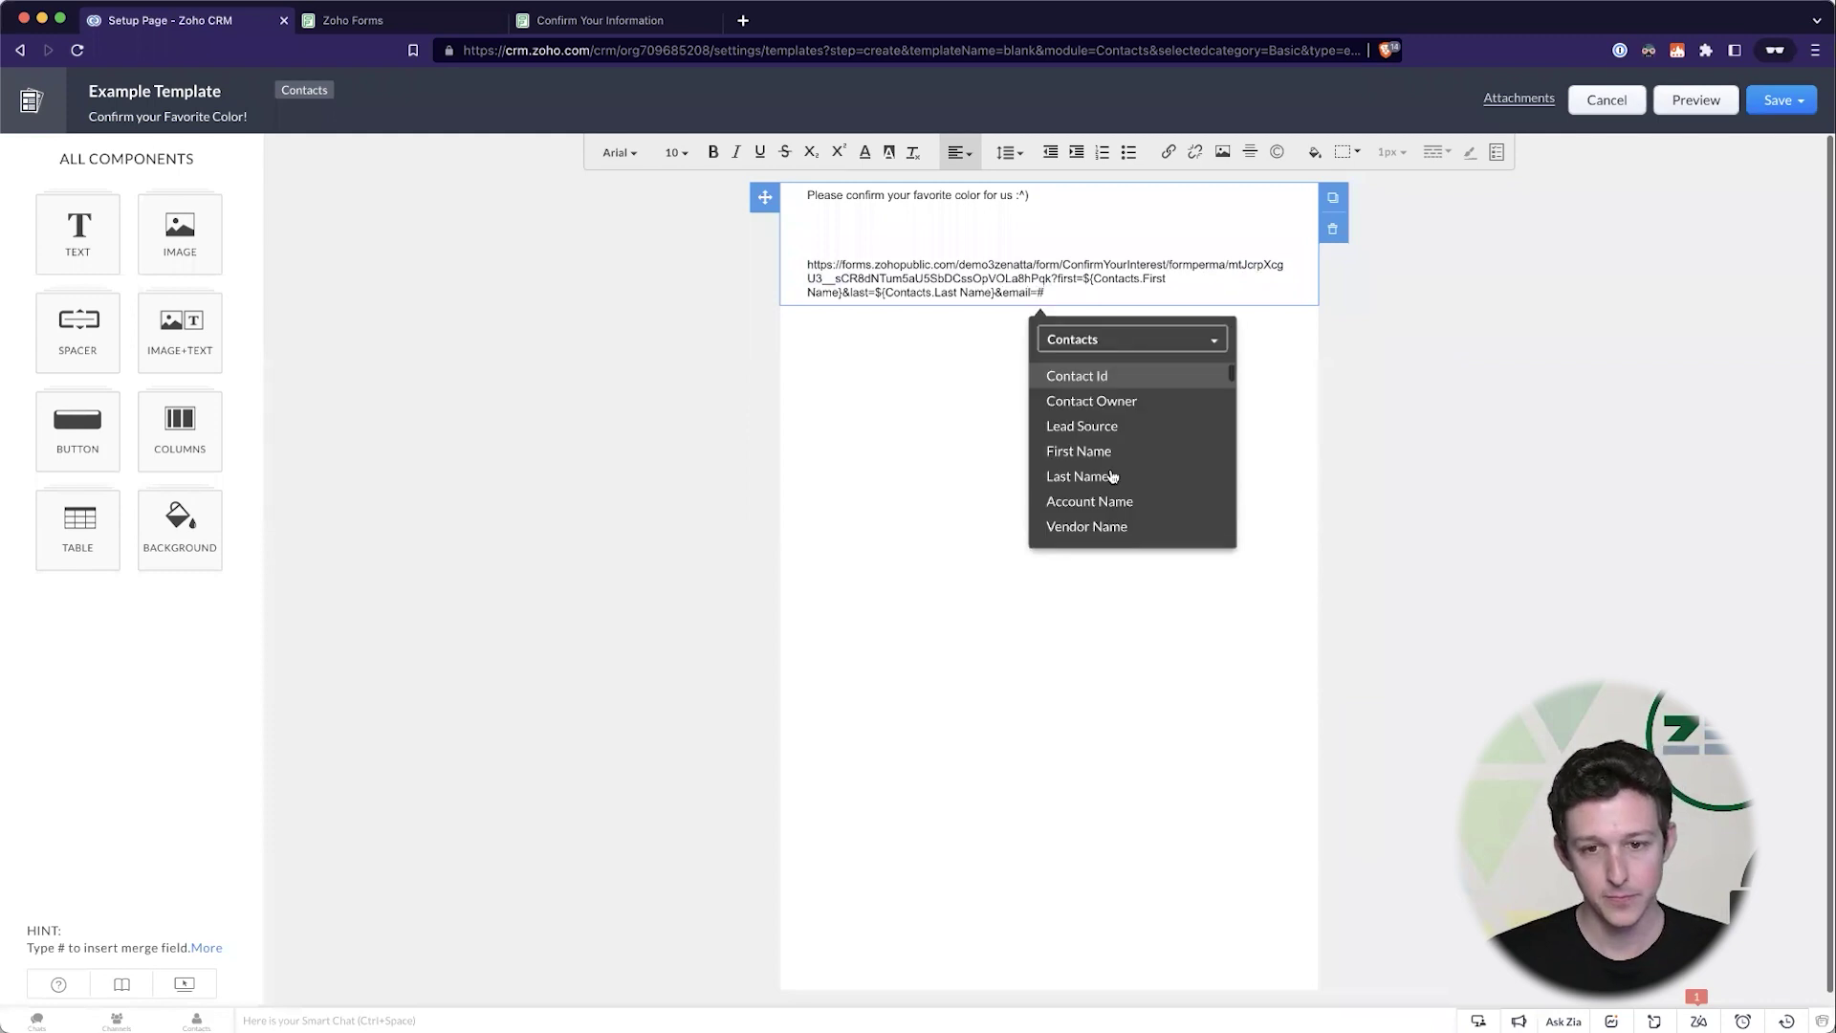
scroll(1110, 475, down, 4)
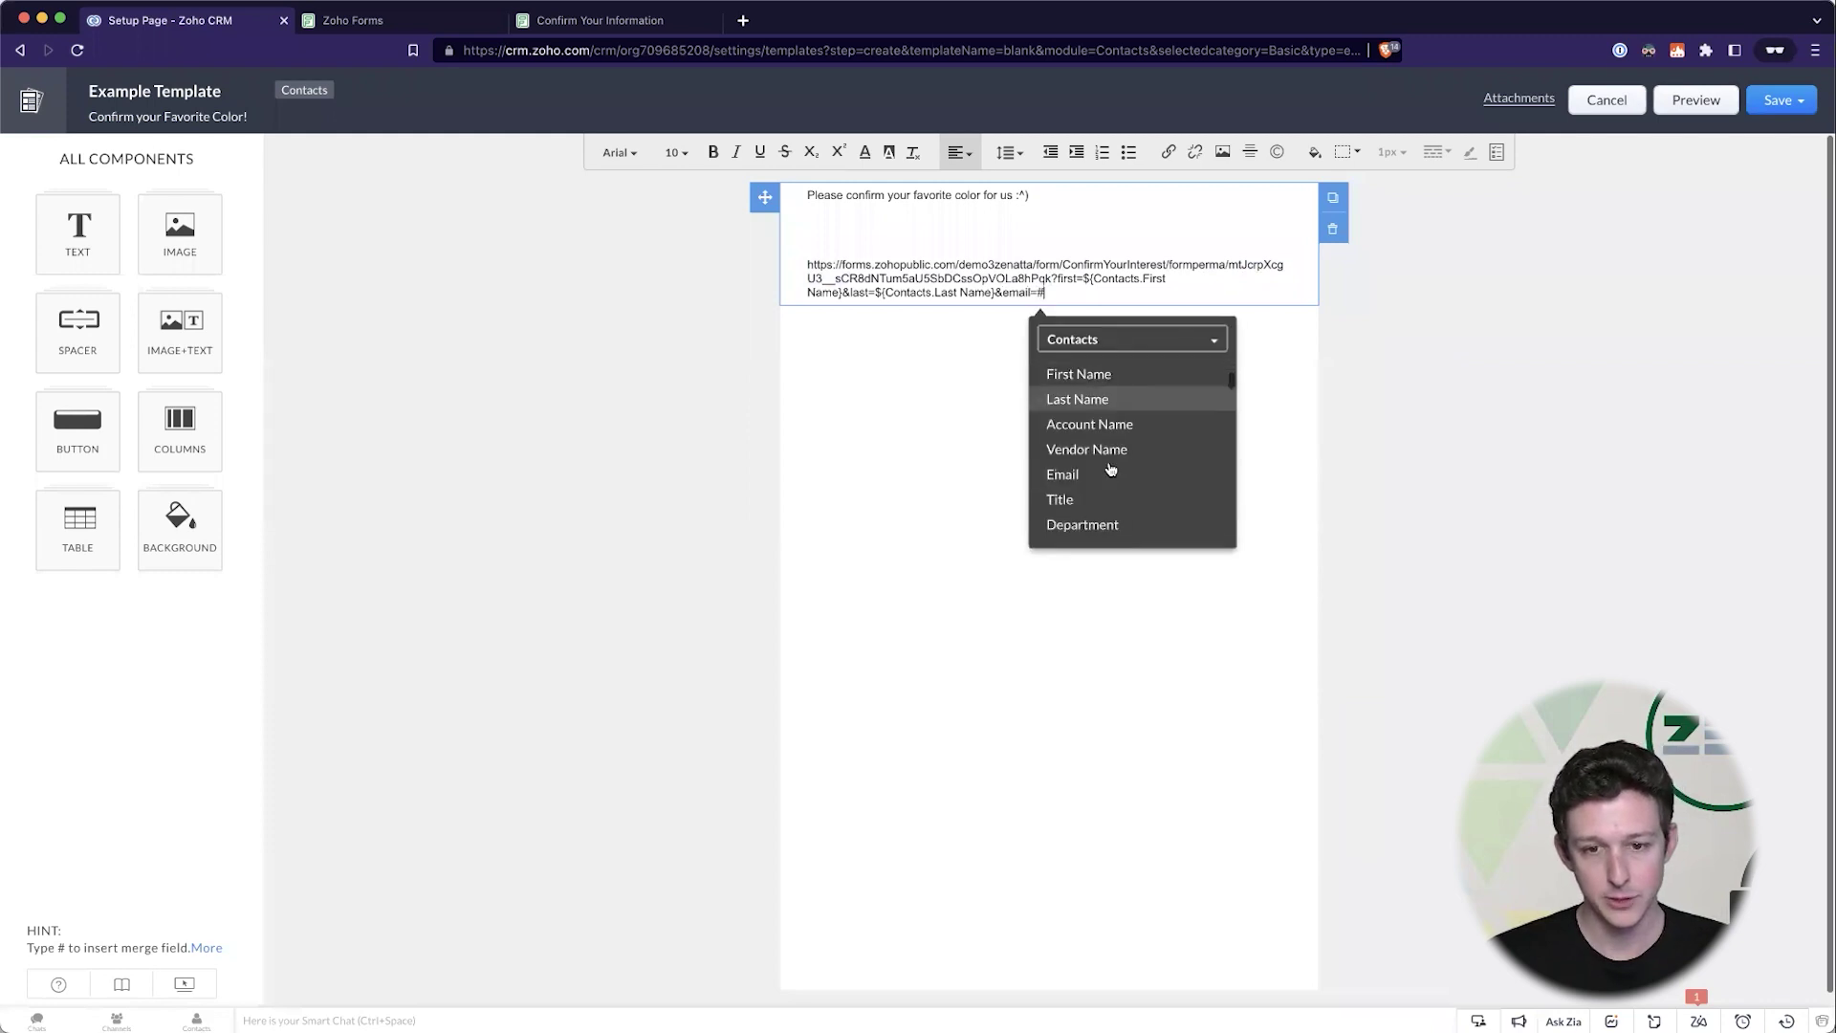
text(ail=#)
click(1102, 424)
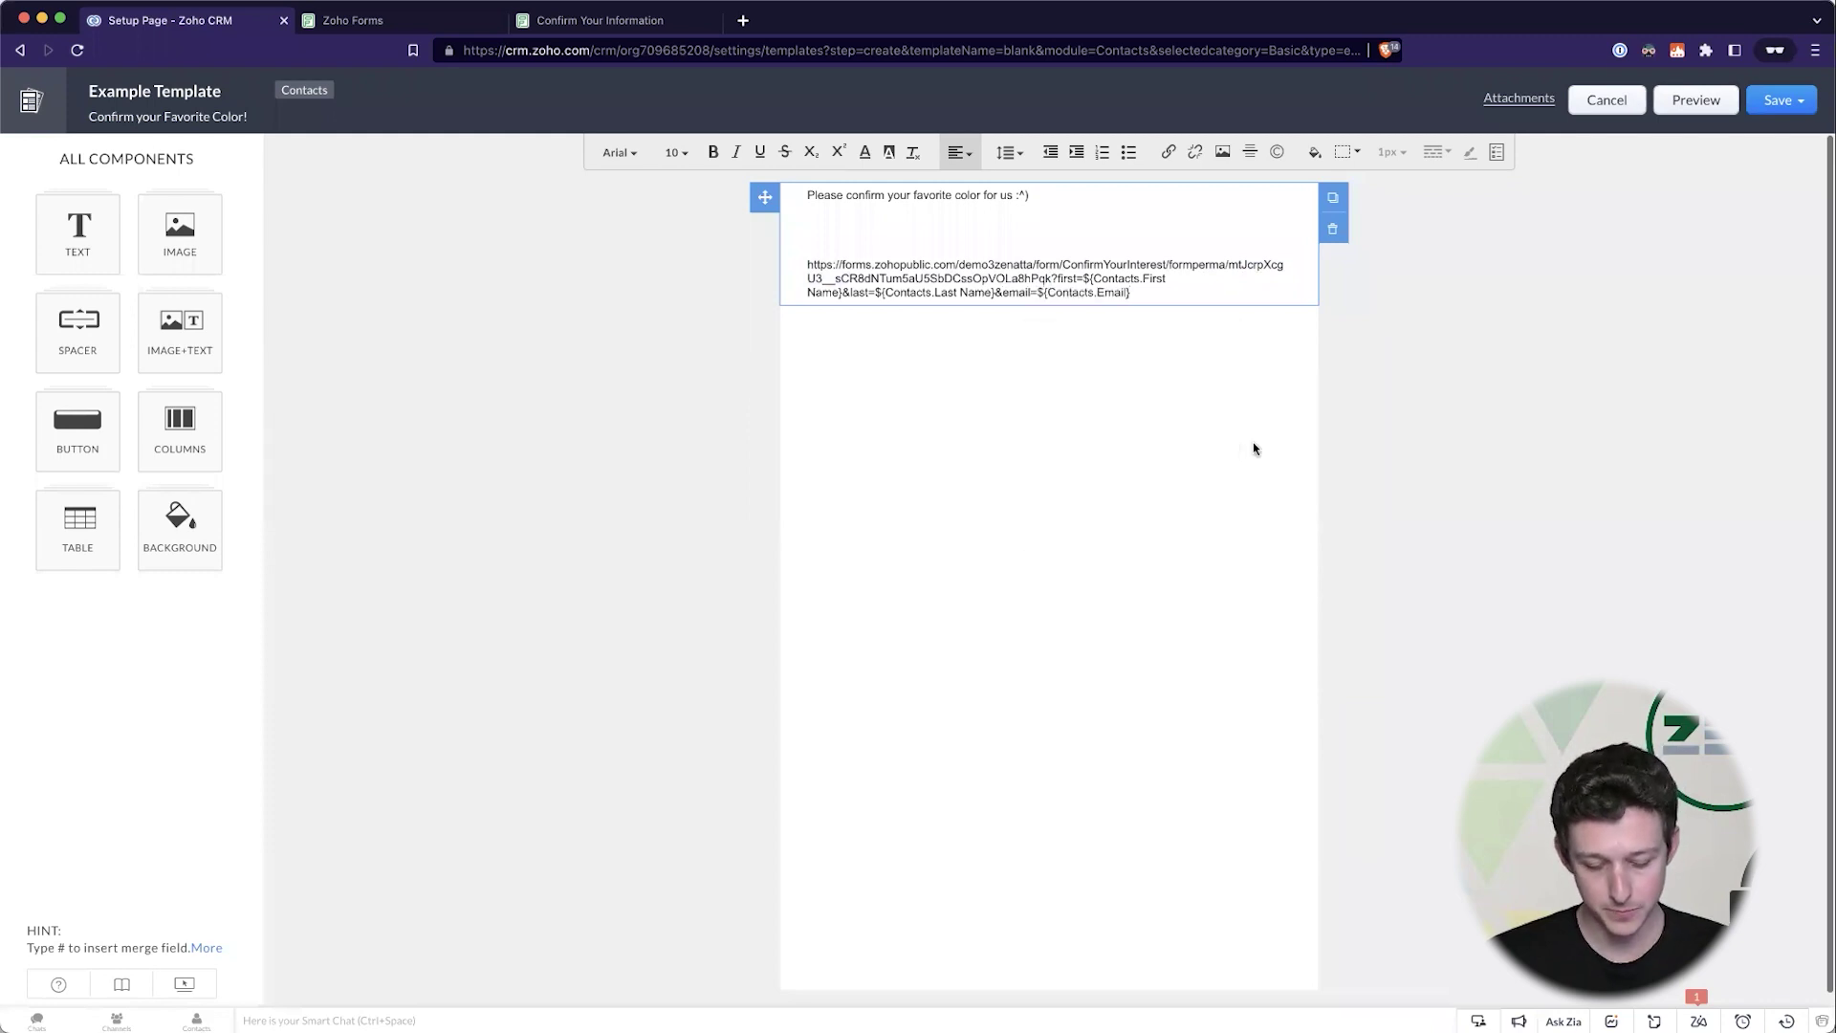
- Add &phone= and &color= parameters using the Phone and Favorite Color merge fields
text(&phone)
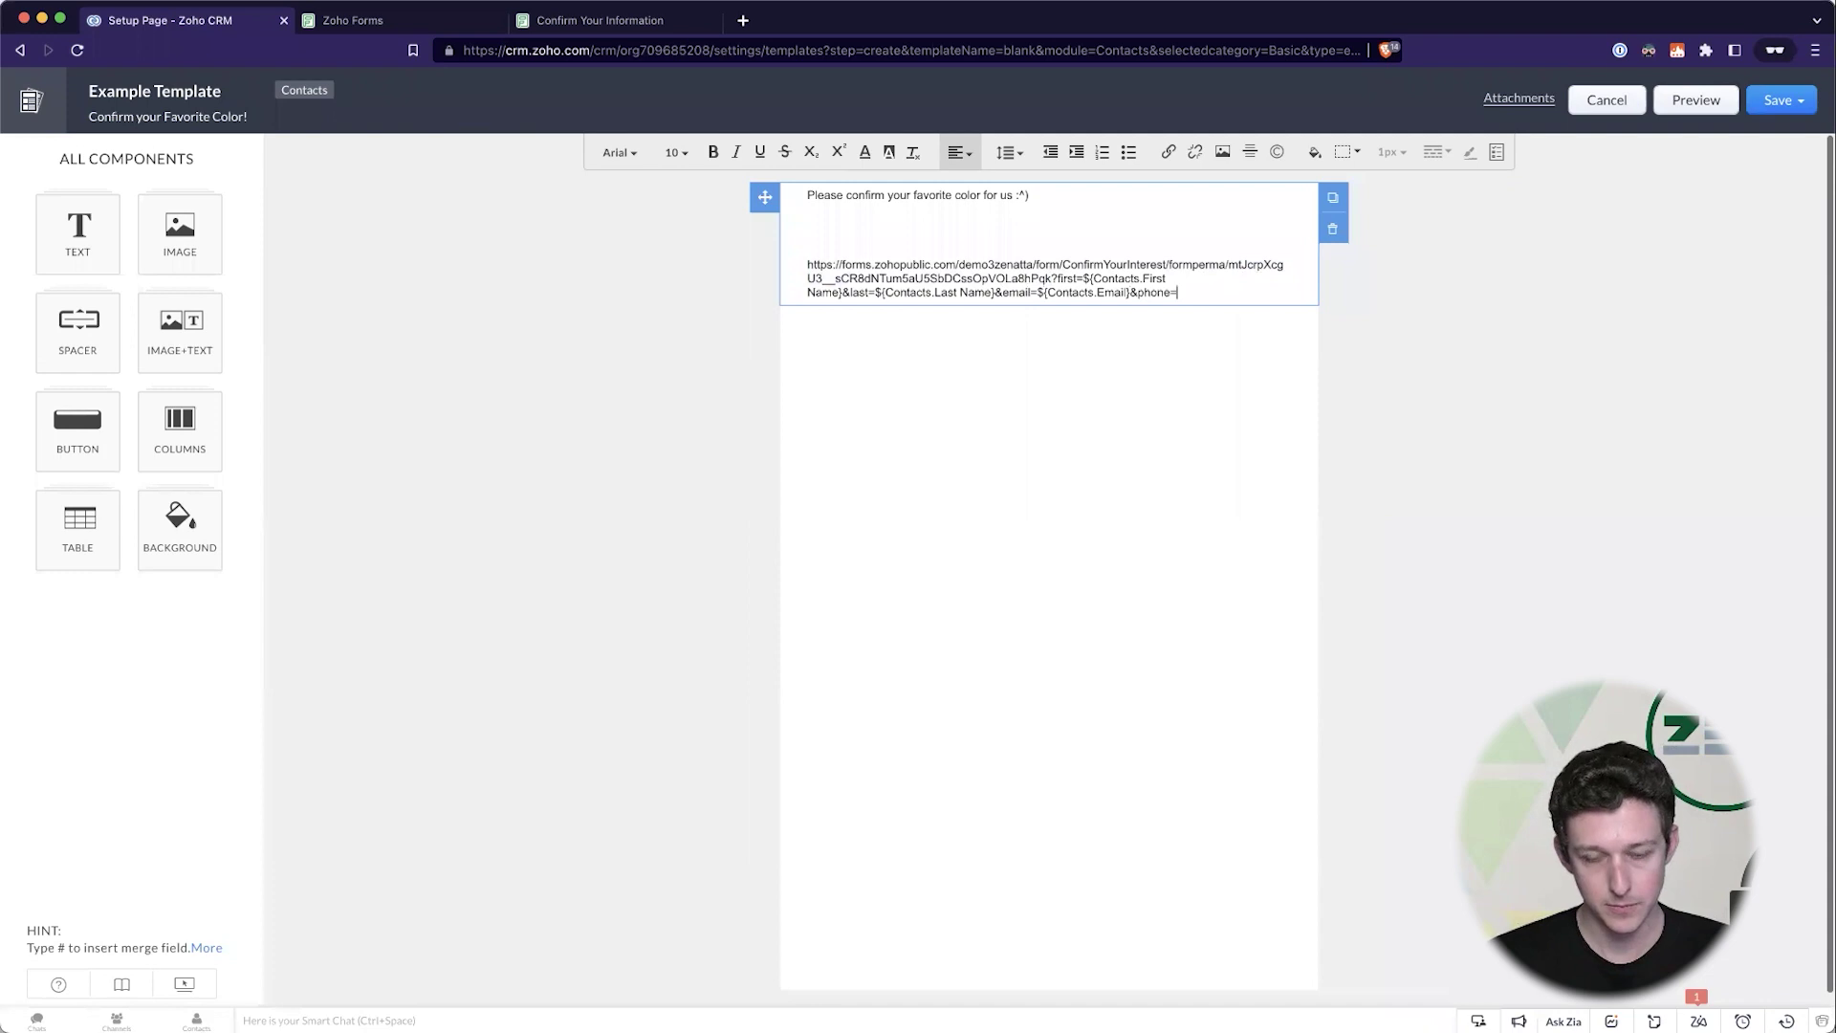
text(=#)
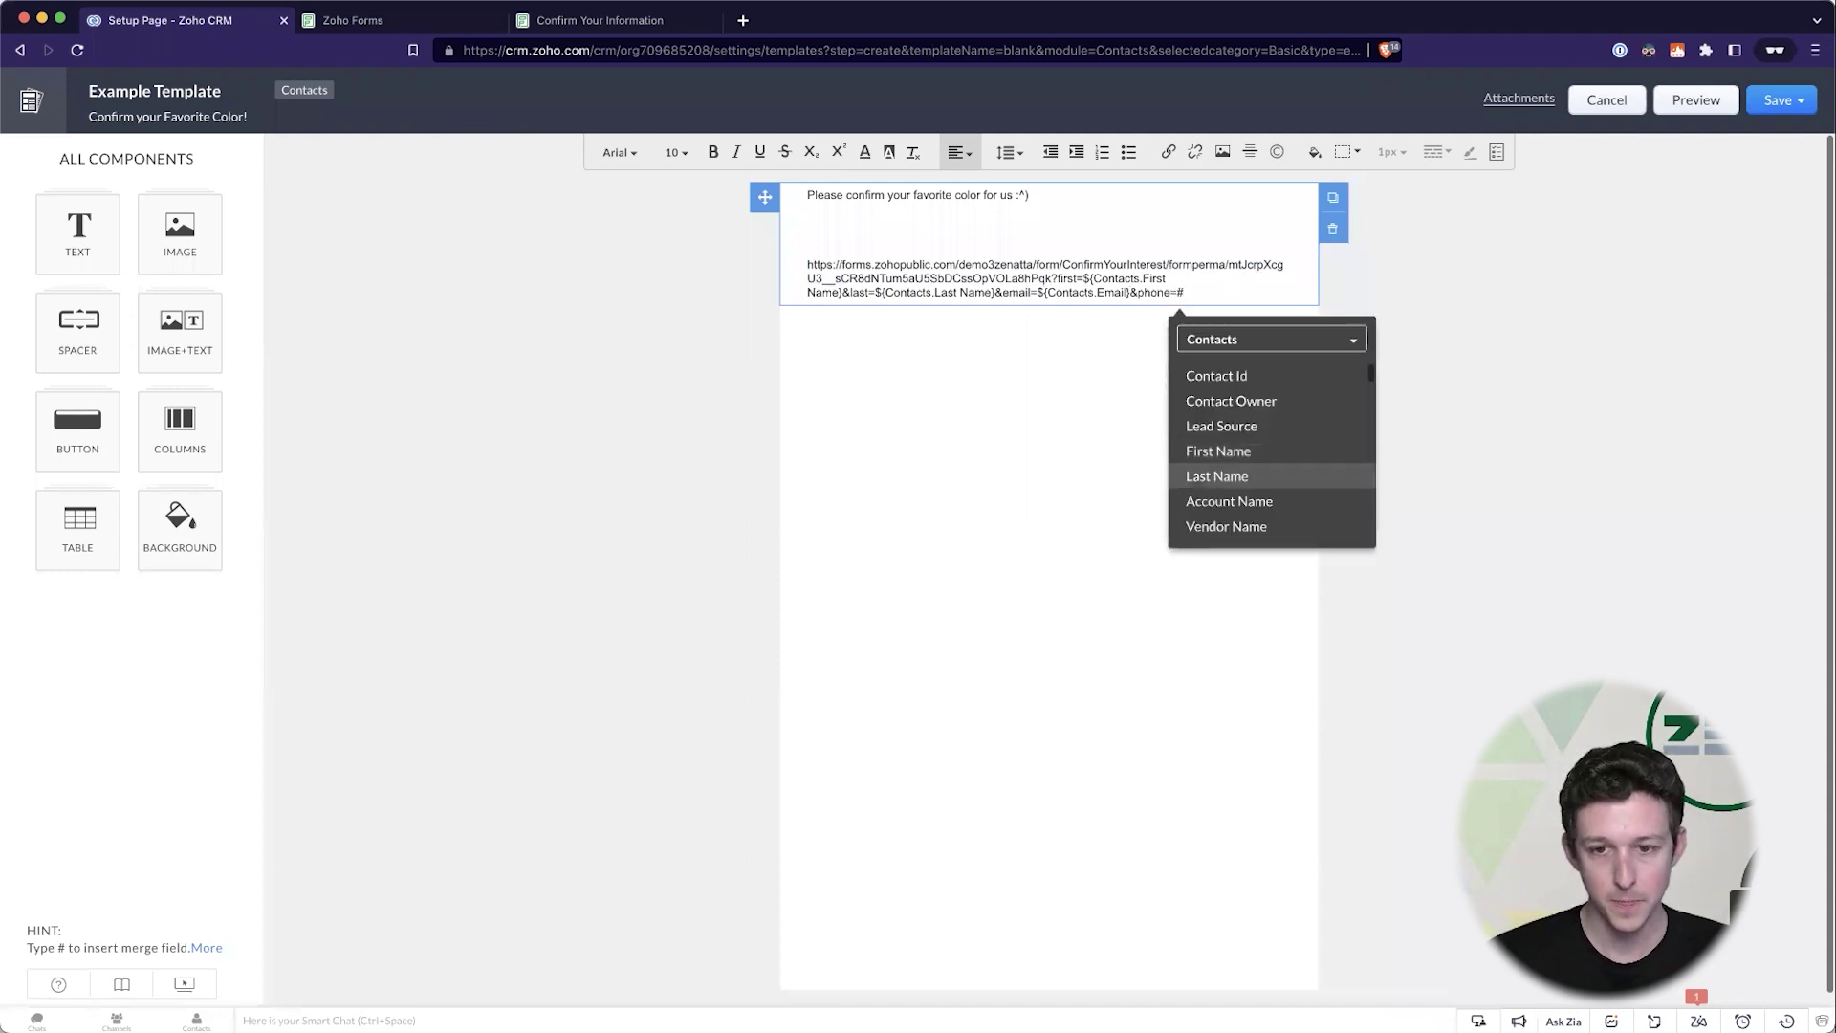
scroll(1271, 449, down, 5)
scroll(1271, 412, up, 1)
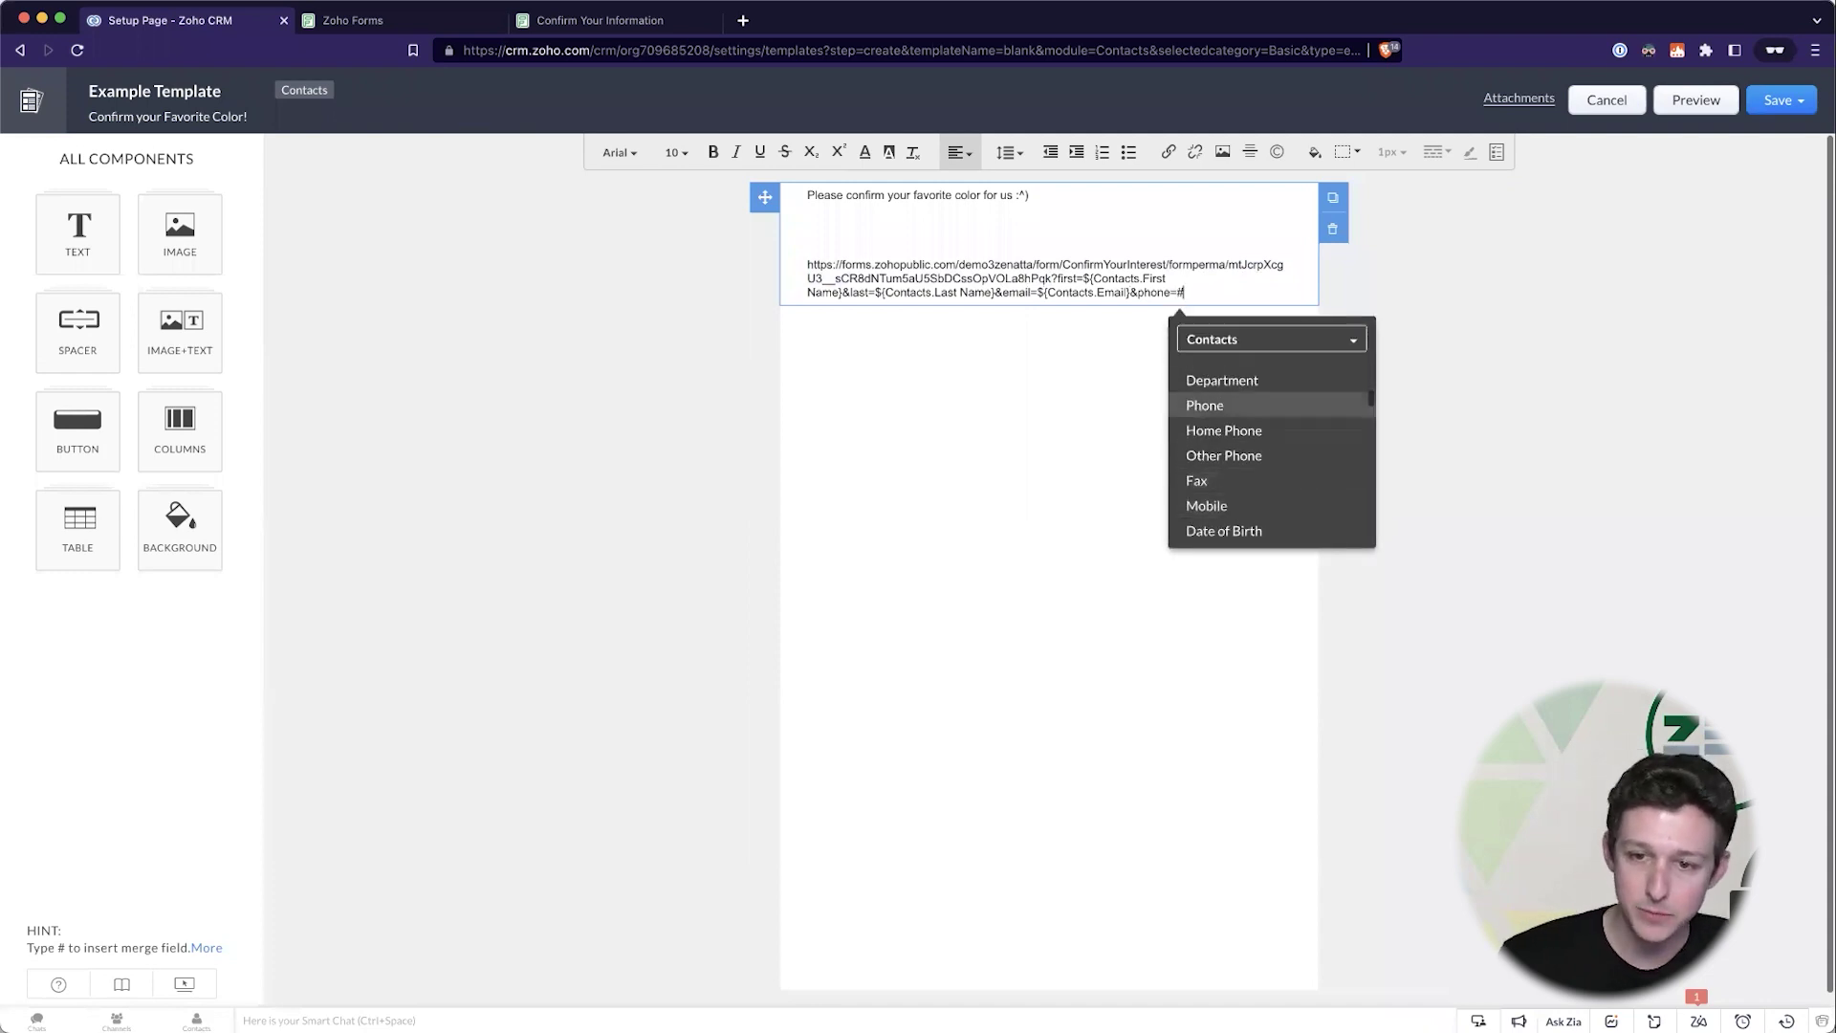
key(Return)
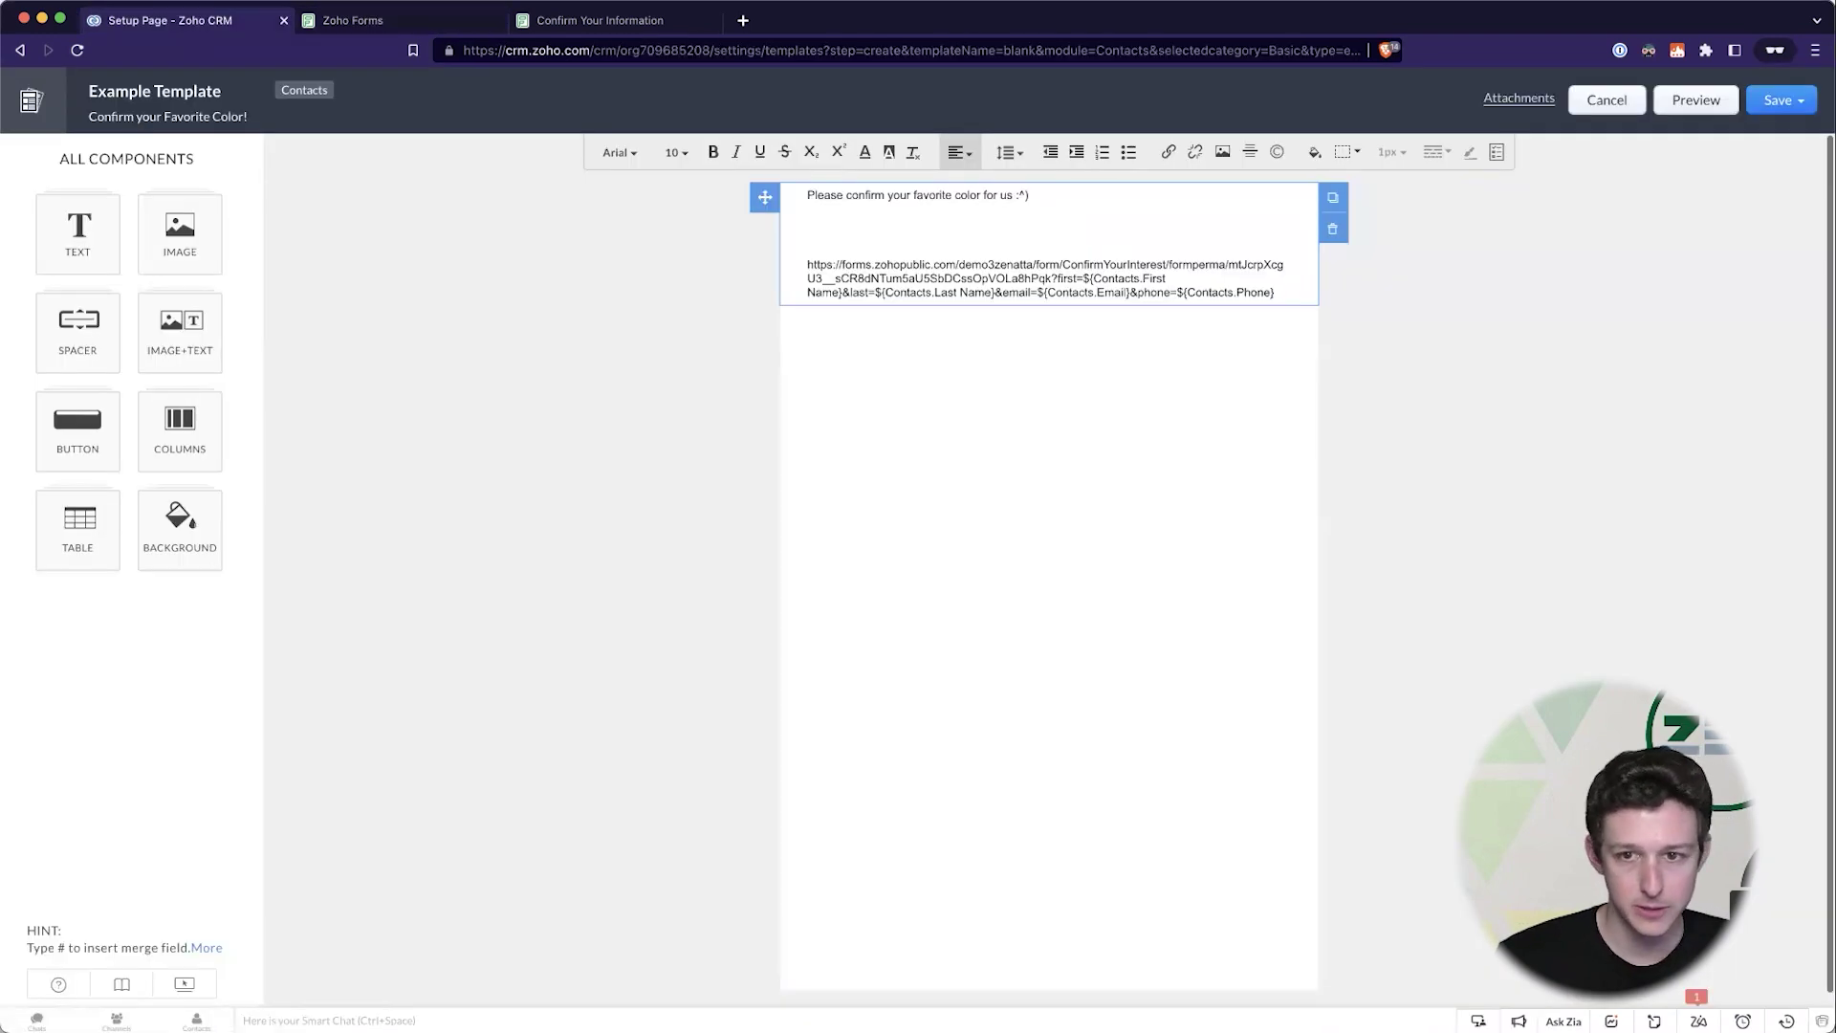
text(%colo)
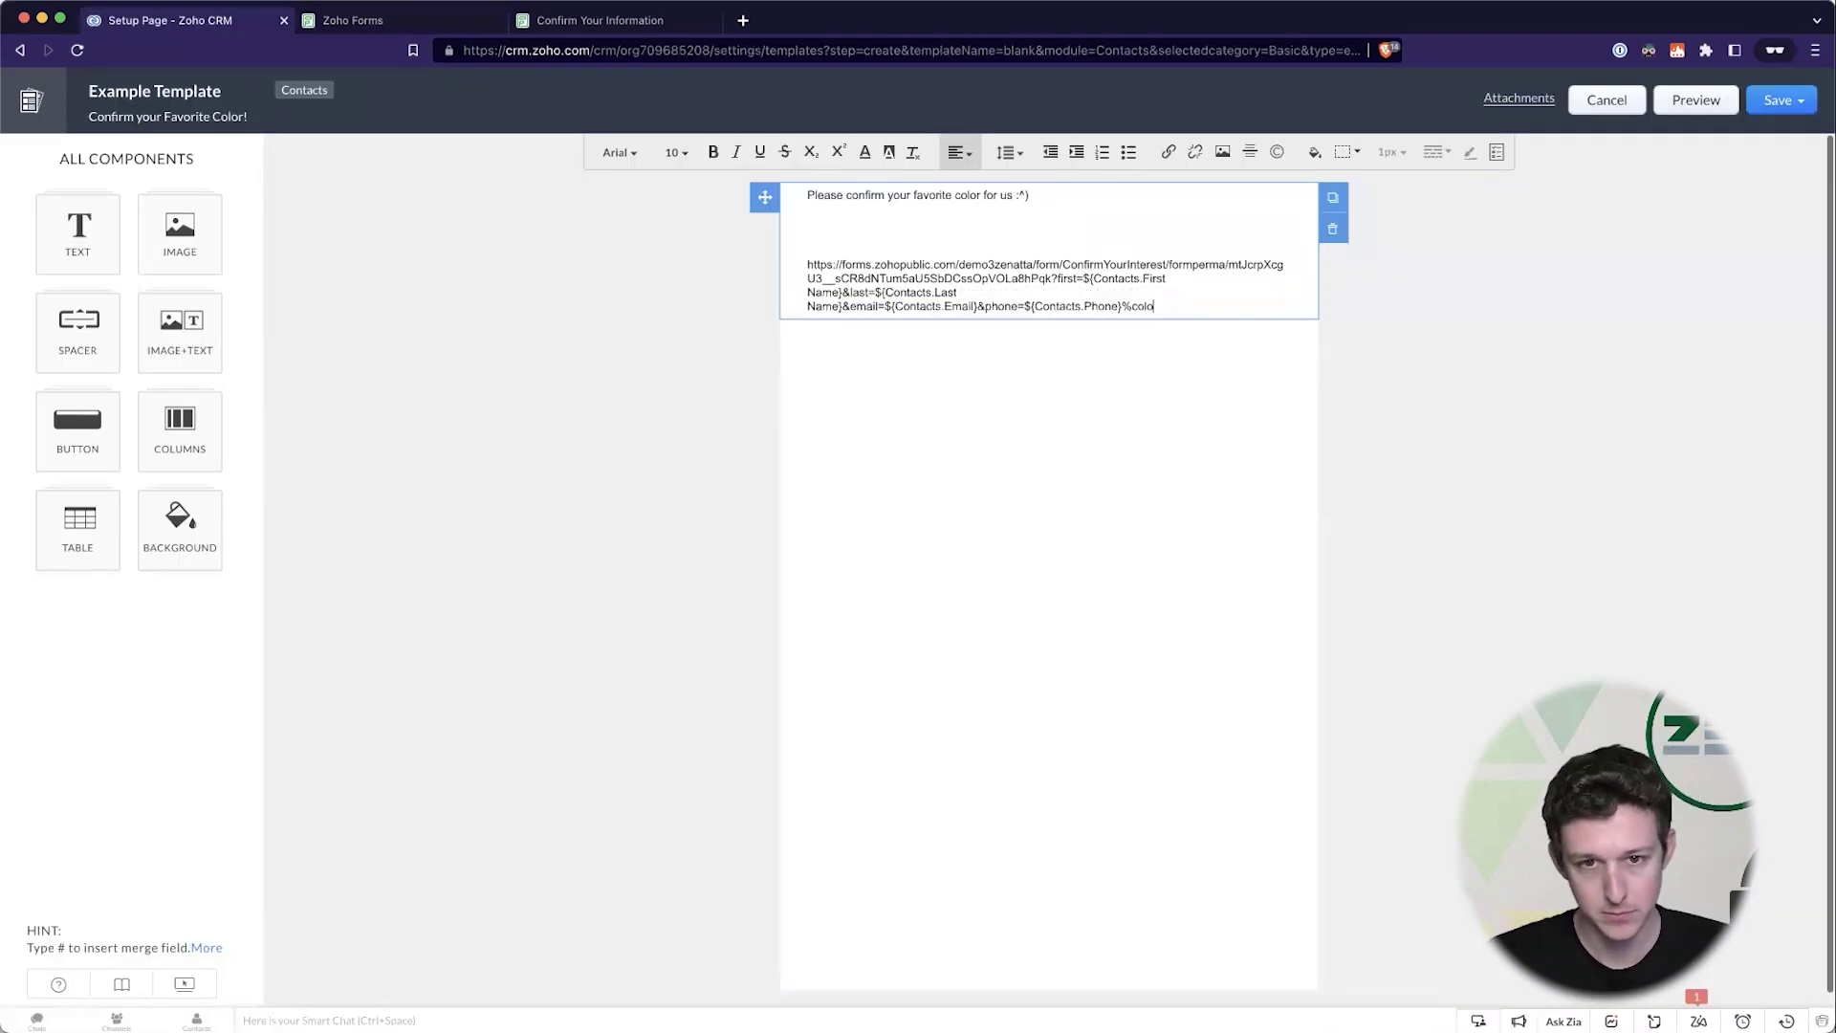
key(BackSpace)
key(BackSpace)
key(BackSpace)
key(BackSpace)
key(BackSpace)
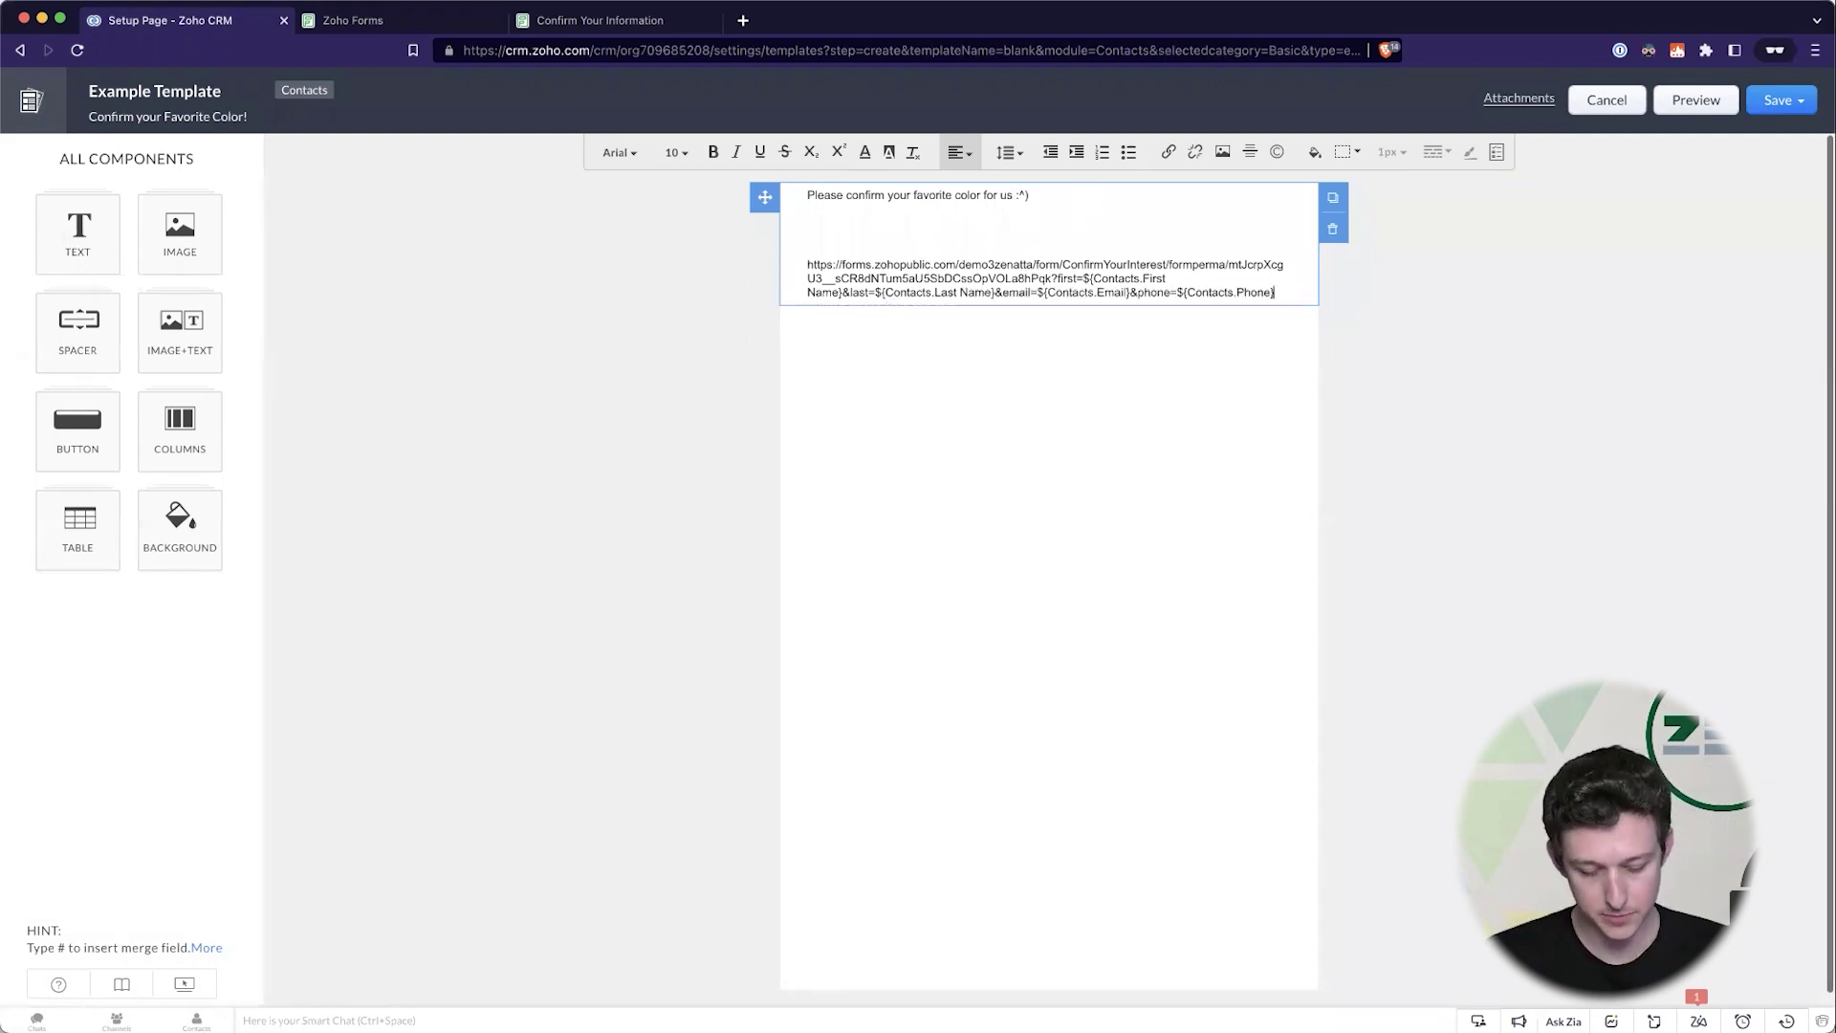
text(&c)
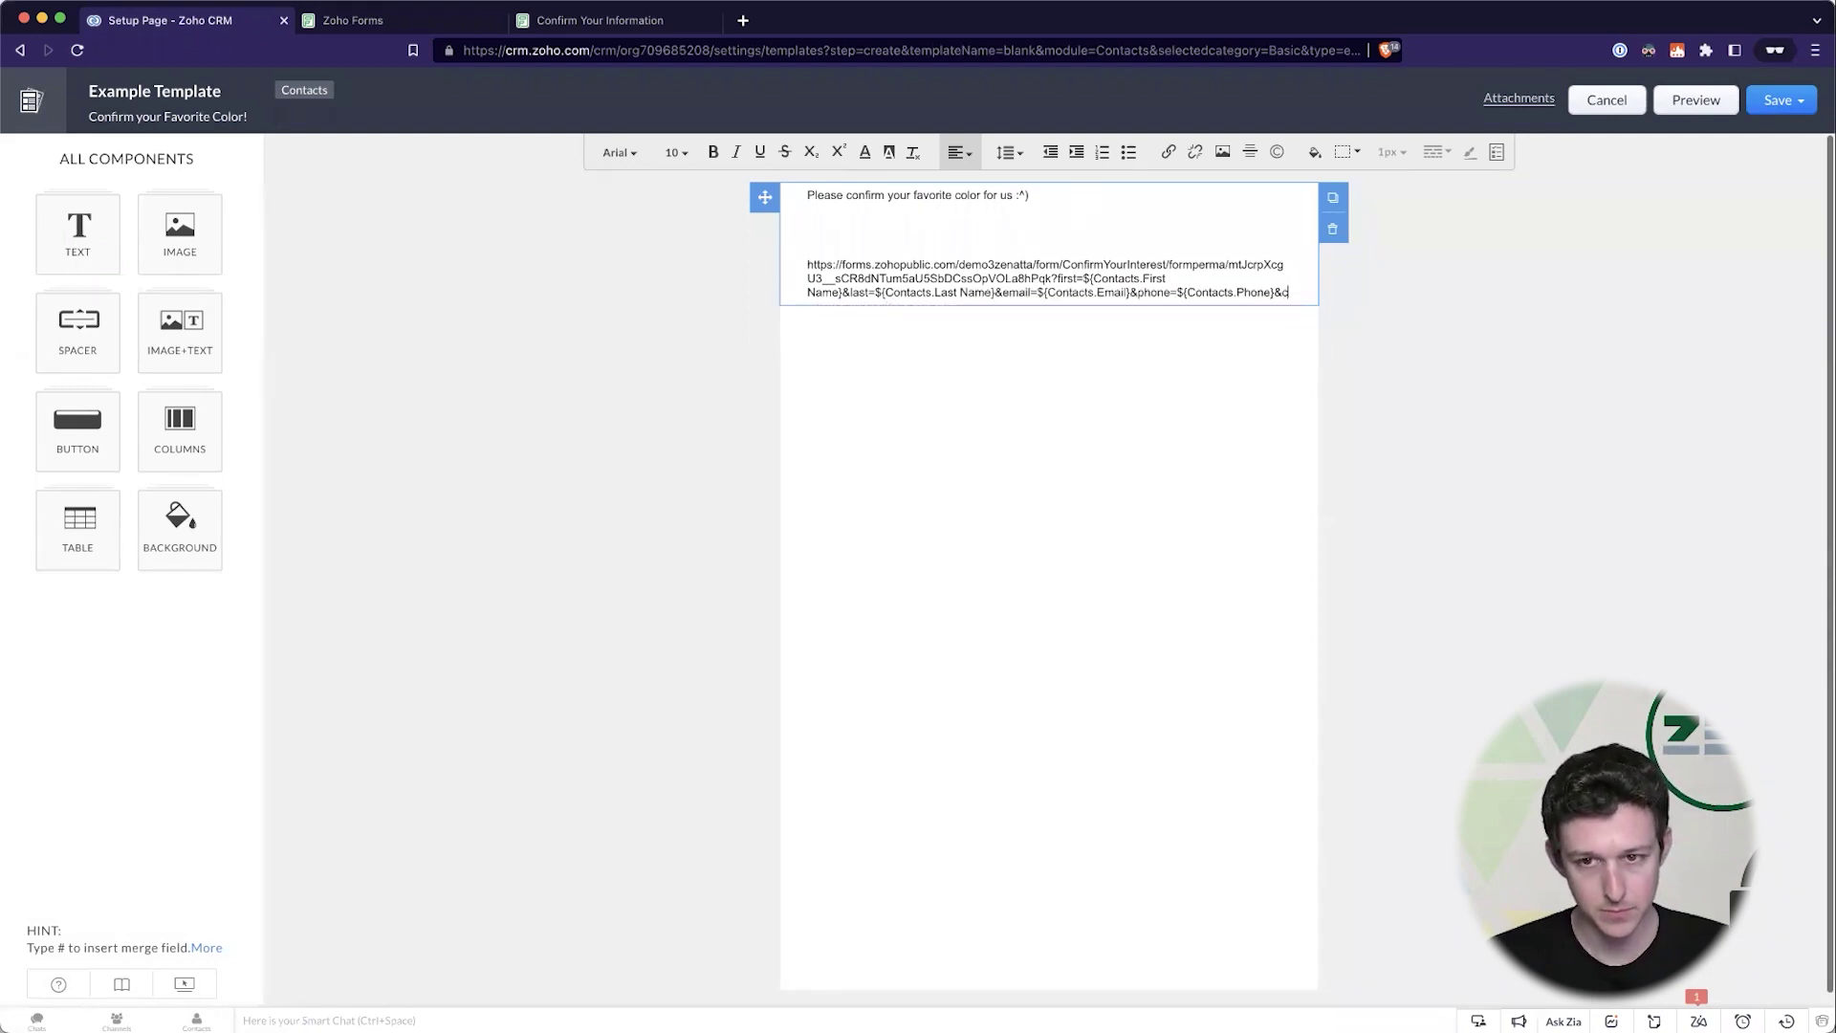
text(olor=)
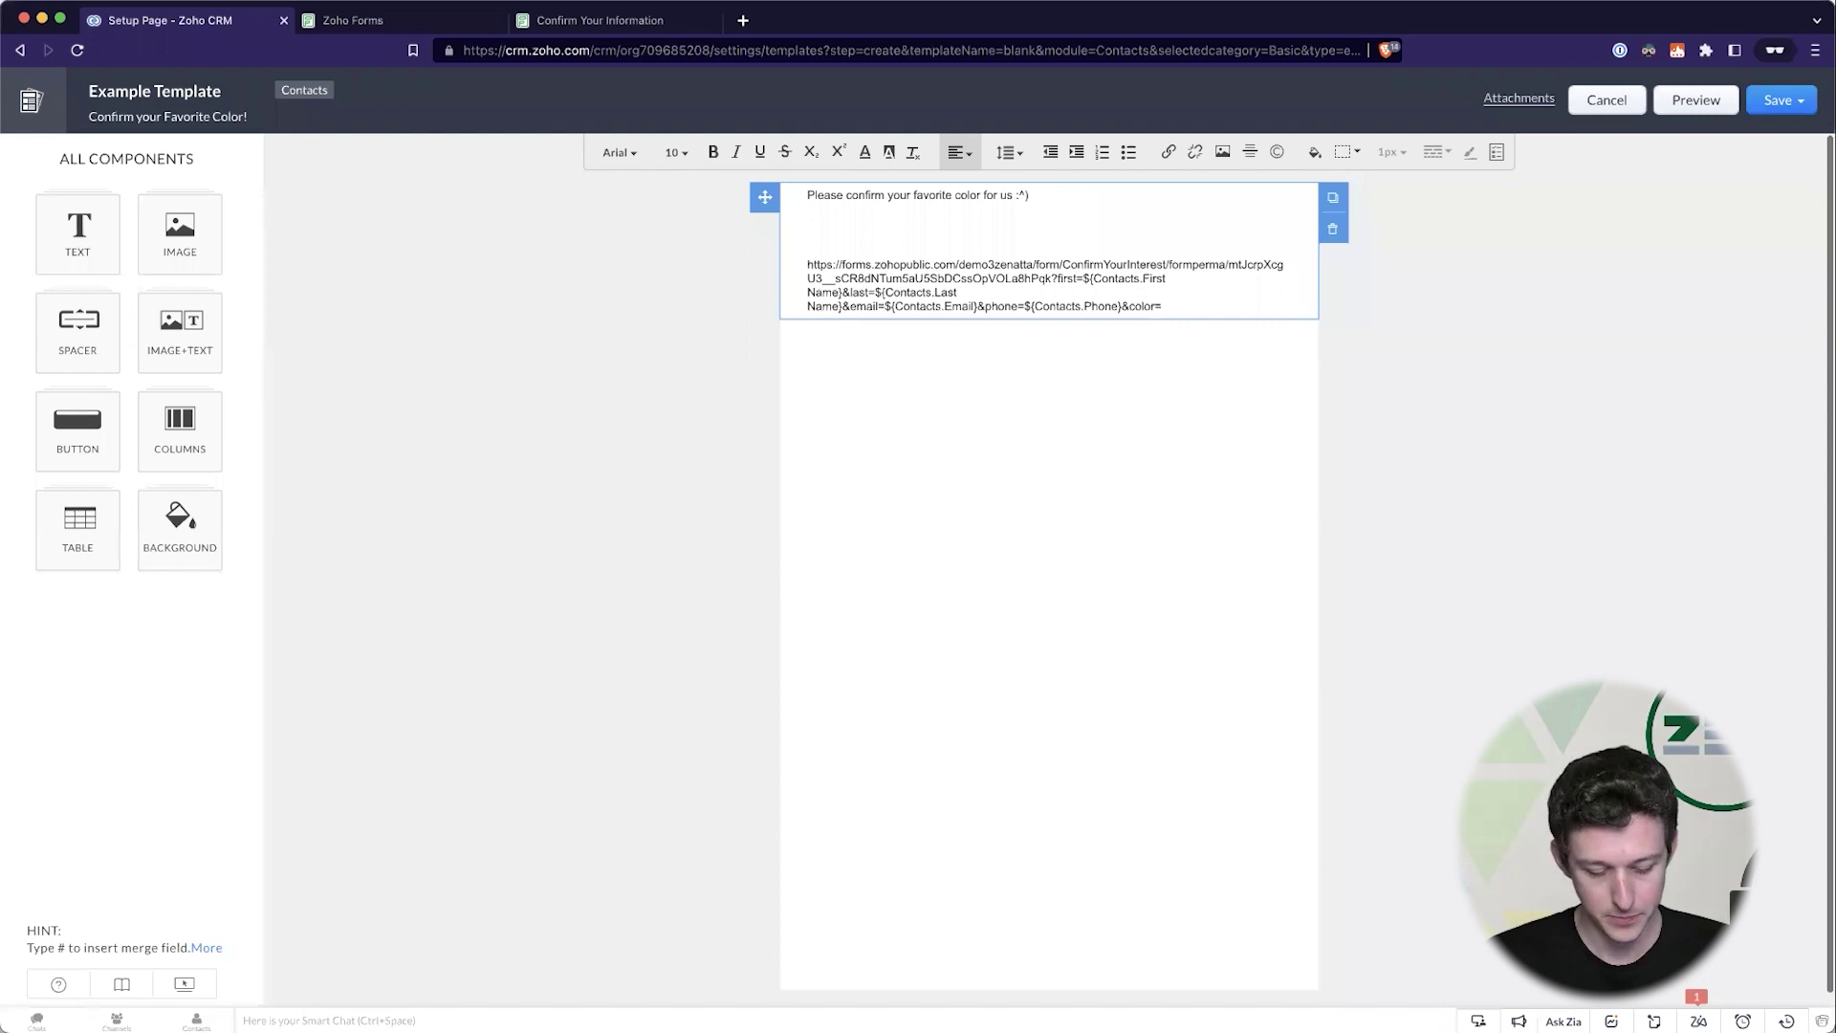
text(#)
scroll(1270, 461, down, 5)
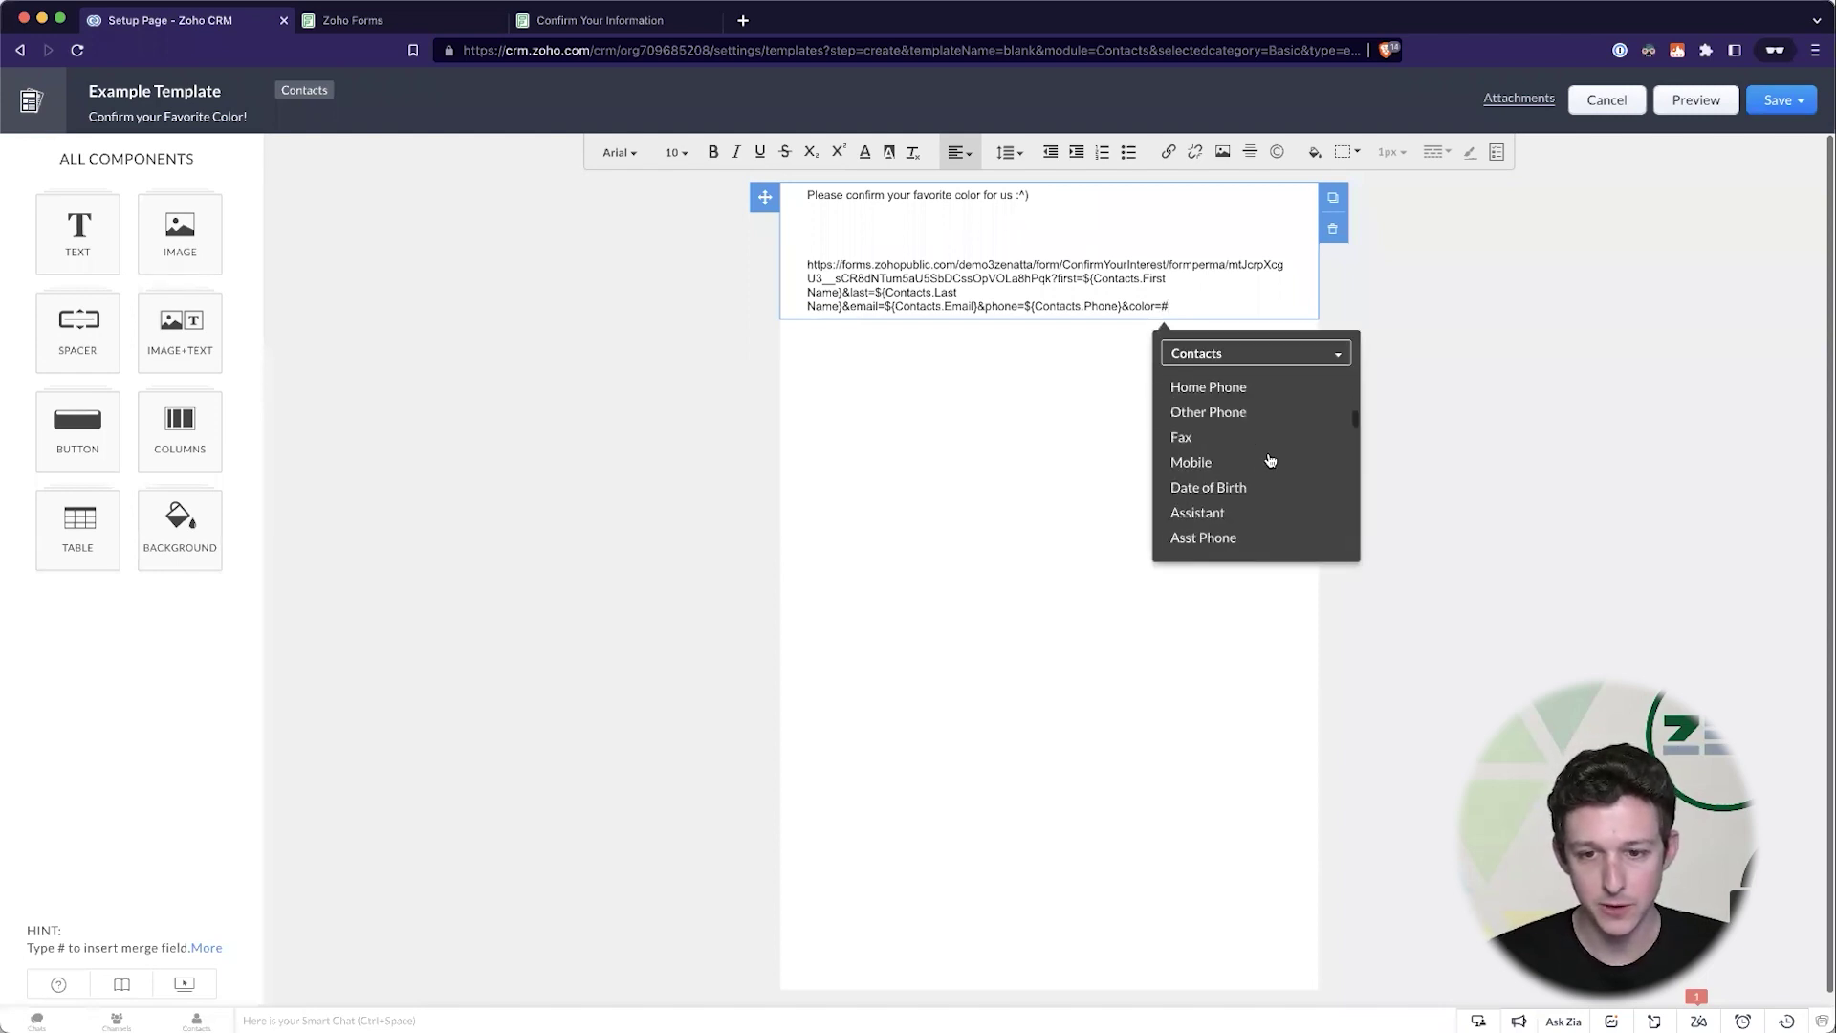
scroll(1270, 460, down, 10)
text(f)
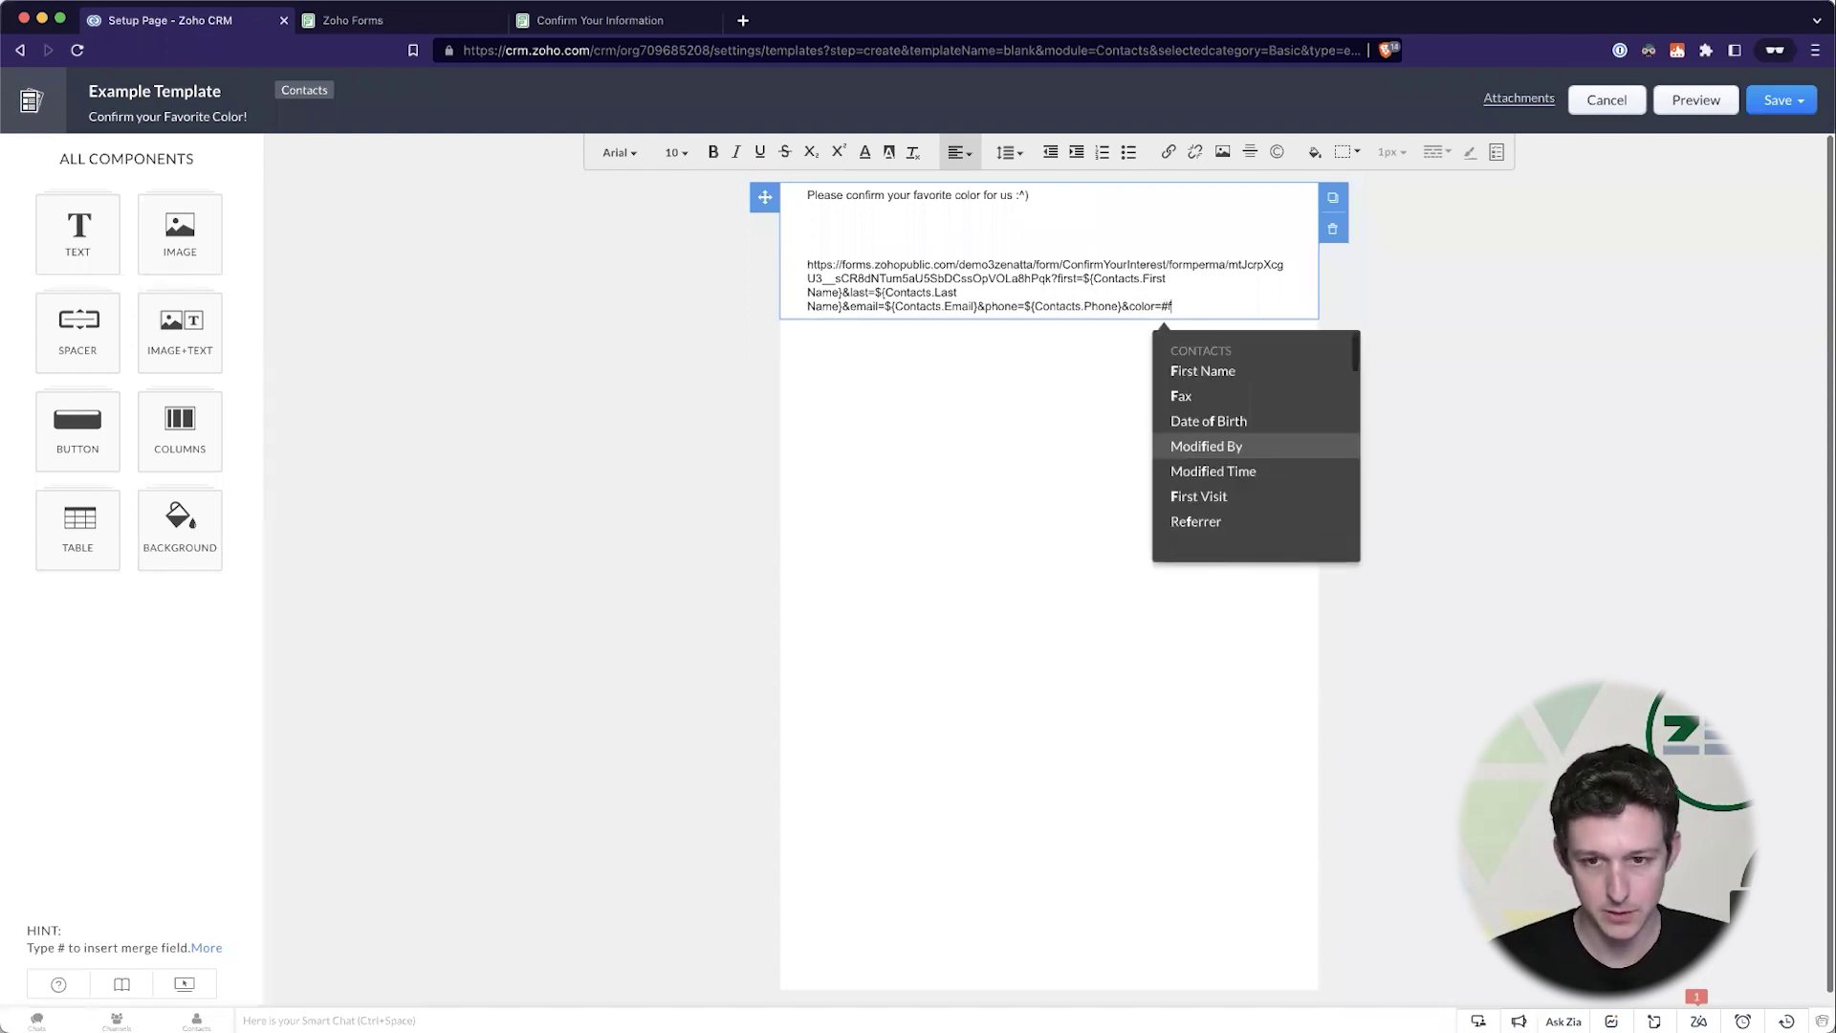
text(a)
click(1268, 397)
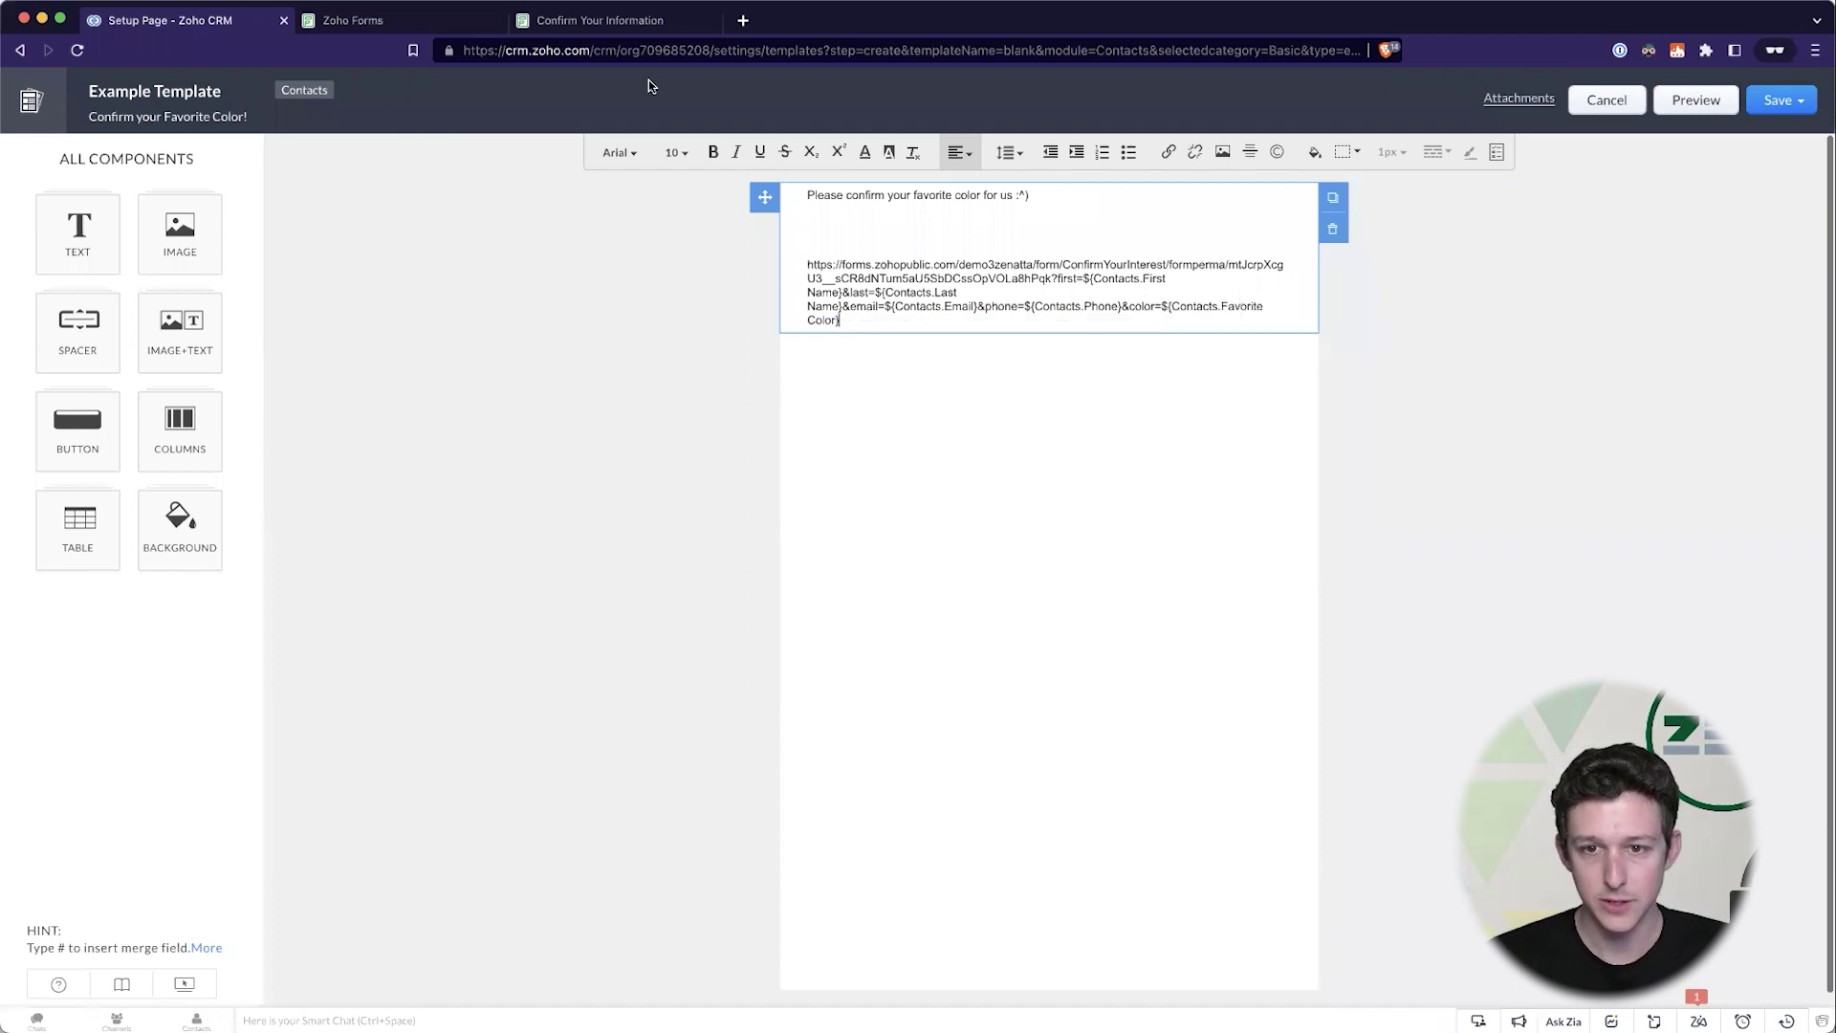
- Add the id= parameter filled by the Contact Id merge field
click(439, 24)
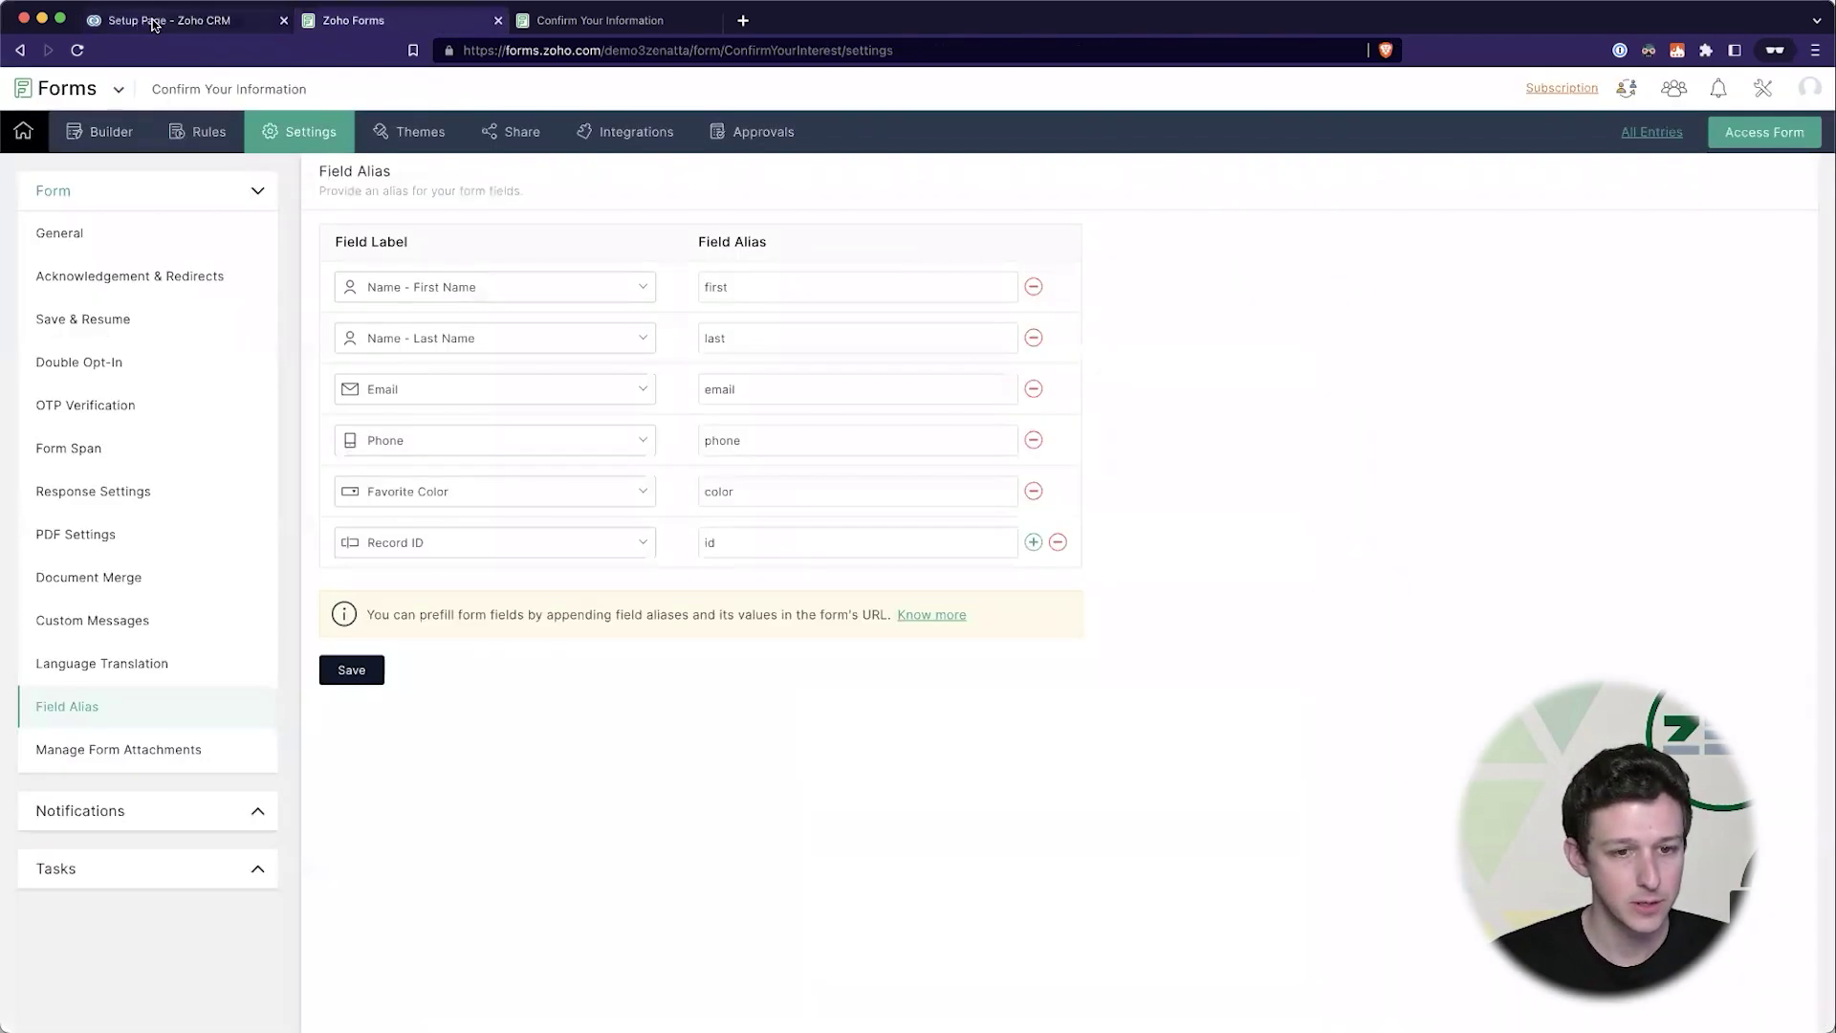
click(153, 24)
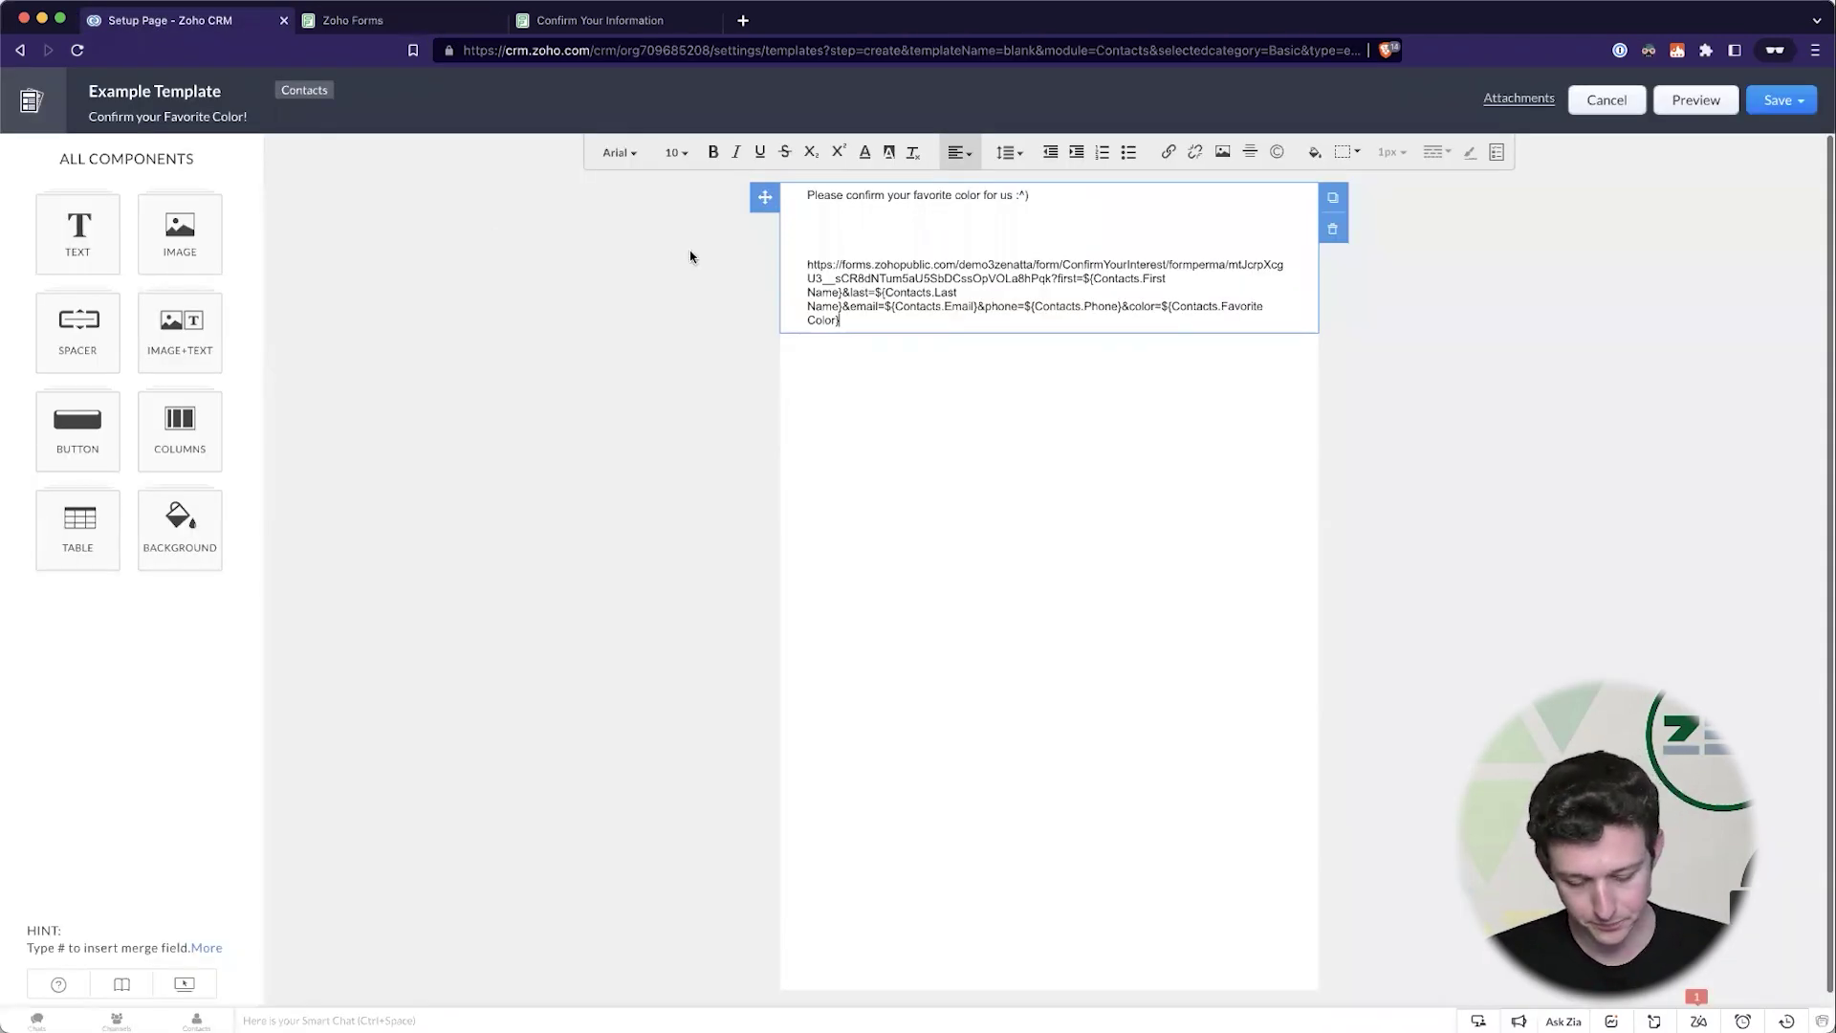
text(id)
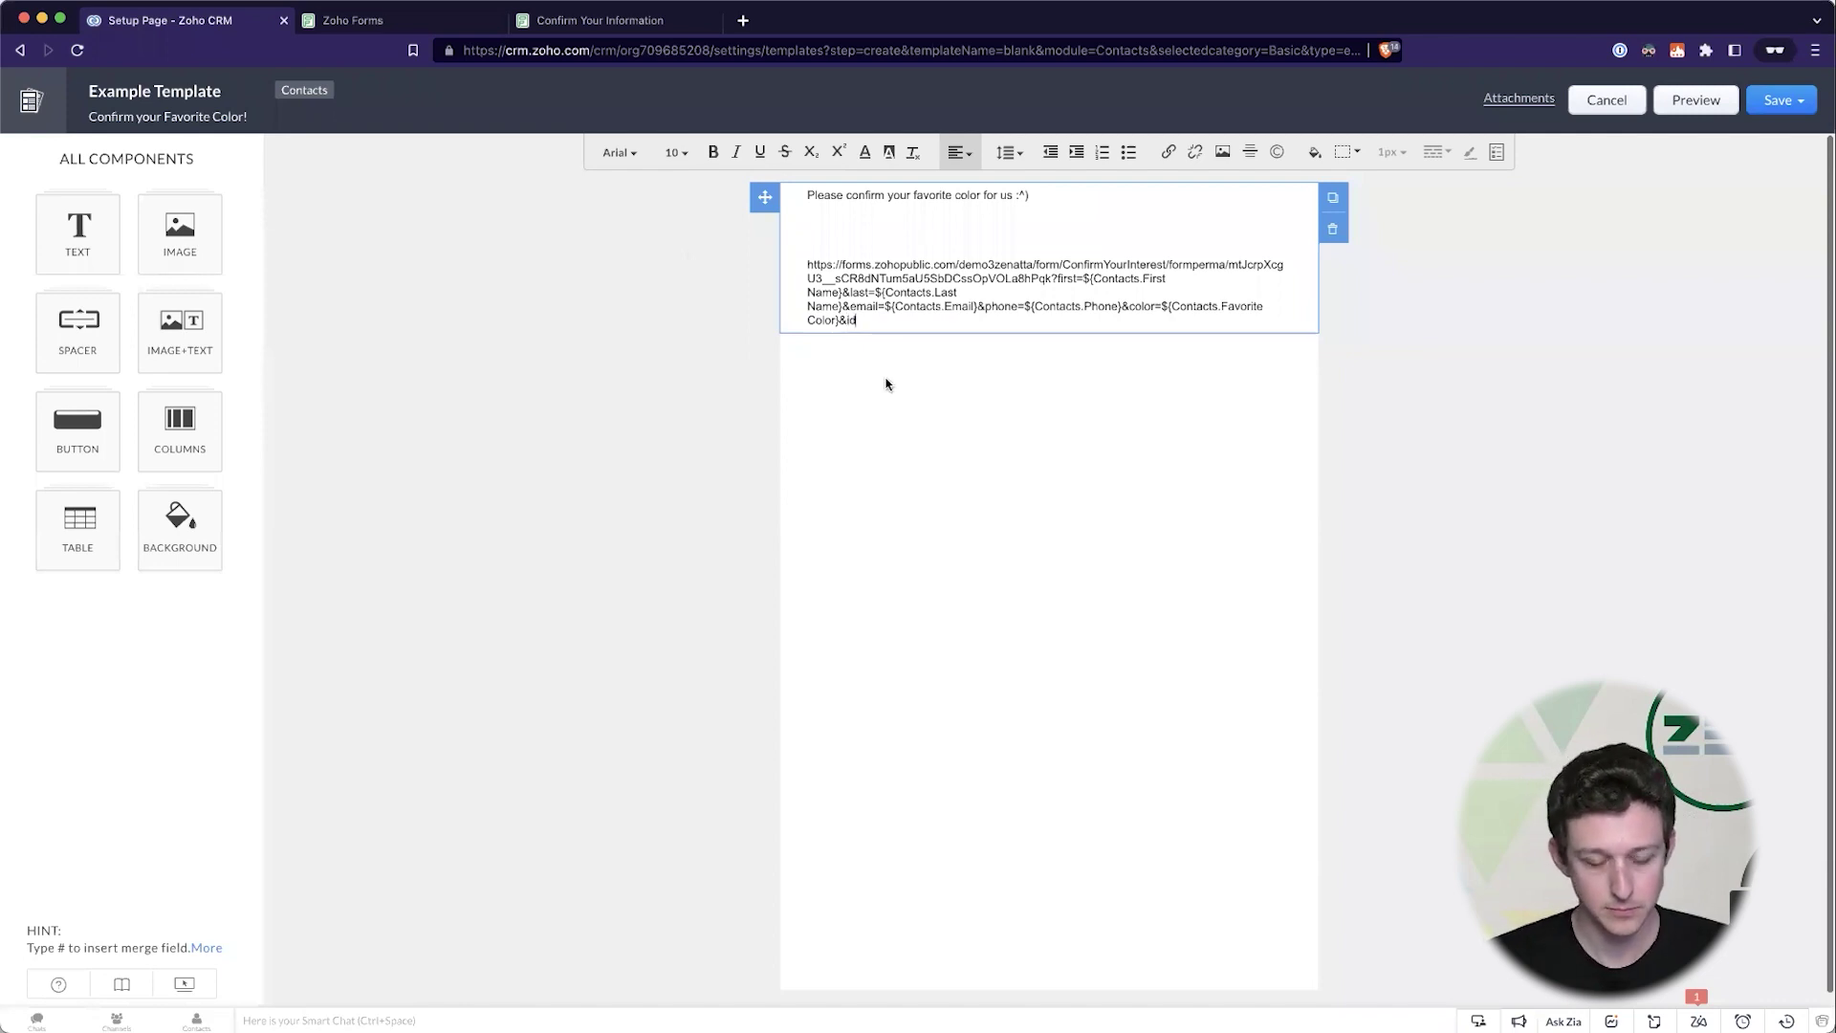
text(=#)
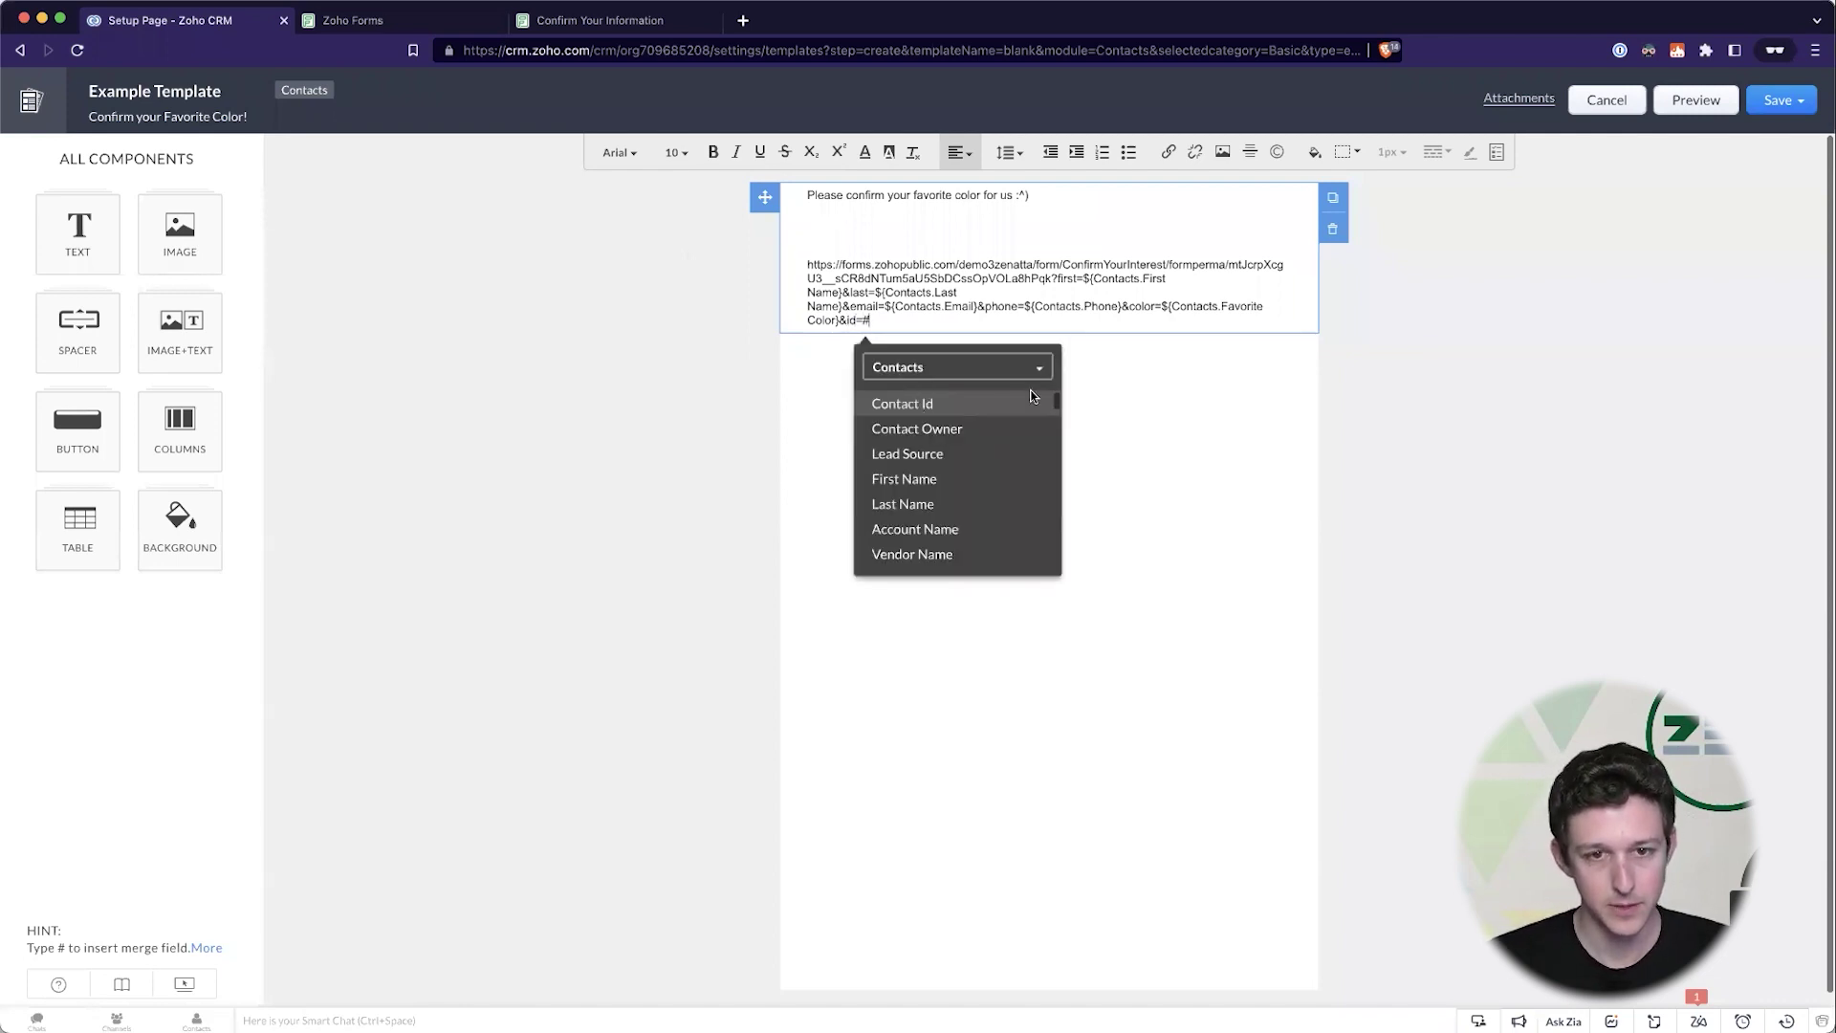
click(1030, 394)
drag(787, 292, 782, 249)
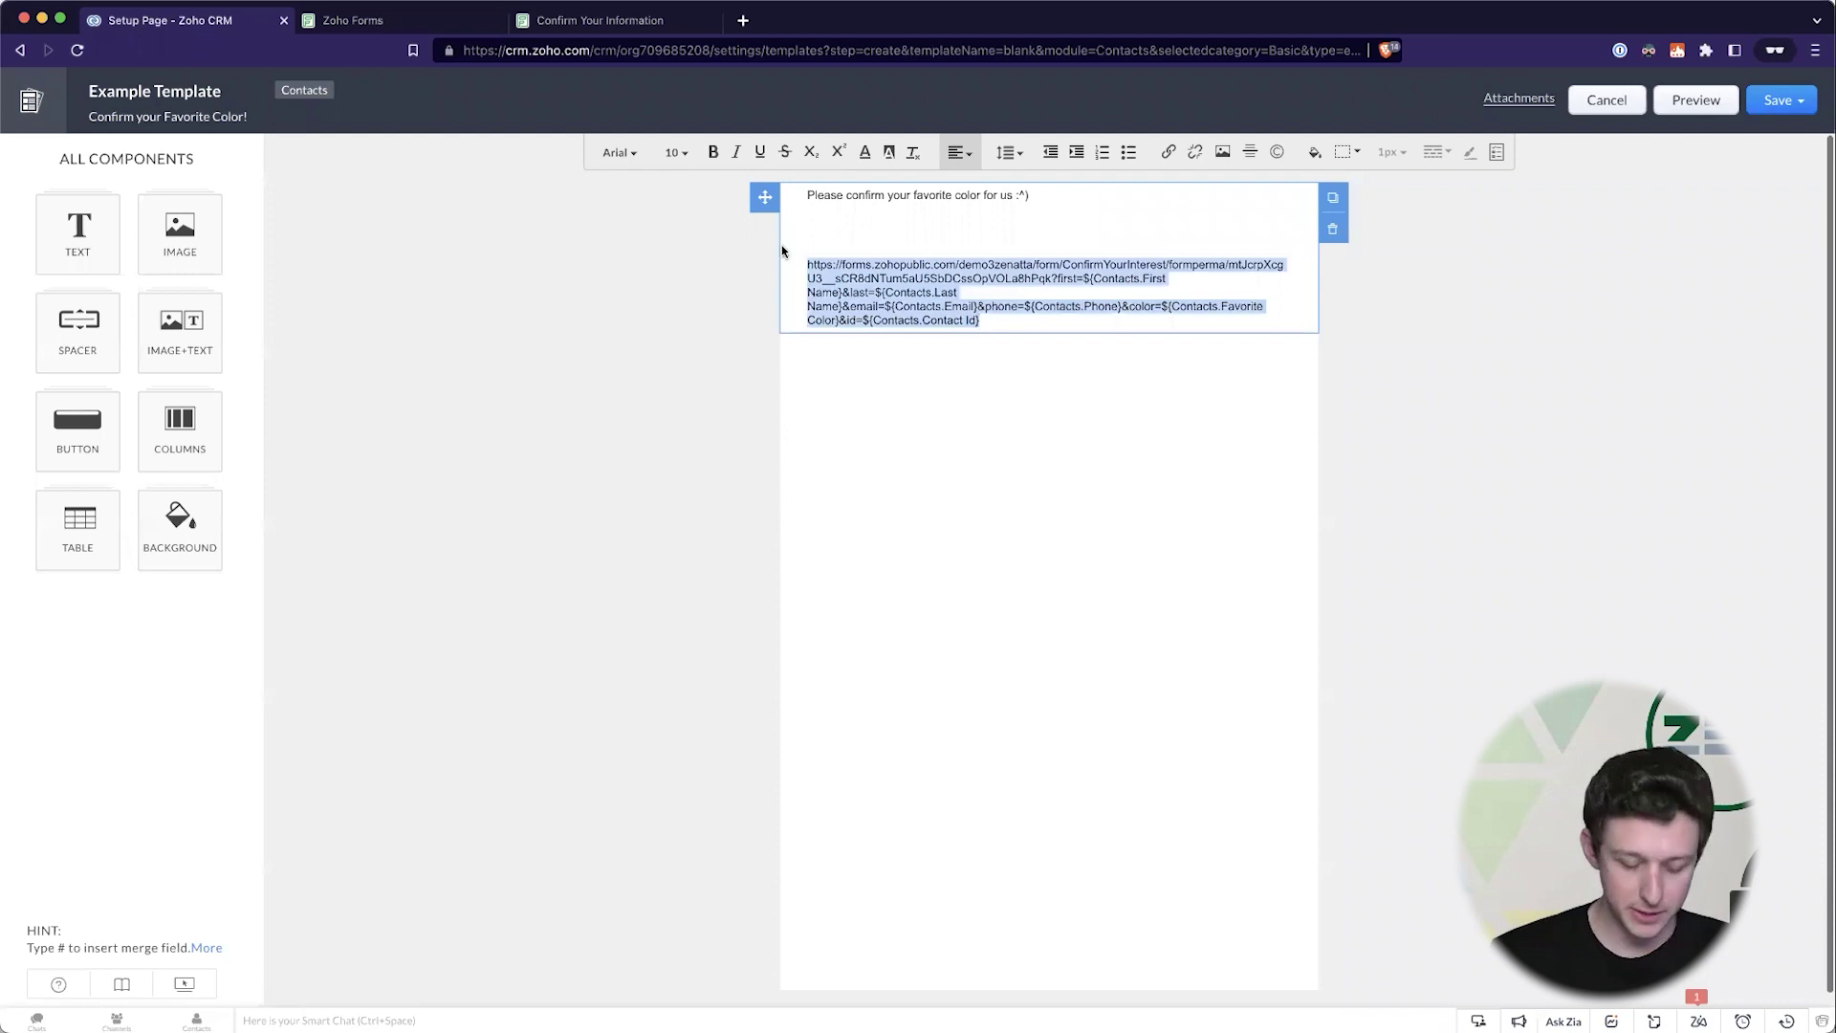
click(1020, 320)
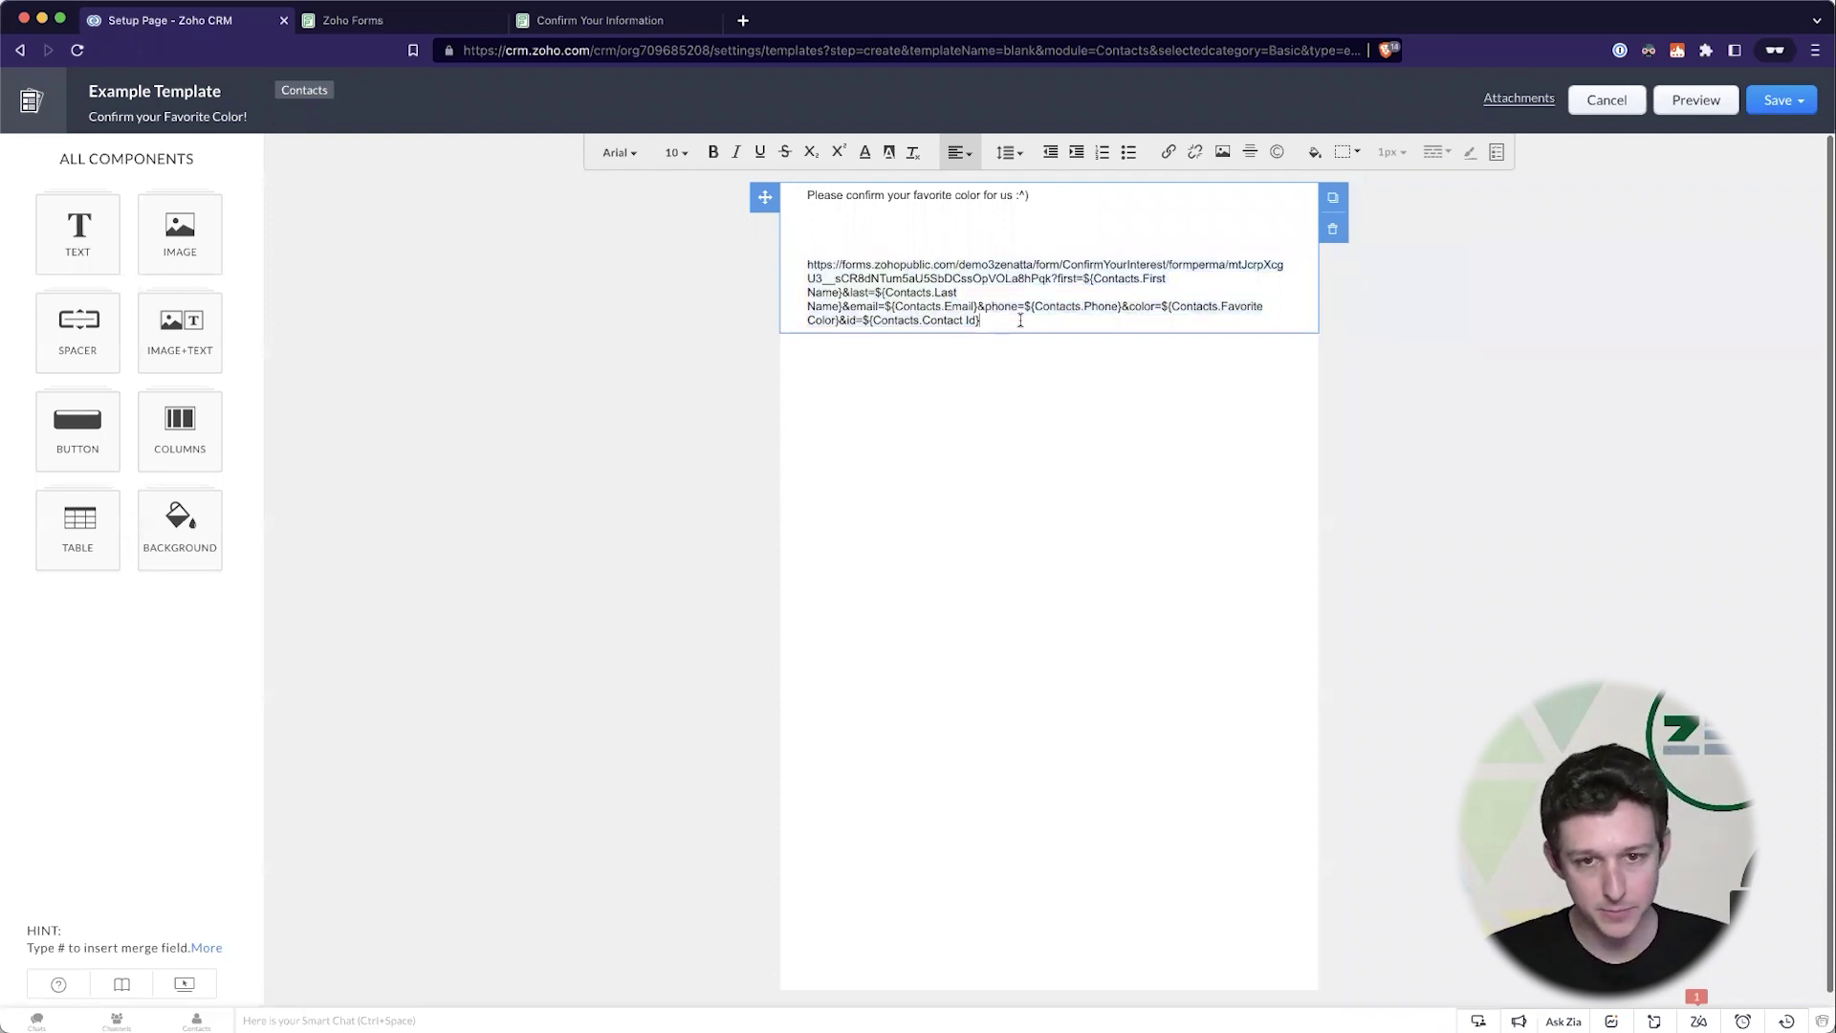
- Add a normal 'Click here' button whose link is the pasted prefilled form URL
drag(762, 278, 759, 258)
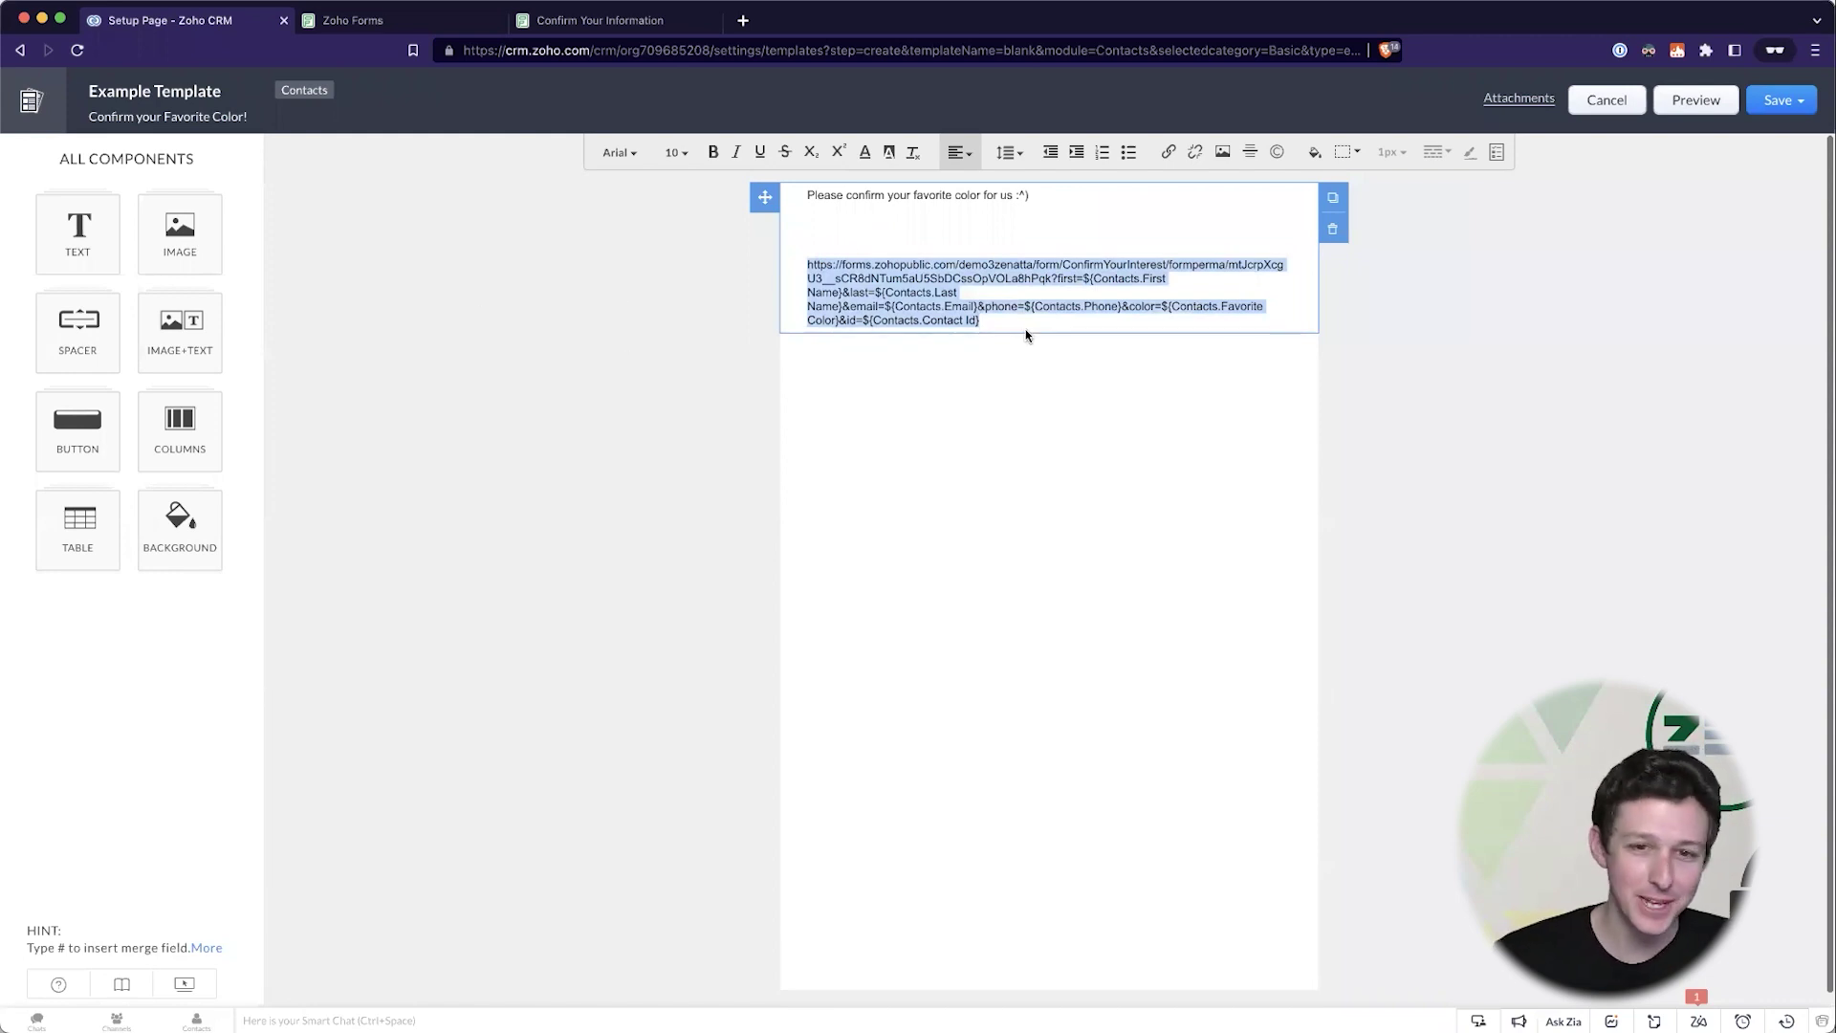
click(57, 437)
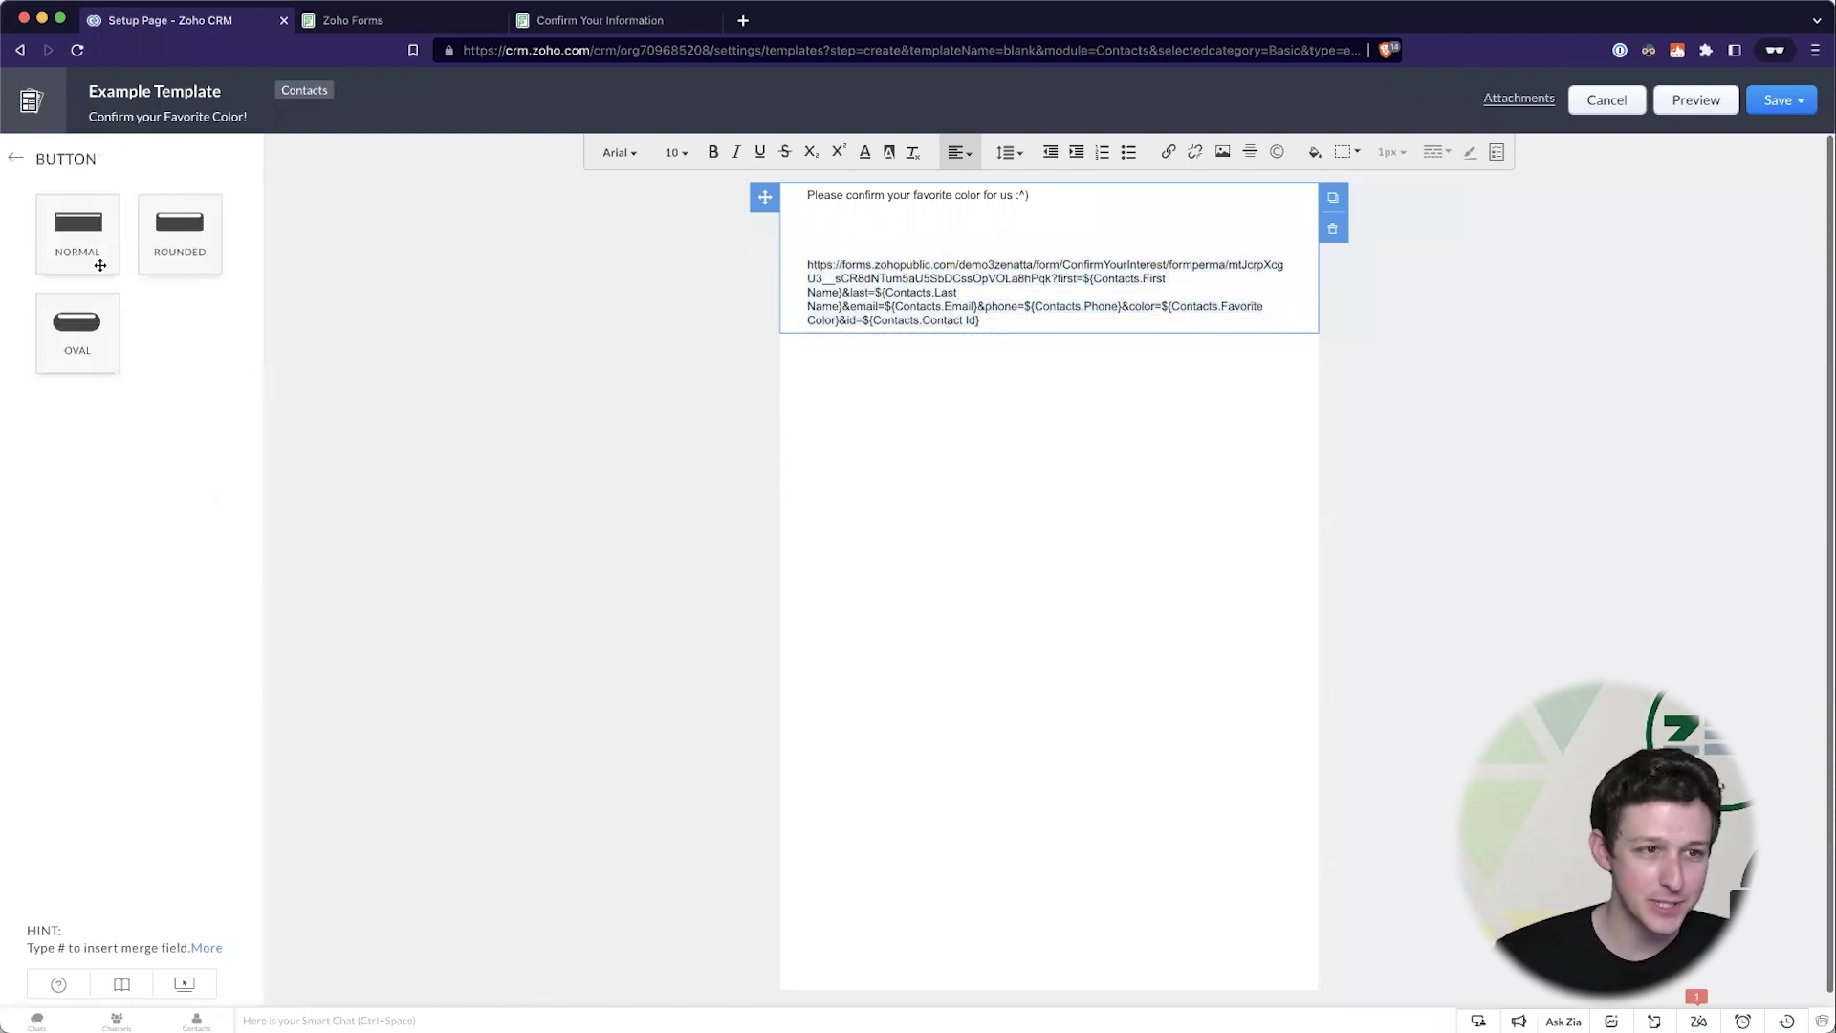
drag(98, 258, 1030, 414)
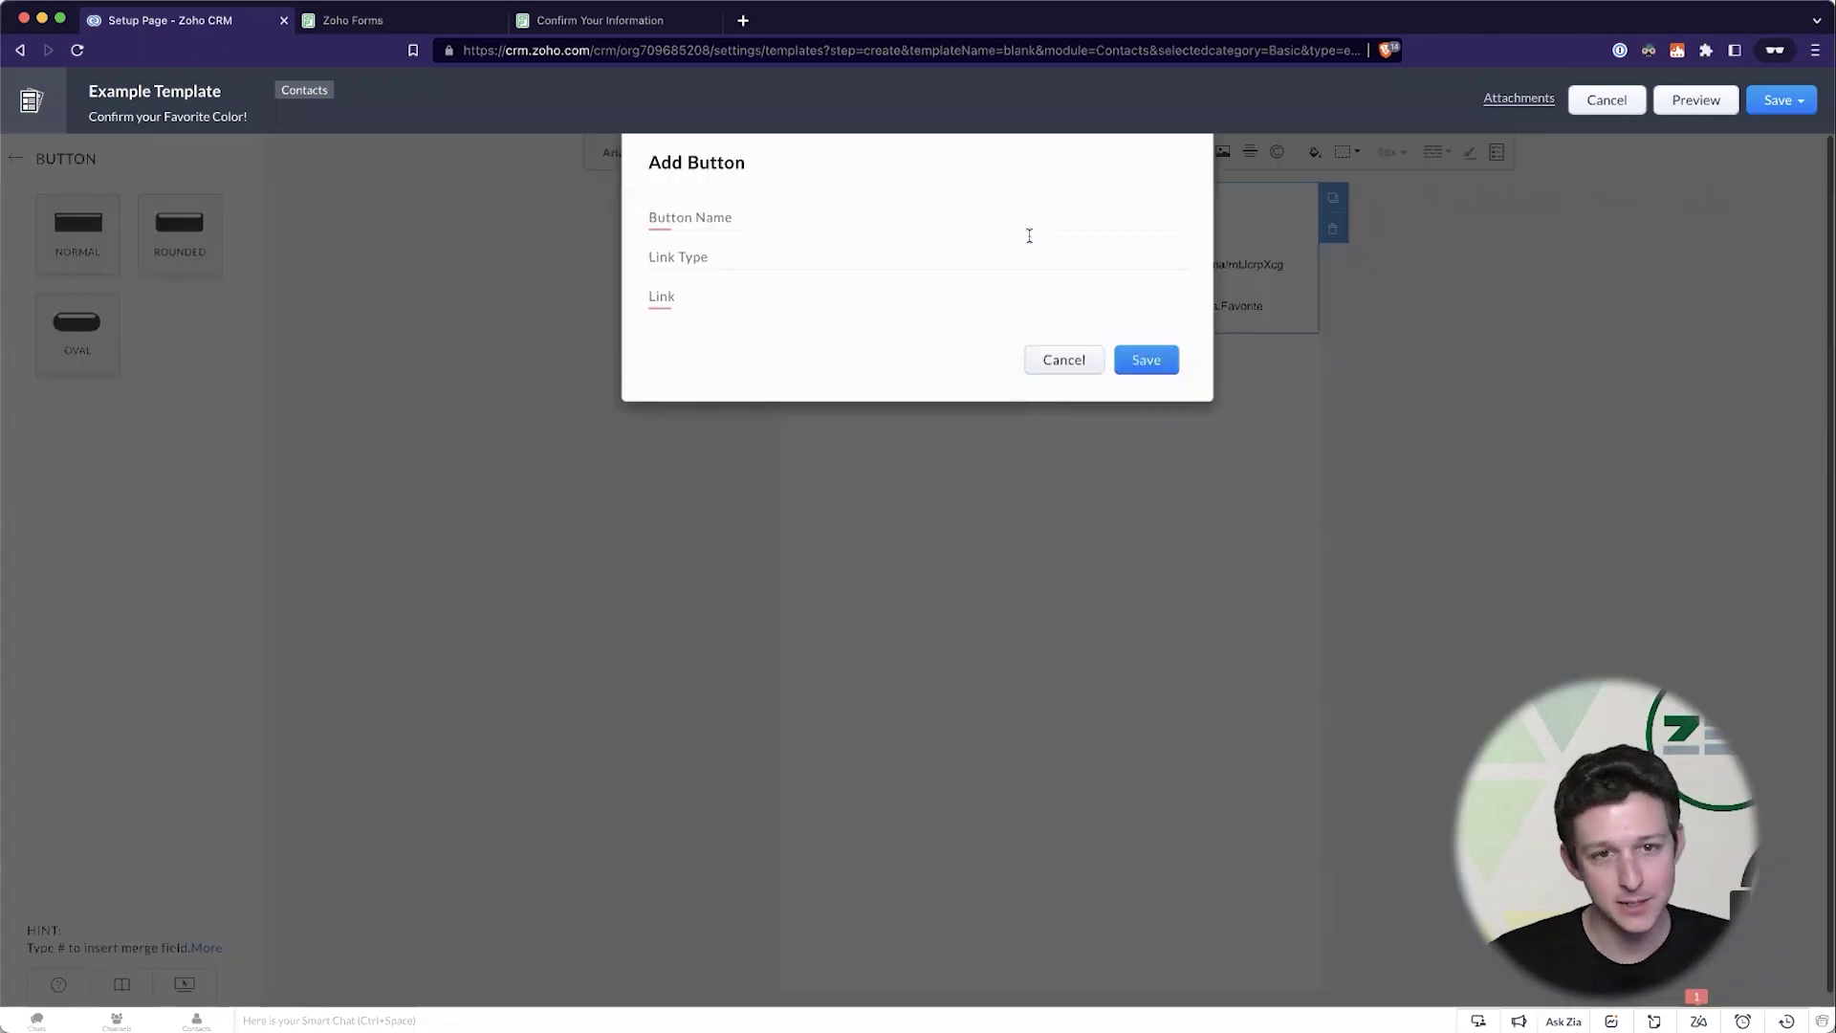
text(Click here)
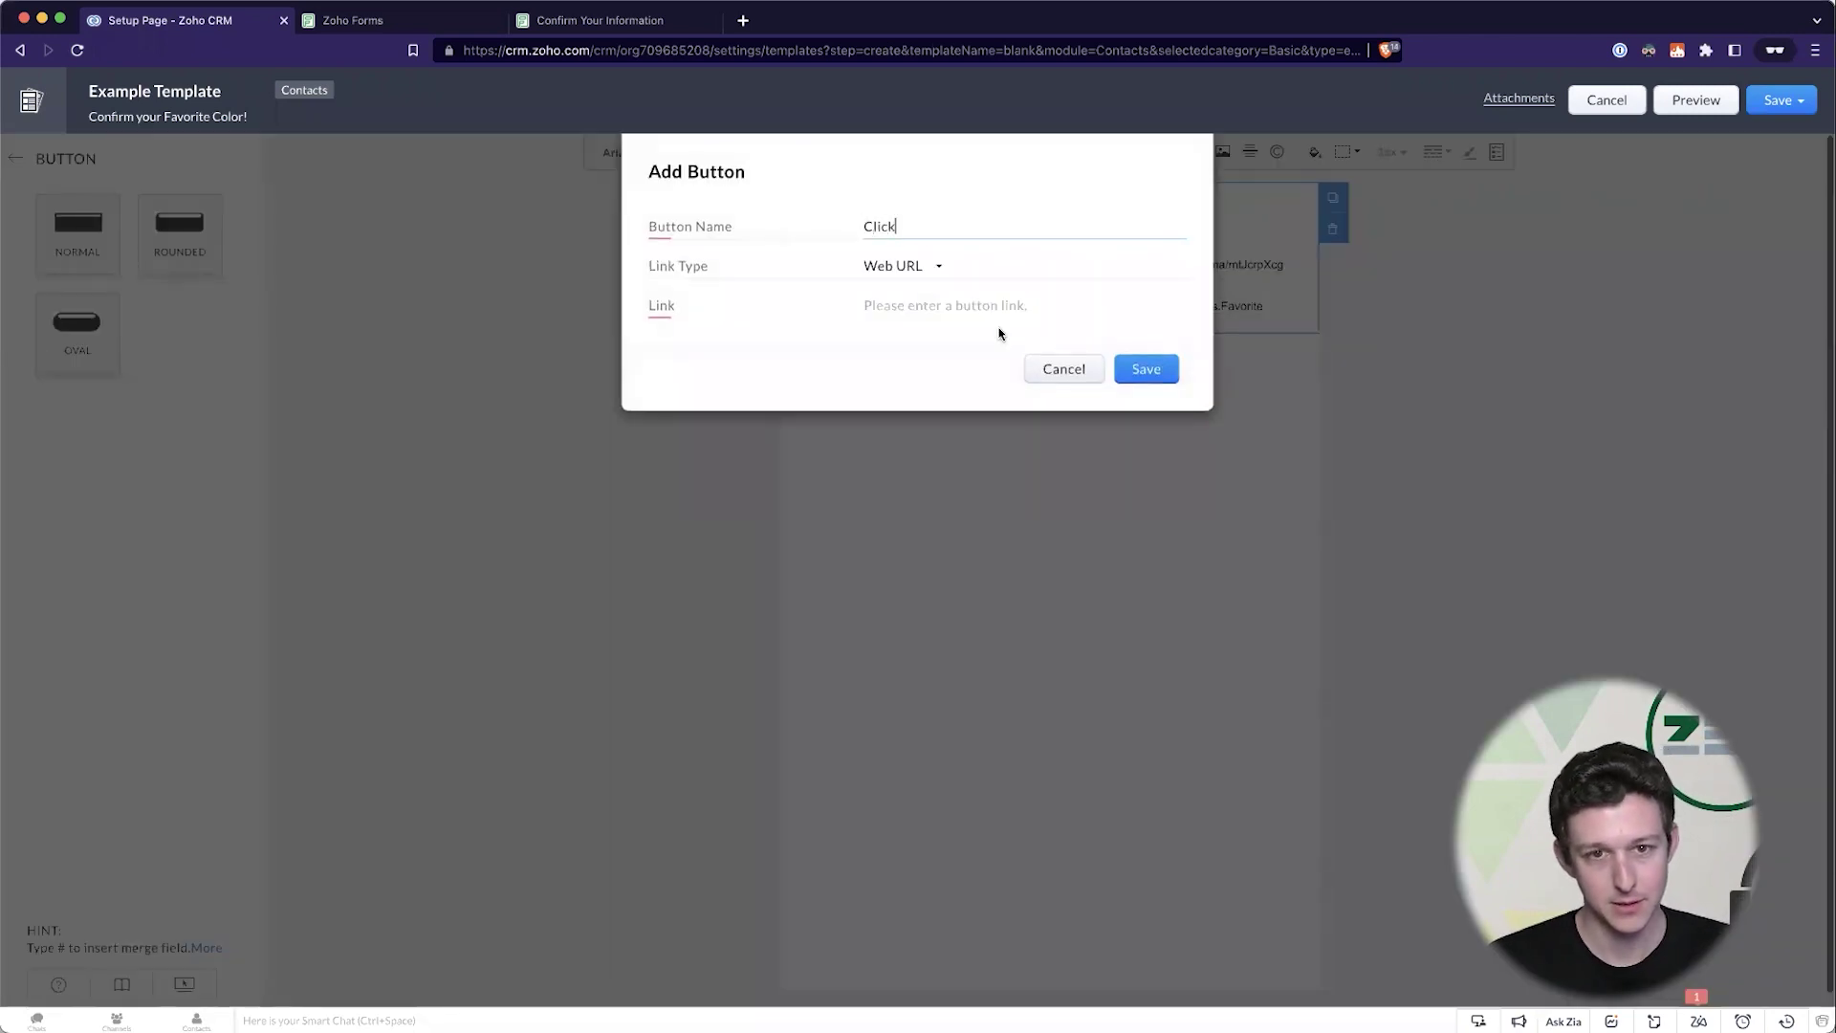
click(1002, 306)
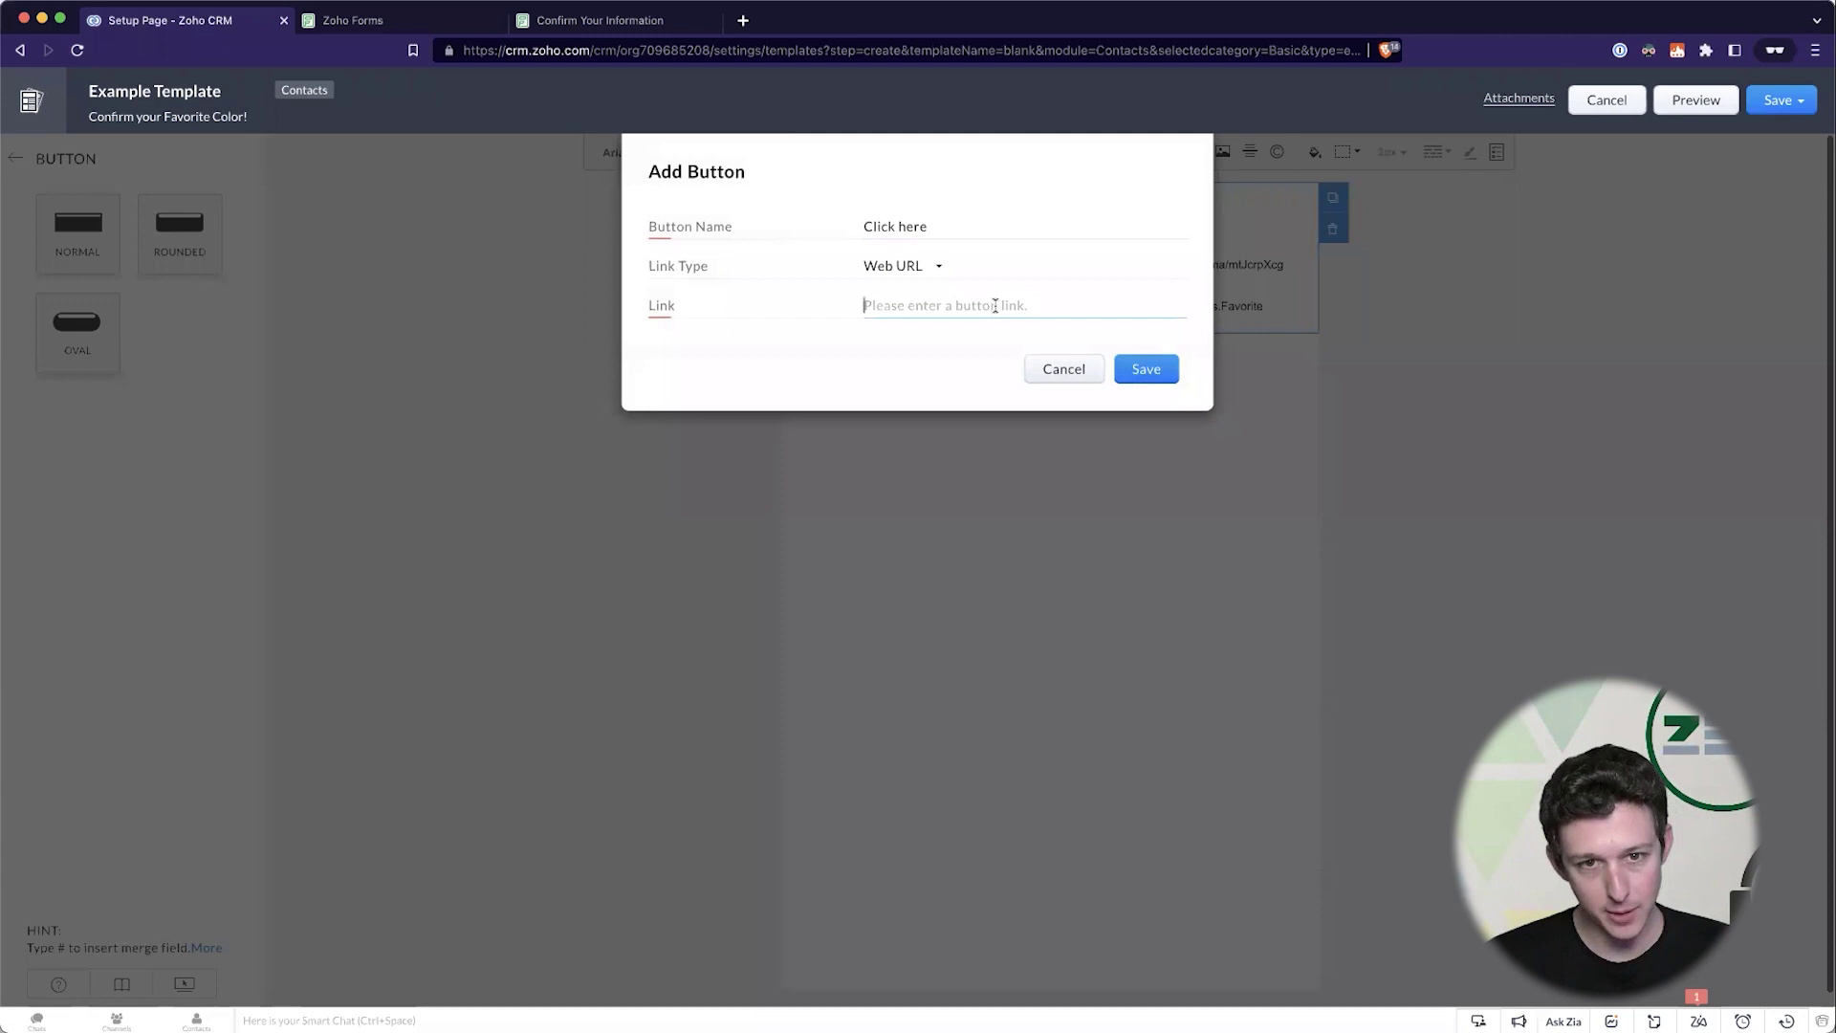
key(super+v)
click(1146, 373)
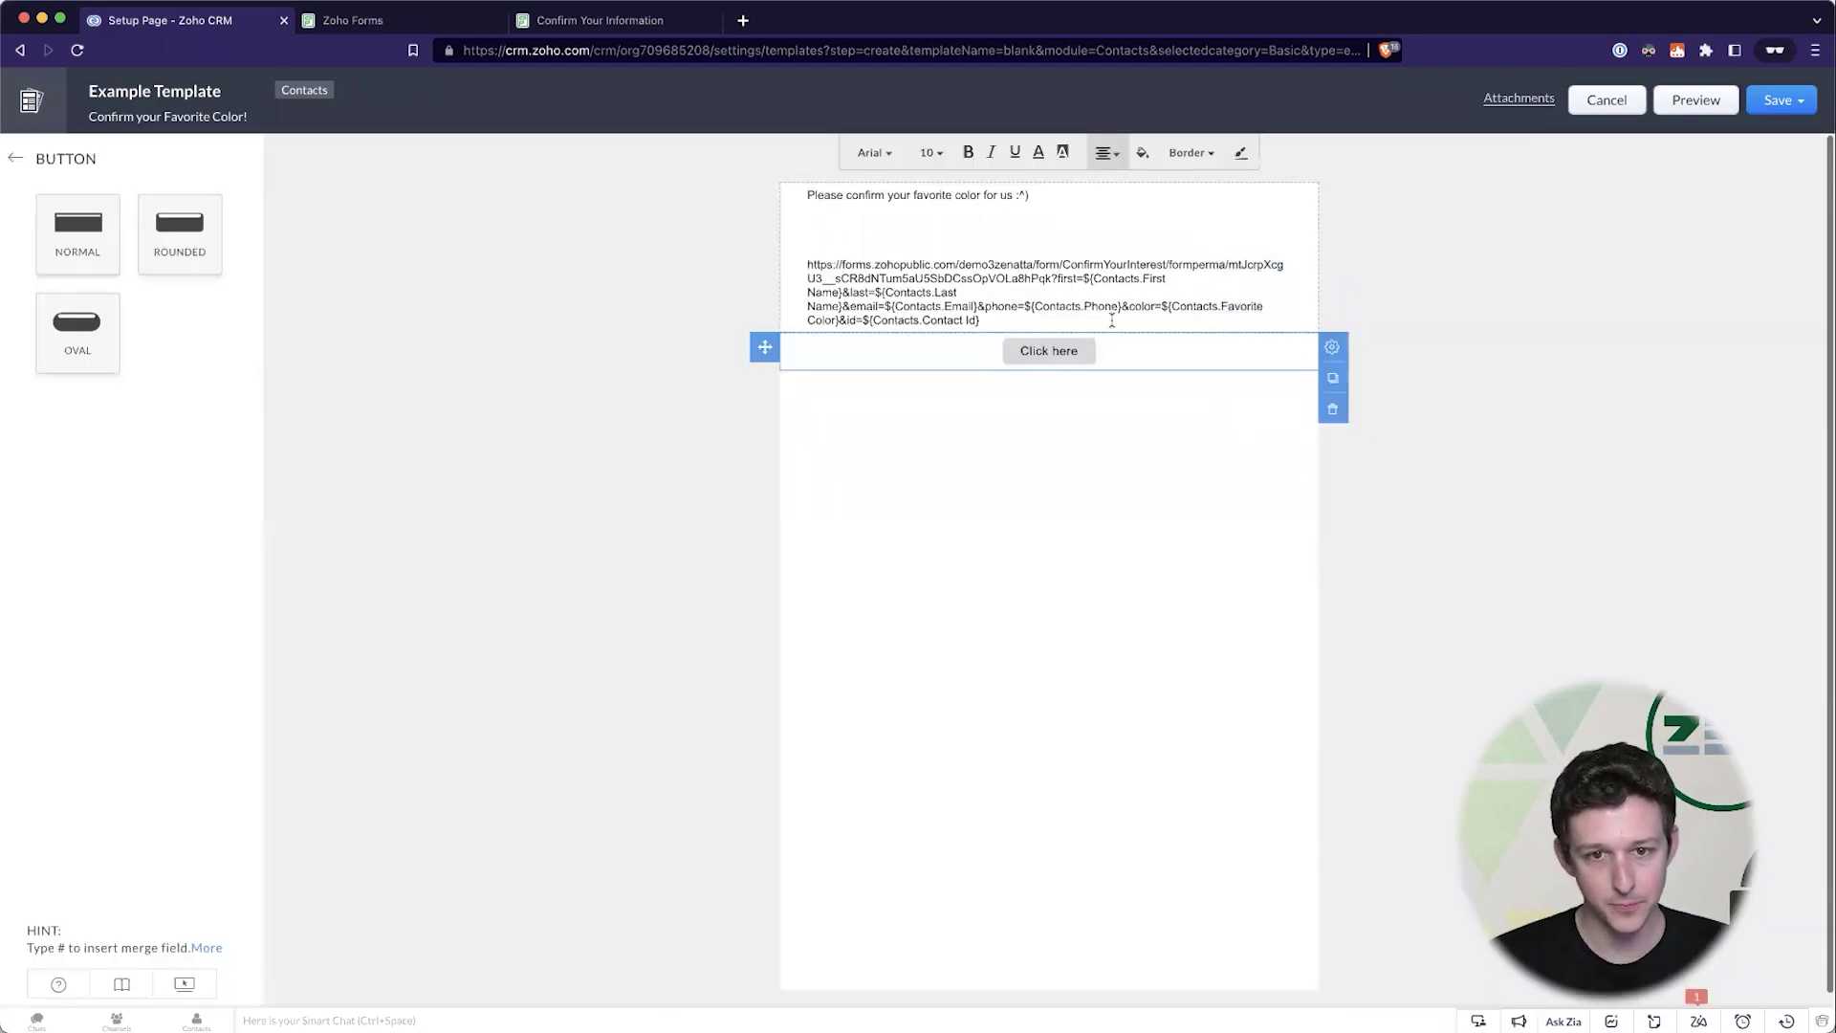
- Delete the raw URL text and the empty line above the button from the body
drag(990, 321, 778, 254)
key(BackSpace)
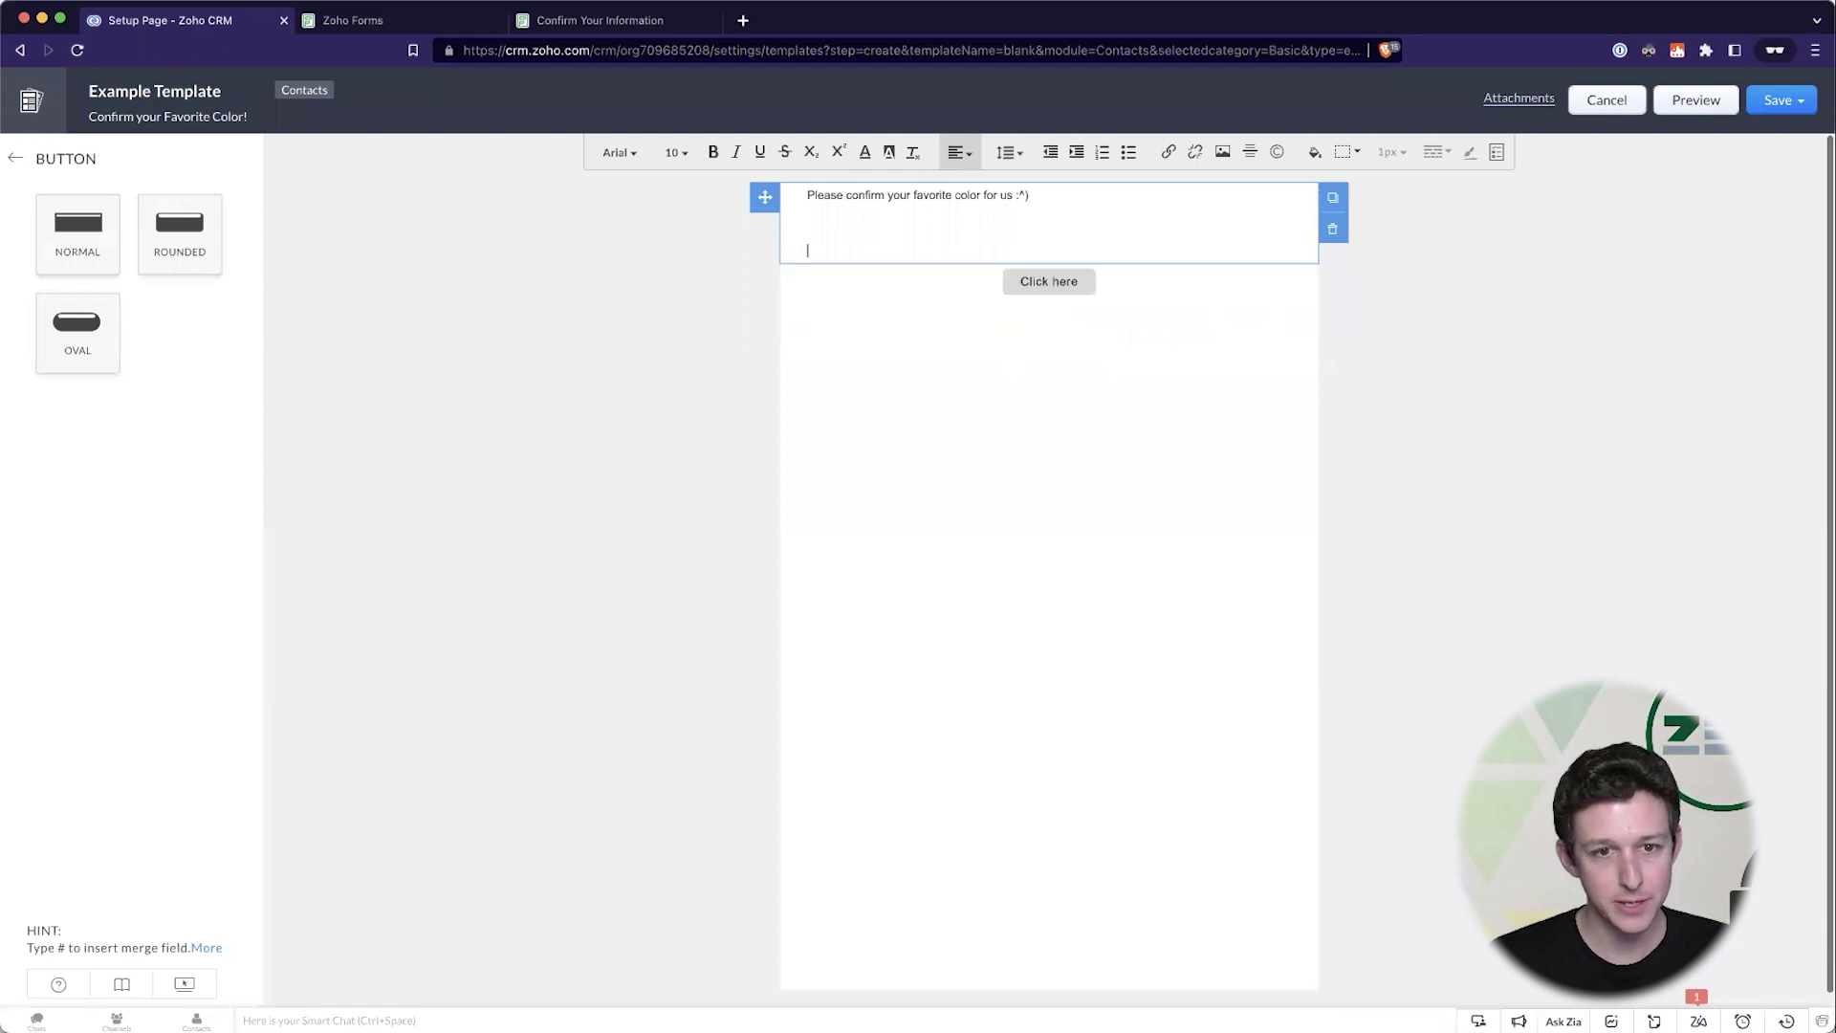
key(BackSpace)
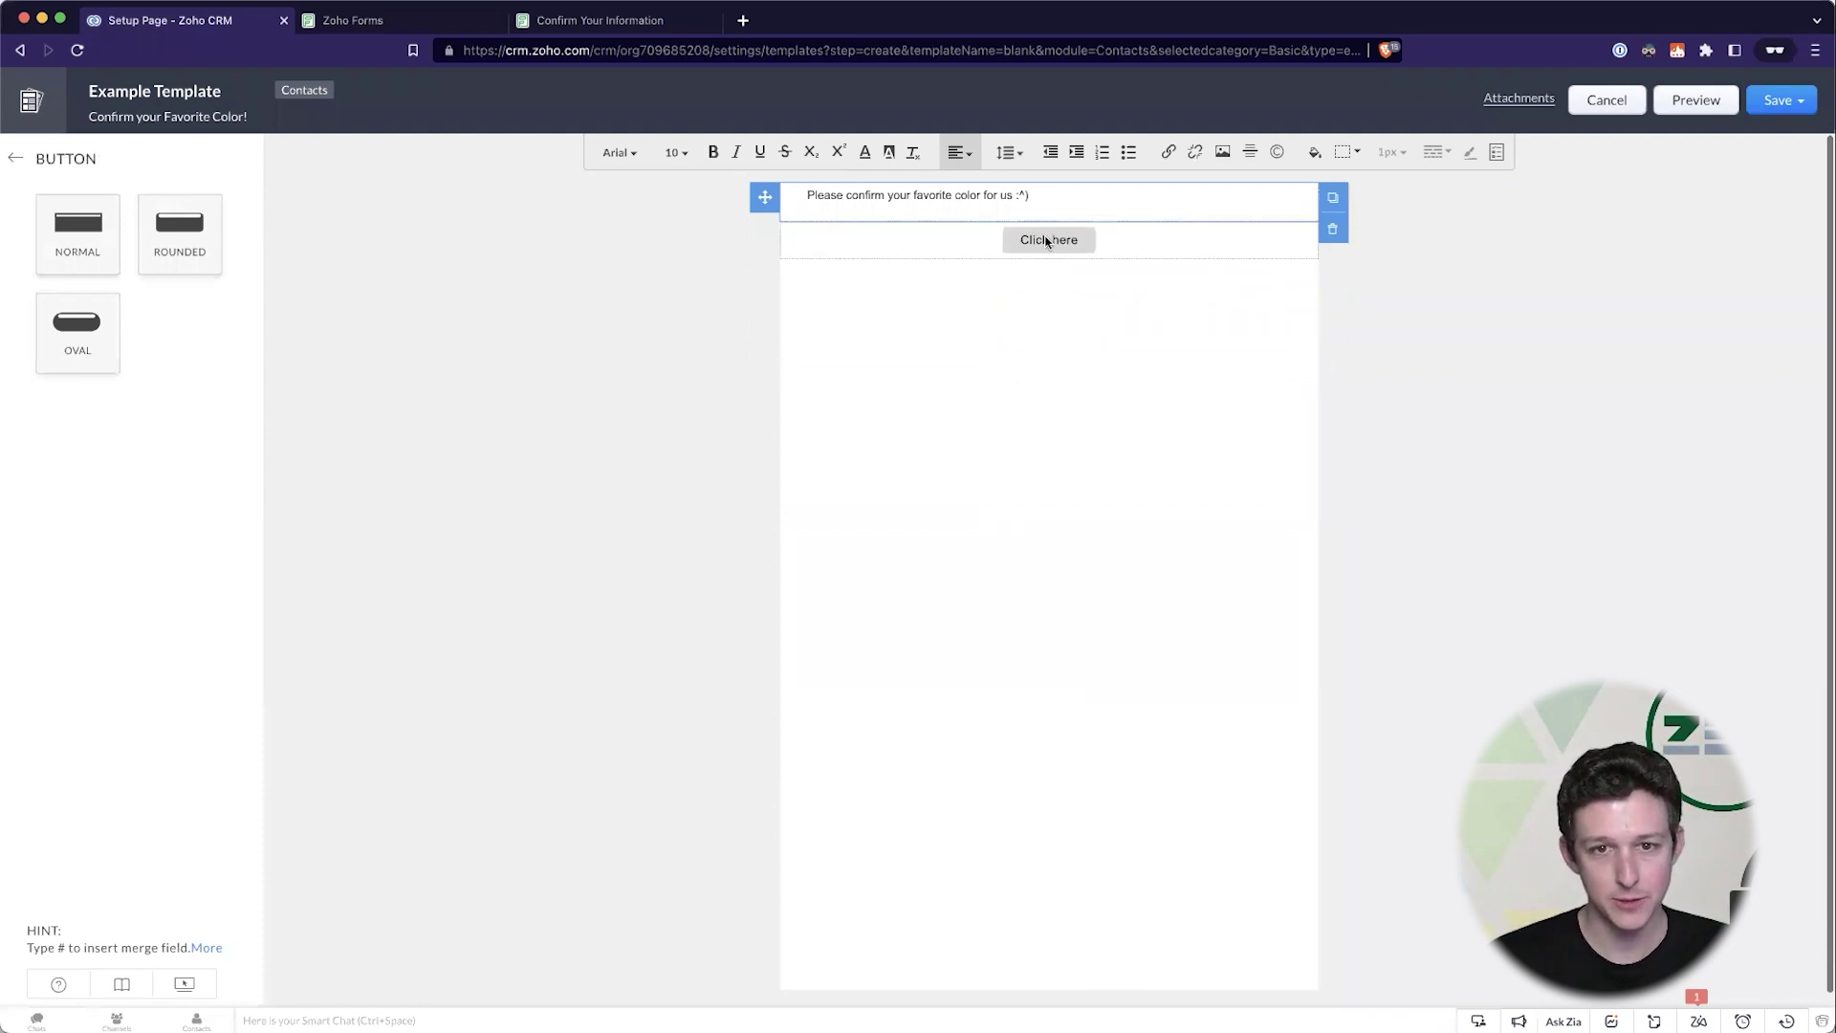
- Confirm the button's Web URL ends with contact merge fields like Contacts.Contact Id, then save it
click(1046, 241)
click(1332, 236)
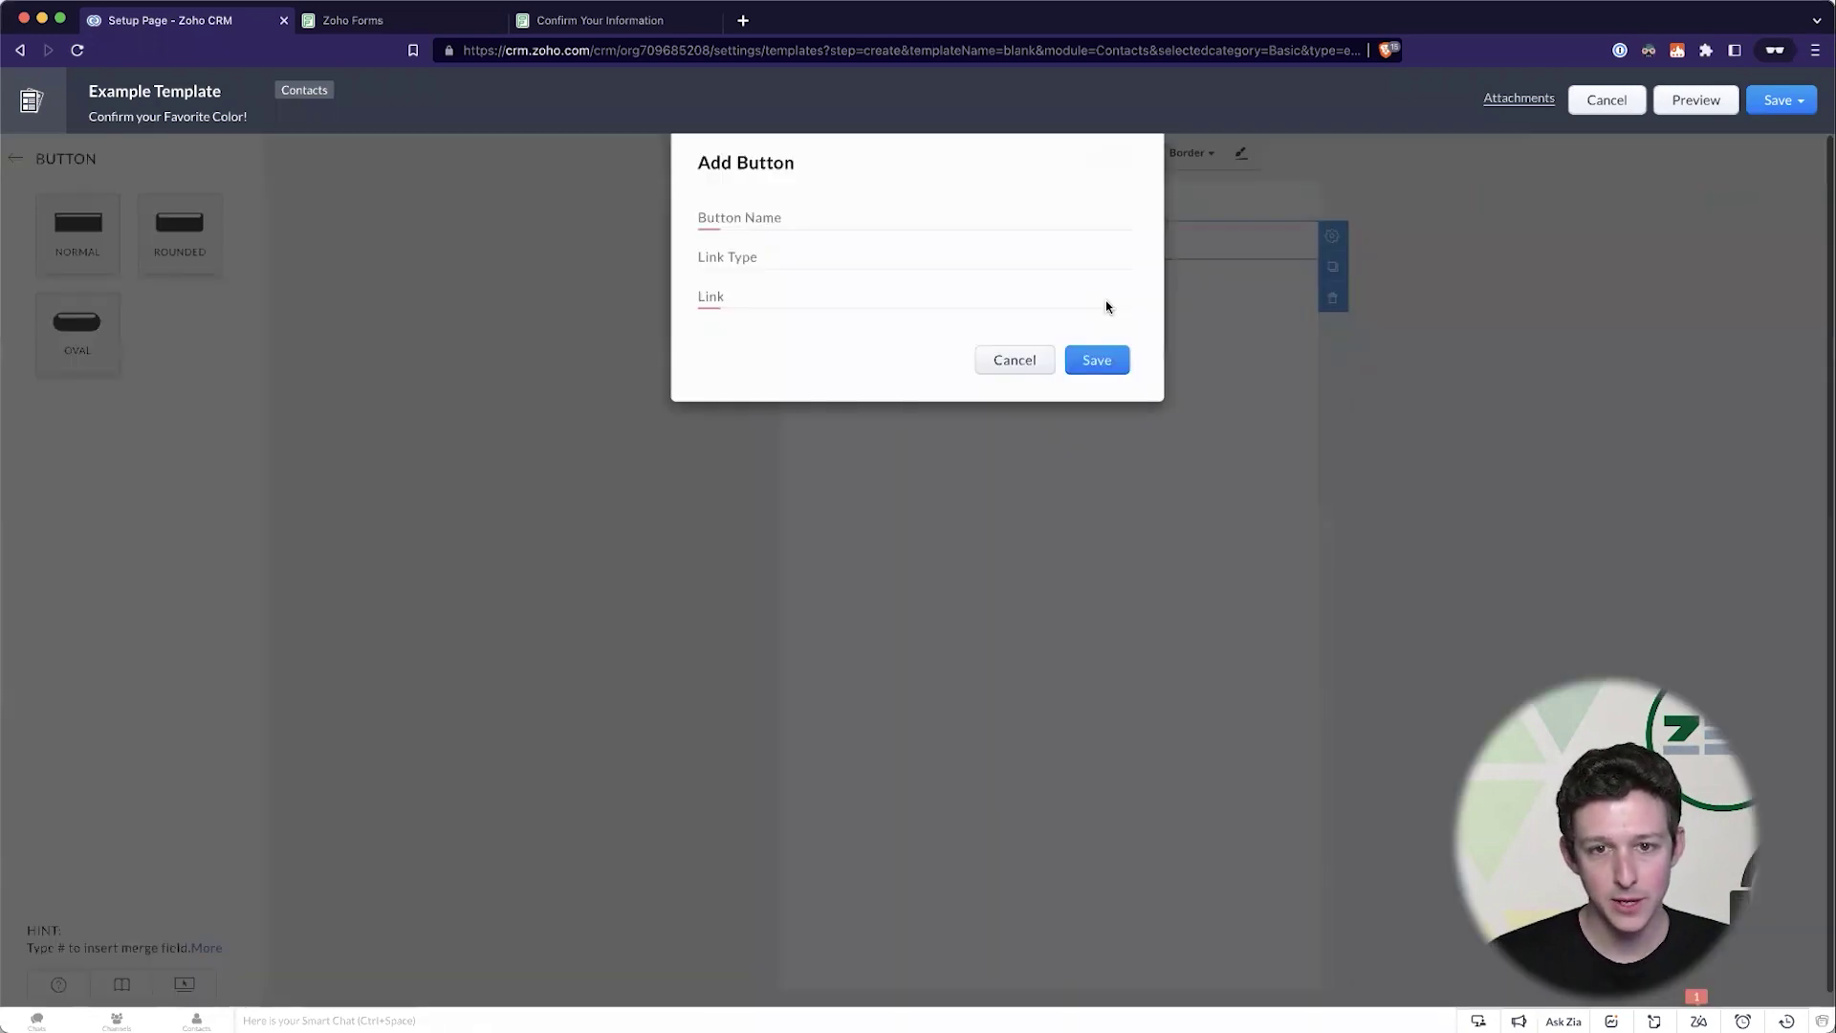
drag(1136, 306, 1262, 301)
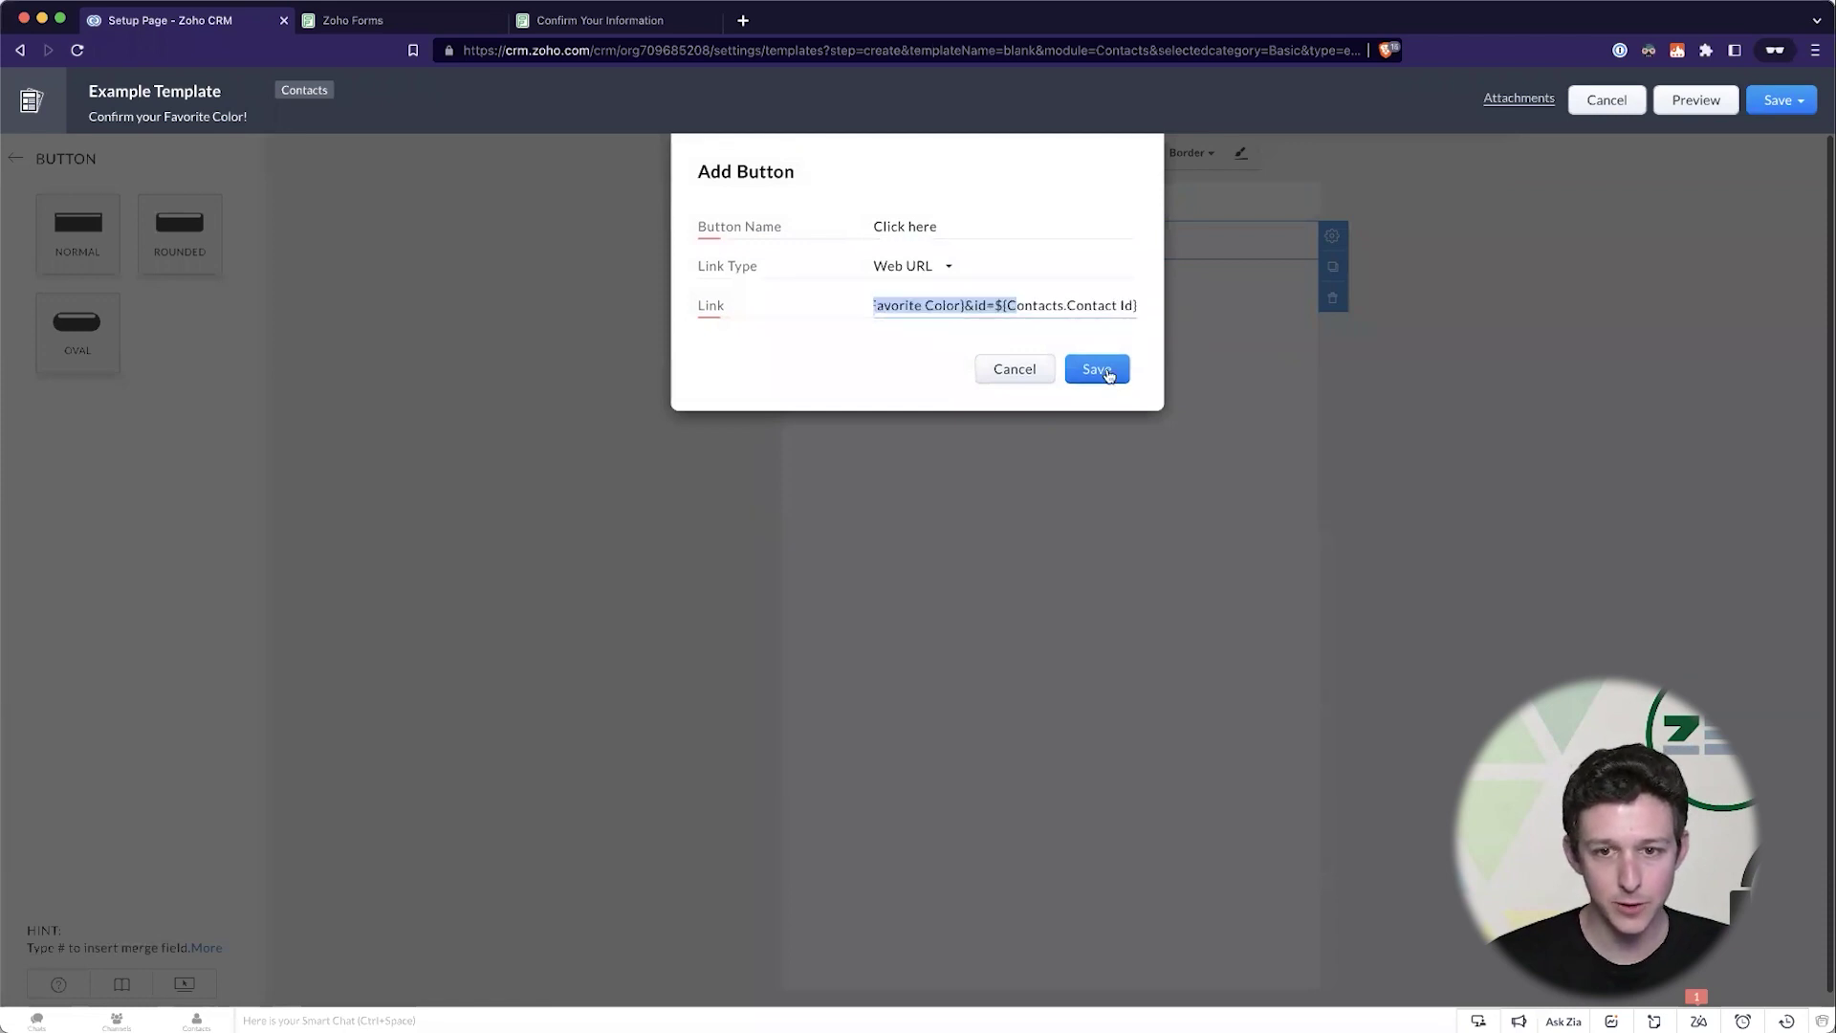
click(1098, 370)
- Save Example Template into the Public Email Templates folder
click(1779, 107)
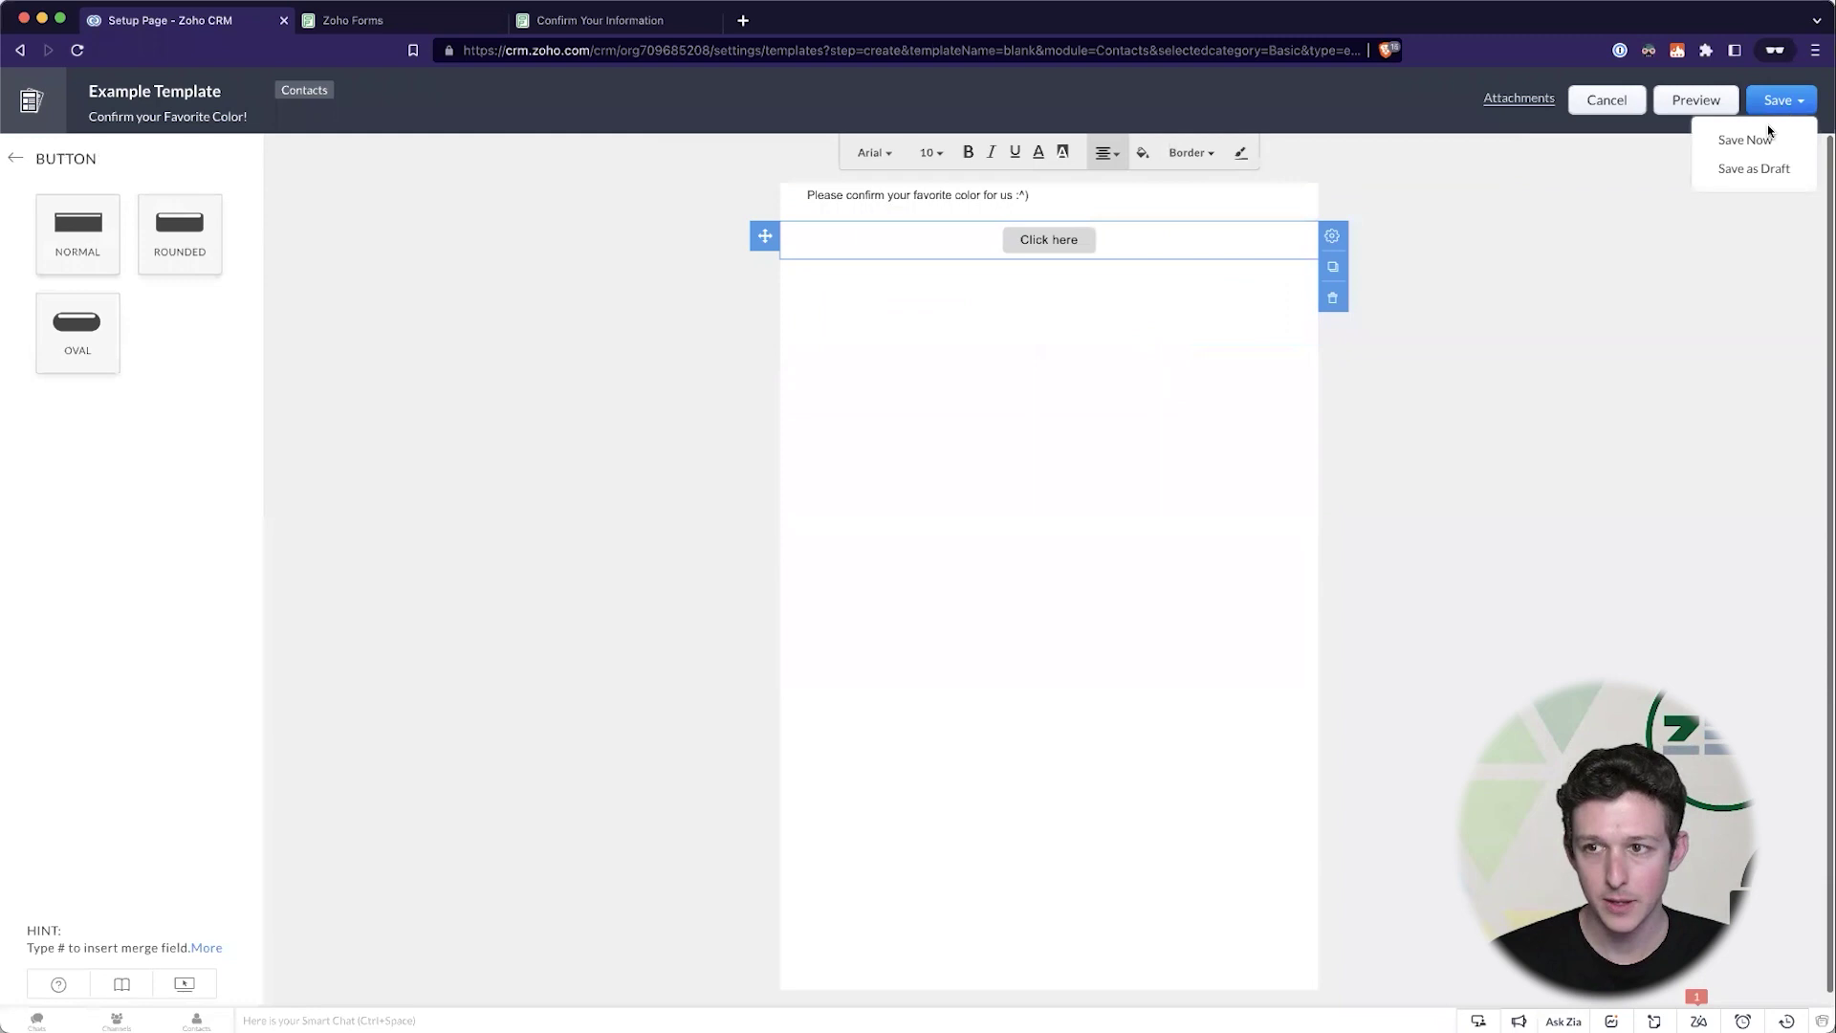
click(1759, 139)
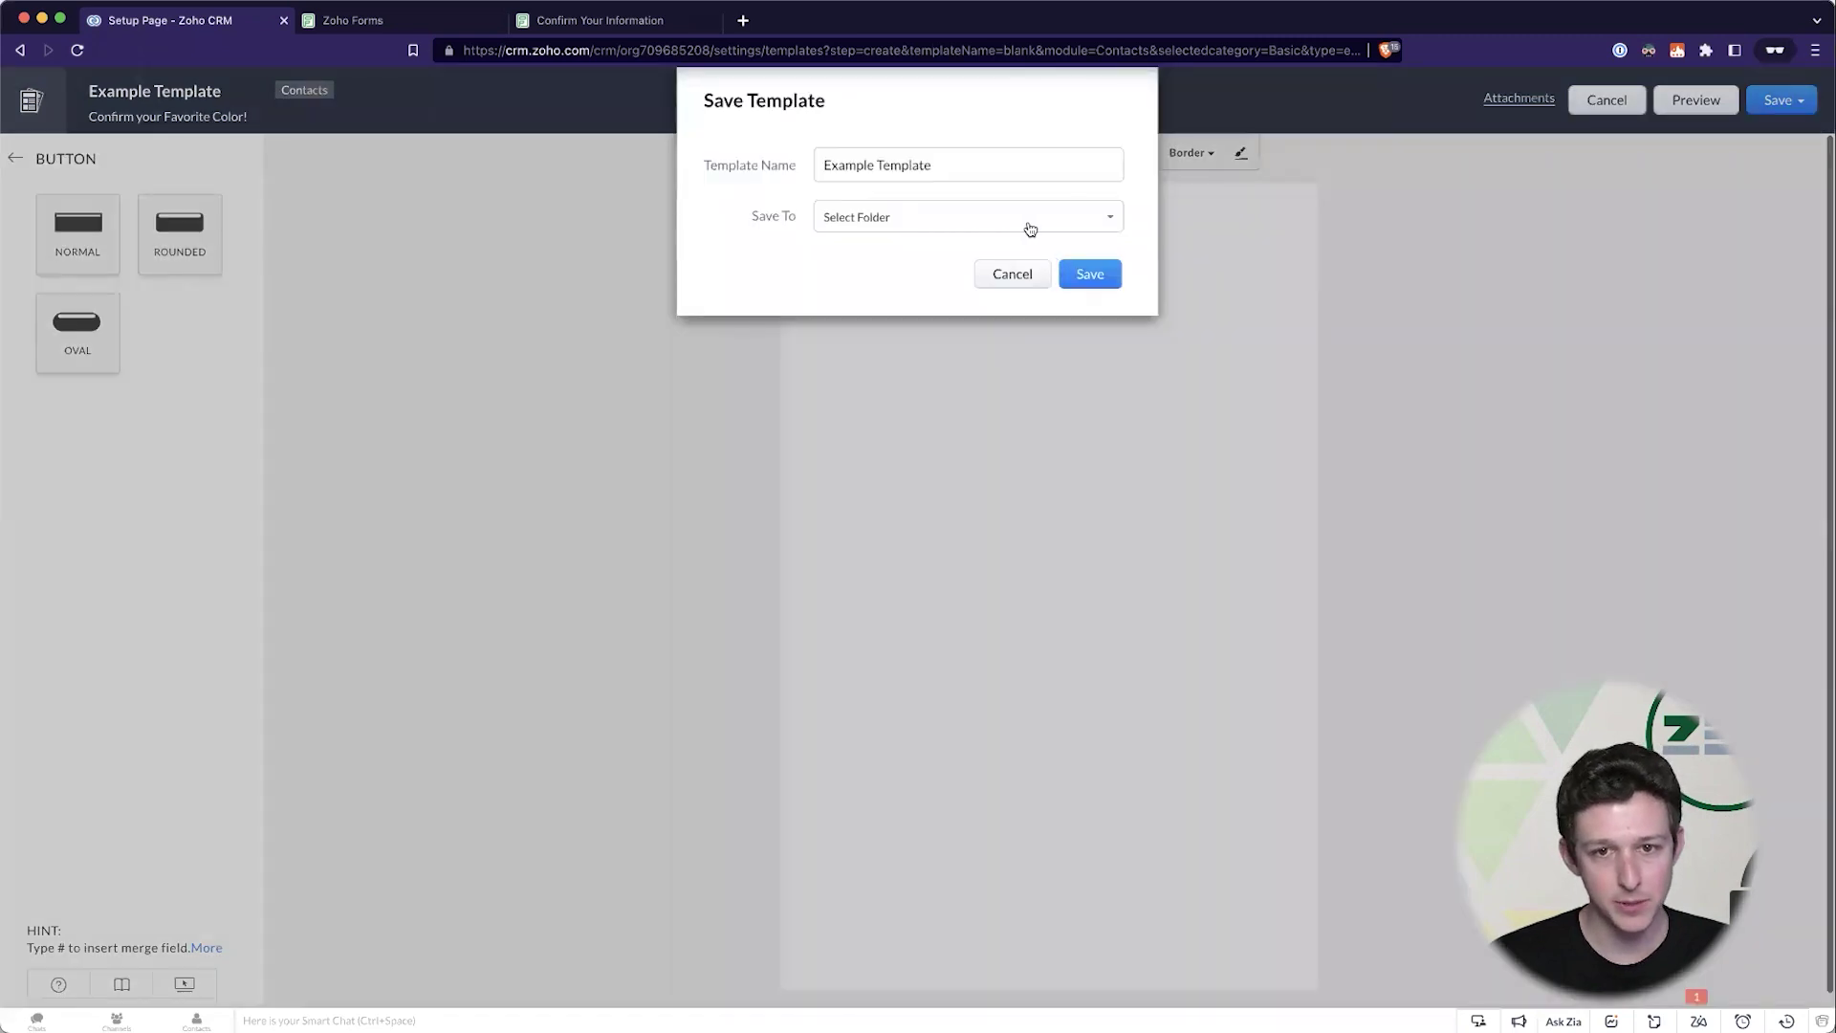
click(1029, 227)
click(1078, 267)
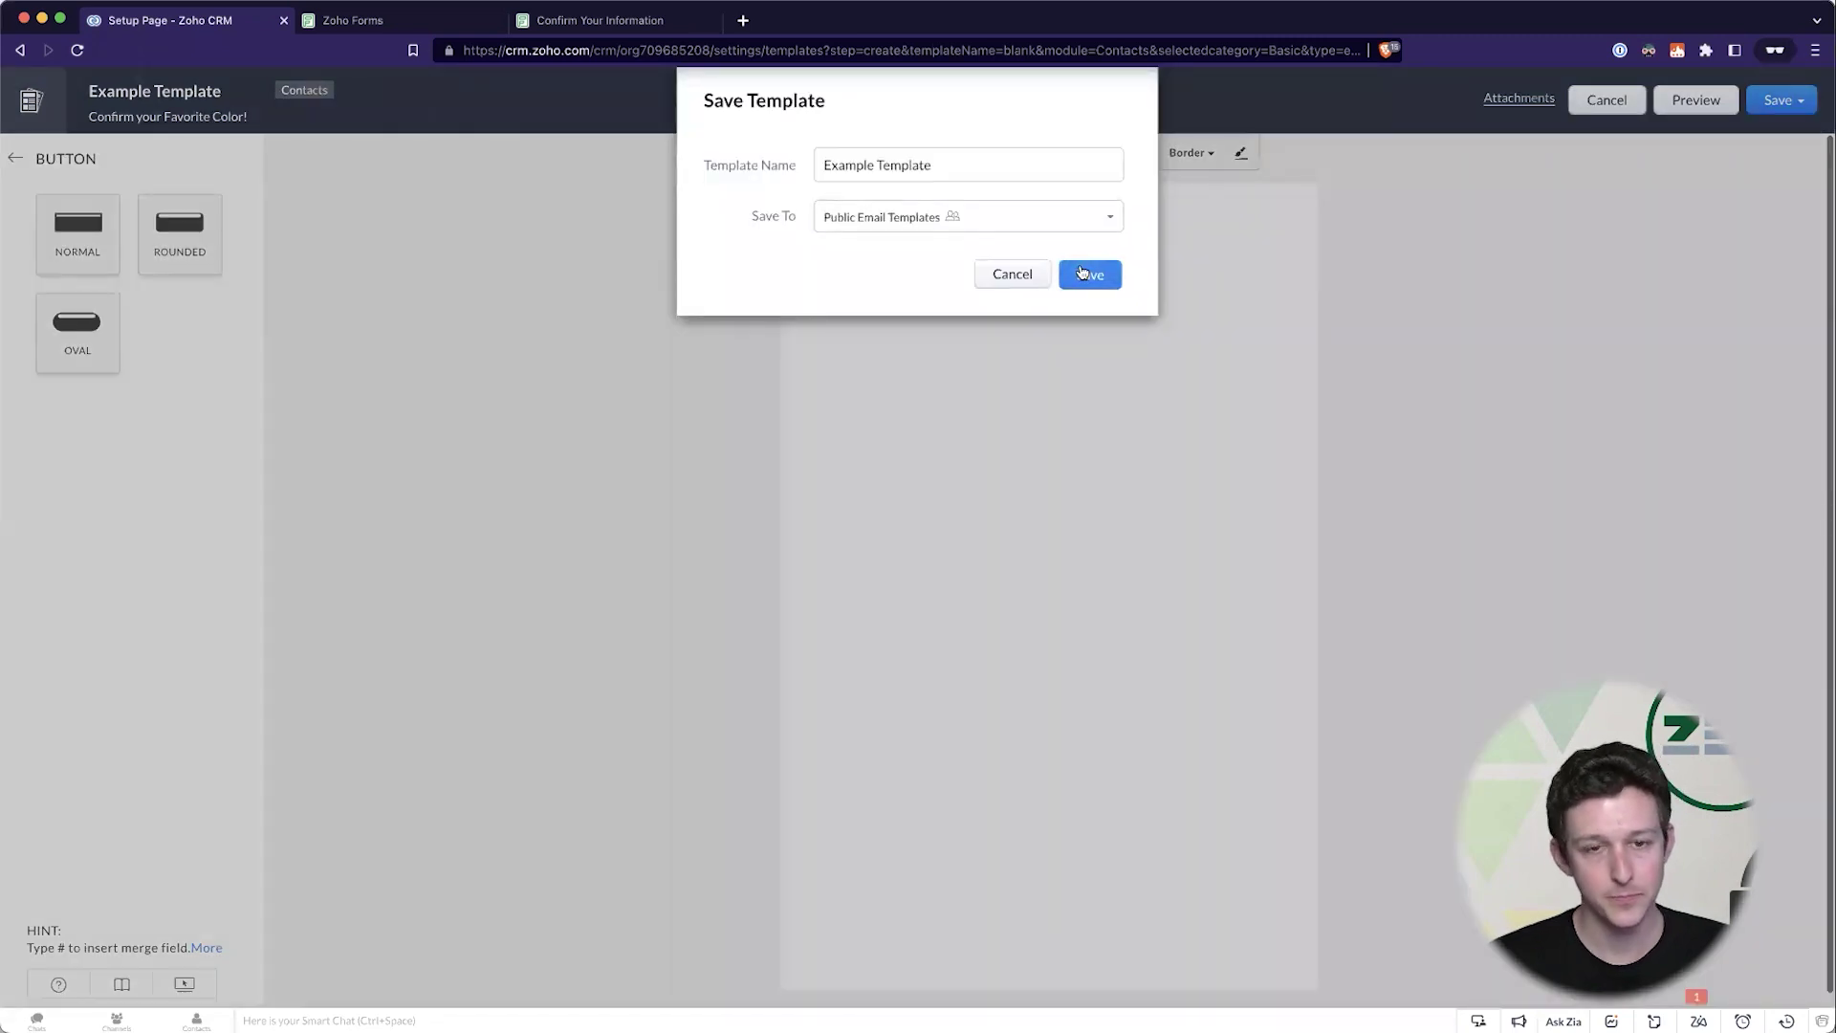
click(1085, 274)
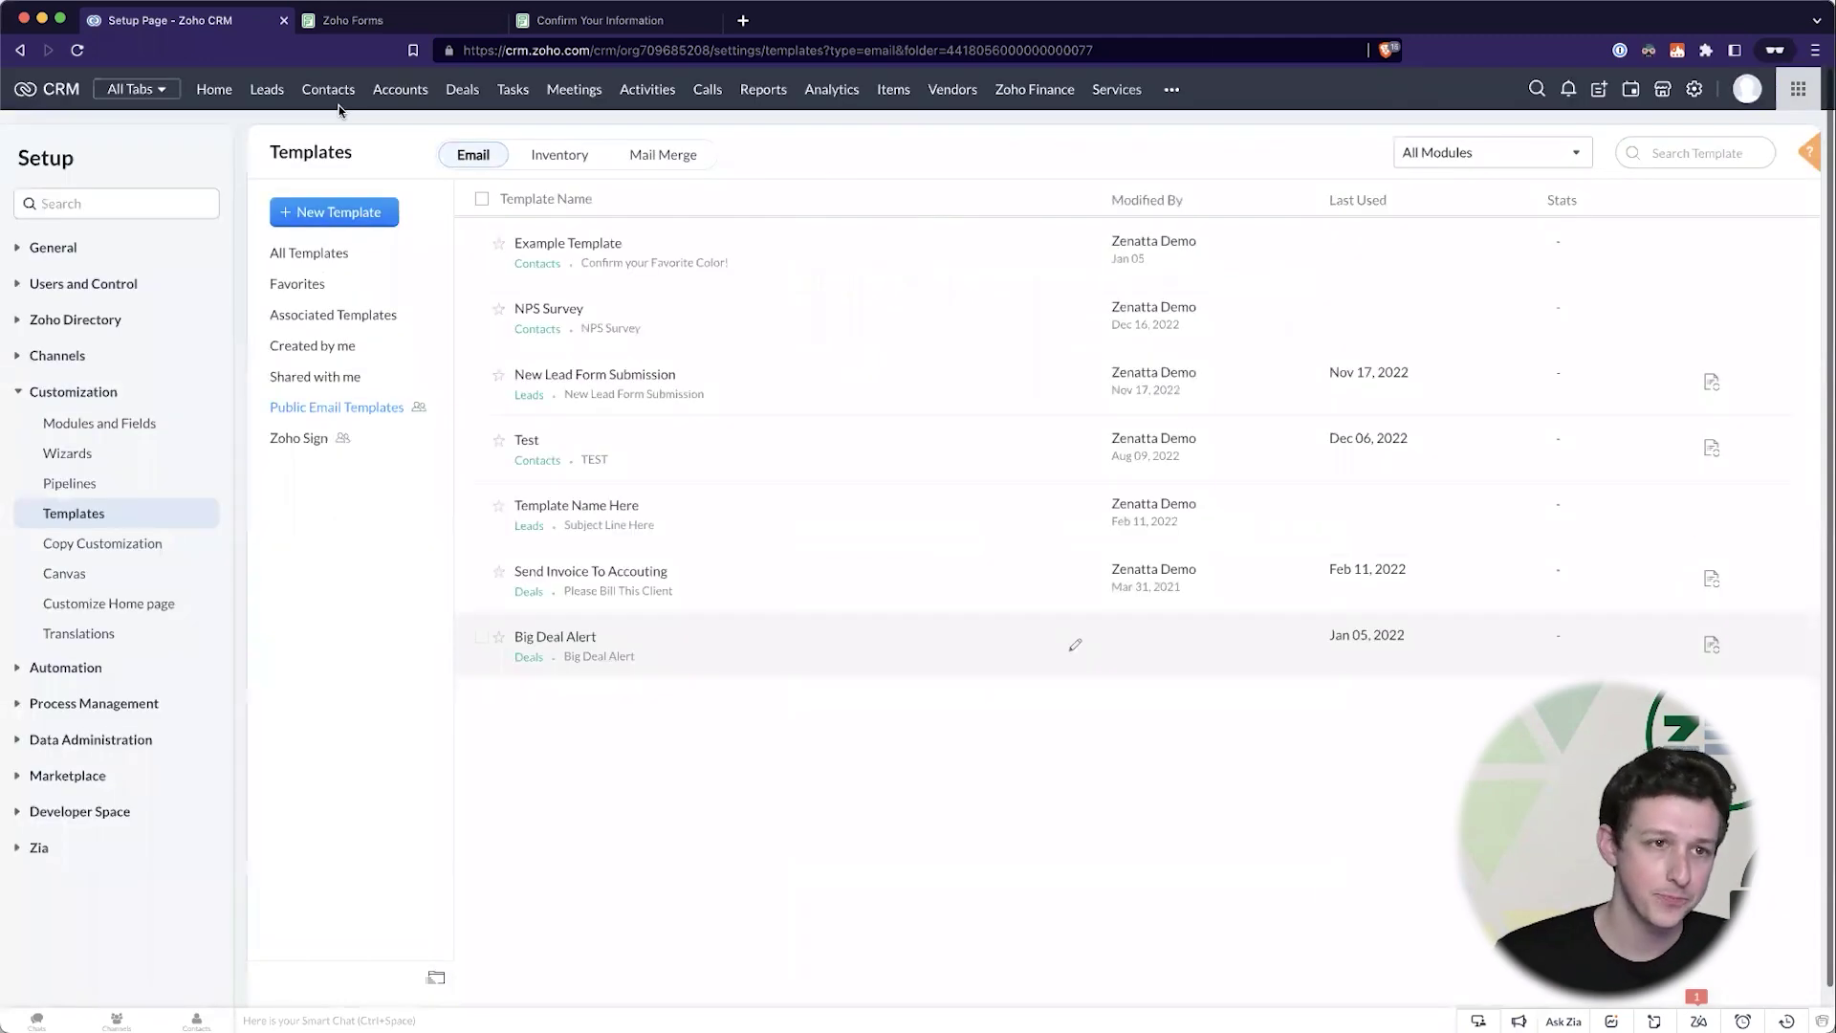
- Open the Example Contact record from Contacts and review its phone details
click(325, 88)
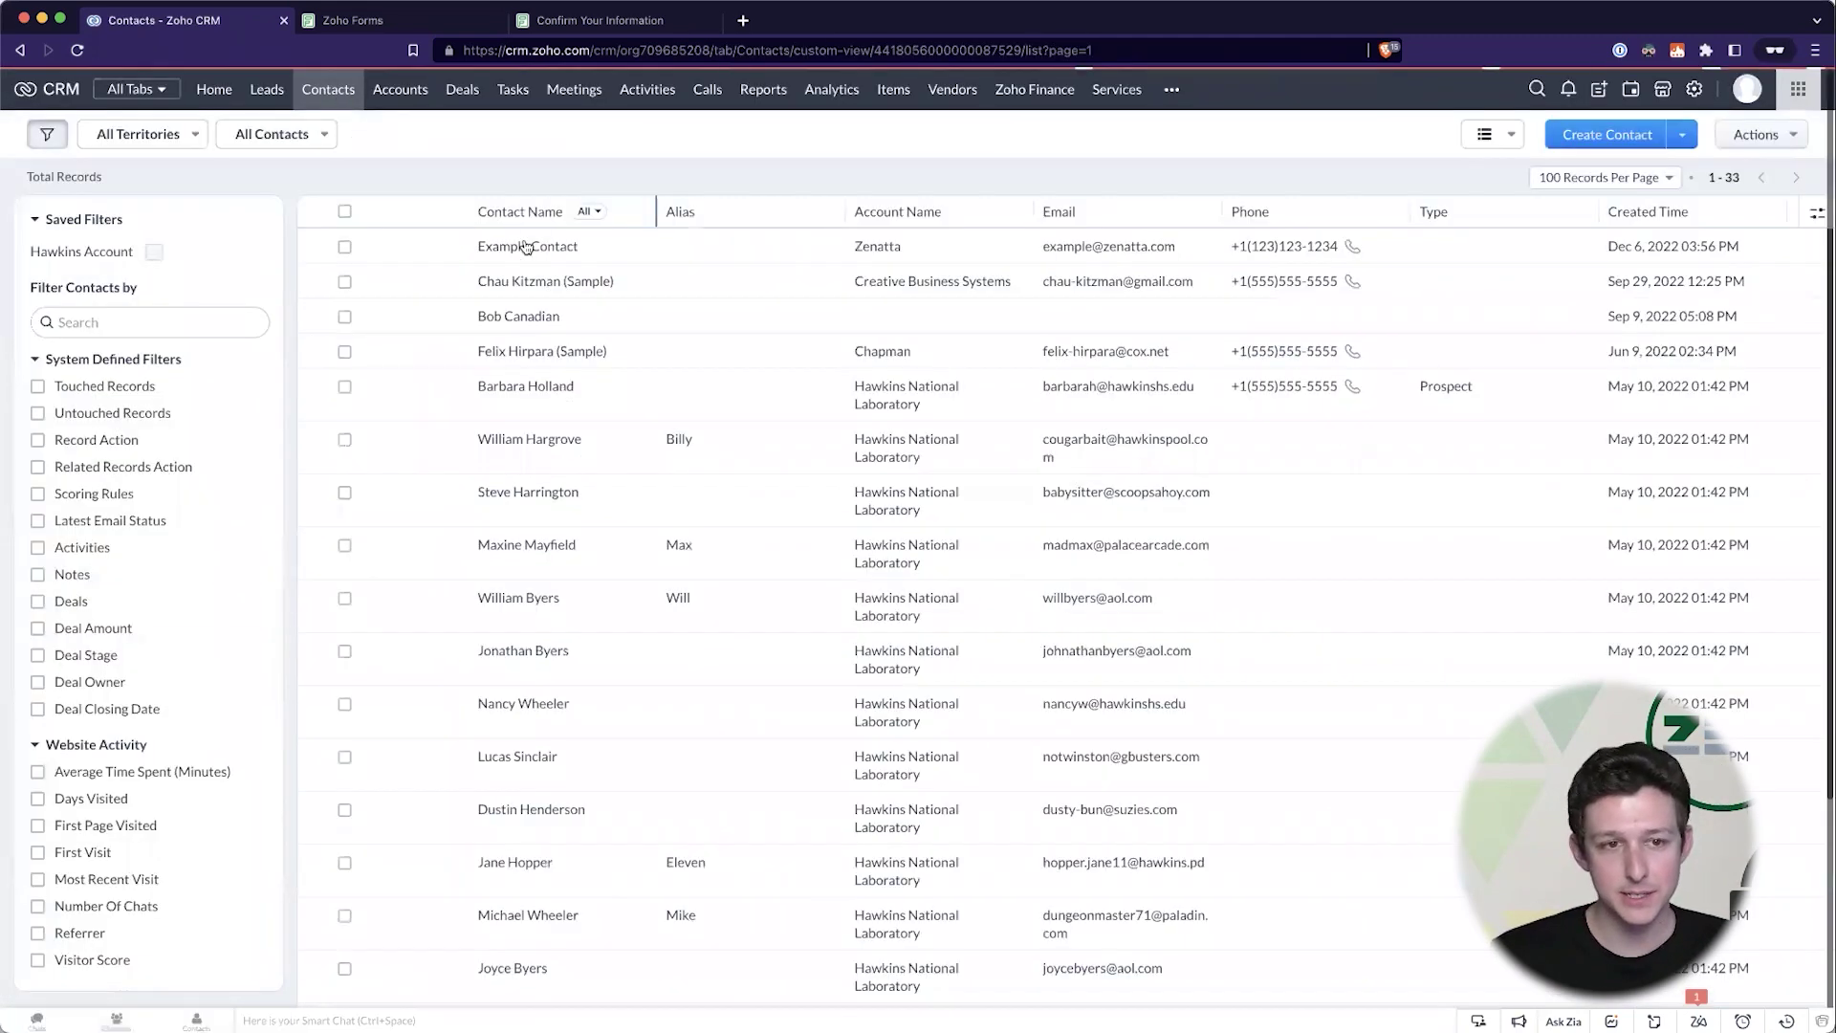
click(526, 247)
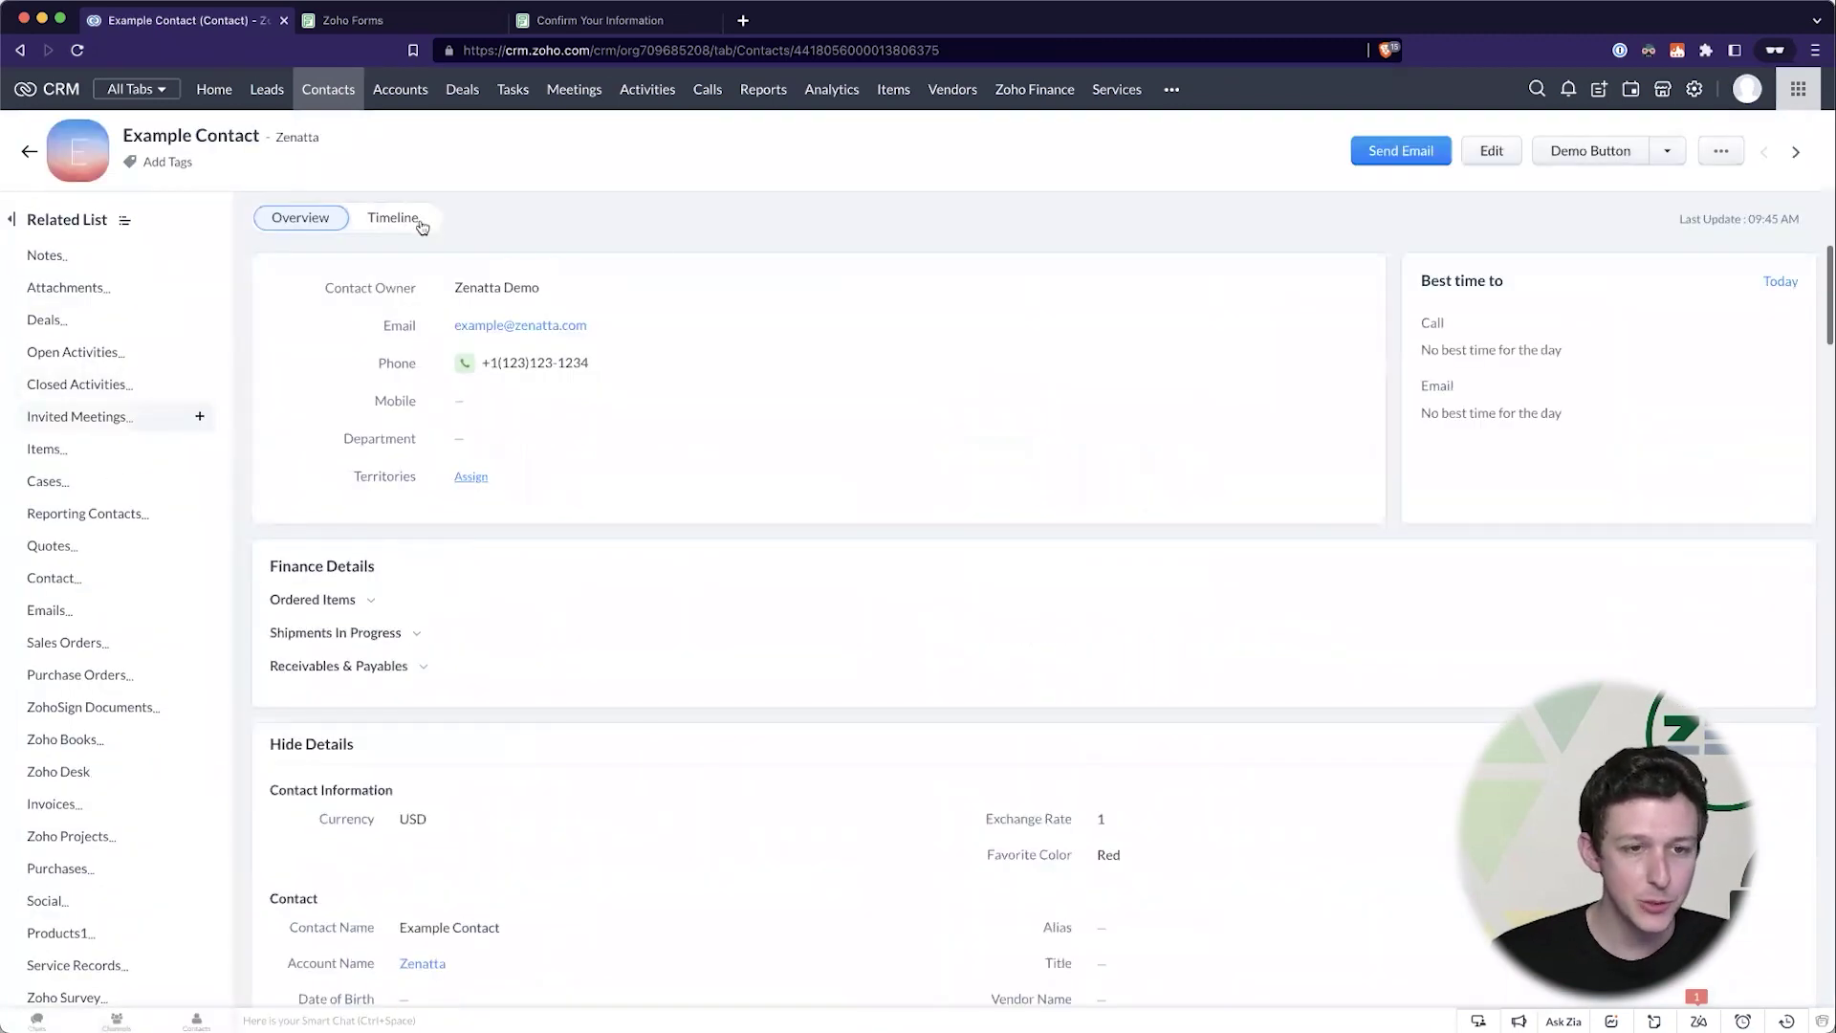
scroll(626, 549, down, 5)
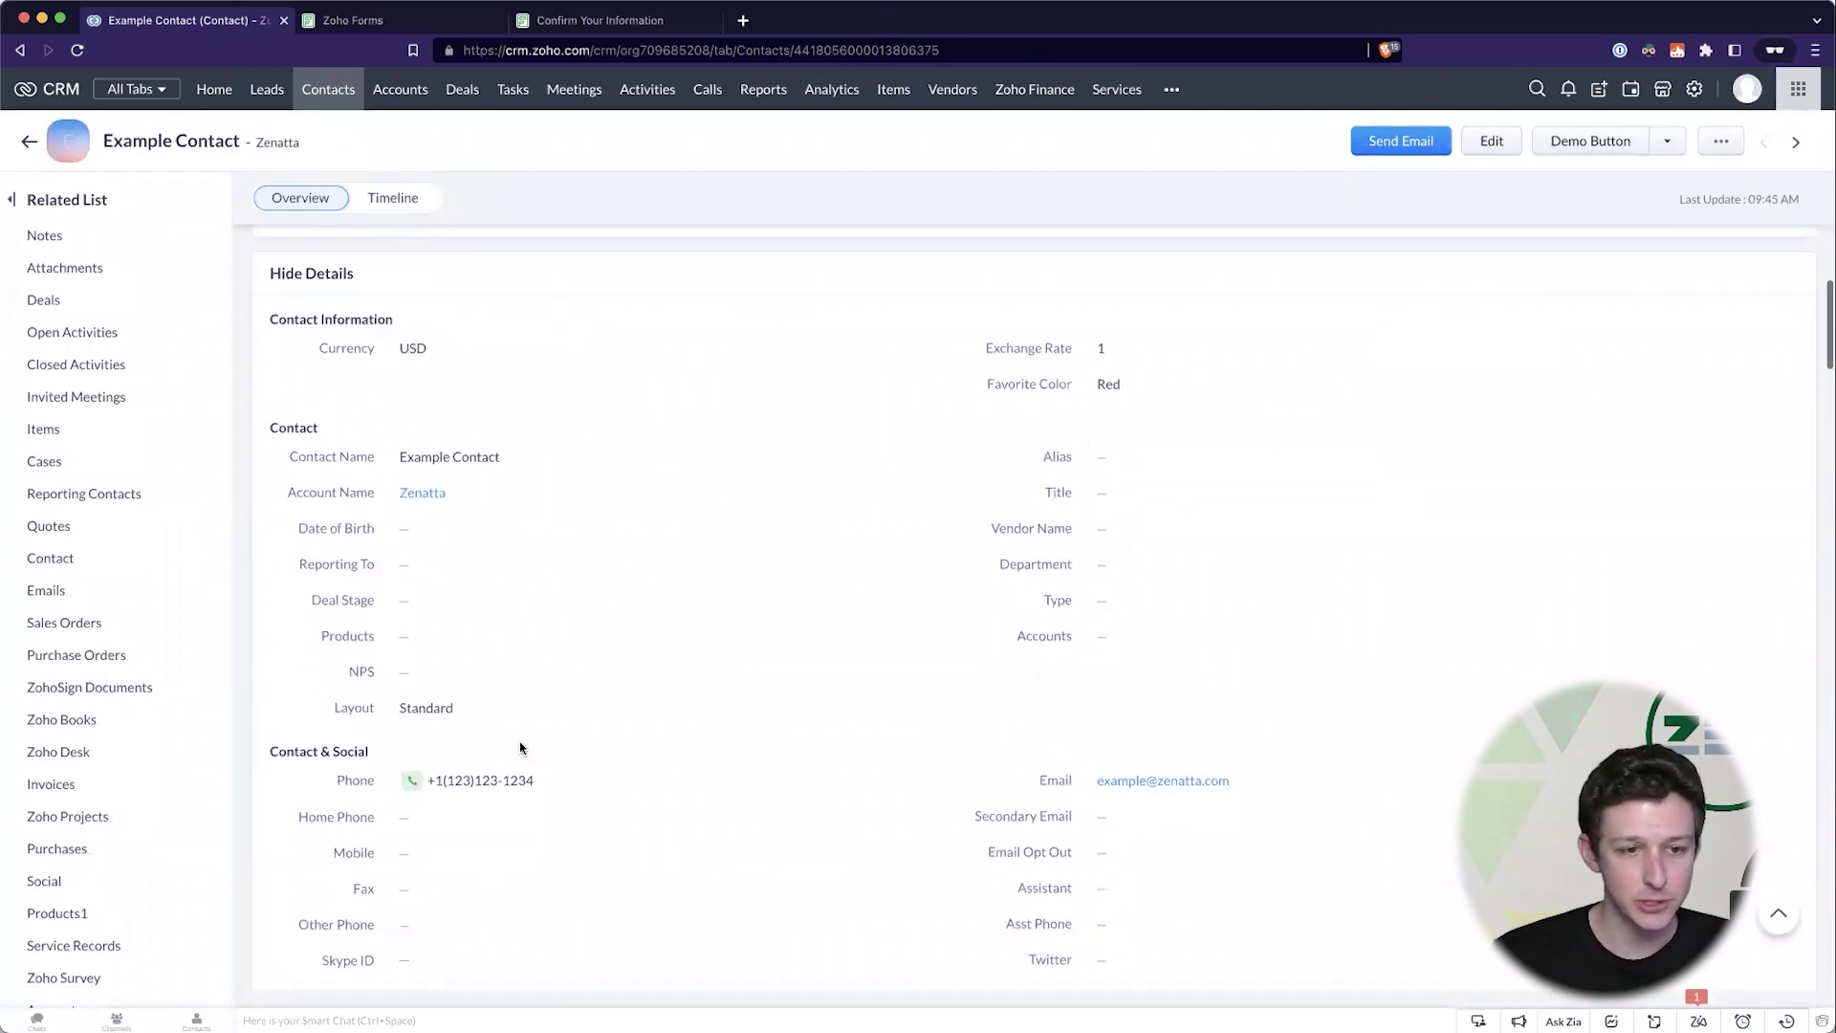
drag(332, 787, 773, 809)
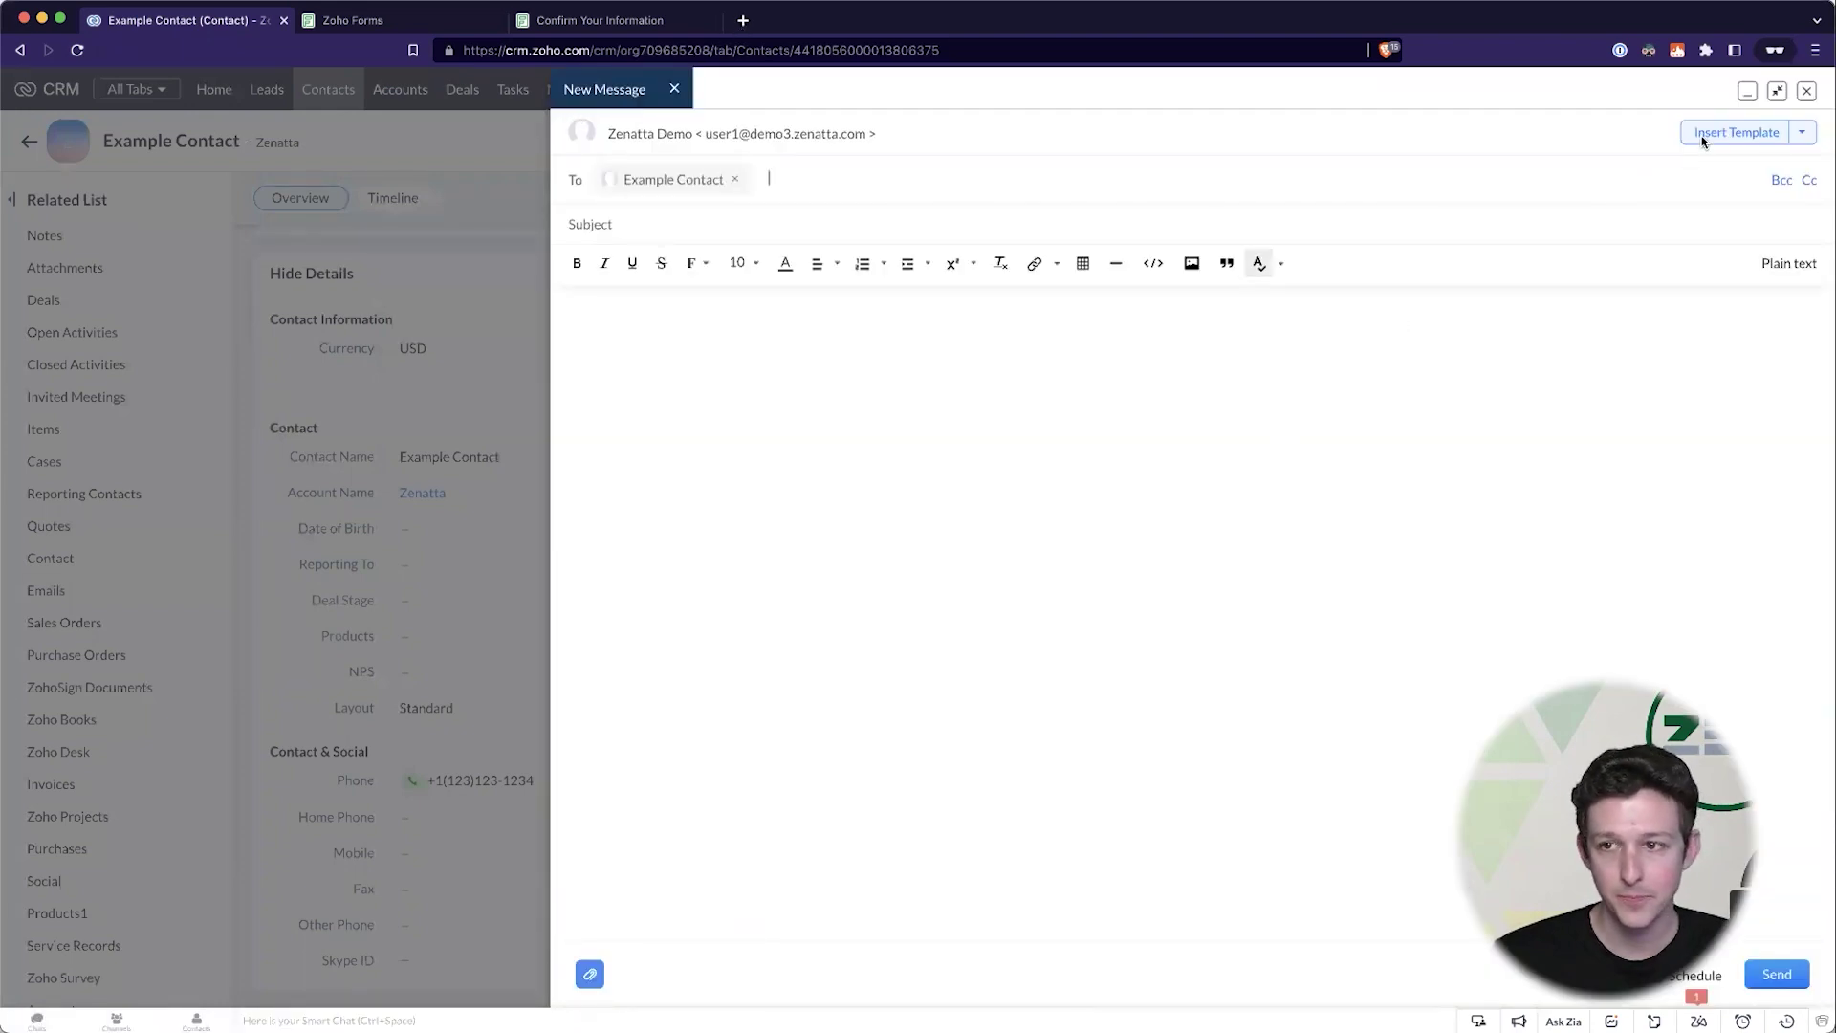
- Insert Example Template into the email and open its Click here link in a new tab
click(1702, 138)
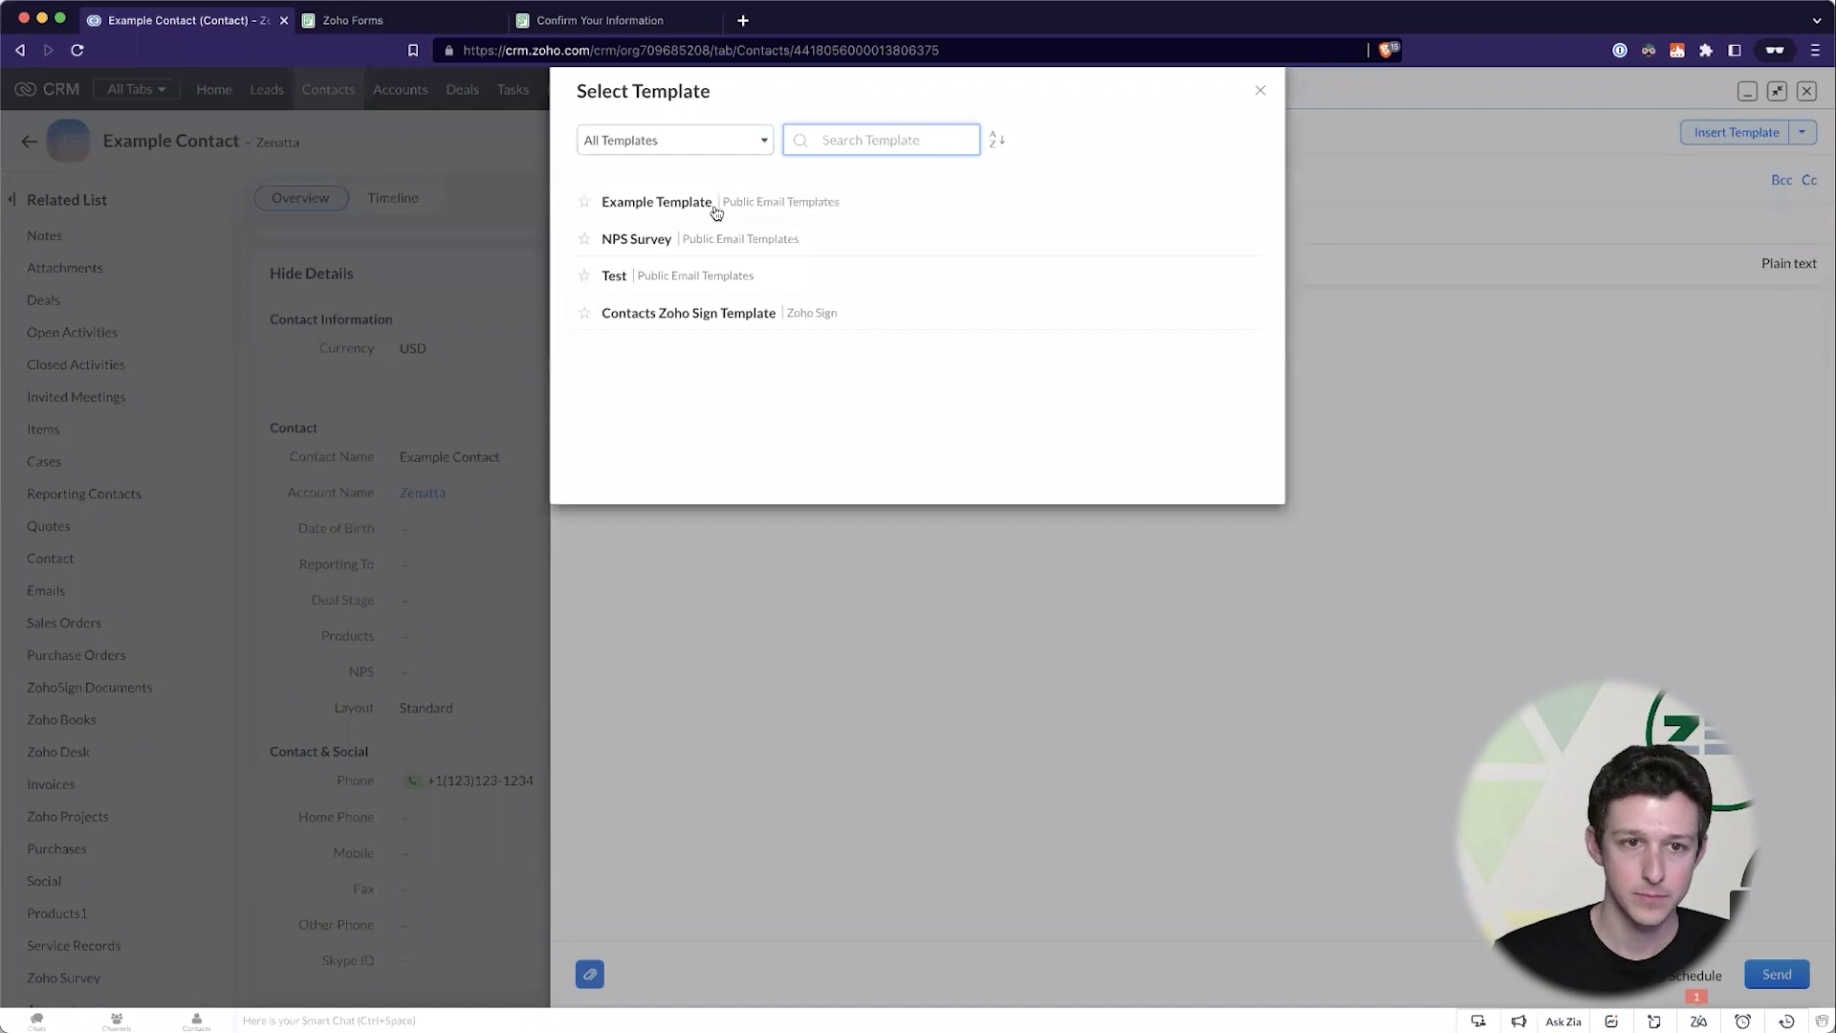
click(692, 203)
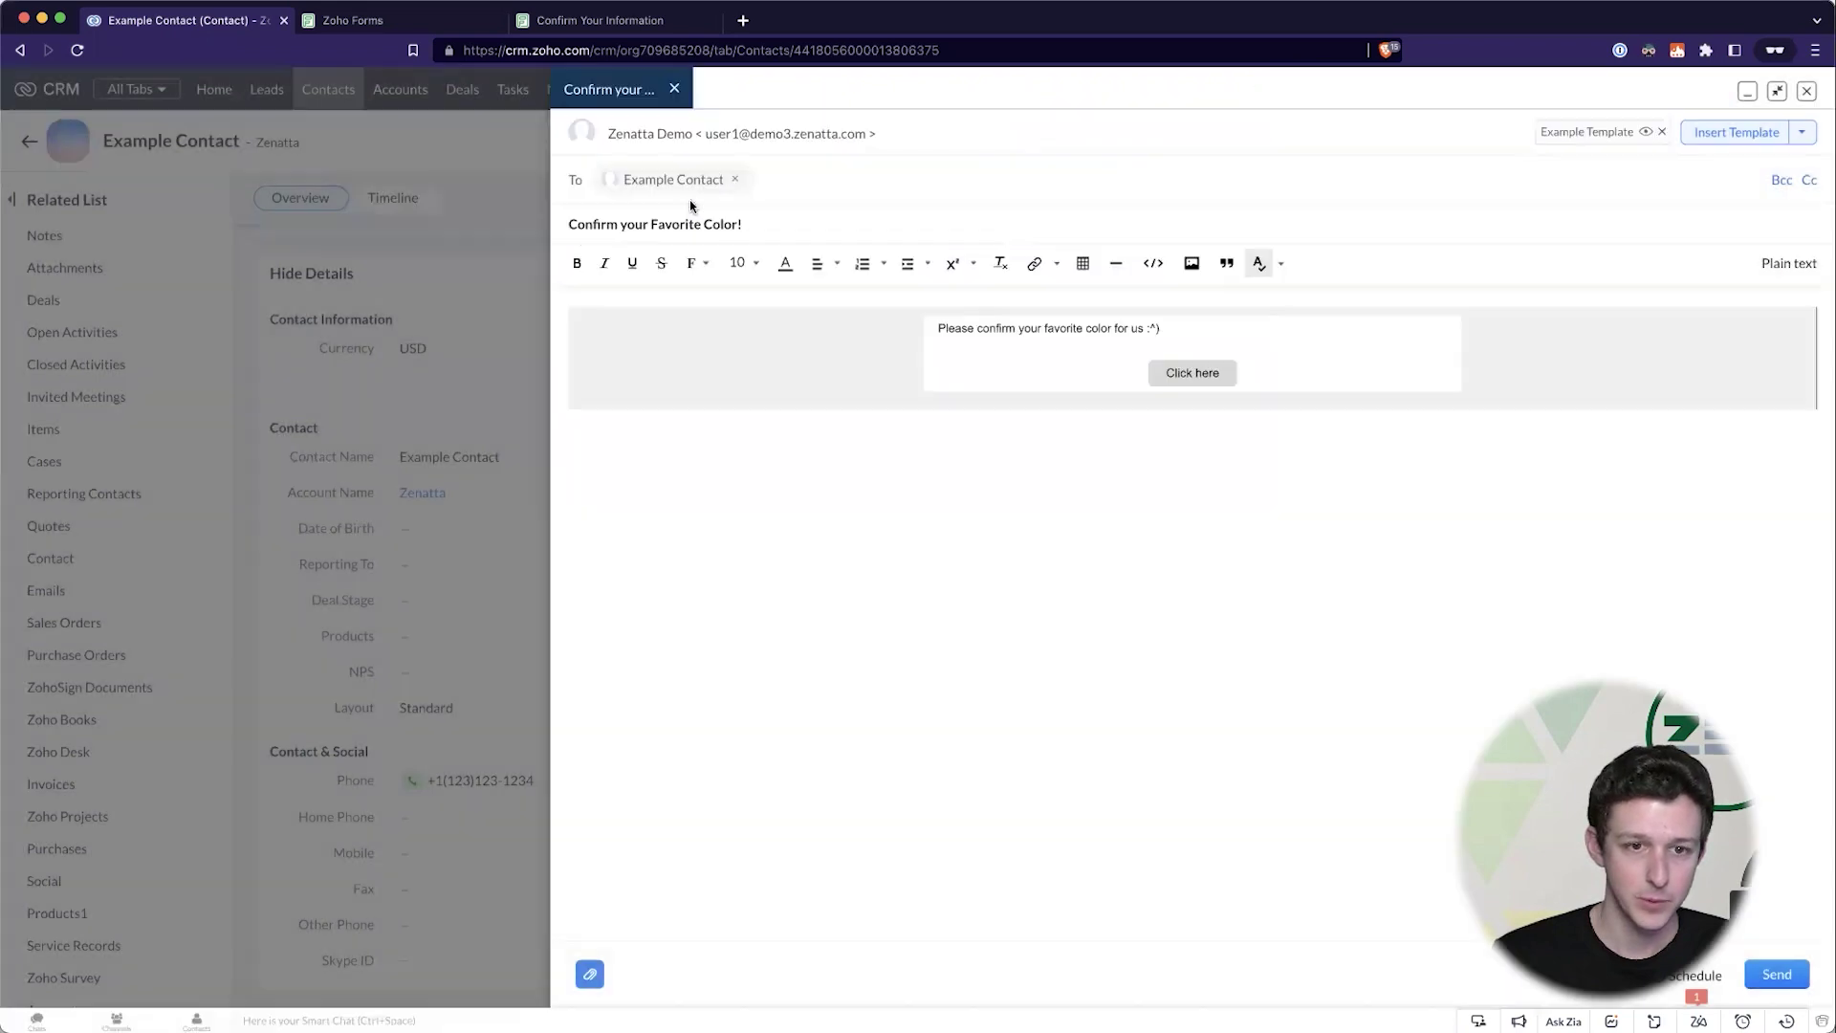
click(1195, 373)
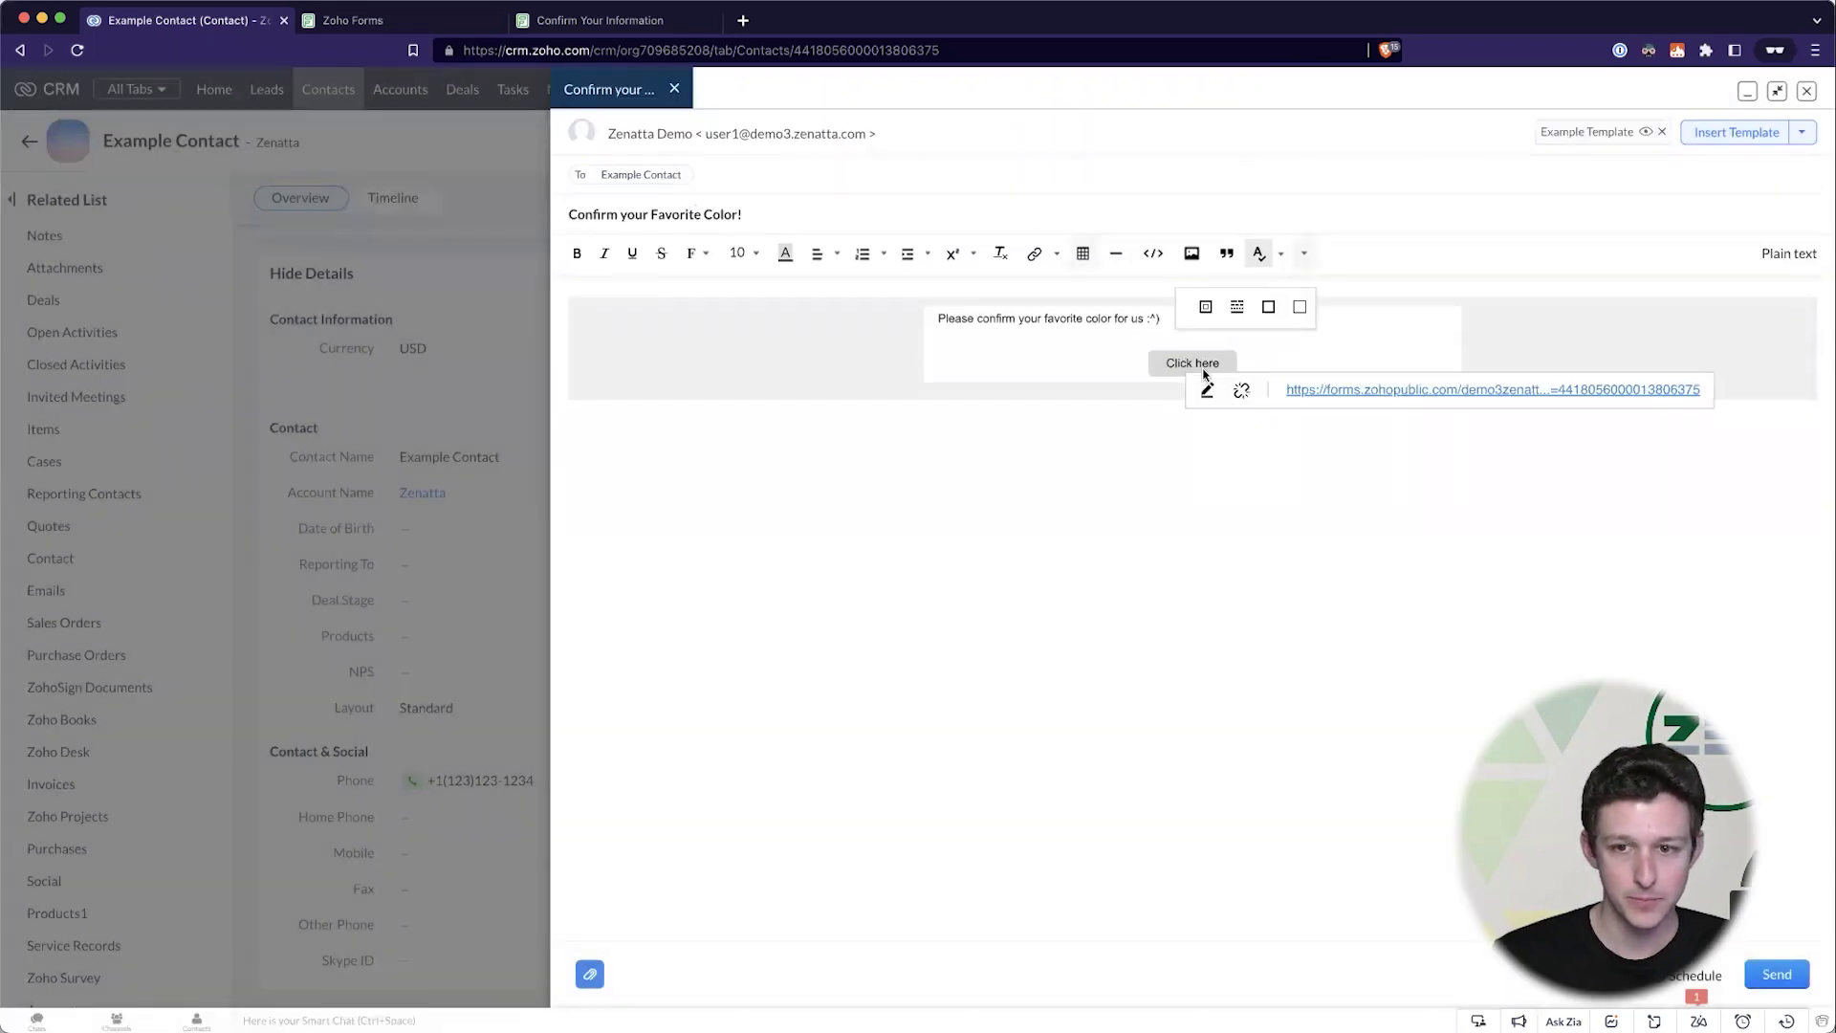
click(1373, 394)
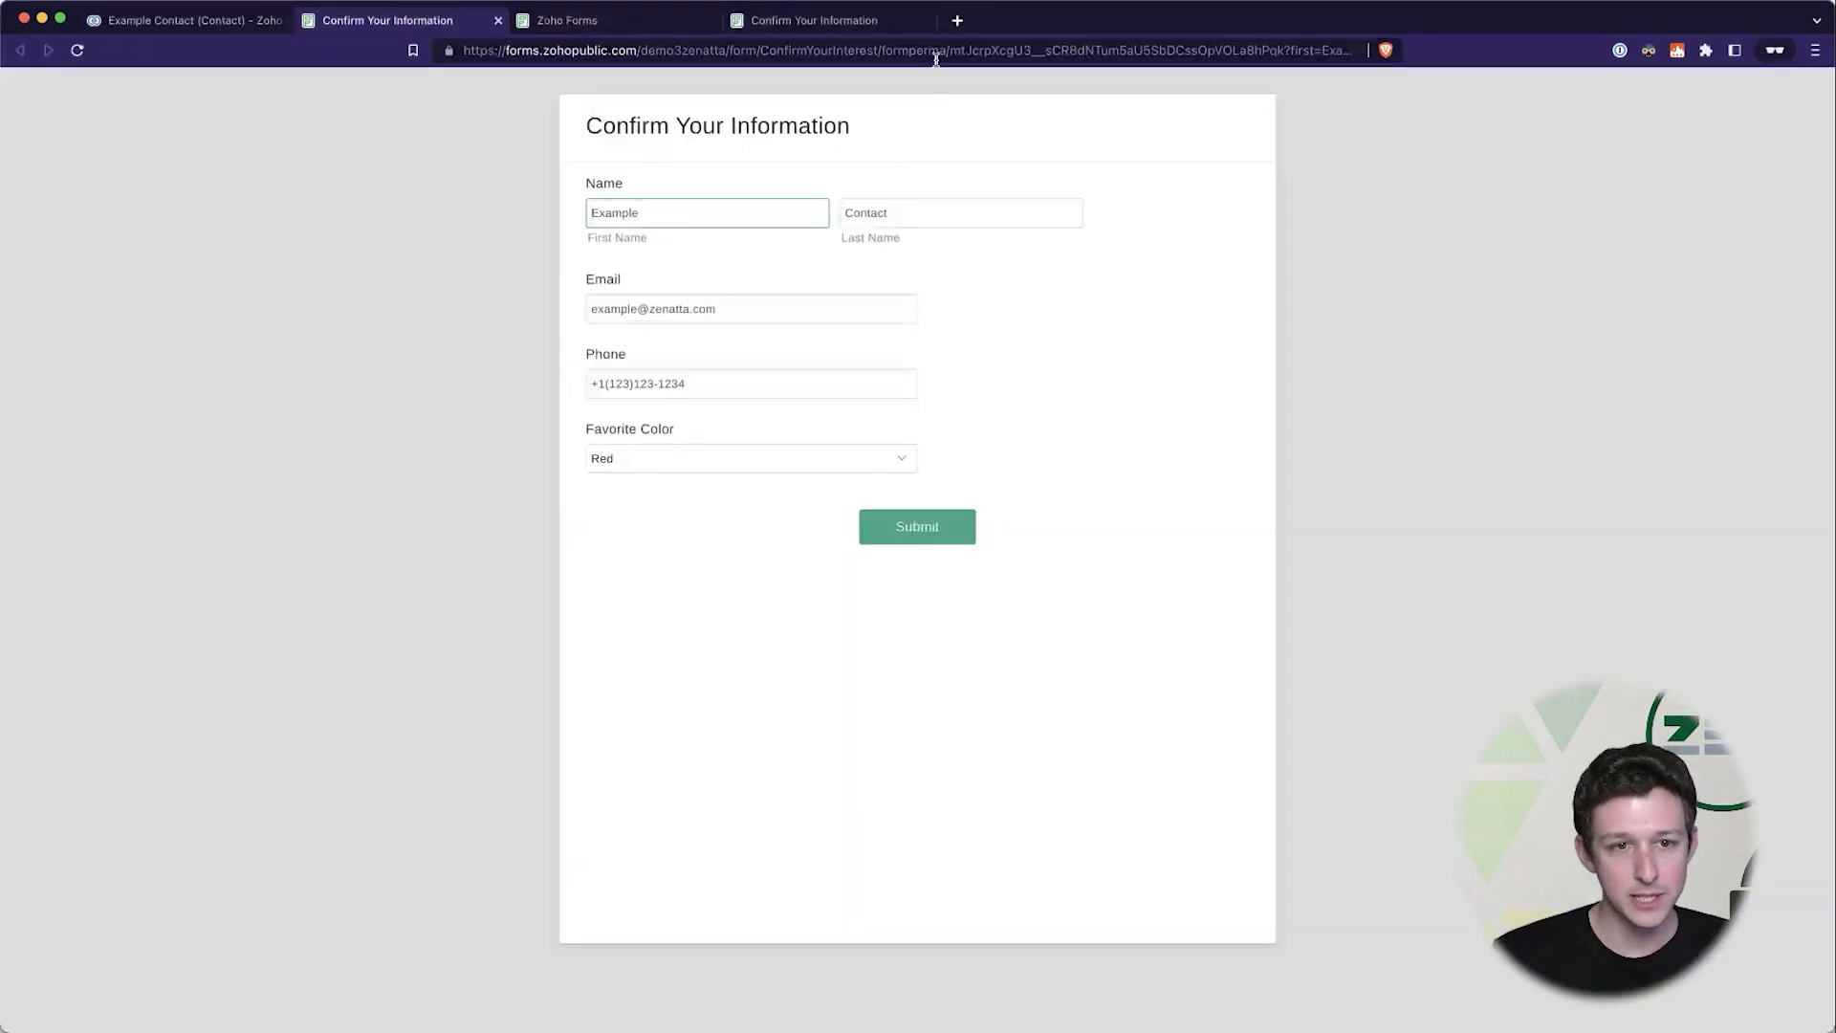
- Verify the form's pre-filled First Name, Last Name, Email and Phone fields and URL parameters
click(939, 46)
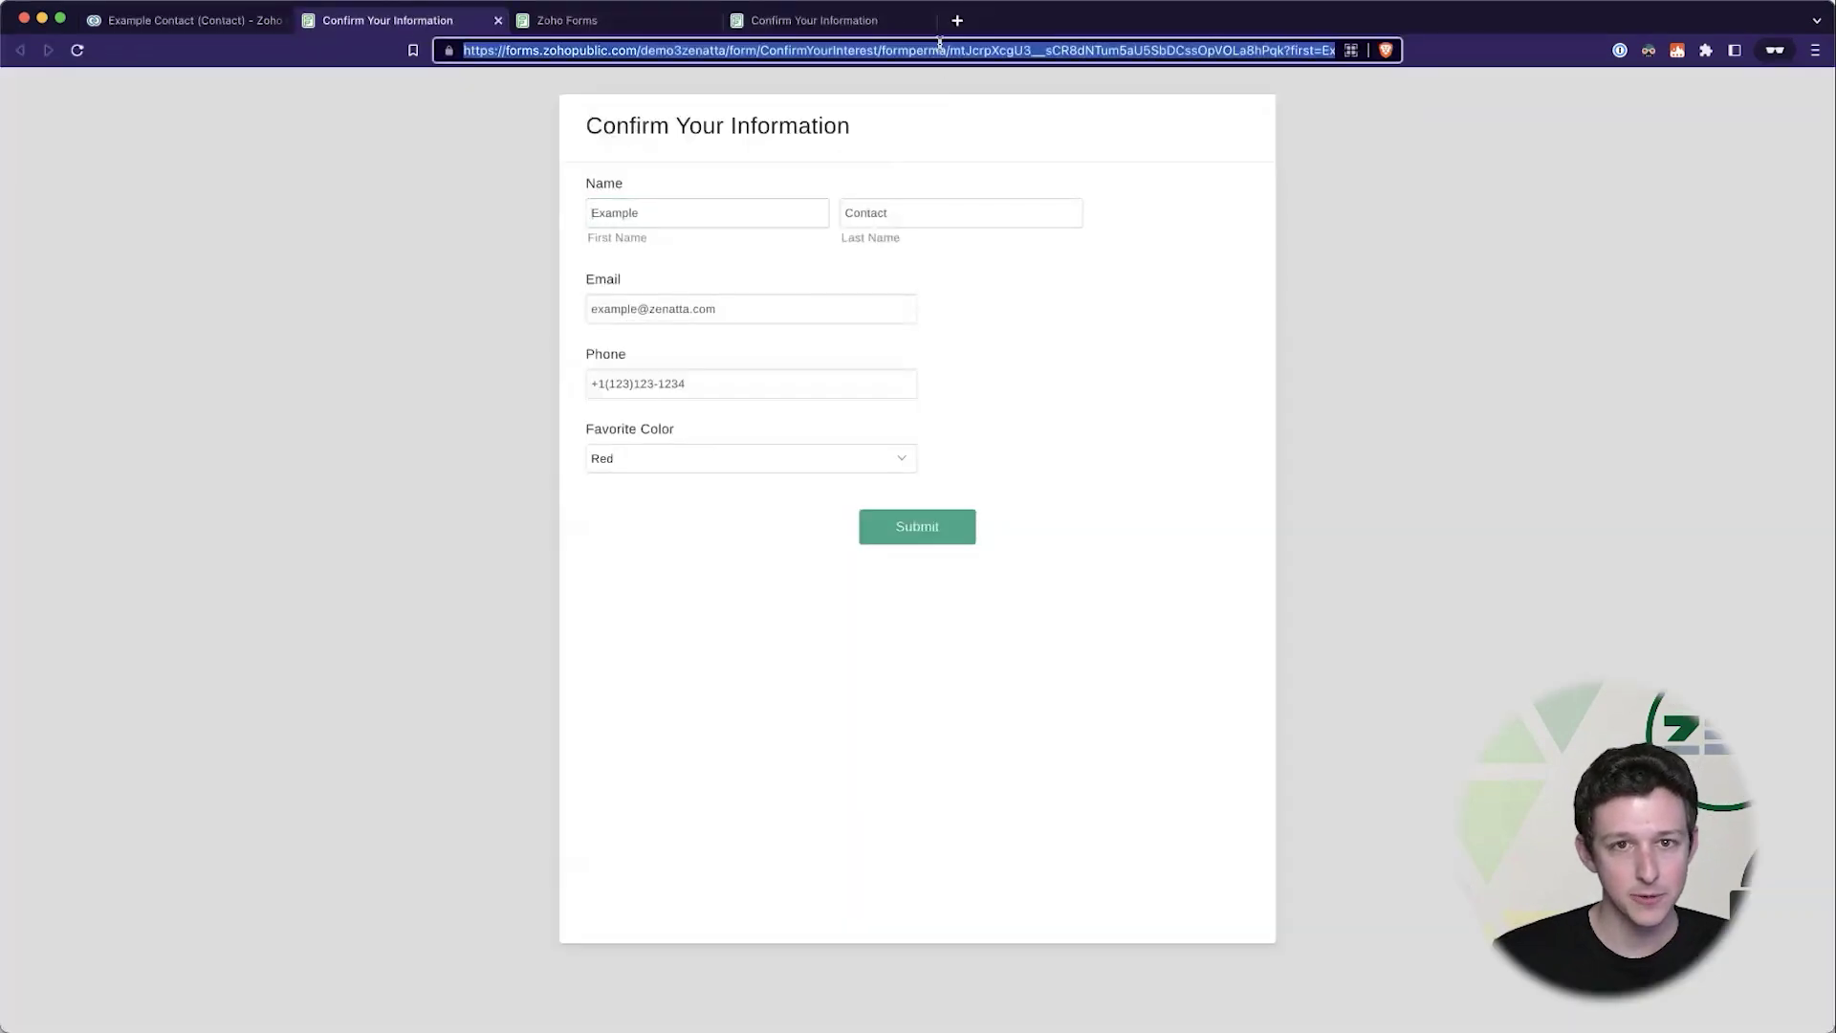
click(697, 205)
click(959, 201)
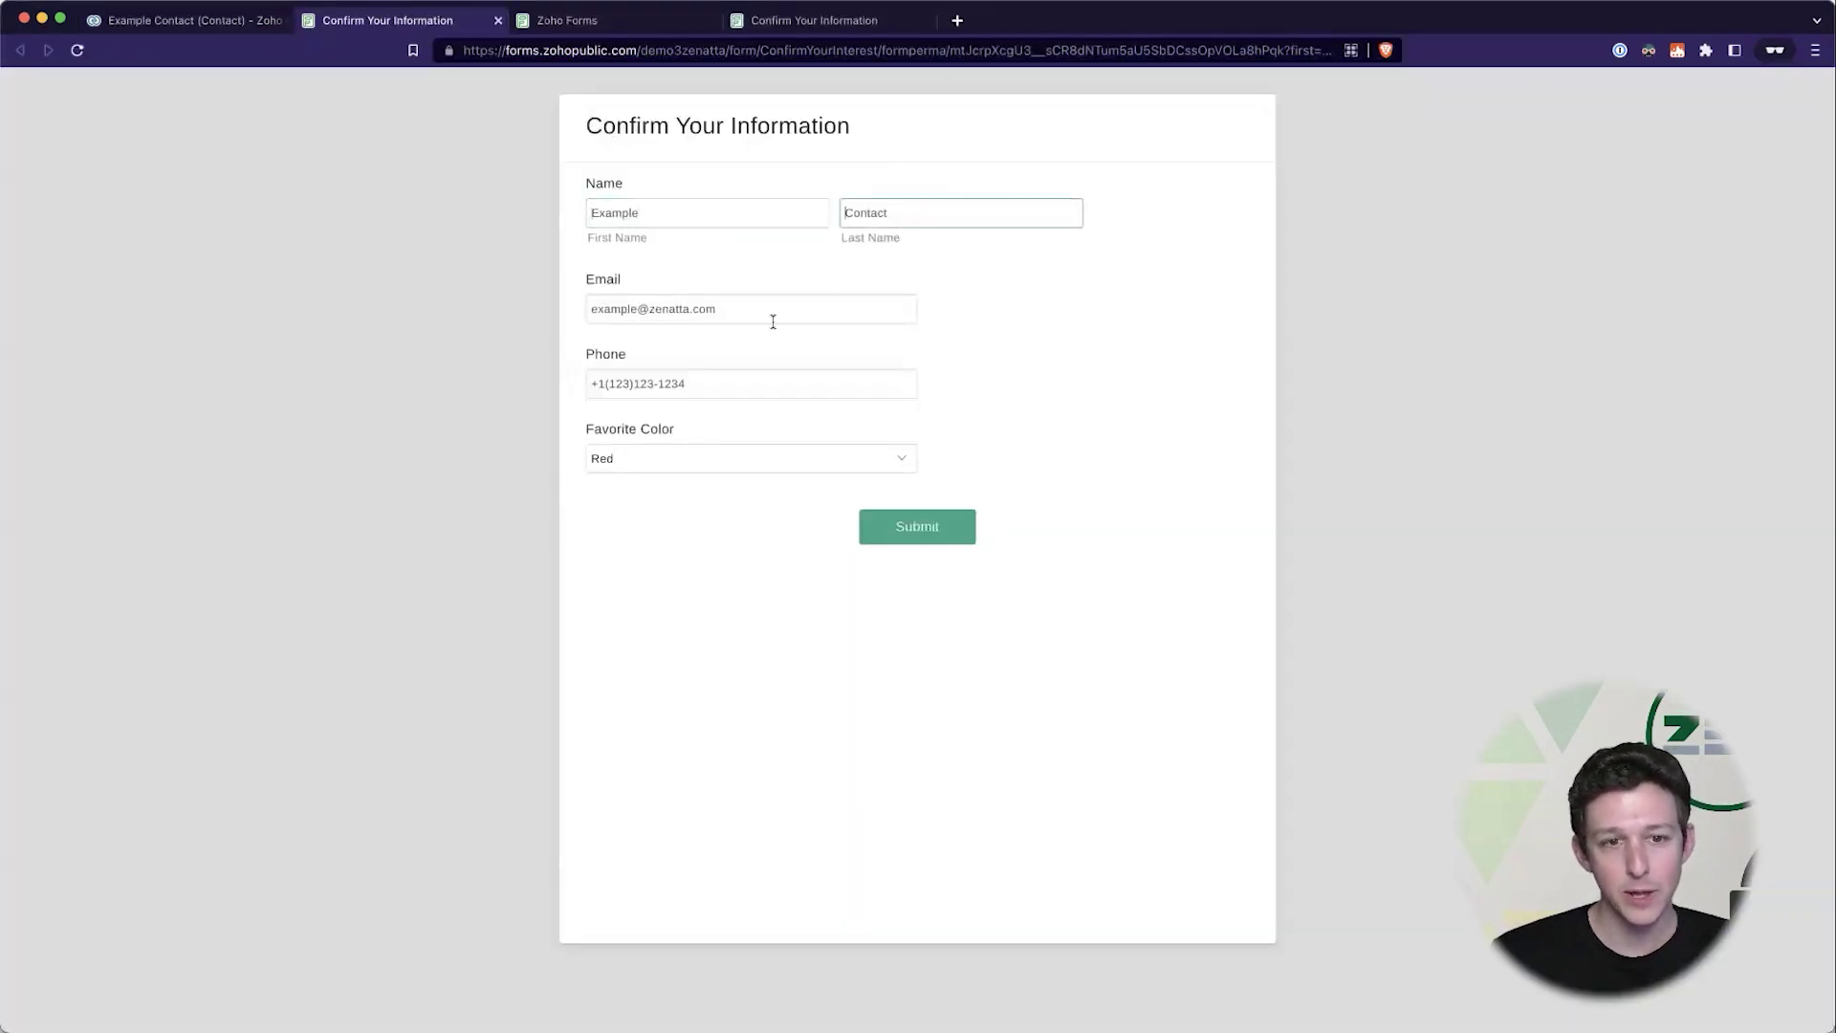
click(772, 321)
click(748, 396)
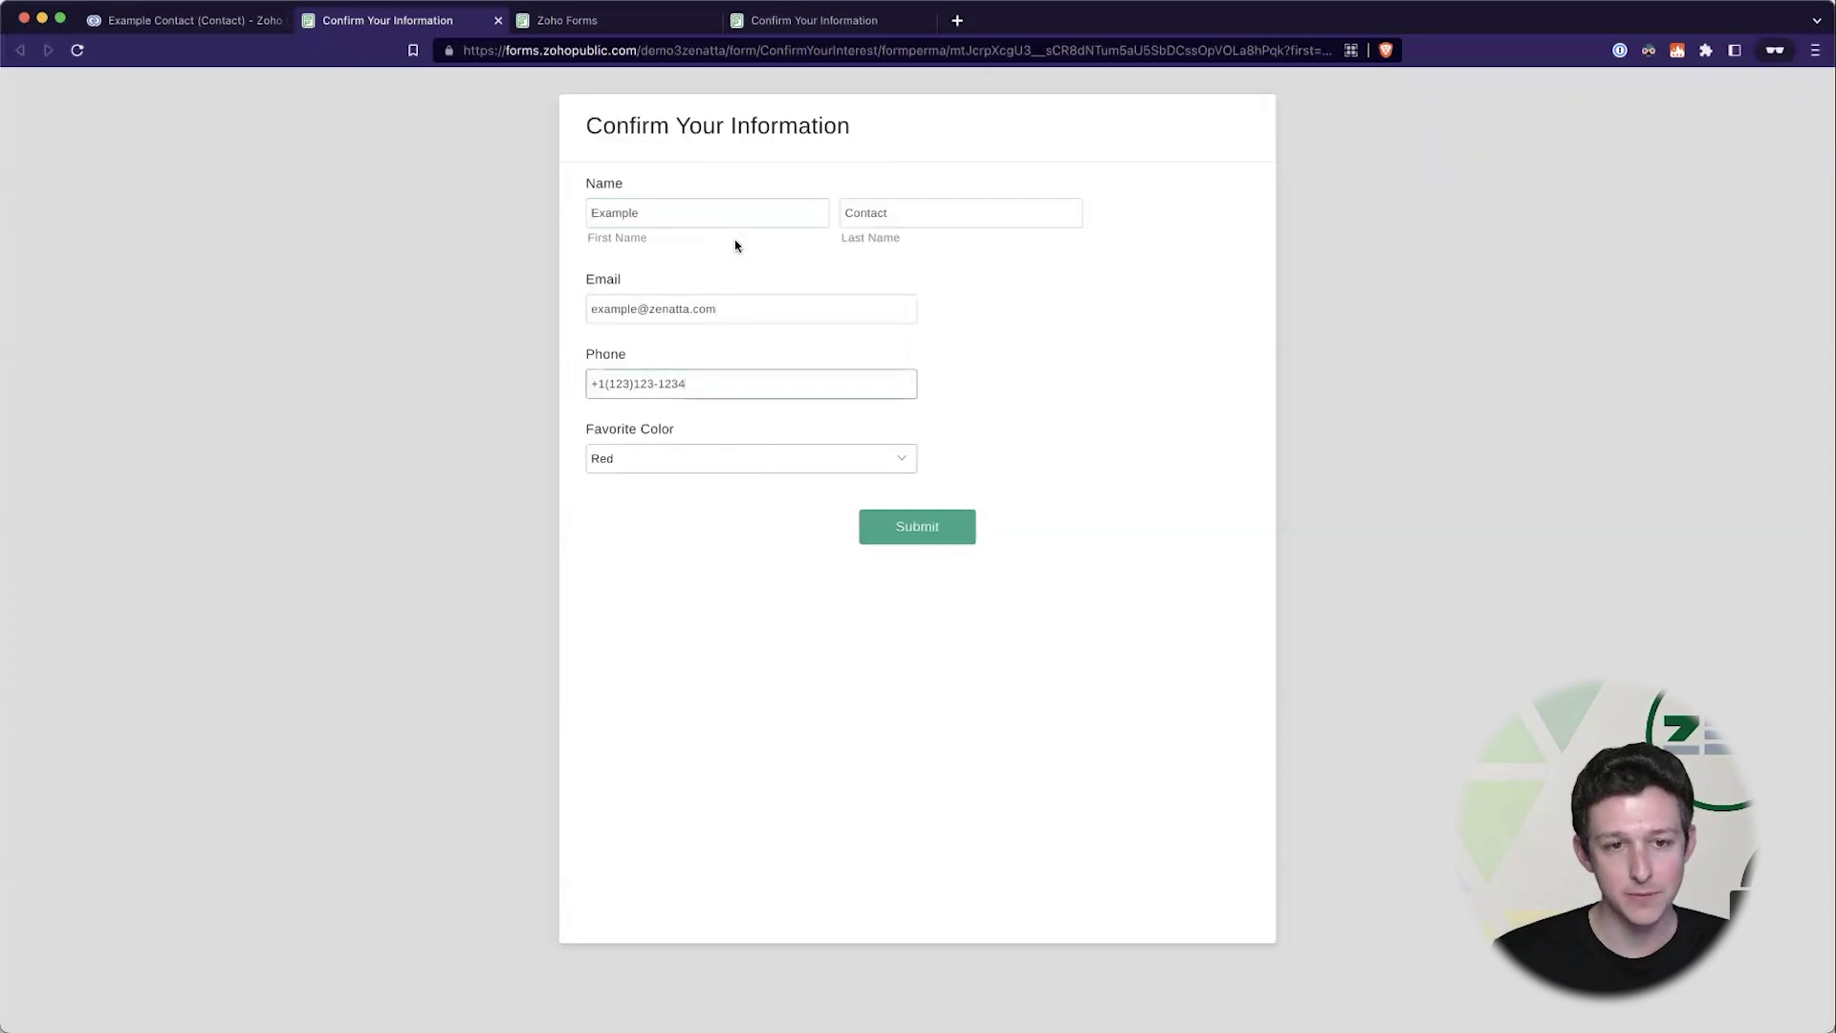
click(1028, 45)
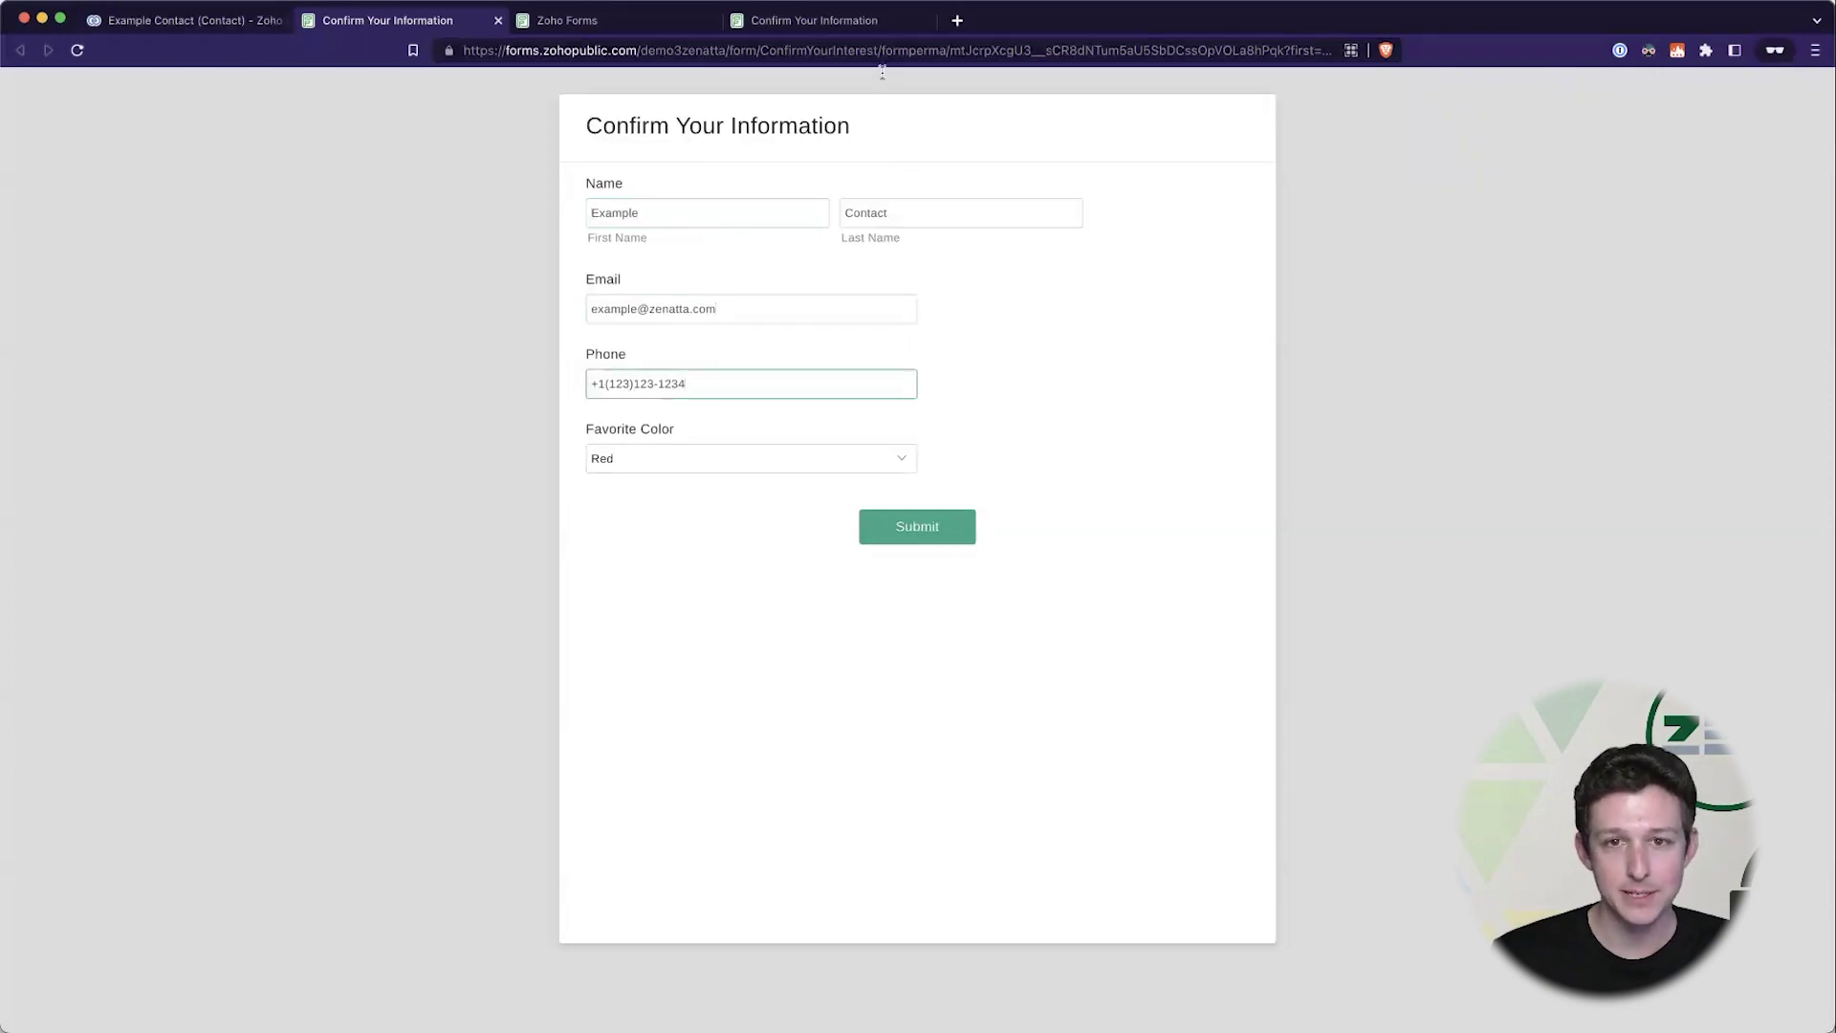
drag(1028, 45, 1443, 57)
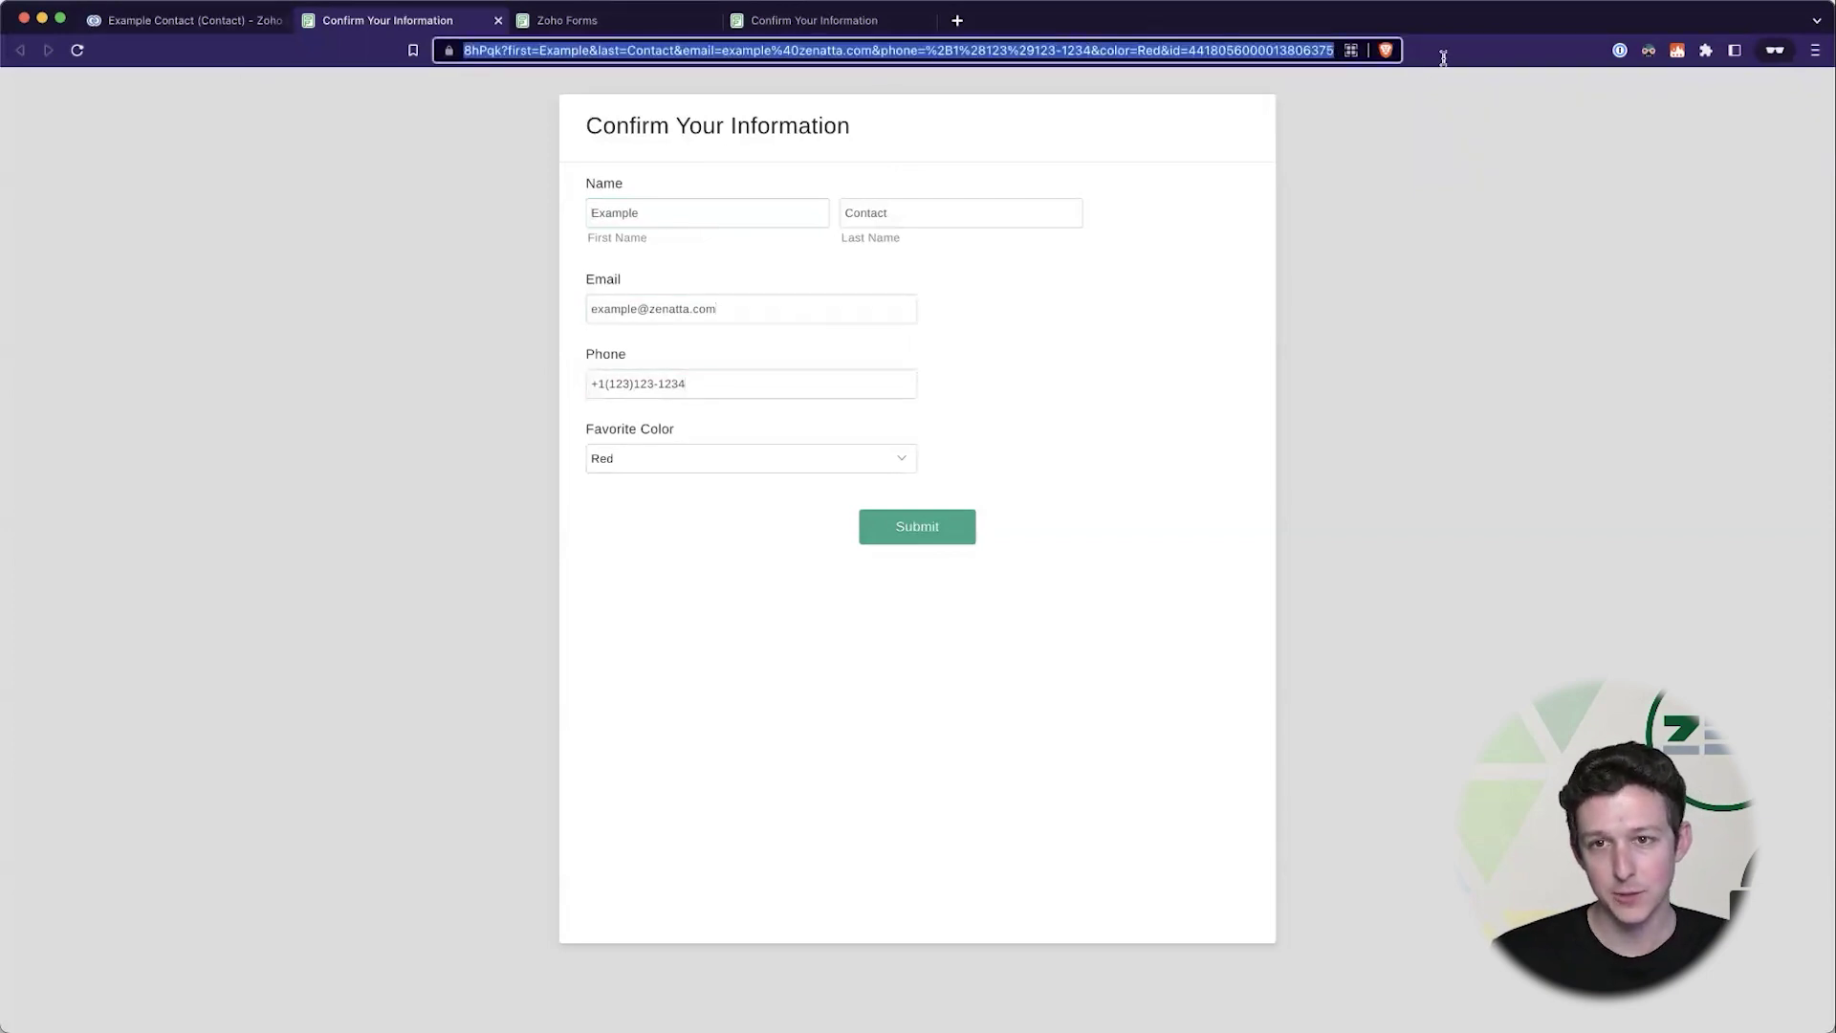
click(901, 54)
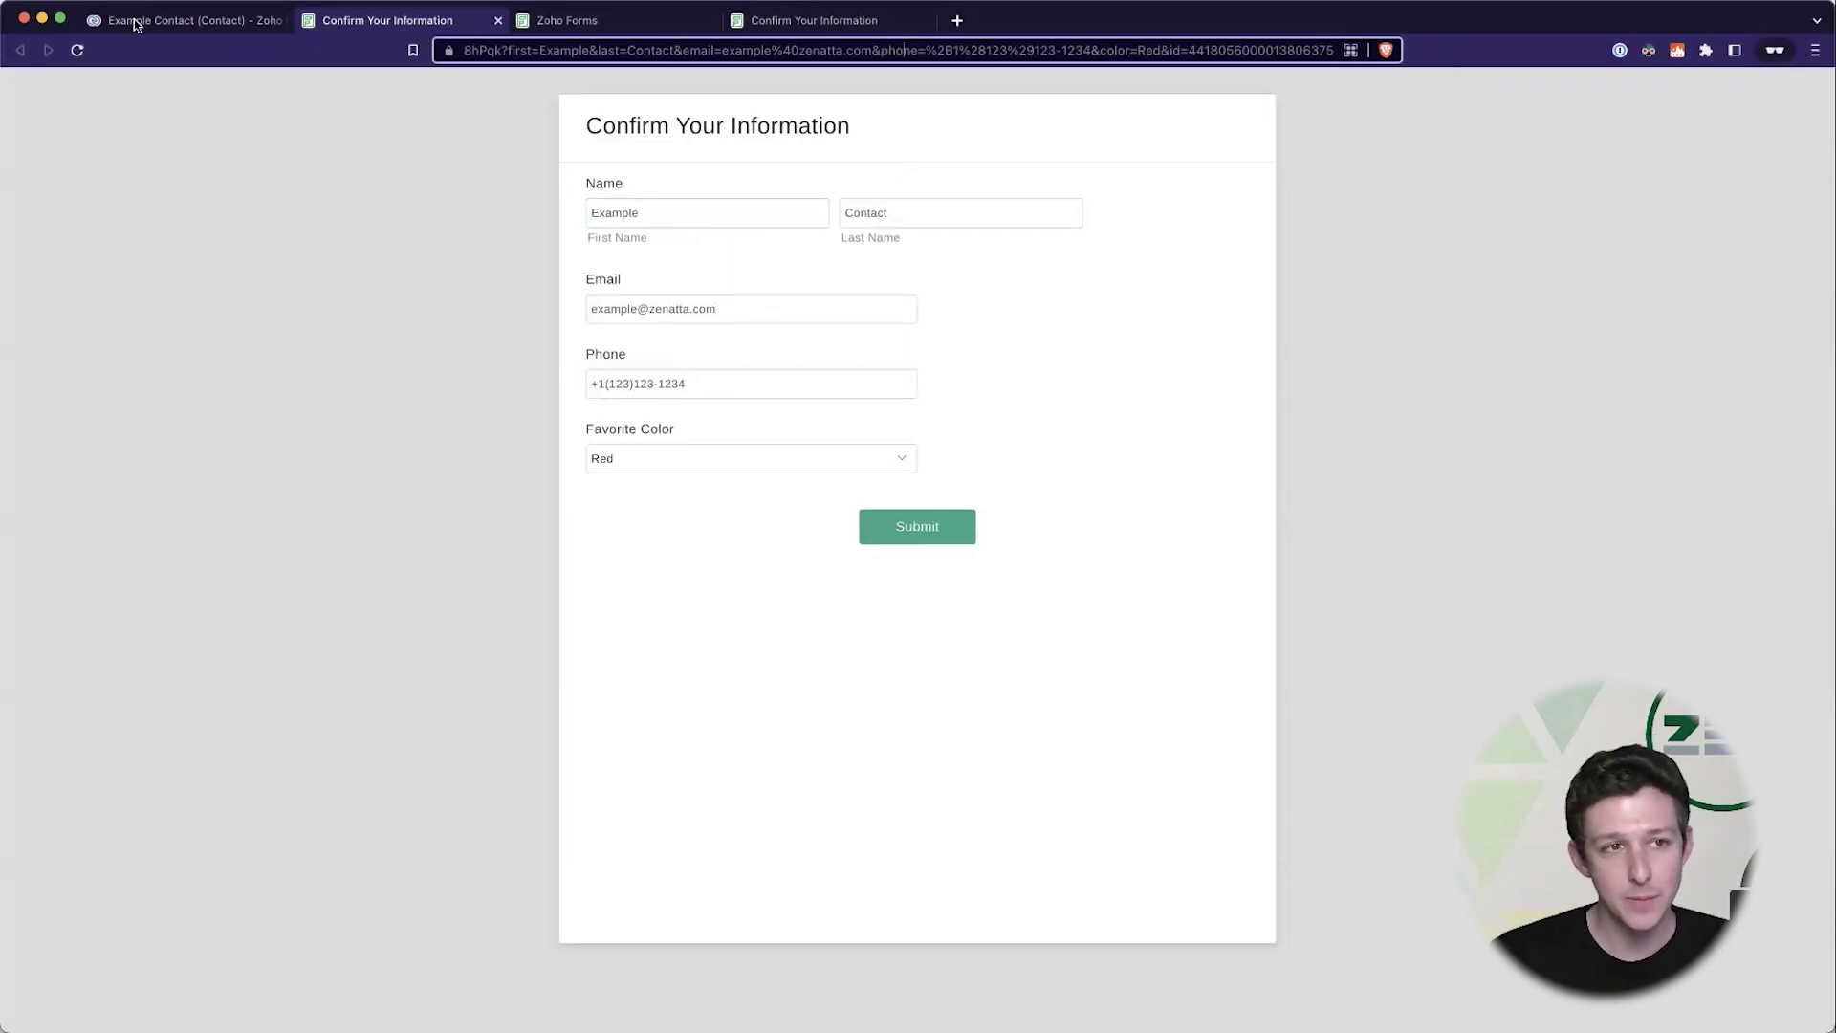
click(256, 23)
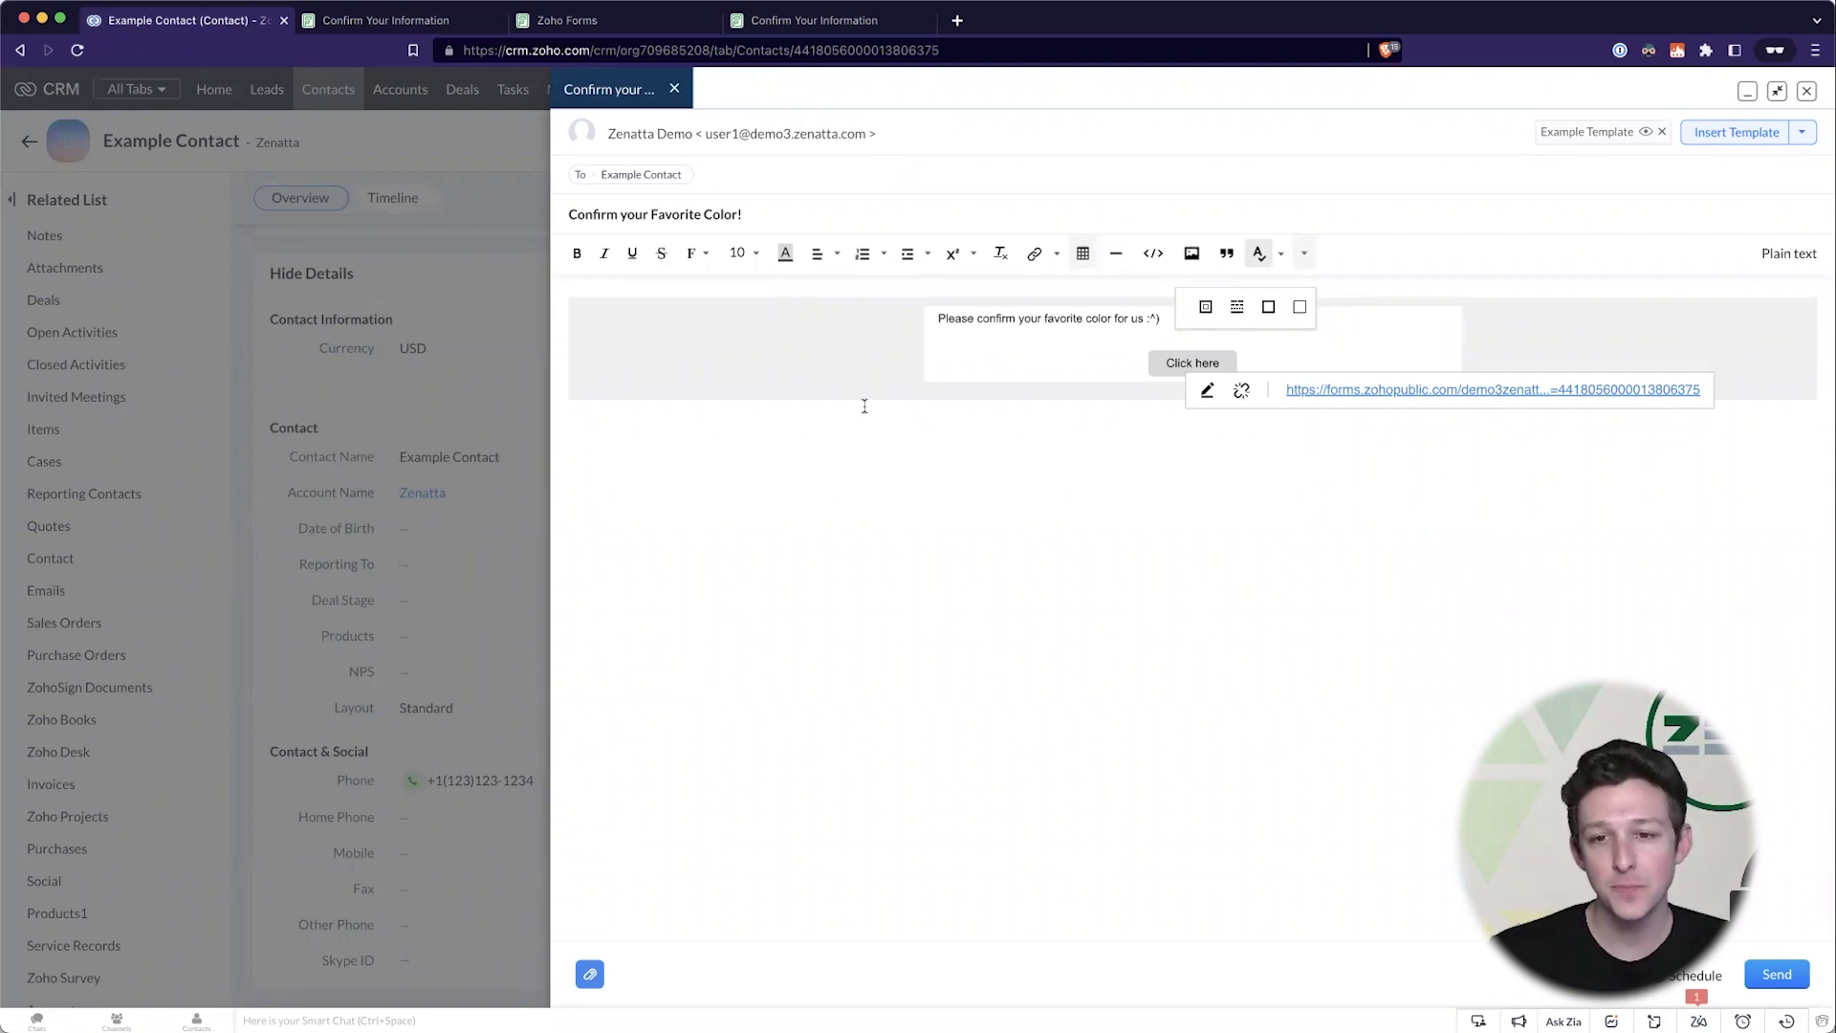
click(776, 27)
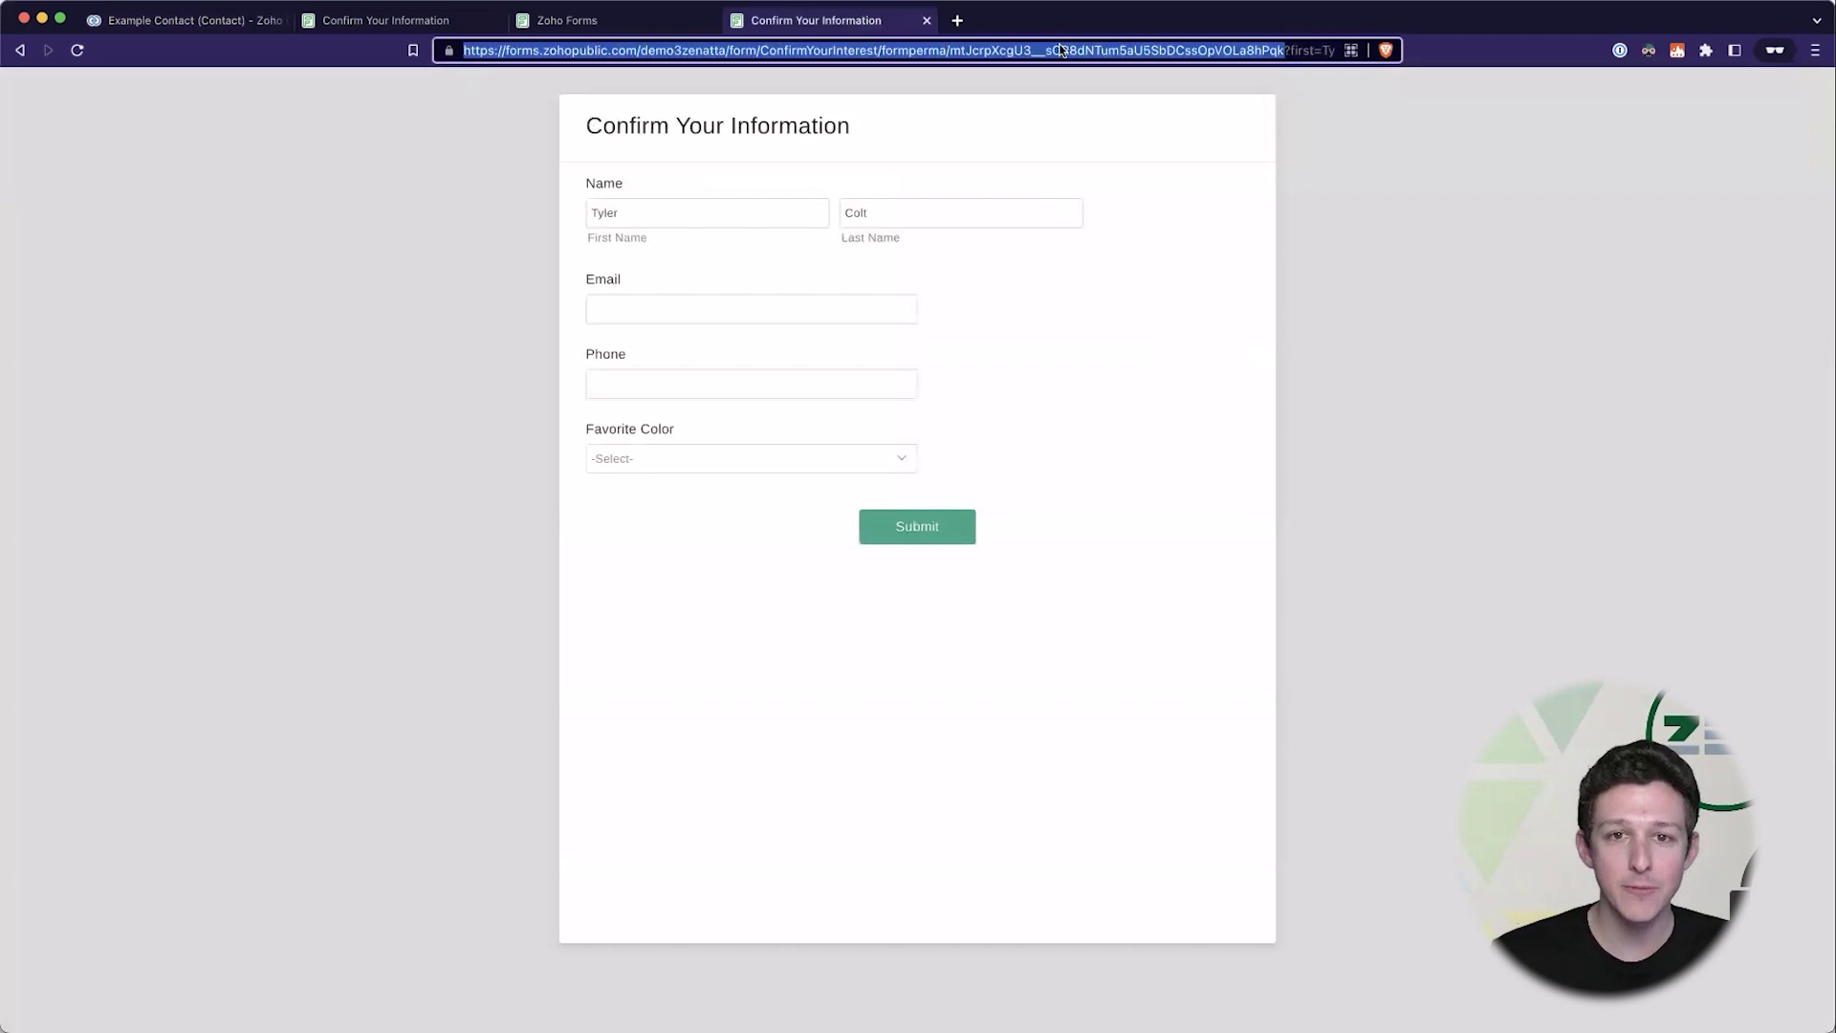
drag(1060, 50, 1399, 46)
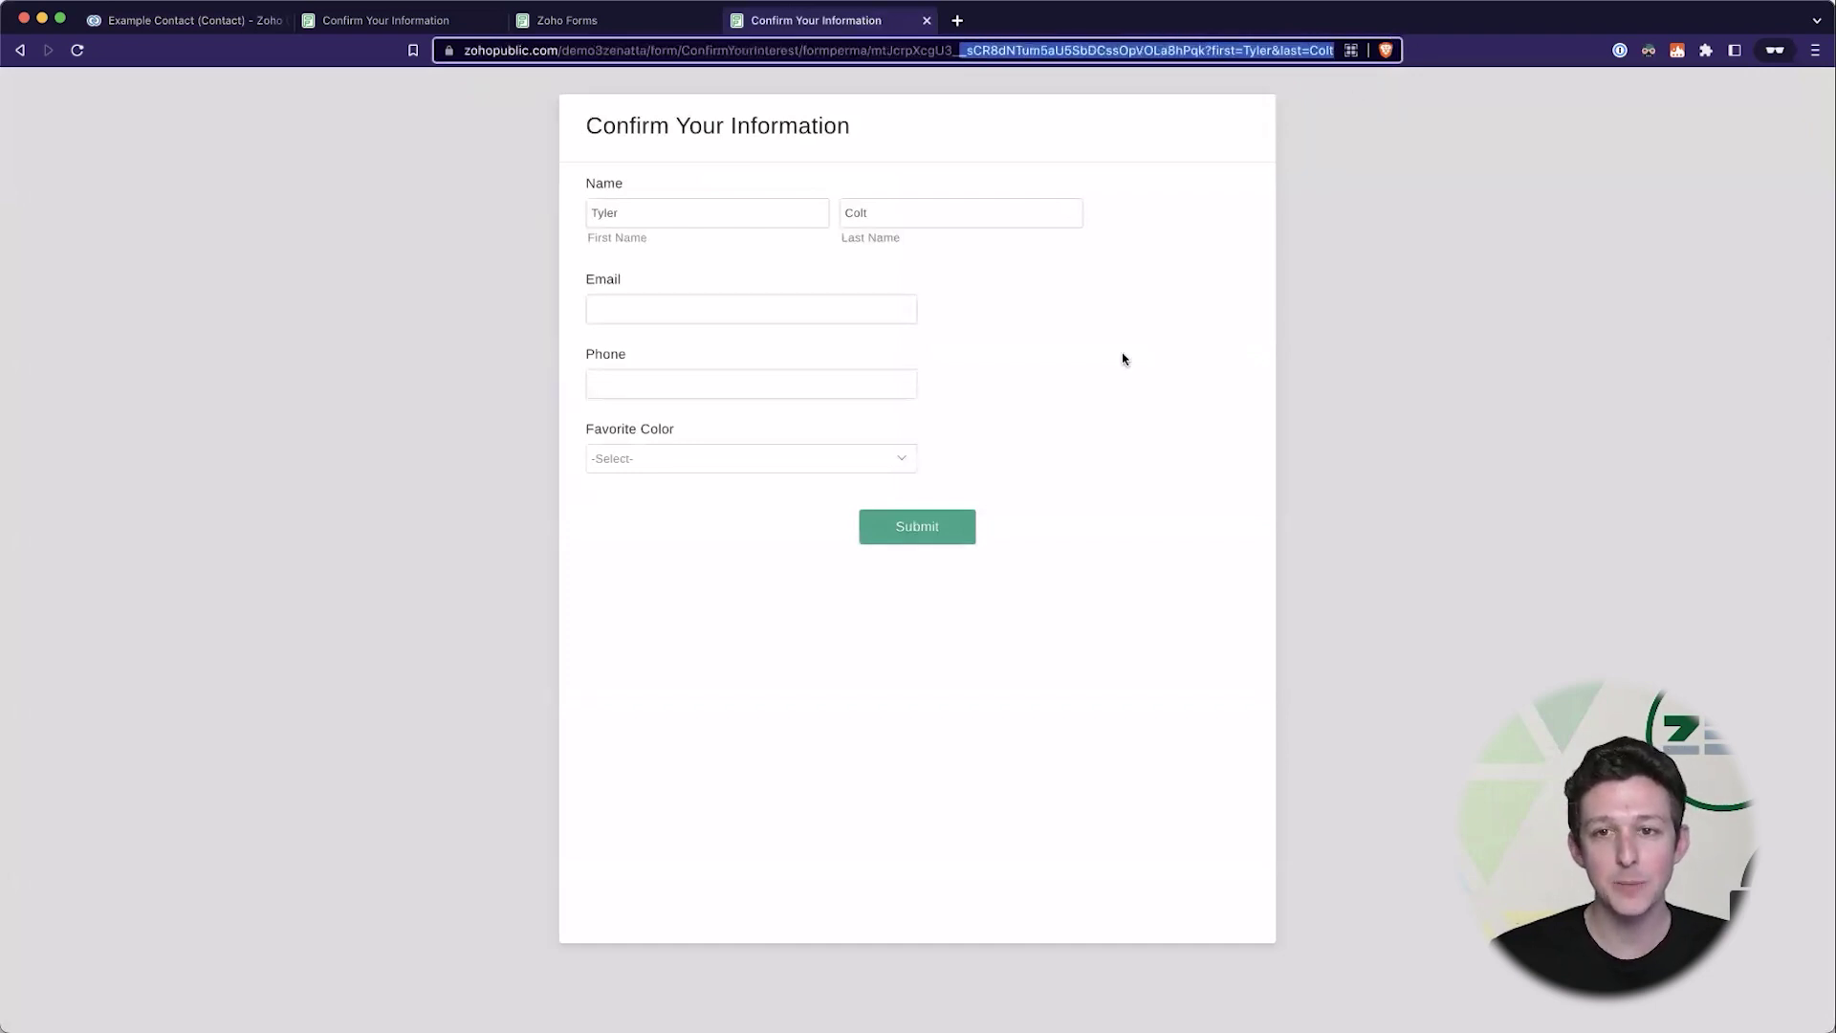